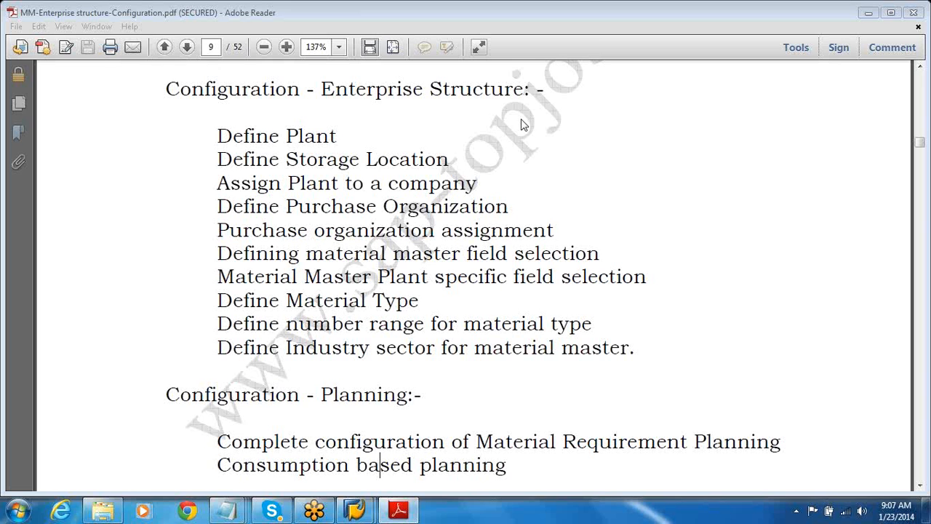
# Review the Enterprise Structure configuration topics in the PDF, from plant and storage location through material type, number range and industry sector.
pyautogui.moveTo(287, 137); pyautogui.dragTo(450, 160)
pyautogui.click(291, 159)
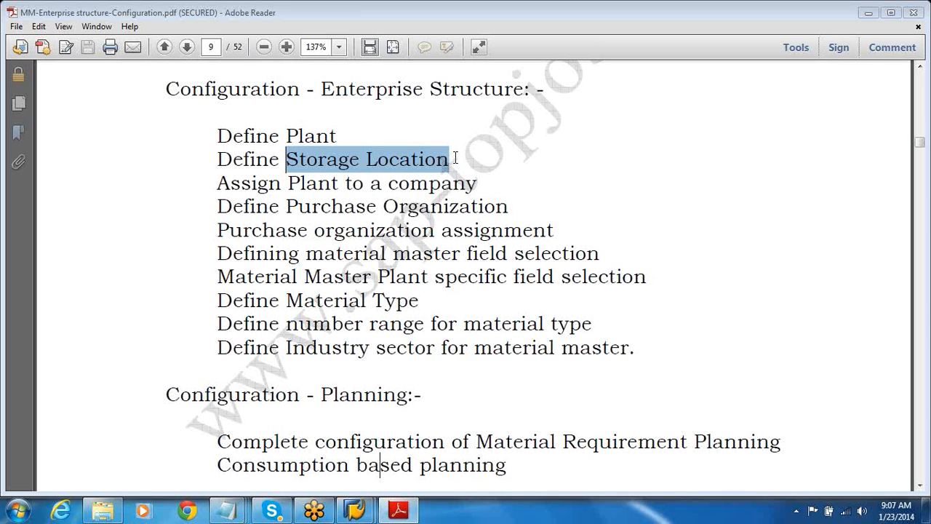
pyautogui.moveTo(289, 183); pyautogui.dragTo(458, 191)
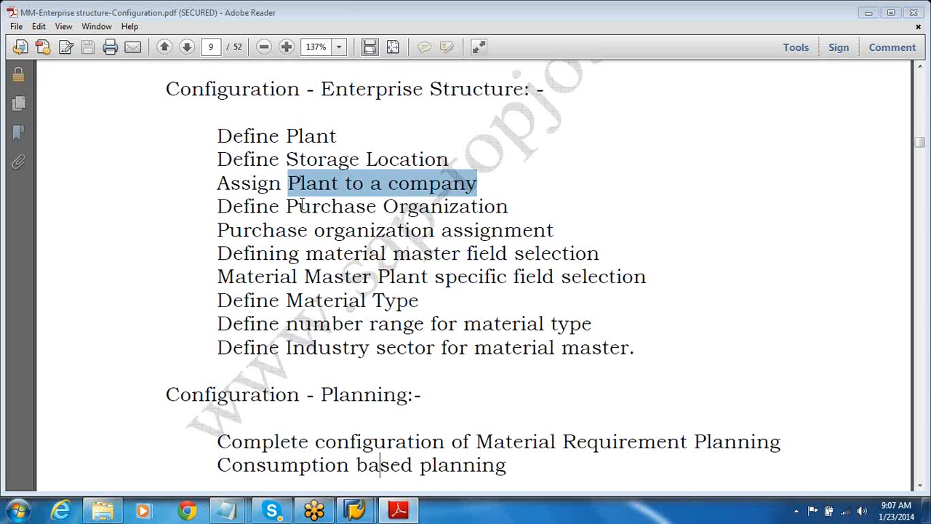
pyautogui.moveTo(288, 207); pyautogui.dragTo(508, 207)
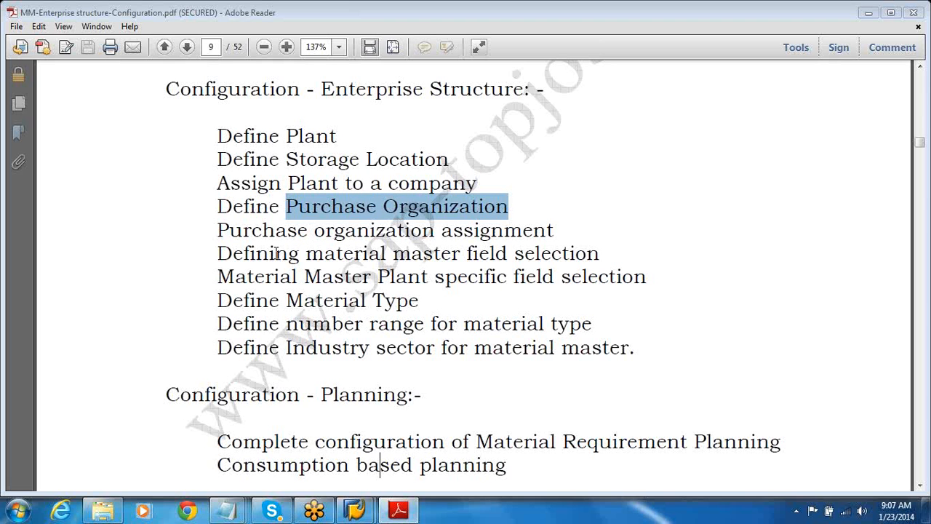
pyautogui.moveTo(219, 253); pyautogui.dragTo(545, 253)
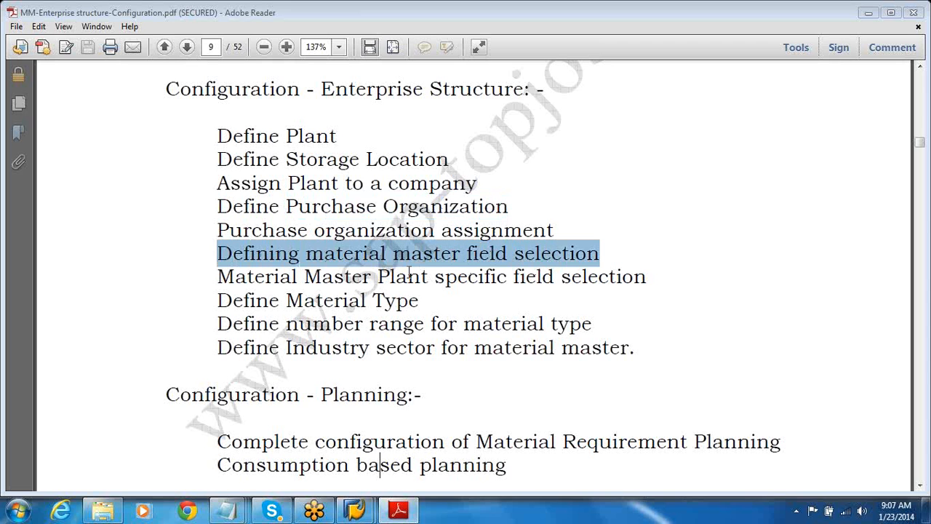
pyautogui.moveTo(218, 301); pyautogui.dragTo(378, 299)
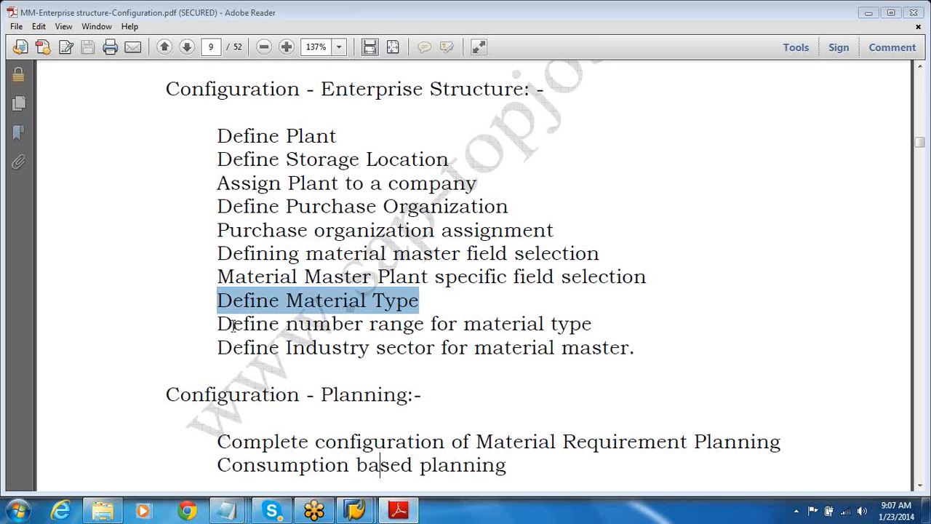
pyautogui.moveTo(218, 324); pyautogui.dragTo(340, 325)
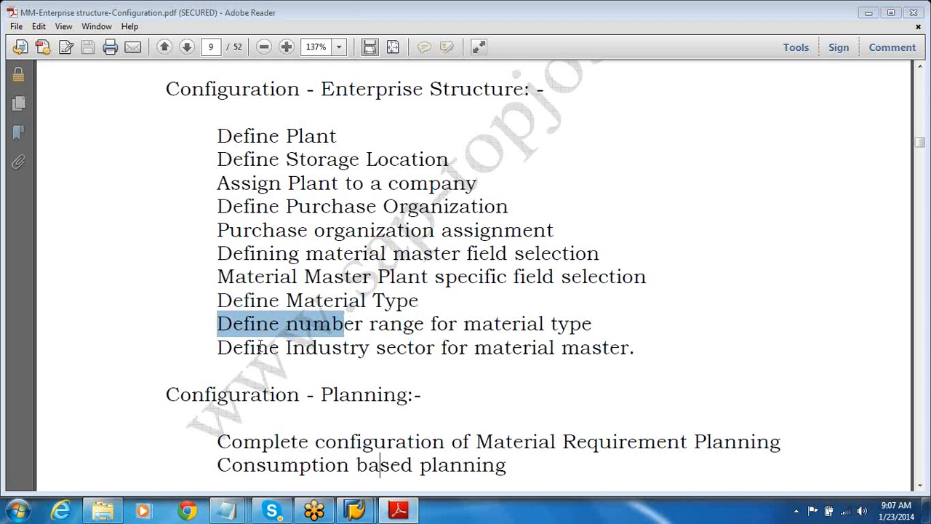
pyautogui.moveTo(222, 348); pyautogui.dragTo(329, 365)
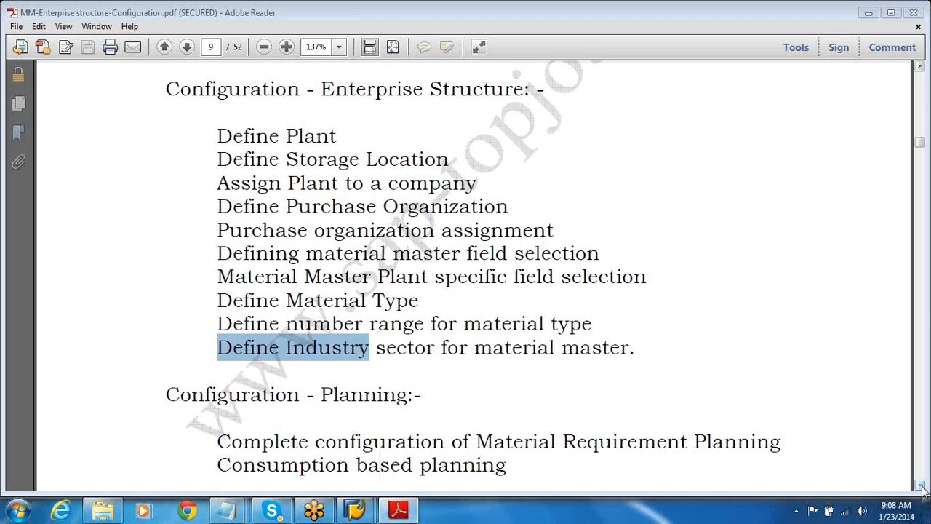
# Switch to SAP Easy Access, run transaction spro and open the SAP Reference IMG.
pyautogui.click(870, 12)
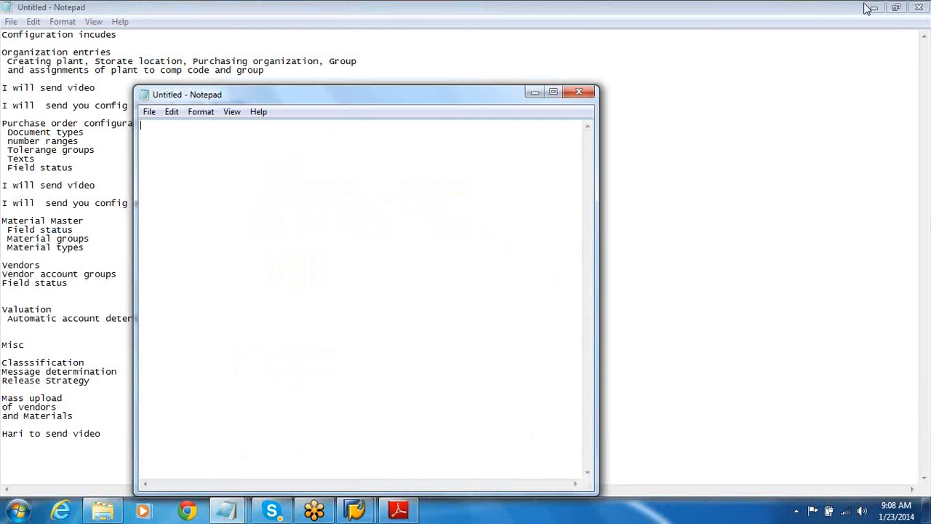
pyautogui.click(866, 5)
pyautogui.click(866, 5)
pyautogui.click(865, 5)
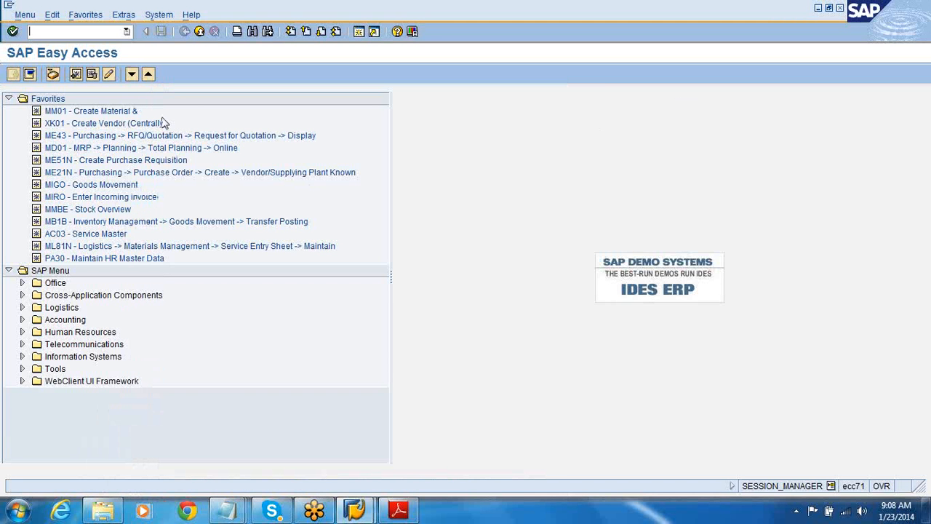
pyautogui.click(90, 34)
pyautogui.write('spro')
pyautogui.press('Return')
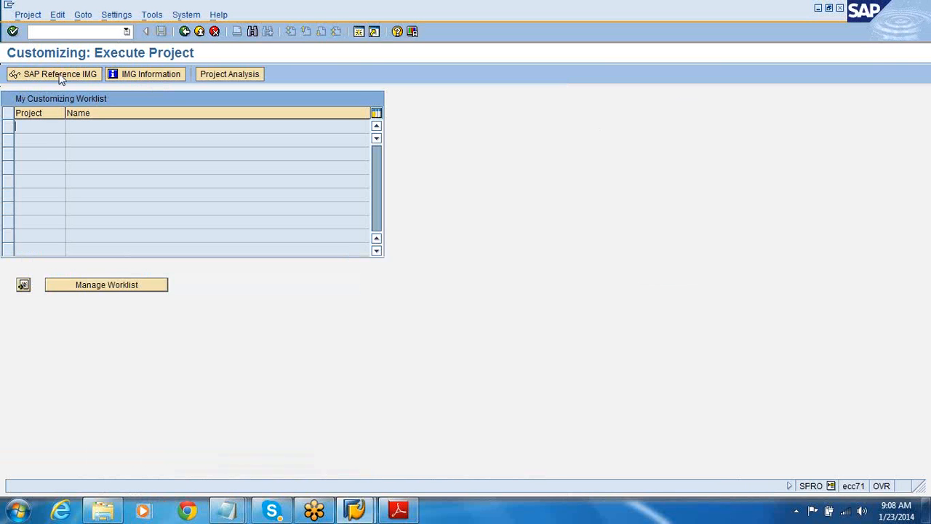
pyautogui.click(62, 76)
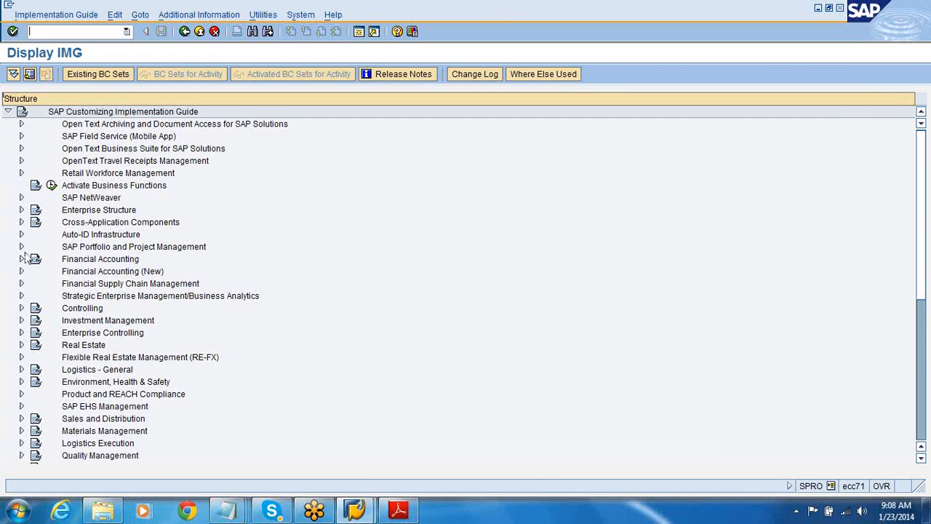
# Under Enterprise Structure, Definition, Logistics - General, check the valuation level definition and return to the implementation guide.
pyautogui.click(21, 210)
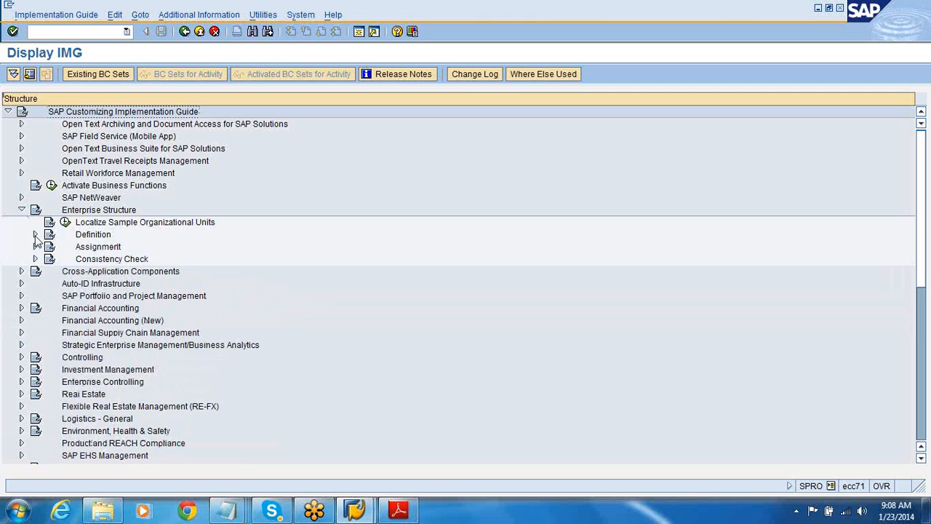
pyautogui.click(35, 235)
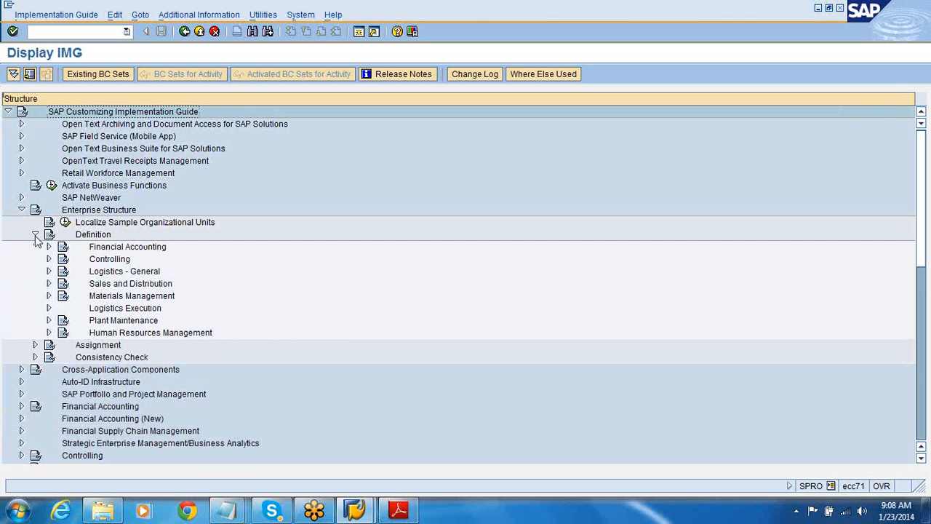
pyautogui.click(49, 270)
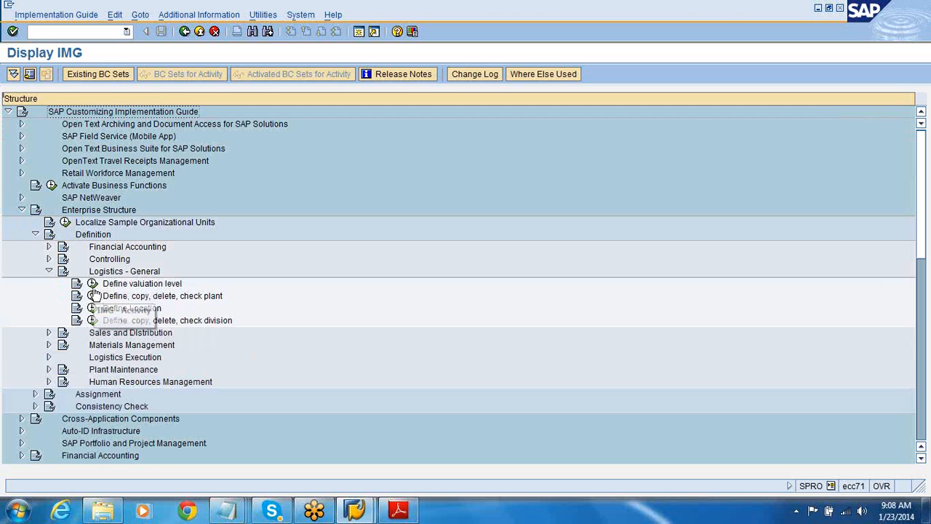
pyautogui.click(93, 285)
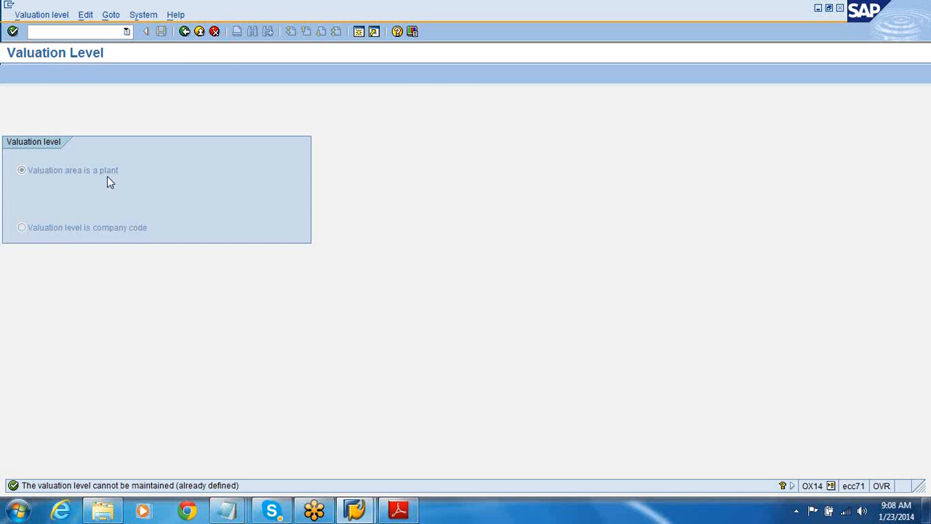
pyautogui.click(186, 37)
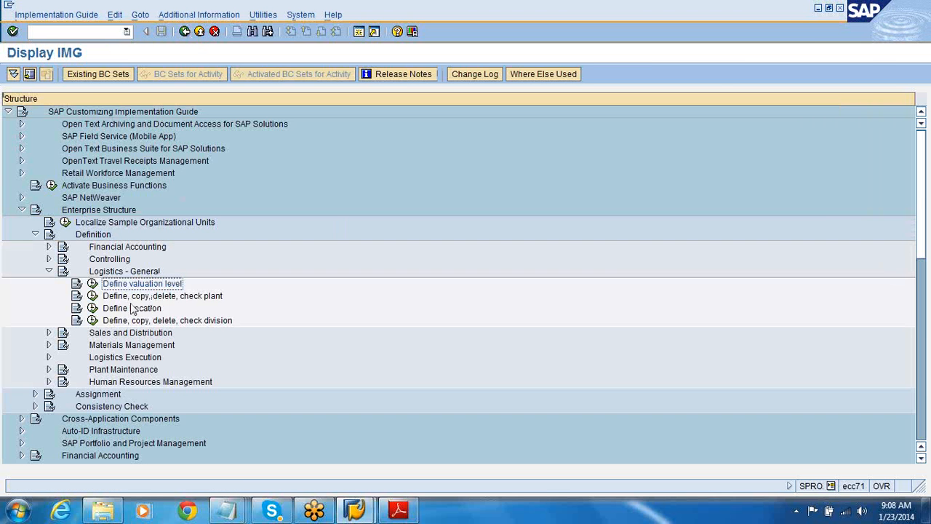
# Open the Define Plant activity and start a copy of plant 1000 Hamburg.
pyautogui.click(97, 297)
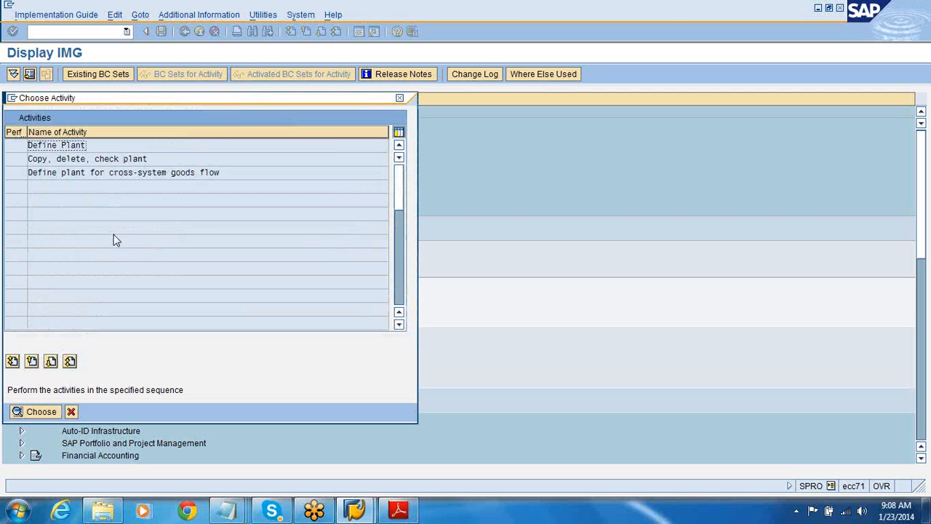
pyautogui.doubleClick(91, 145)
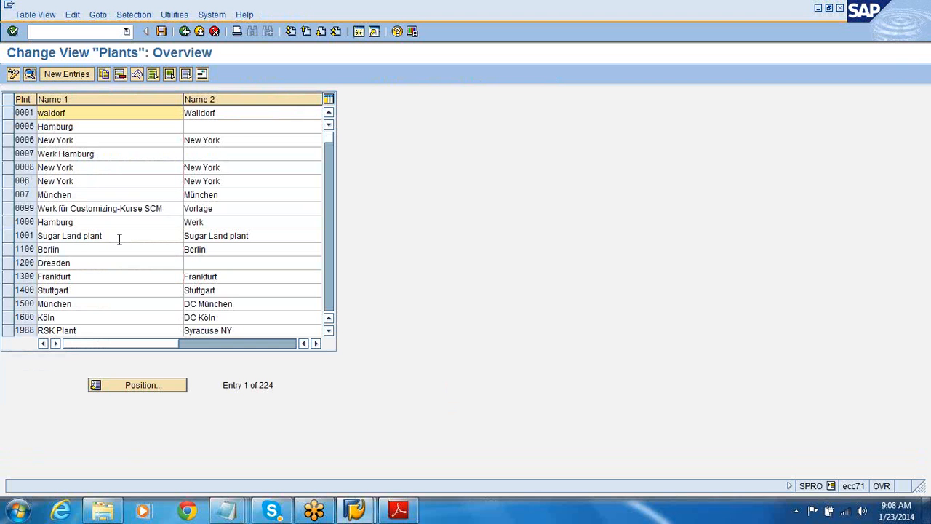
pyautogui.click(7, 222)
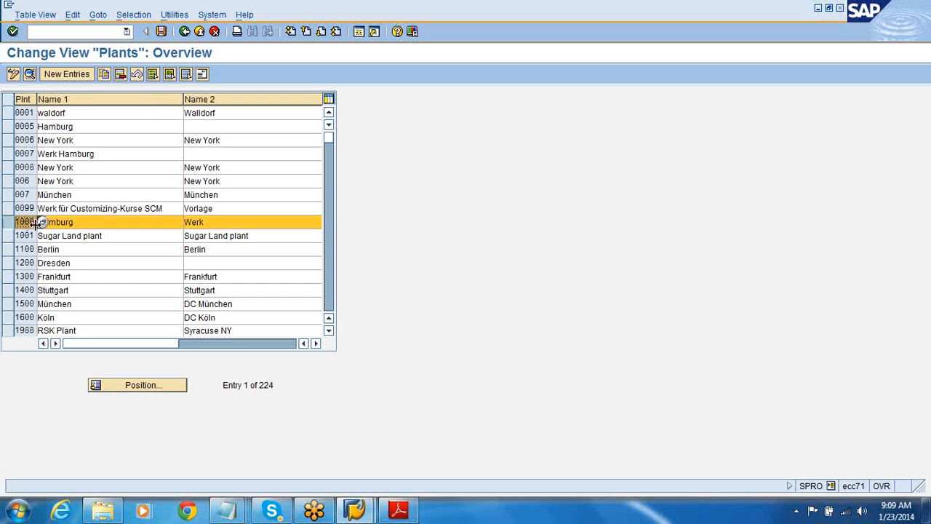
pyautogui.click(103, 76)
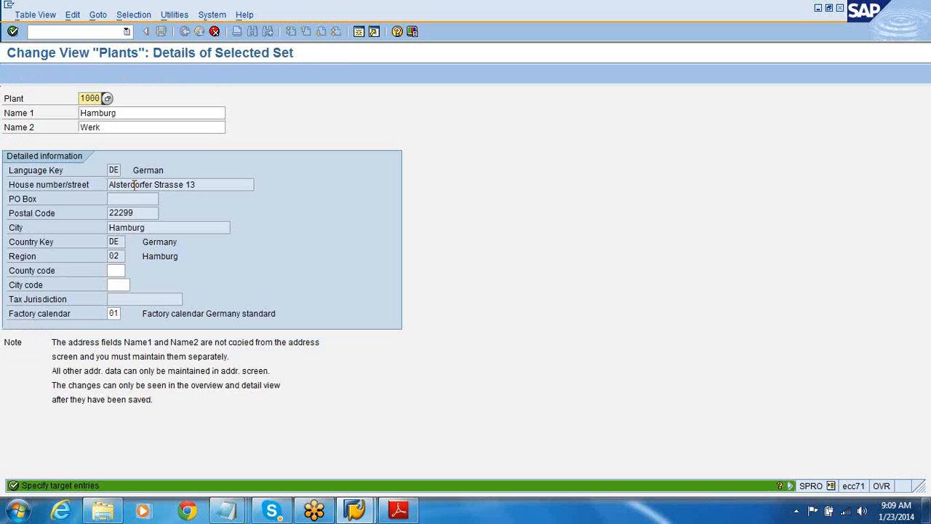
# Give the copied plant the code 1002 and the name Test German plant, accepting the copied address data.
pyautogui.click(100, 99)
pyautogui.press('BackSpace')
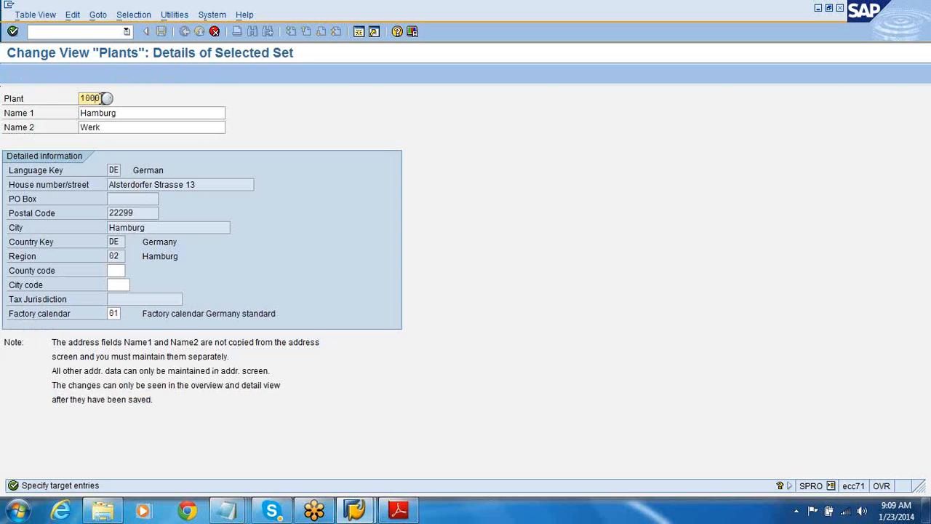
pyautogui.write('1')
pyautogui.click(137, 112)
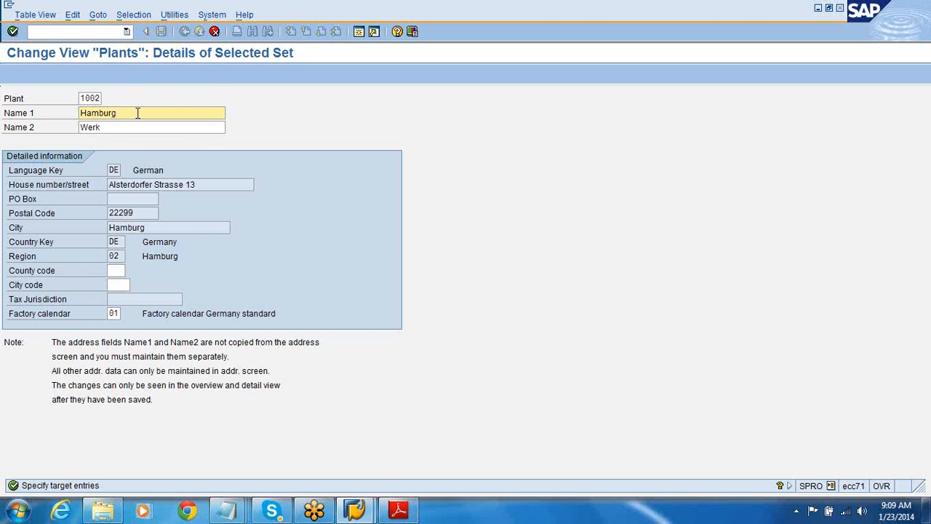
pyautogui.click(81, 113)
pyautogui.write('Test German plant')
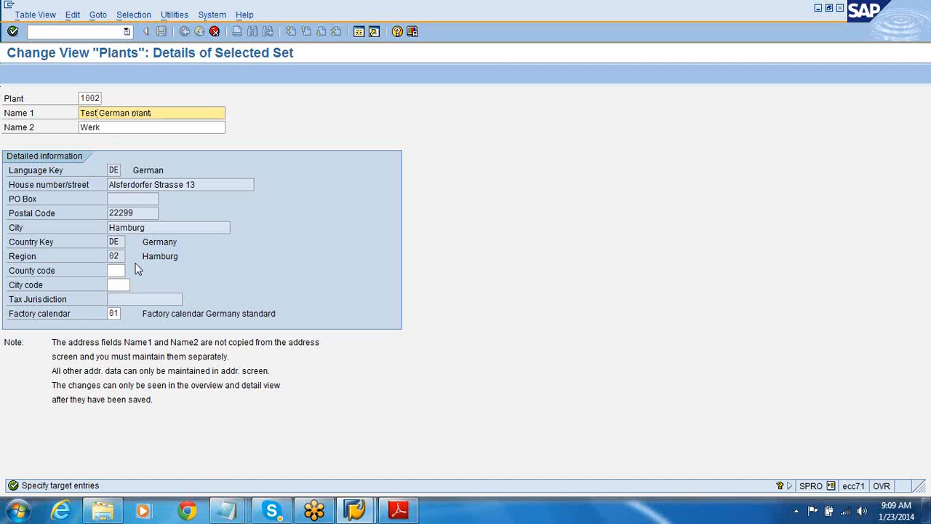
pyautogui.press('Return')
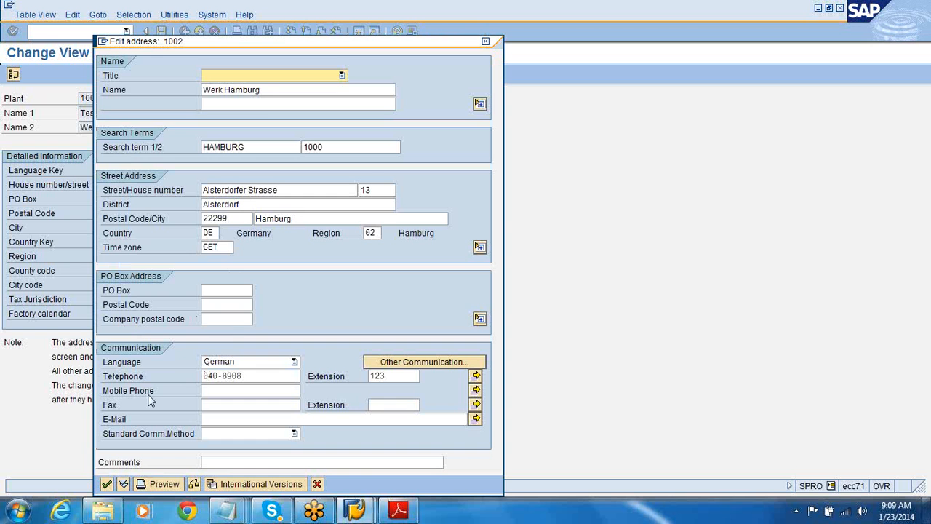
pyautogui.click(107, 485)
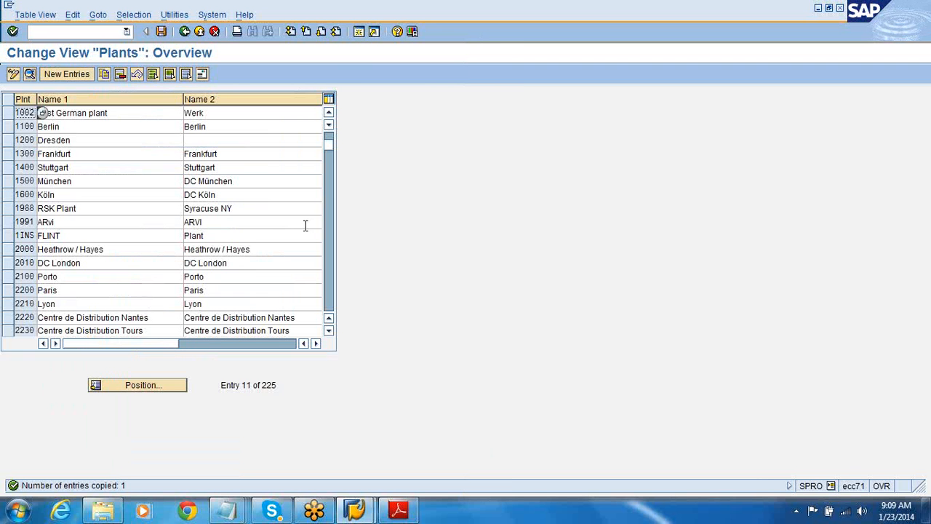
# Save the new plant 1002 to the HR Transport customizing request and return to the implementation guide.
pyautogui.click(329, 115)
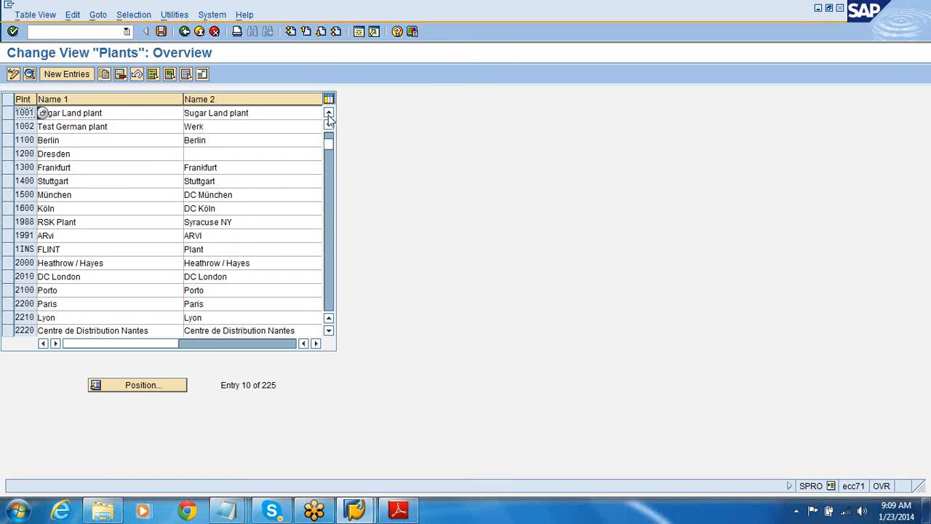
pyautogui.click(329, 115)
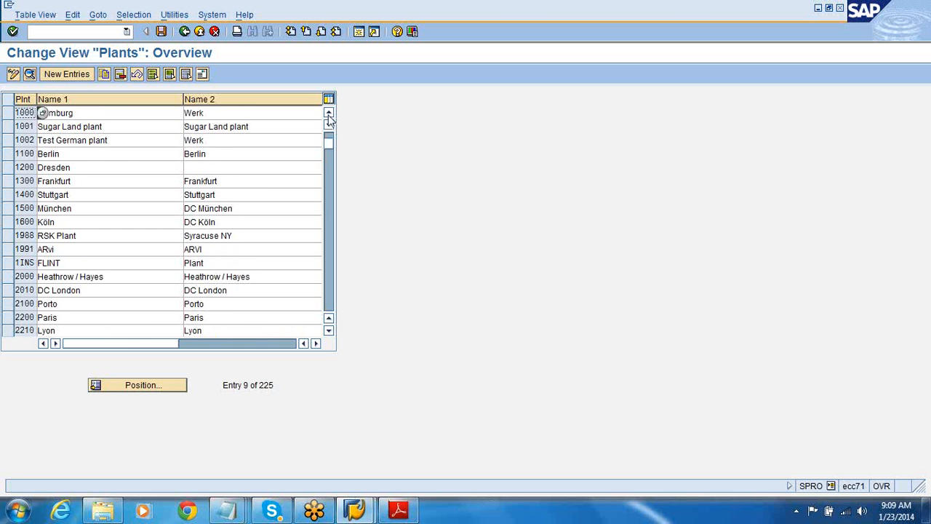
pyautogui.click(22, 140)
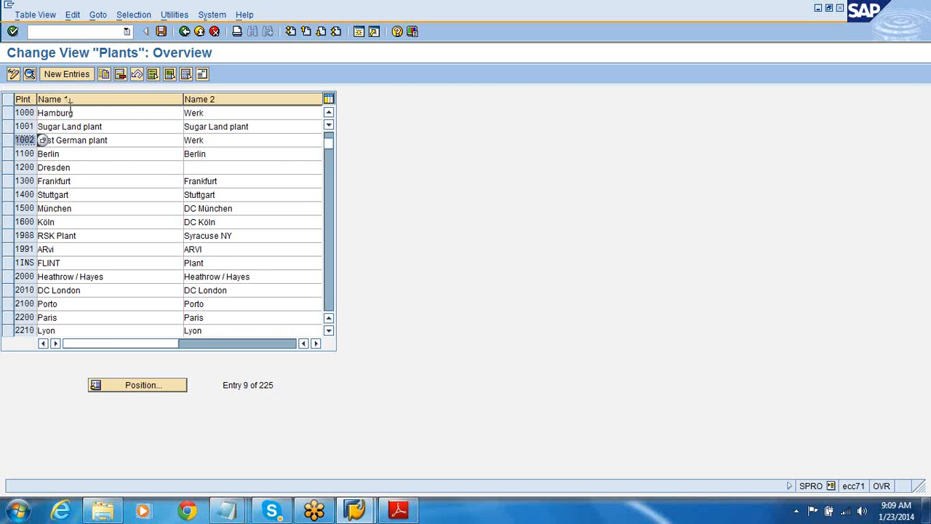
pyautogui.click(163, 31)
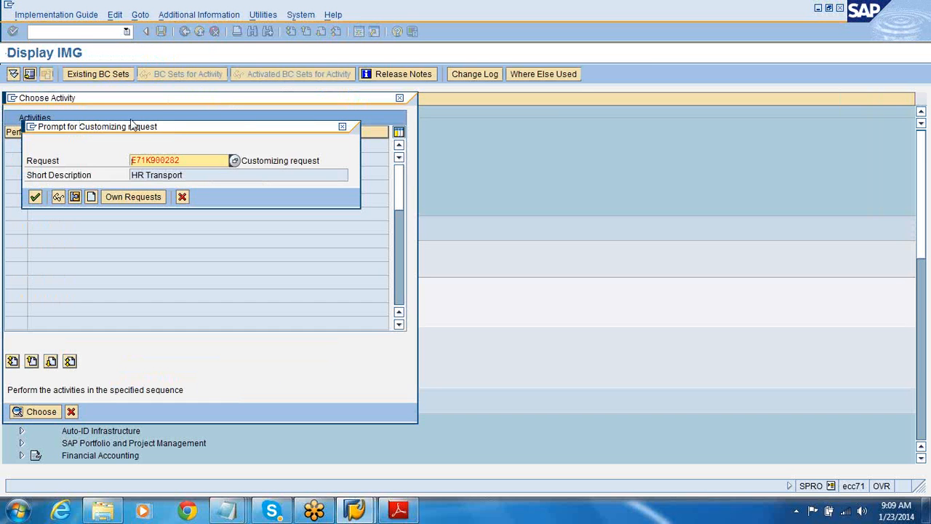
pyautogui.click(38, 197)
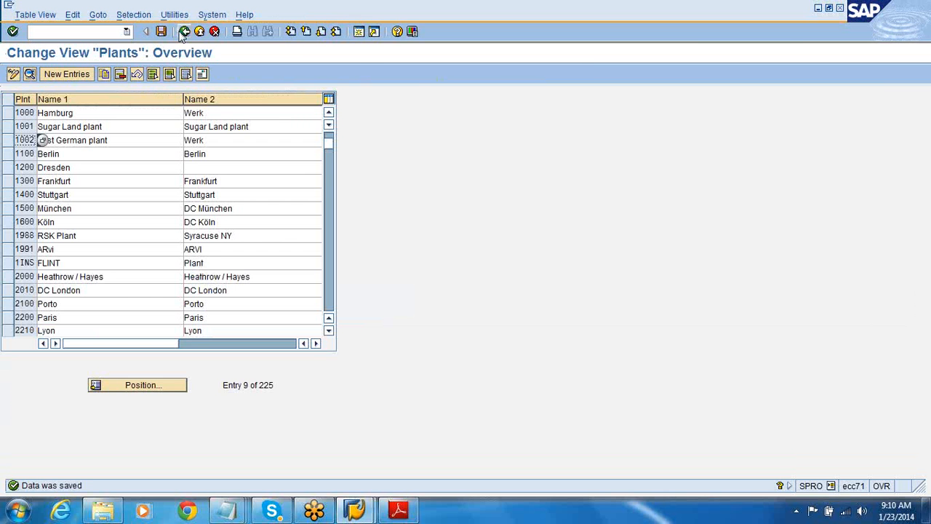
pyautogui.click(183, 32)
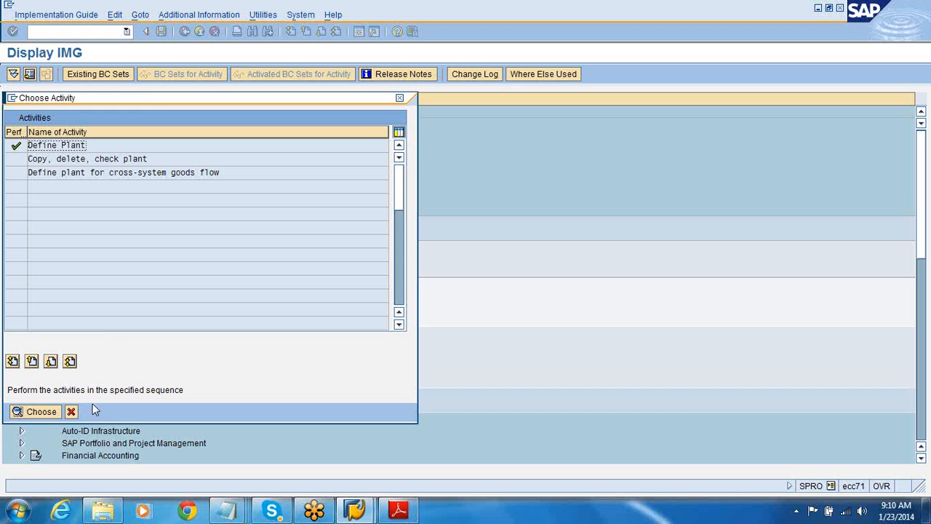
pyautogui.click(71, 412)
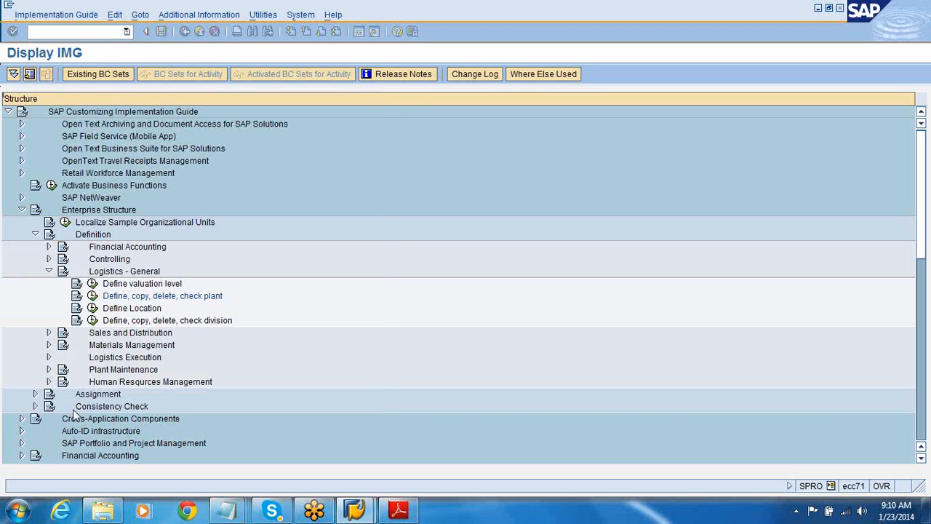
# Open the Define Location activity and start a copy of plant 1000's locations 1, 2 and 3.
pyautogui.click(92, 308)
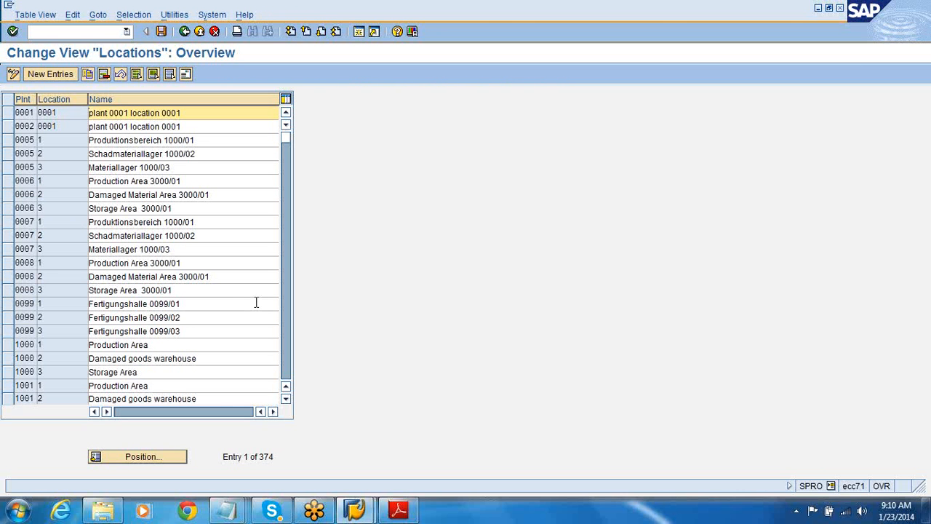
pyautogui.click(285, 319)
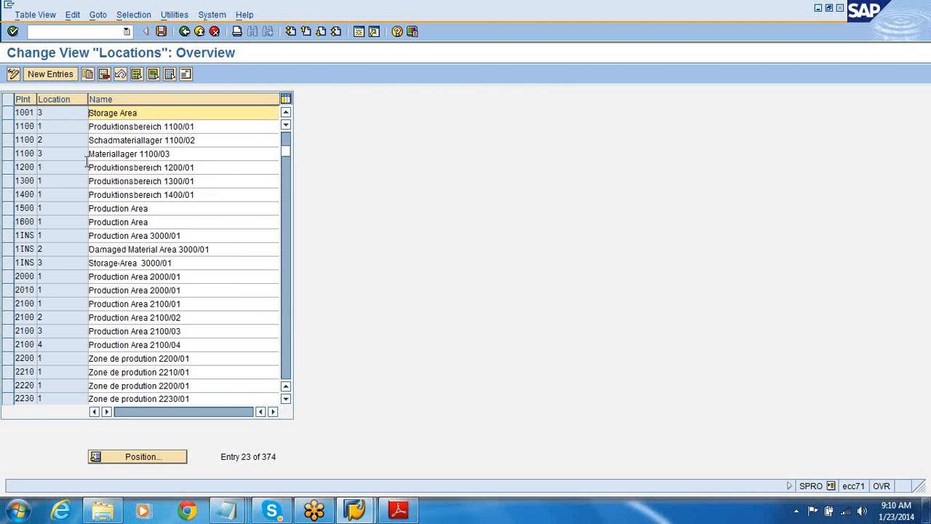
pyautogui.click(285, 114)
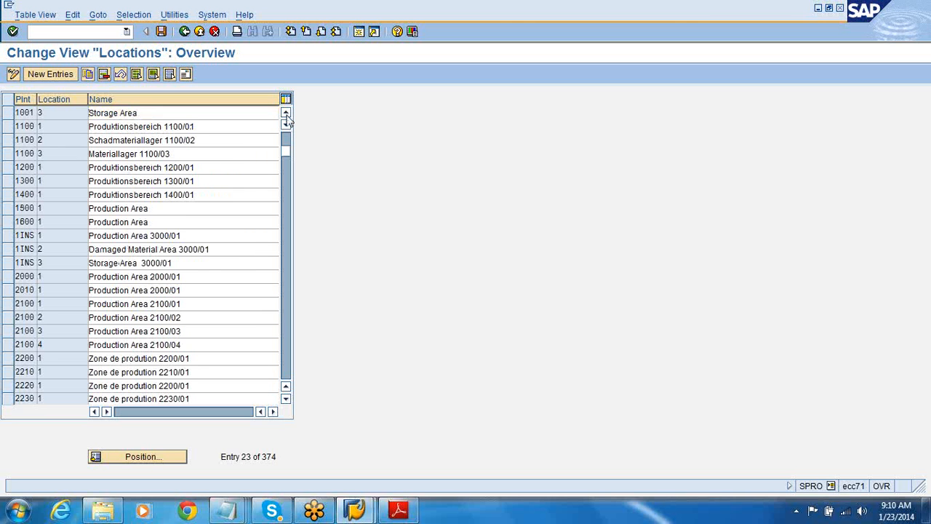
pyautogui.click(285, 115)
pyautogui.click(286, 114)
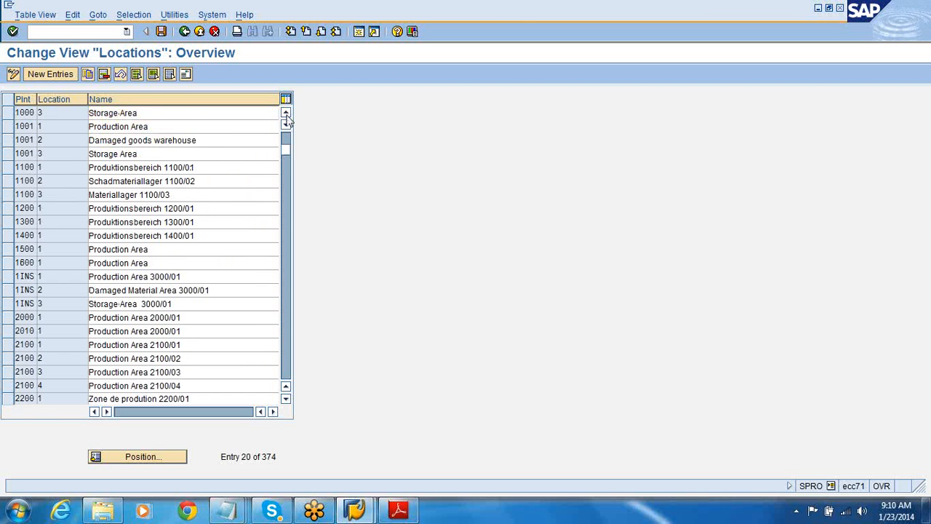
pyautogui.click(285, 114)
pyautogui.click(285, 114)
pyautogui.click(285, 114)
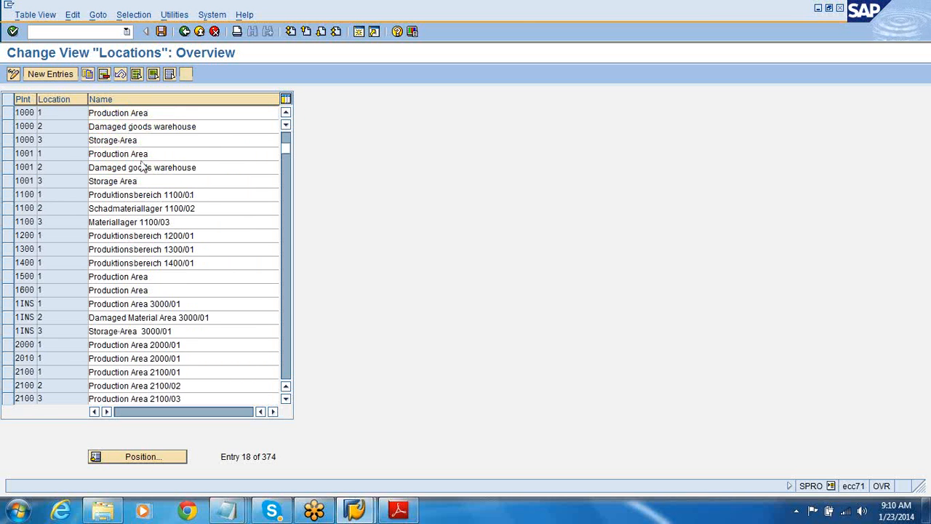
pyautogui.click(8, 129)
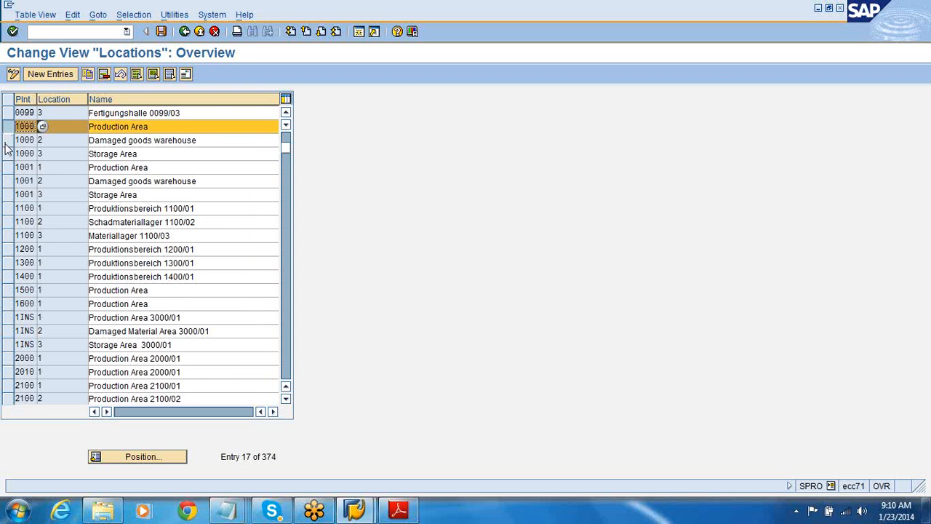
pyautogui.click(7, 142)
pyautogui.click(7, 154)
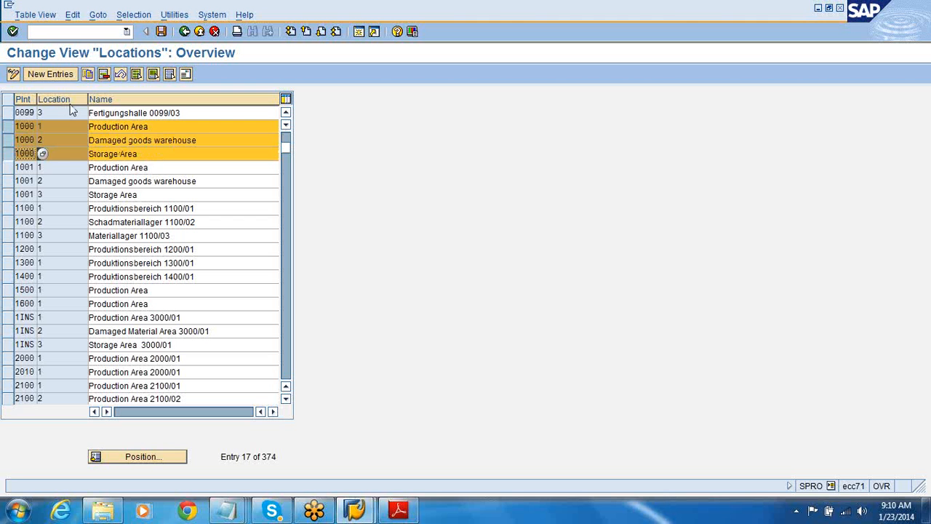
pyautogui.click(87, 74)
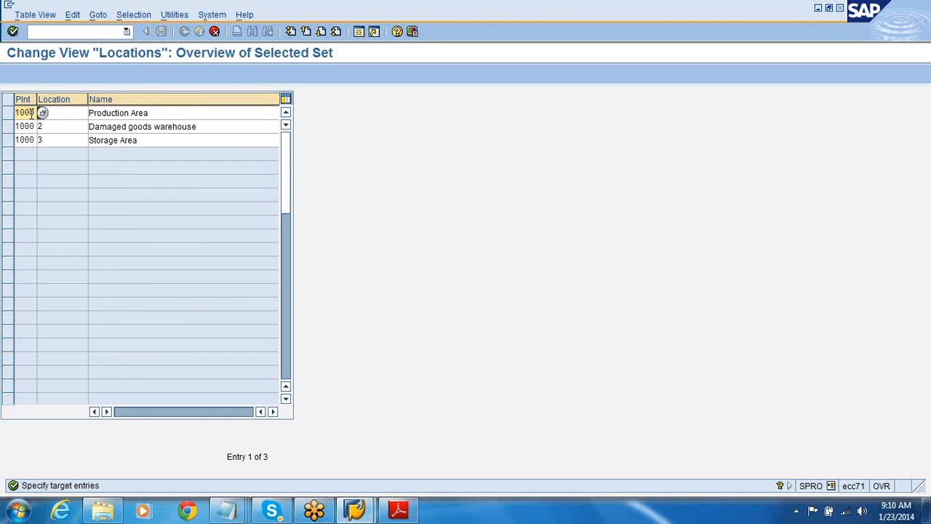
# Assign the three copied locations, Production Area, Damaged goods warehouse and Storage Area, to plant 1002.
pyautogui.moveTo(31, 113); pyautogui.dragTo(39, 140)
pyautogui.write('22')
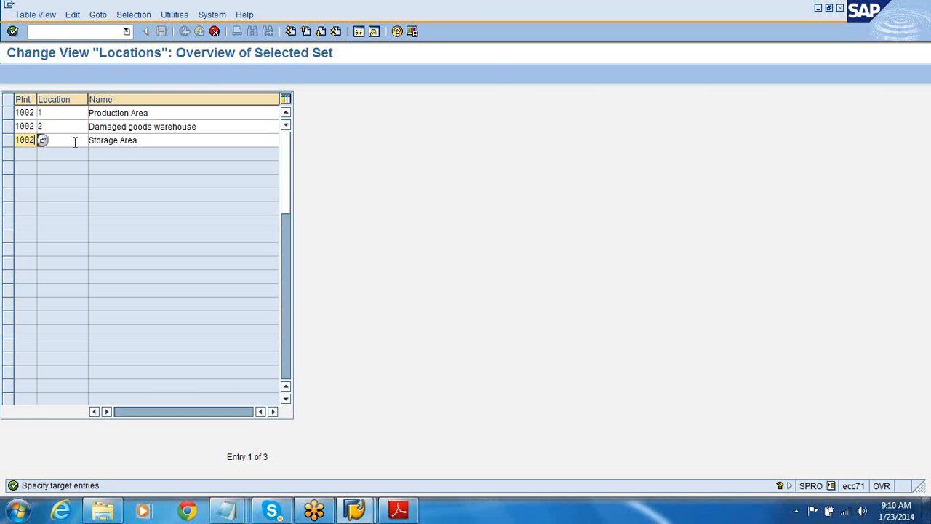
pyautogui.write('2')
pyautogui.press('Return')
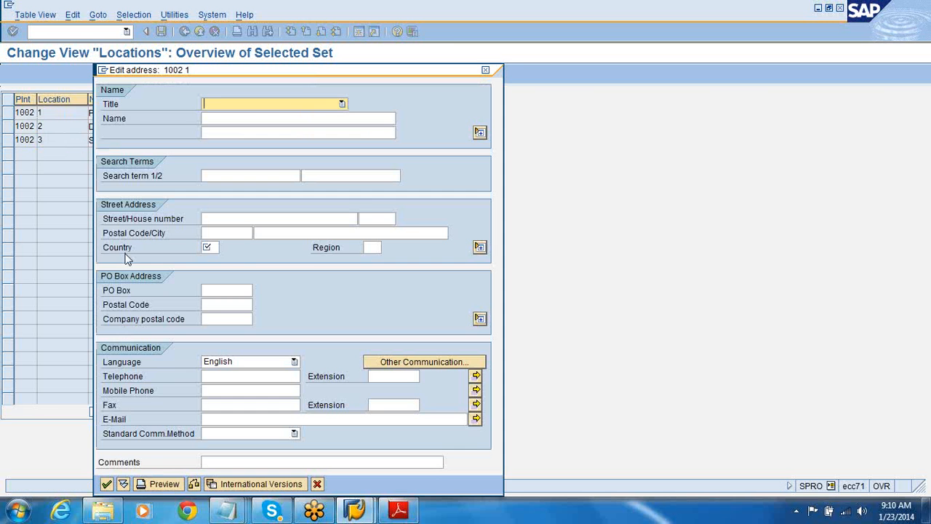
# Enter country DE in the address of each of the three plant 1002 locations and accept the addresses.
pyautogui.click(217, 248)
pyautogui.write('d')
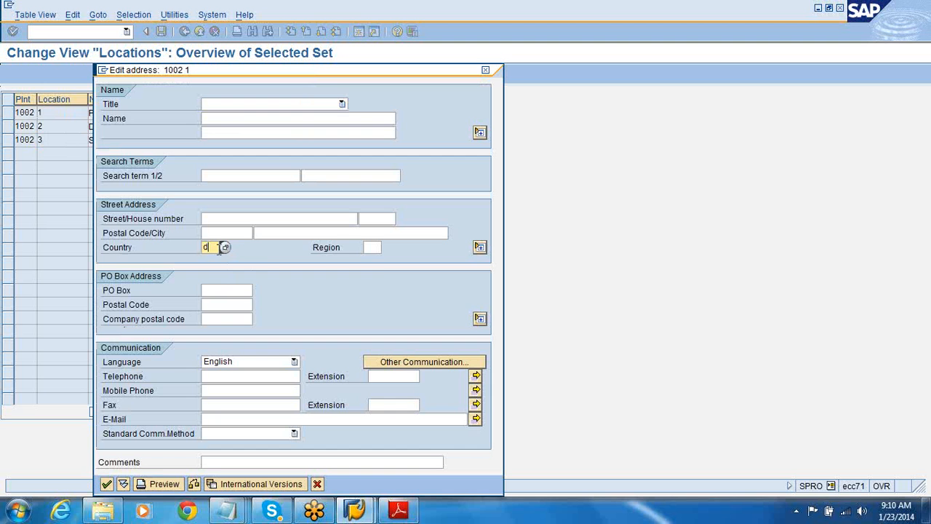
pyautogui.write('e')
pyautogui.press('Return')
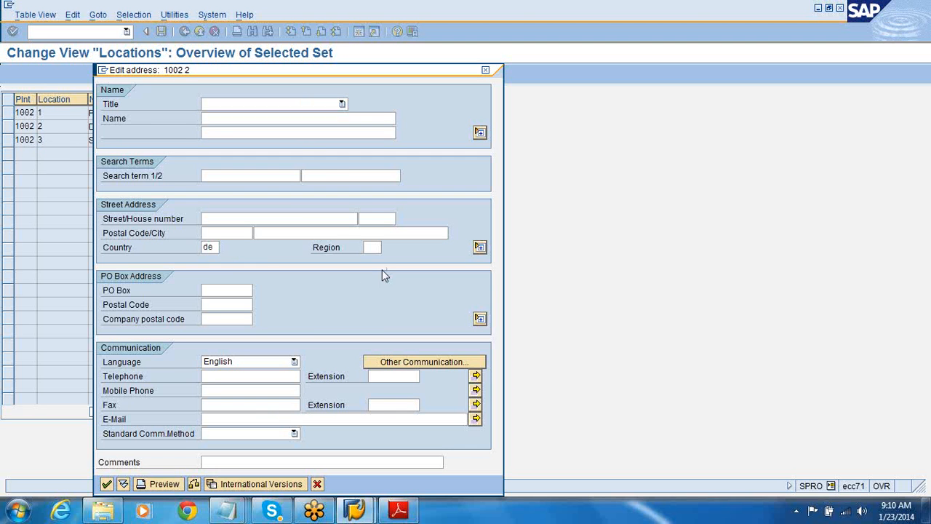
pyautogui.click(219, 247)
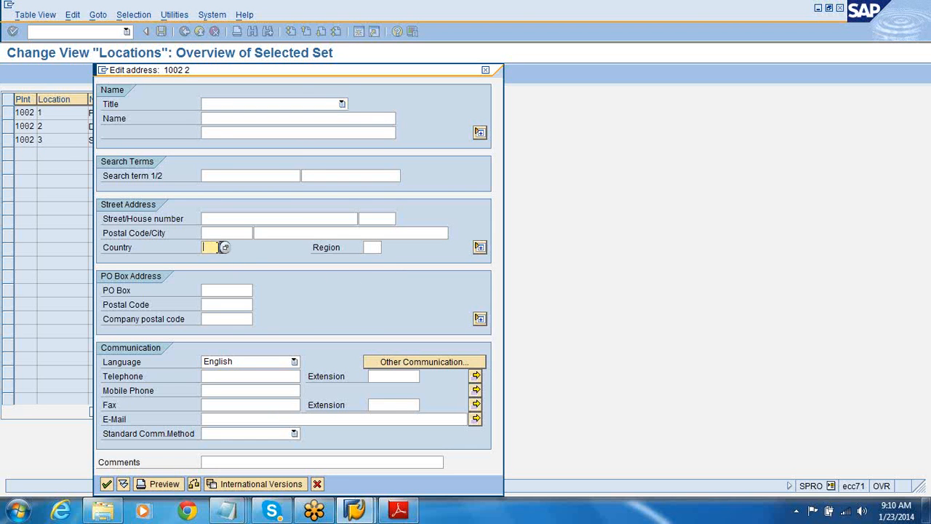
pyautogui.write('de')
pyautogui.press('Return')
pyautogui.click(217, 247)
pyautogui.write('de')
pyautogui.press('Return')
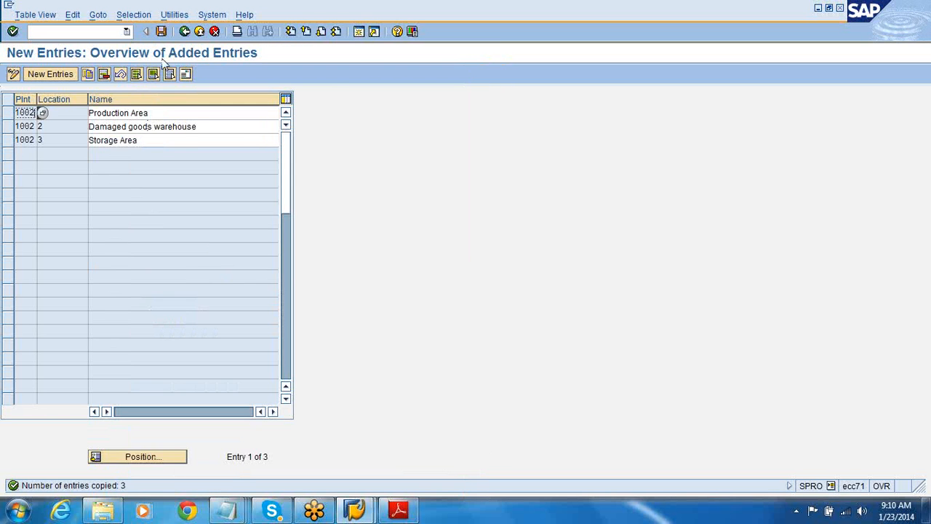
# Save the plant 1002 locations to the HR Transport customizing request and return to the implementation guide.
pyautogui.click(162, 32)
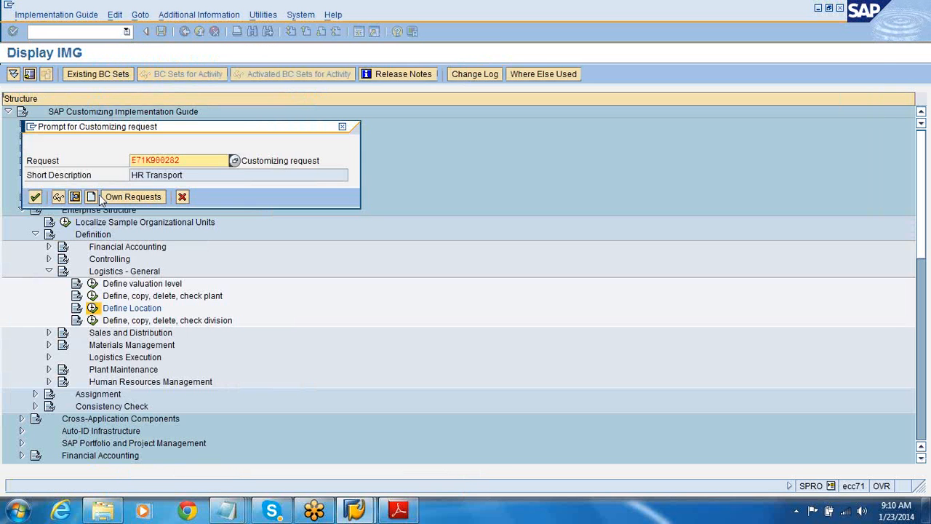
pyautogui.click(34, 197)
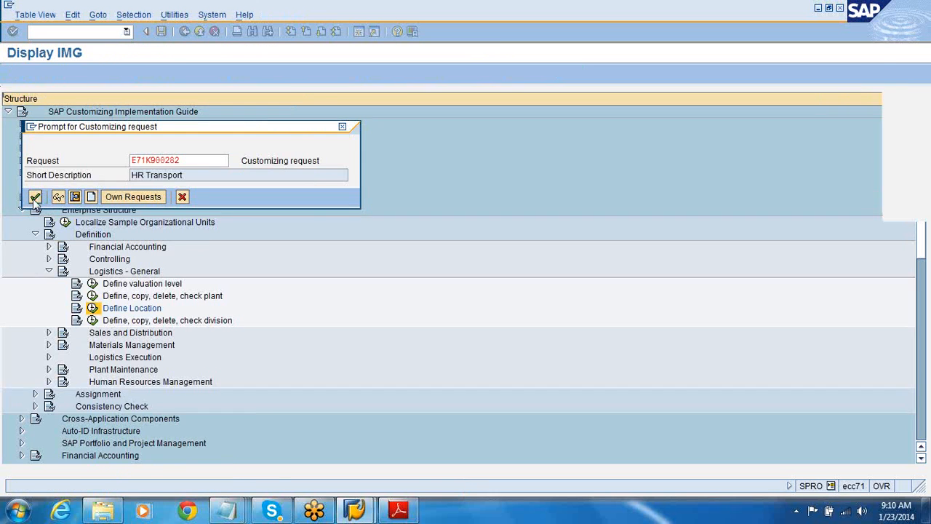
pyautogui.click(185, 32)
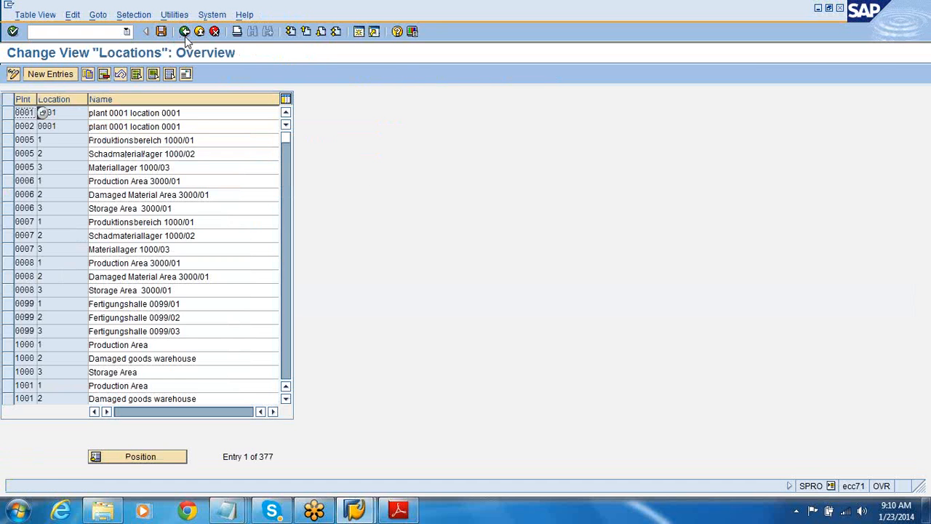
pyautogui.click(185, 32)
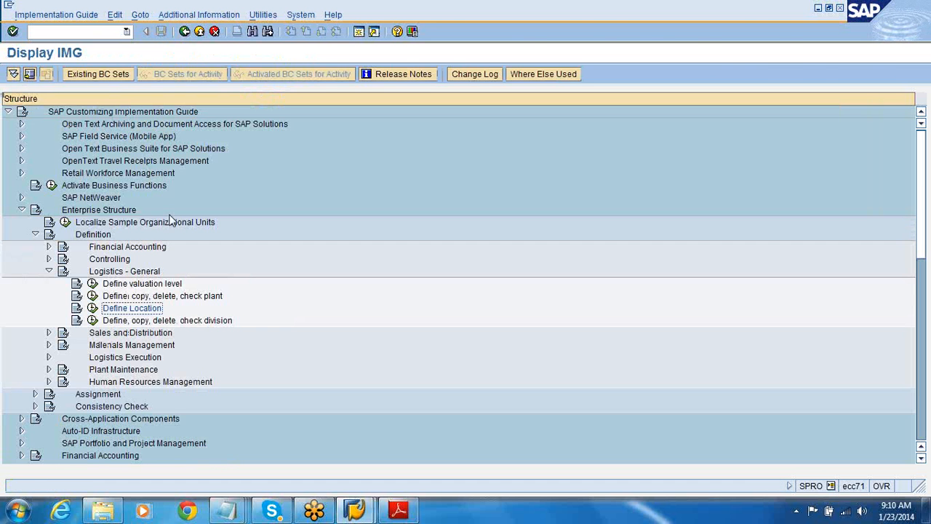
# Under Definition, Materials Management, open the Maintain storage location activity for plant 1002.
pyautogui.click(49, 345)
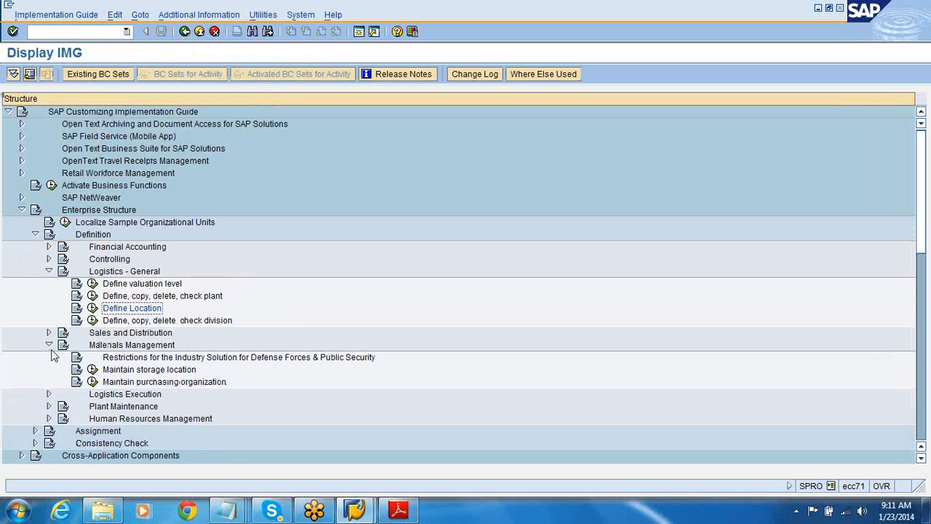
pyautogui.click(92, 370)
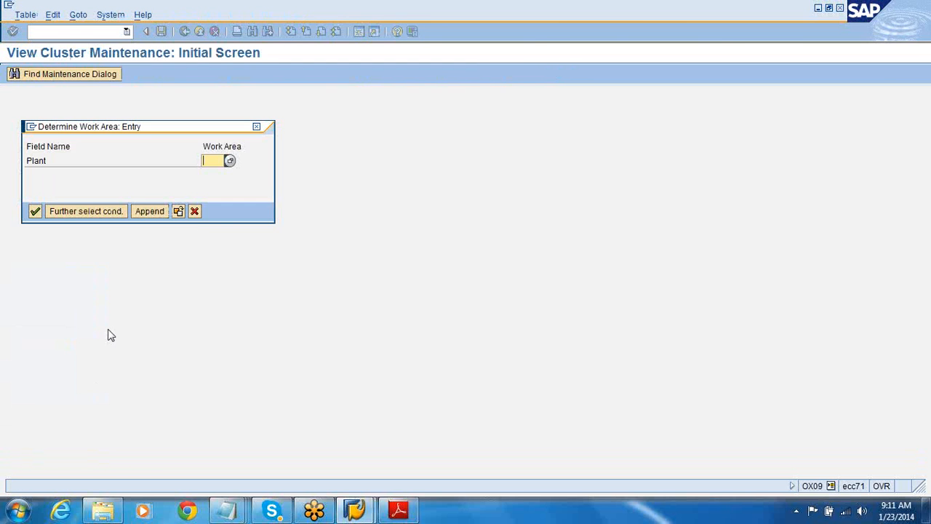
pyautogui.write('100')
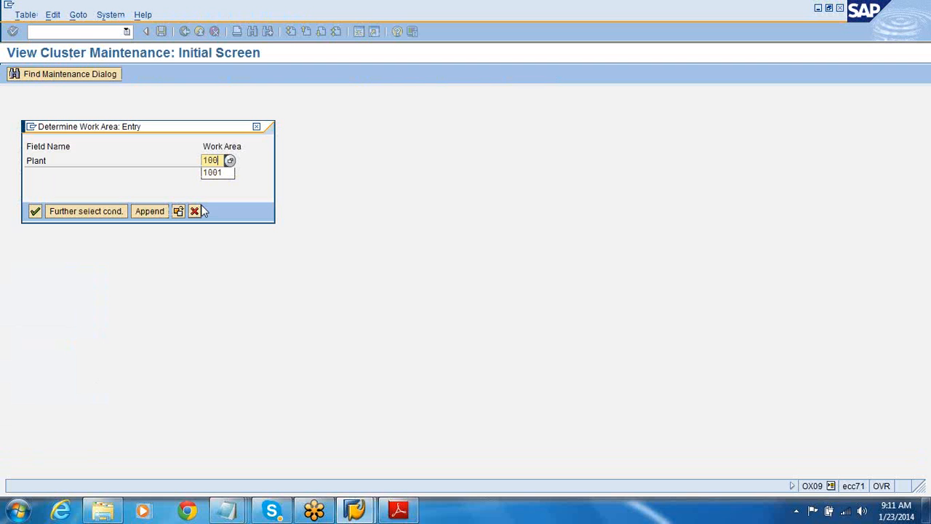
pyautogui.write('2')
pyautogui.press('Return')
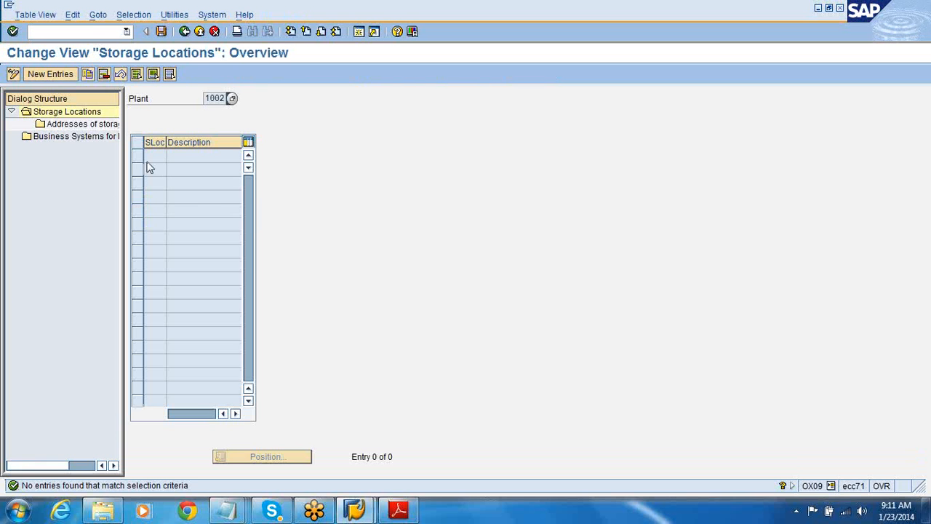
# Add a new storage location 0001 with the description Storage loc 1 to plant 1002.
pyautogui.click(62, 75)
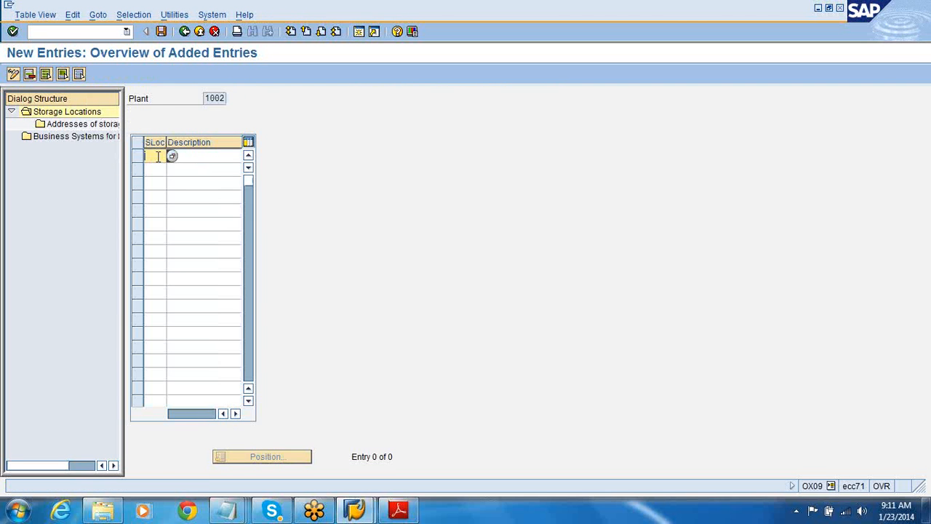
pyautogui.write('0001')
pyautogui.click(216, 157)
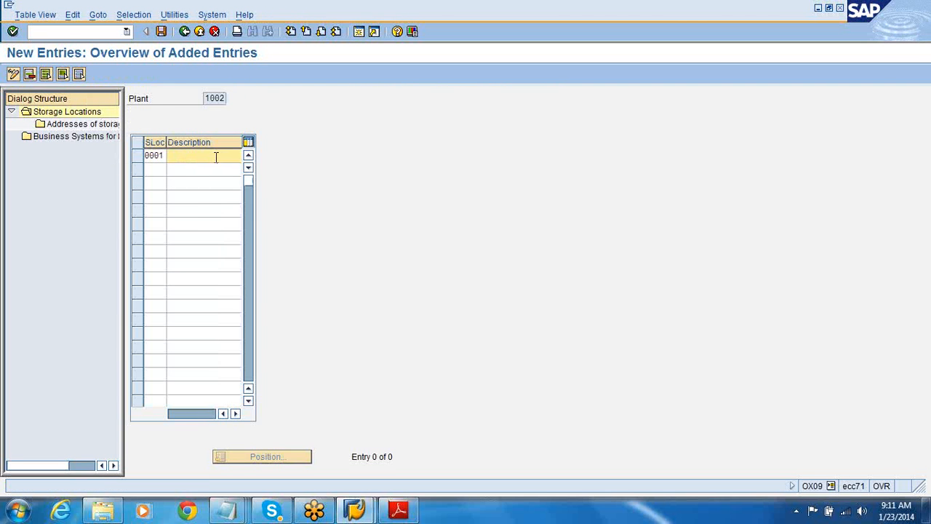
pyautogui.write('STorage loc 1')
pyautogui.press('Return')
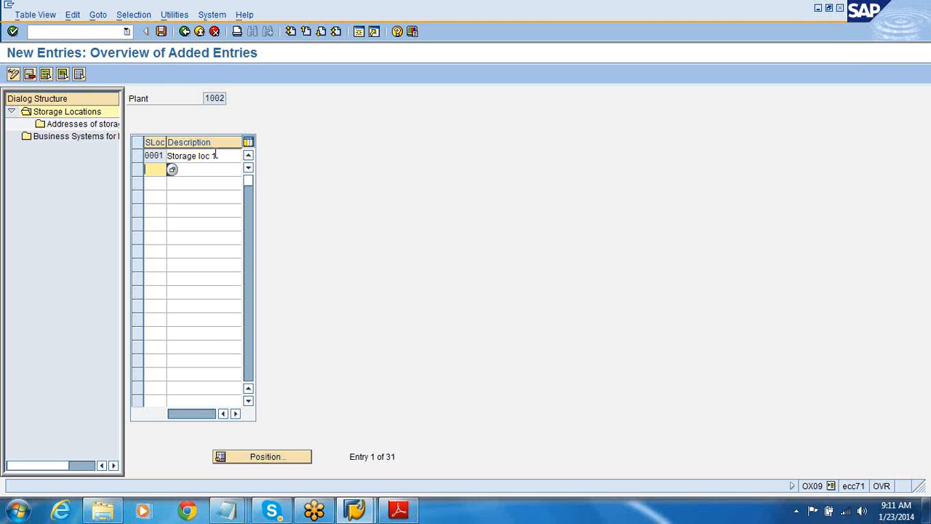
# Save the new storage location, accepting the proposed customizing request, and return to the implementation guide.
pyautogui.click(161, 31)
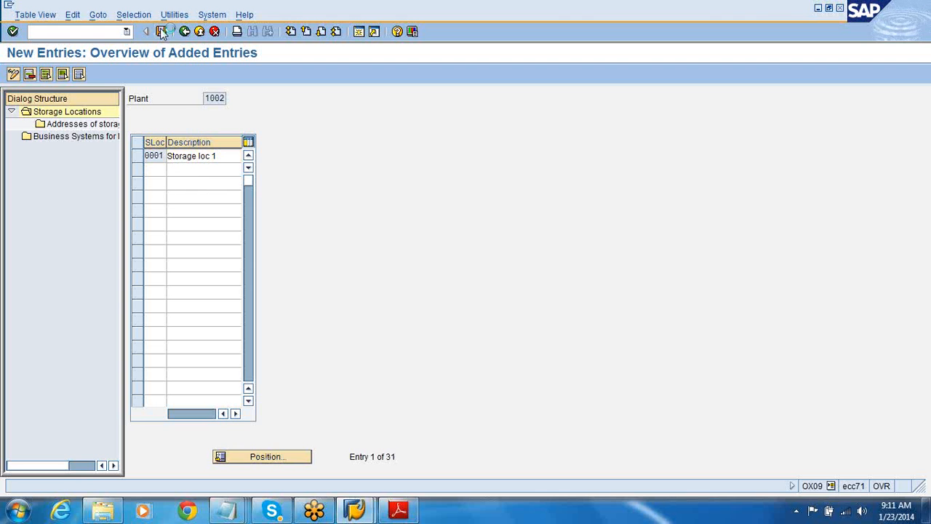
pyautogui.click(36, 211)
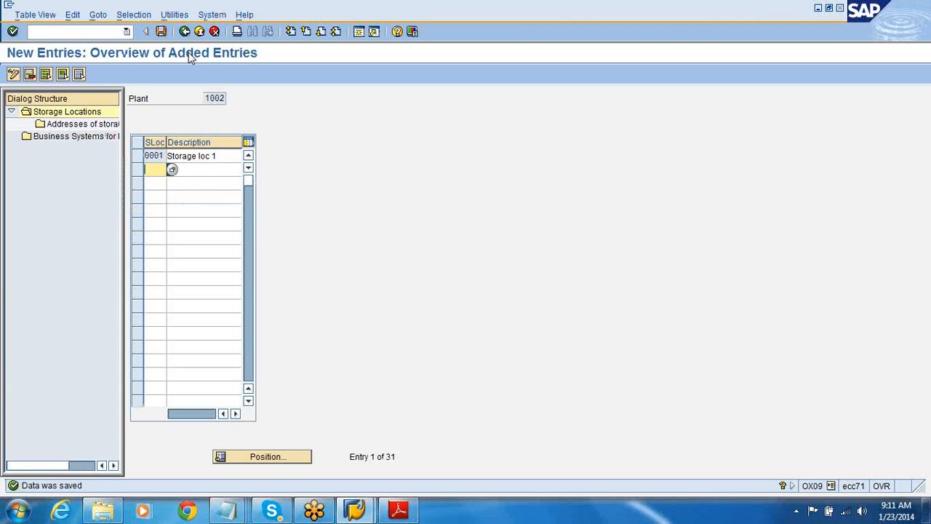
pyautogui.click(185, 36)
pyautogui.click(185, 37)
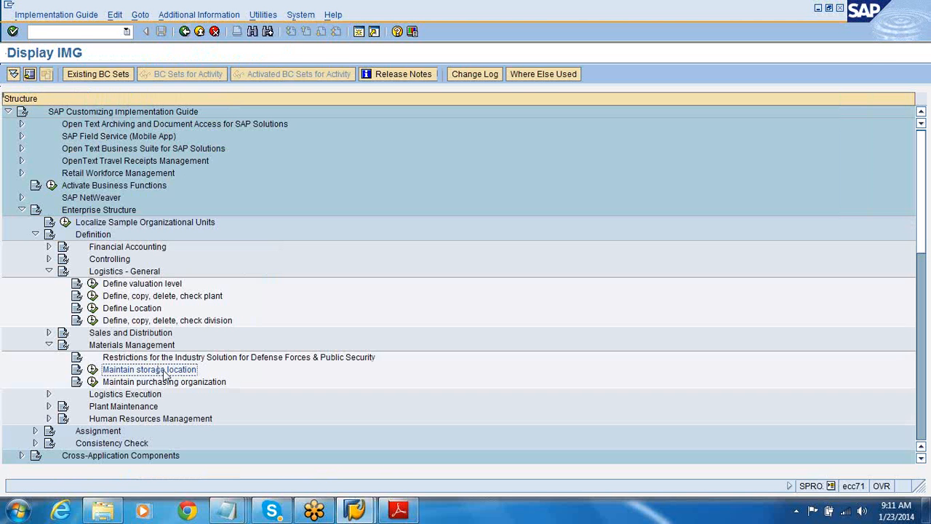
# In the Maintain purchasing organization activity, copy purchasing organization 1000 PurchOrg EMEA as 1002, keeping its description.
pyautogui.click(93, 381)
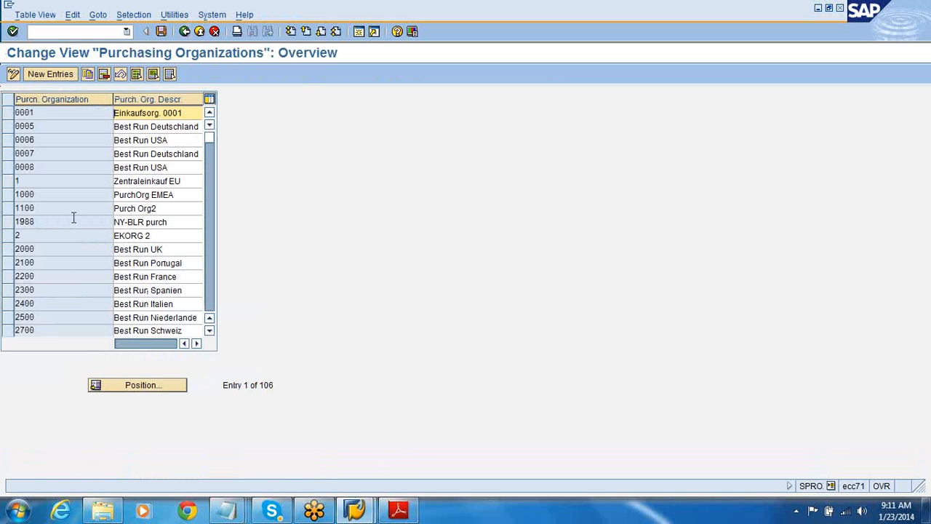
pyautogui.click(9, 195)
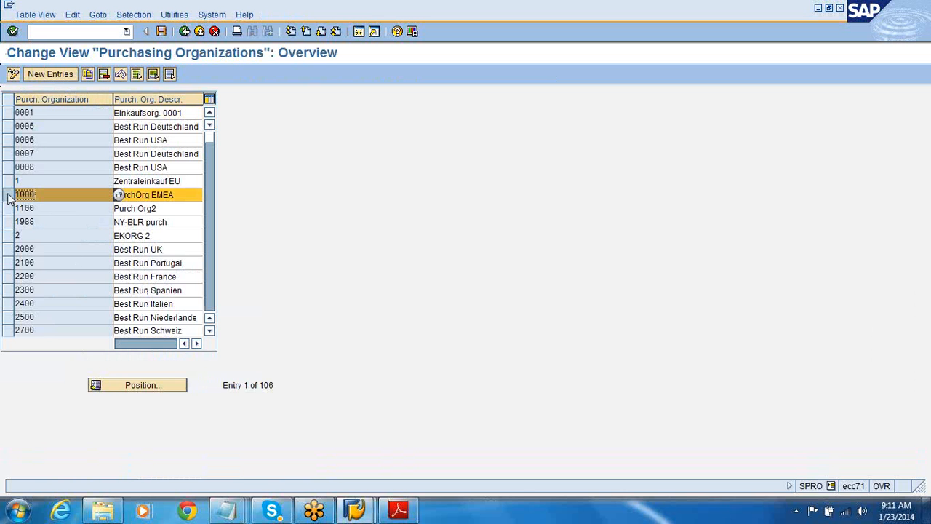
pyautogui.click(87, 73)
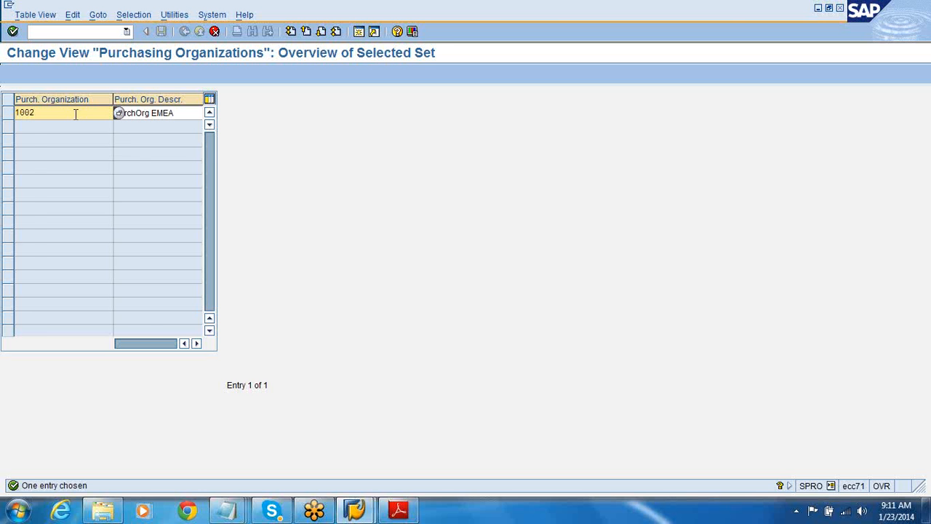
pyautogui.press('Return')
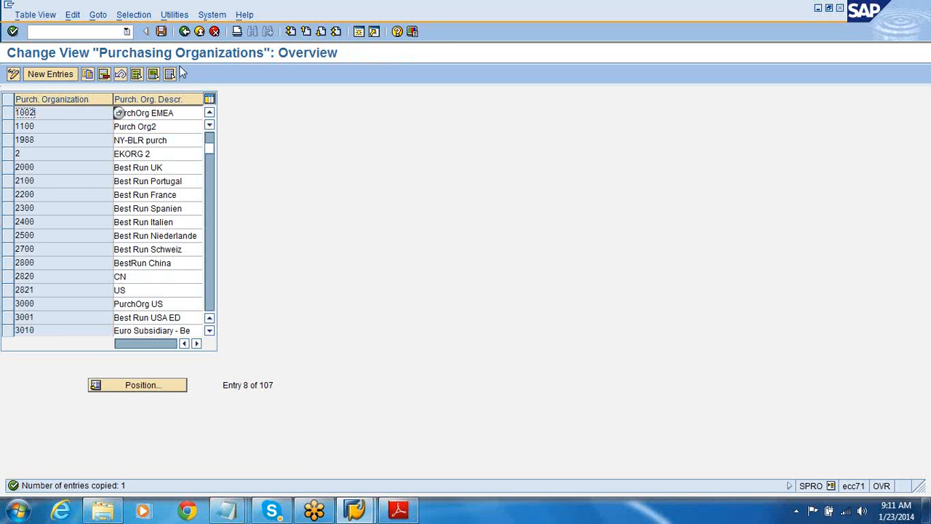
# Save purchasing organization 1002 to the HR Transport customizing request and return to the implementation guide.
pyautogui.click(161, 32)
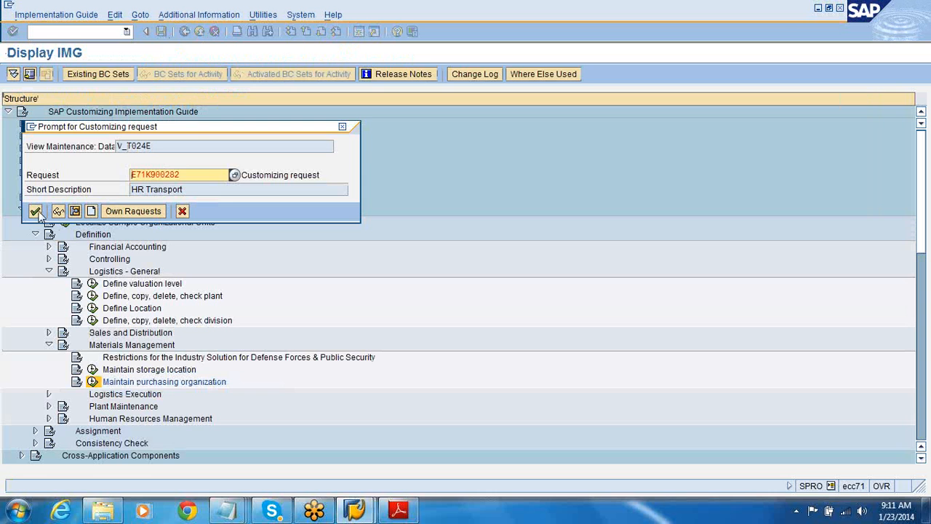
pyautogui.click(35, 211)
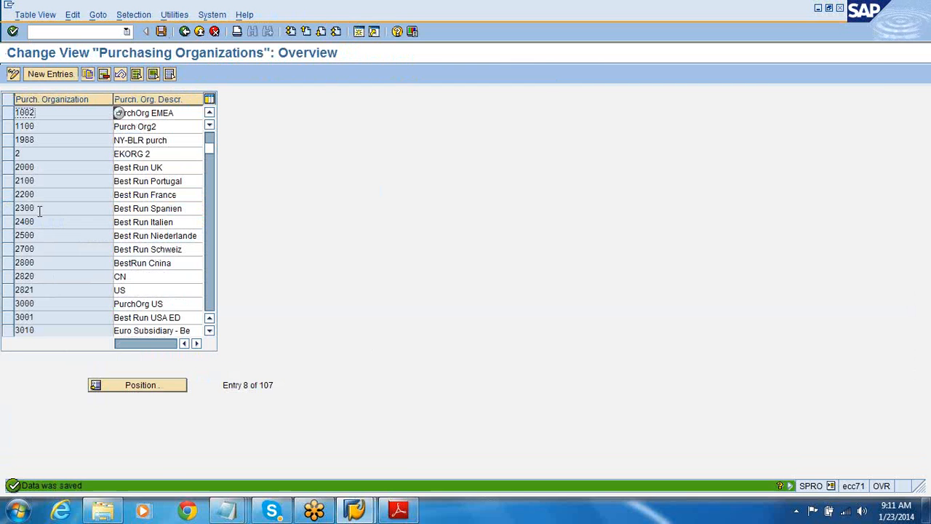
pyautogui.click(185, 32)
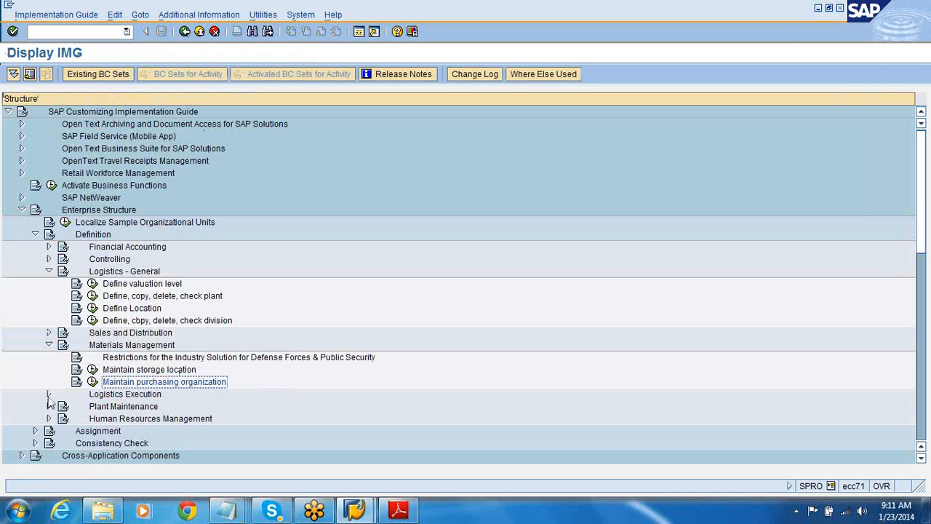
# Open the Assign plant to company code activity in the Logistics - General section of the Enterprise Structure assignments.
pyautogui.click(49, 393)
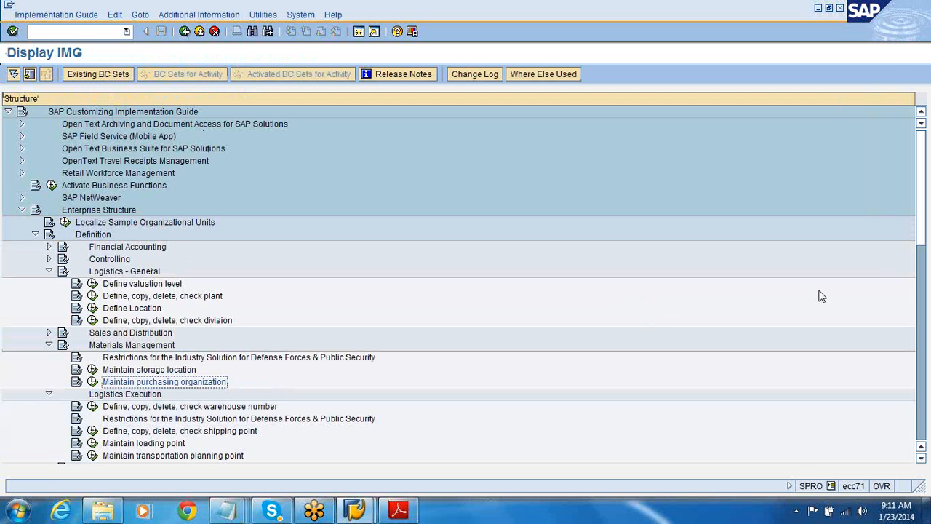
pyautogui.moveTo(924, 224); pyautogui.dragTo(927, 283)
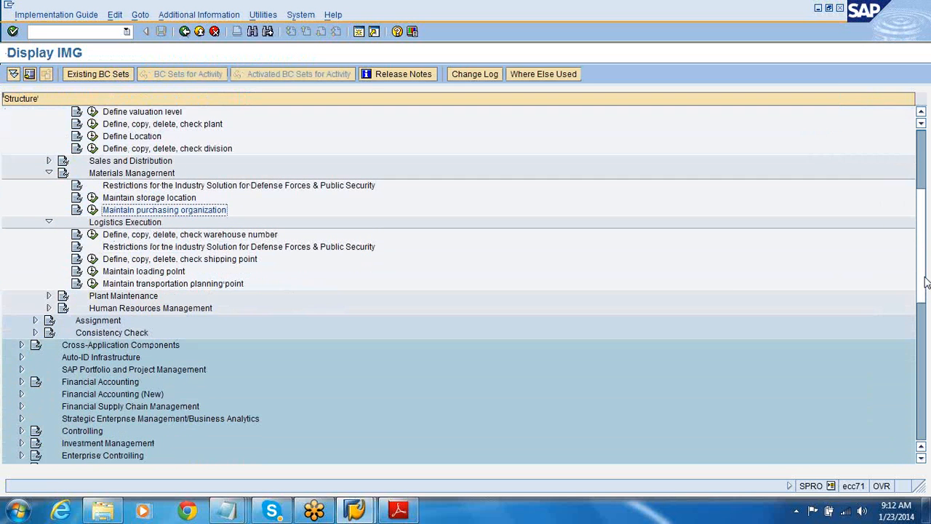
pyautogui.click(35, 321)
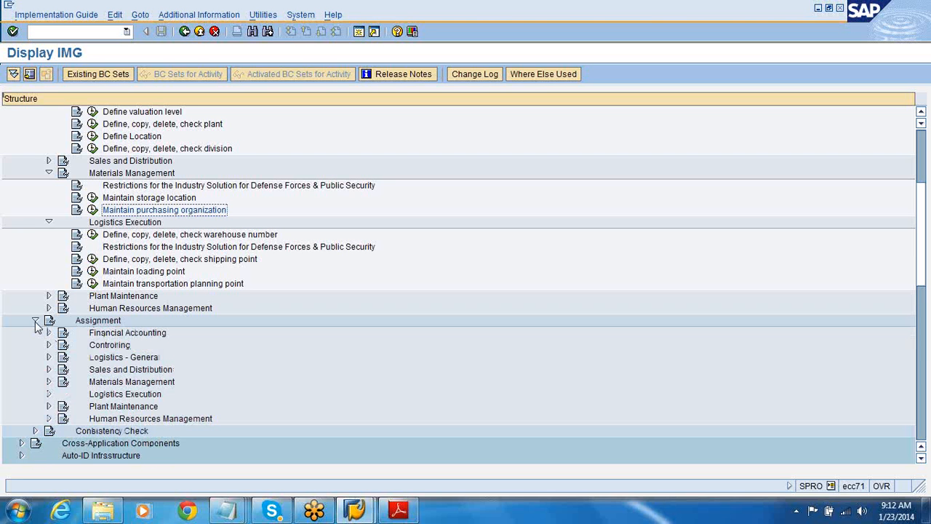
pyautogui.click(49, 357)
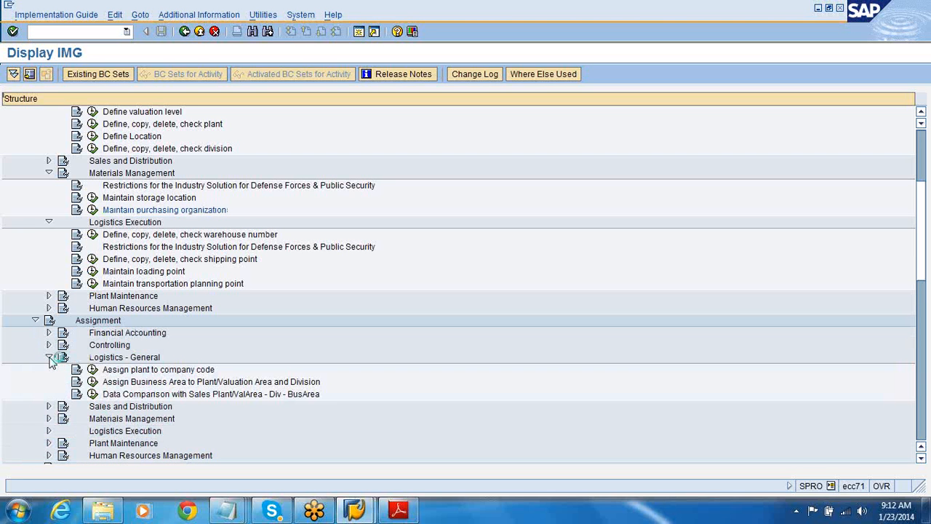
pyautogui.click(93, 370)
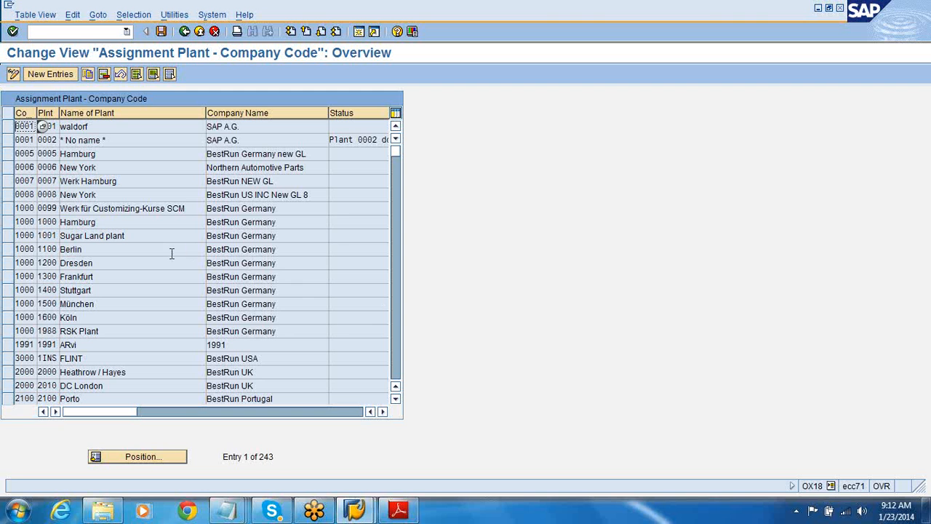
# Copy the assignment of plant 1000 Hamburg to company code 1000 for plant 1002.
pyautogui.click(8, 224)
pyautogui.click(88, 74)
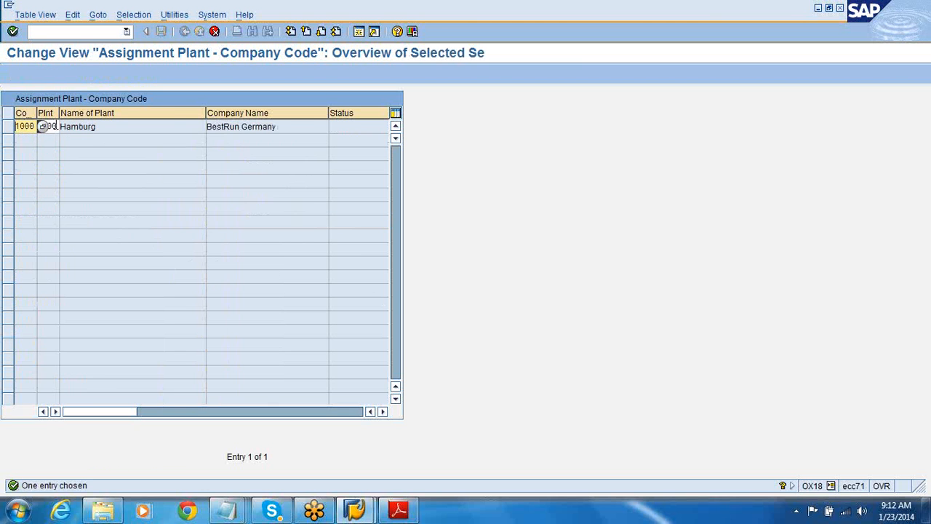
pyautogui.click(56, 126)
pyautogui.write('2')
pyautogui.press('Return')
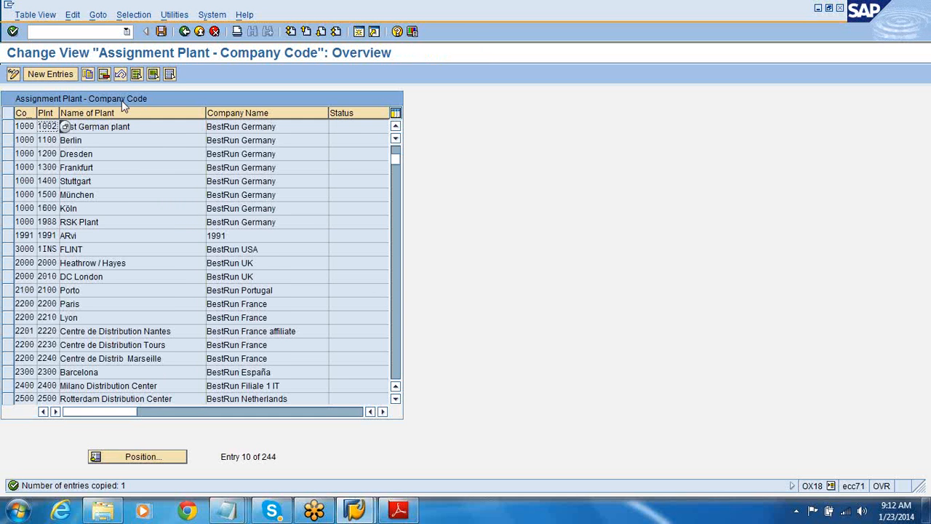
# Save the plant's company code assignment to the HR Transport customizing request and return to the implementation guide.
pyautogui.click(161, 32)
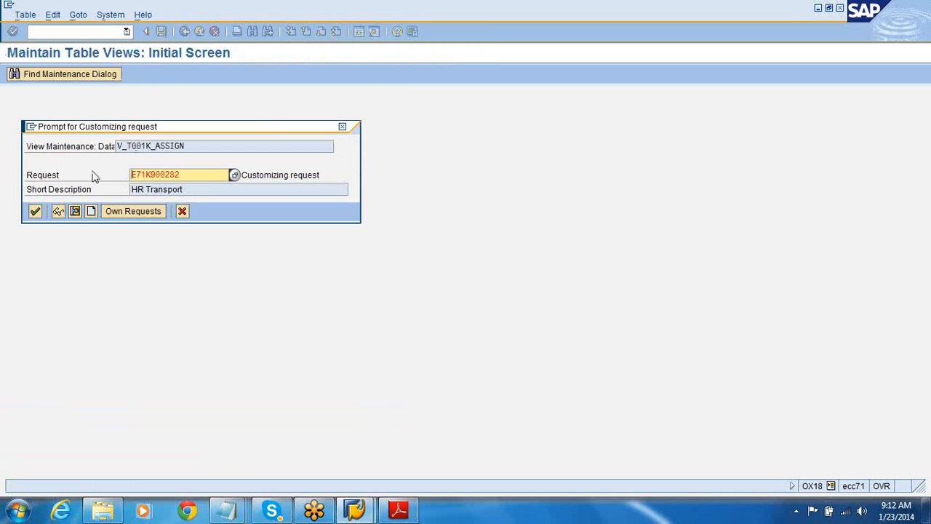
pyautogui.click(35, 211)
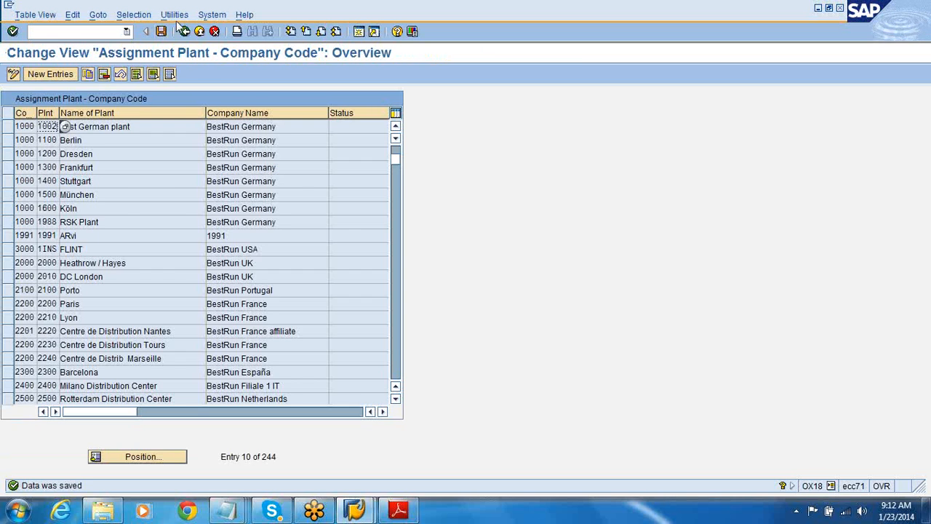
pyautogui.click(184, 31)
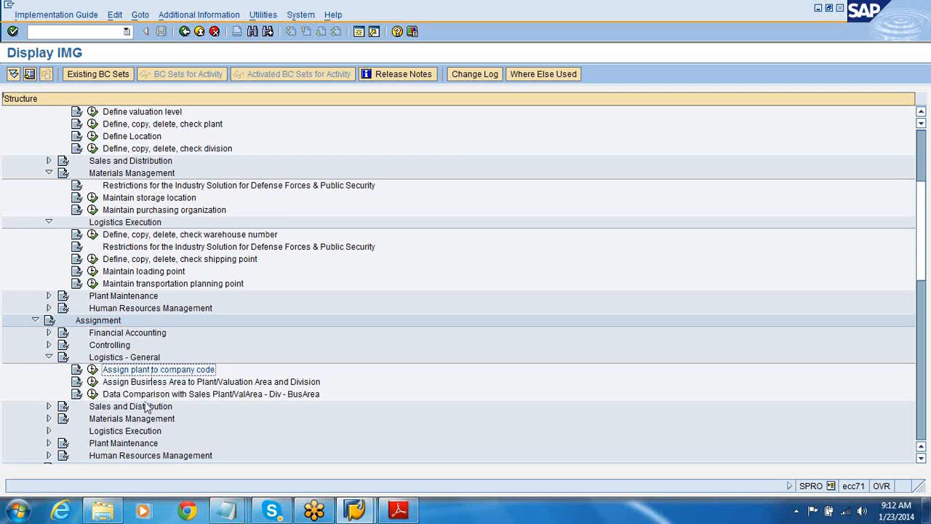
# In the Materials Management activity Assign purchasing organization to company code, assign purchasing organization 1002 to company code 1000.
pyautogui.click(49, 418)
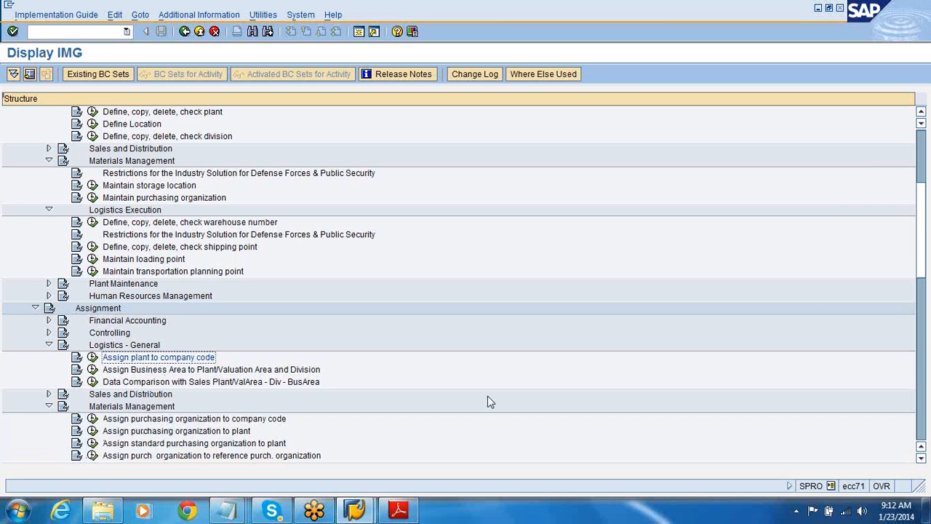
pyautogui.scroll(-3, 683, 291)
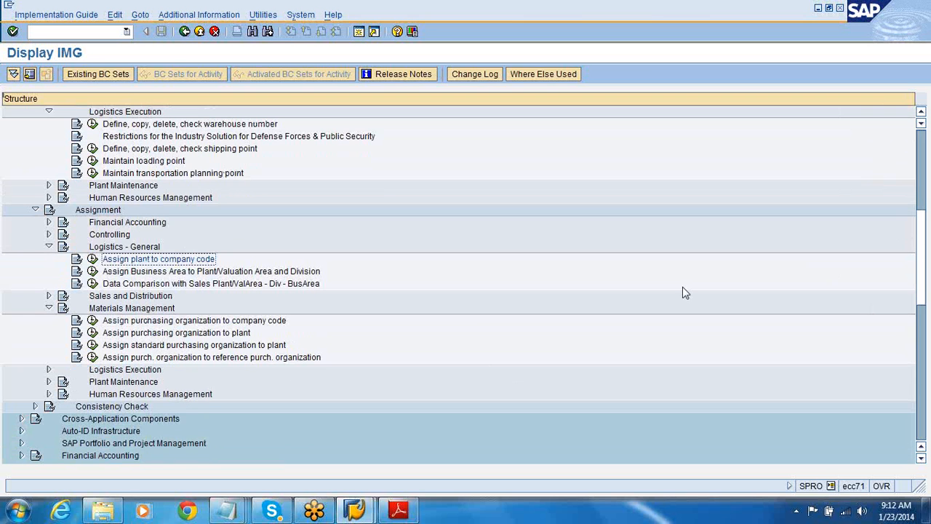
pyautogui.click(93, 321)
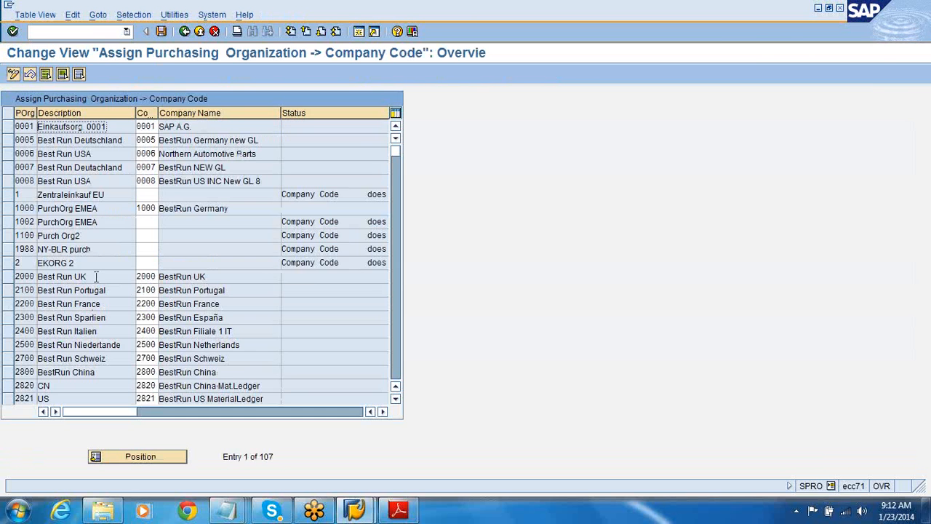
pyautogui.click(8, 208)
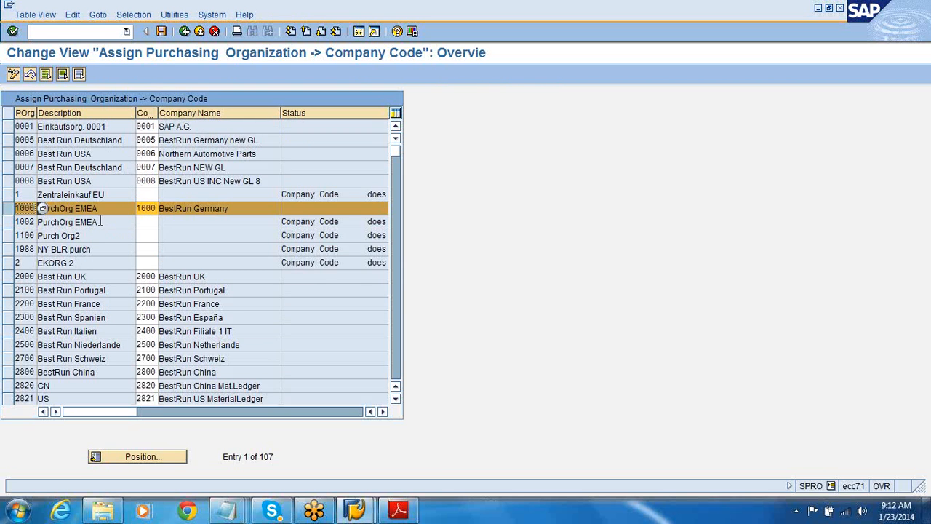
pyautogui.click(147, 223)
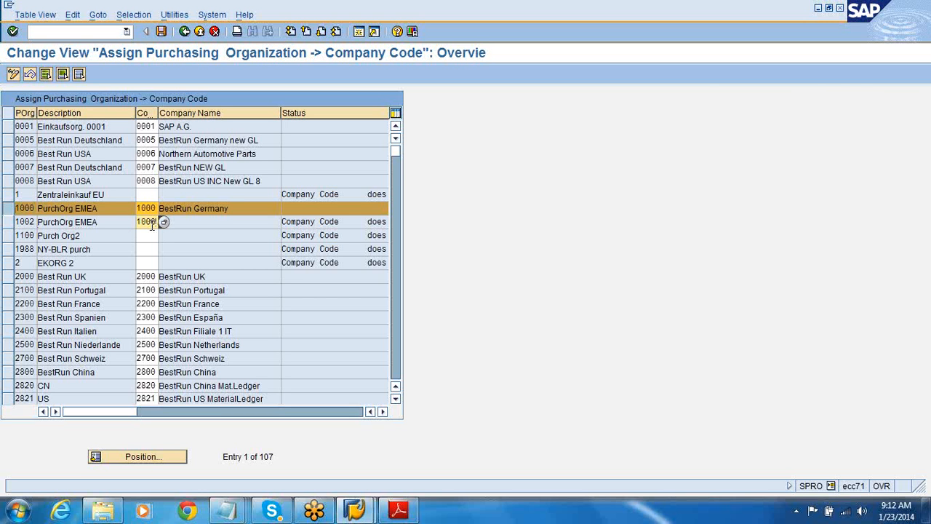
pyautogui.press('Return')
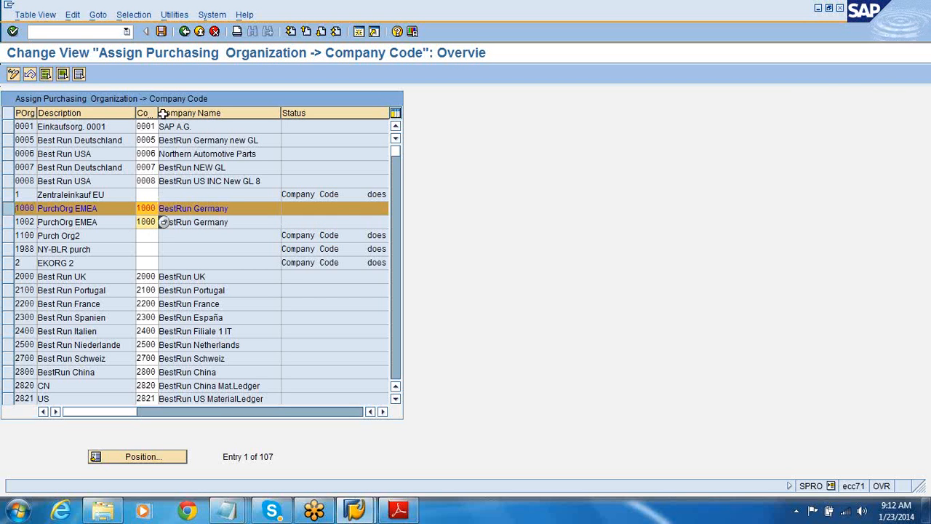
# Save the purchasing organization's company code assignment to the HR Transport customizing request and return to the implementation guide.
pyautogui.click(161, 32)
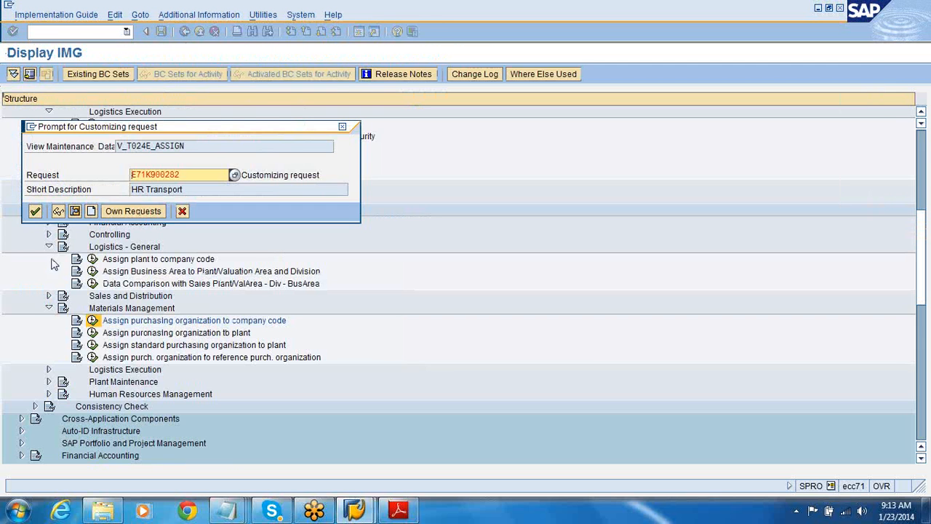
pyautogui.click(35, 211)
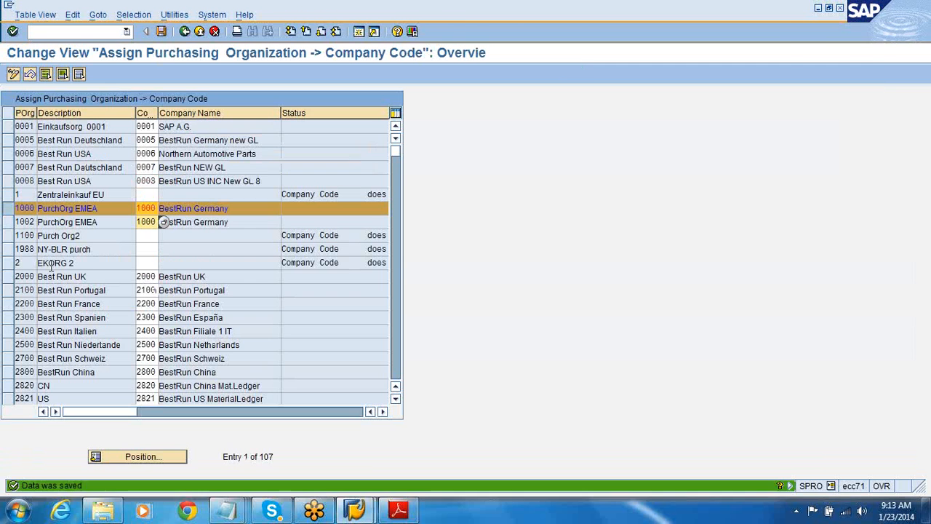
pyautogui.click(185, 32)
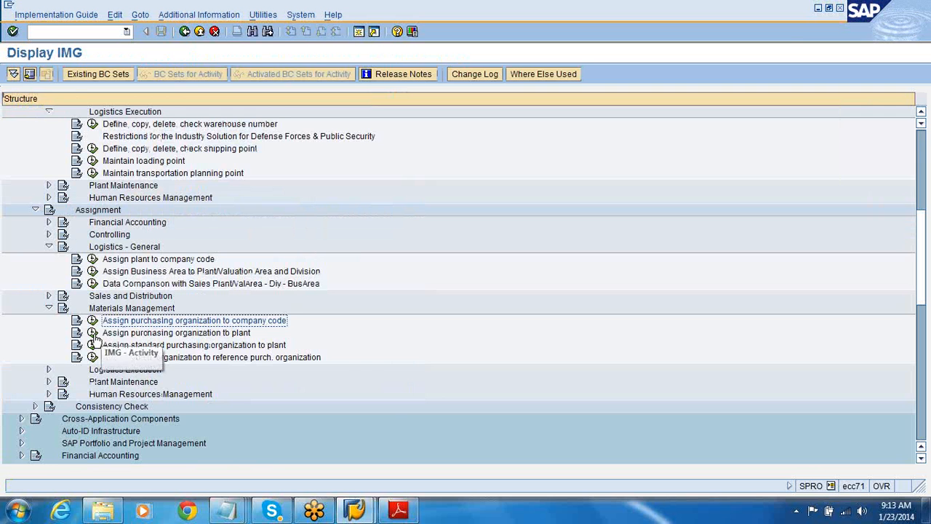
# In Assign purchasing organization to plant, copy the entry for purchasing organization 1000 and plant 1000 Hamburg, changing the plant to 1002.
pyautogui.click(92, 332)
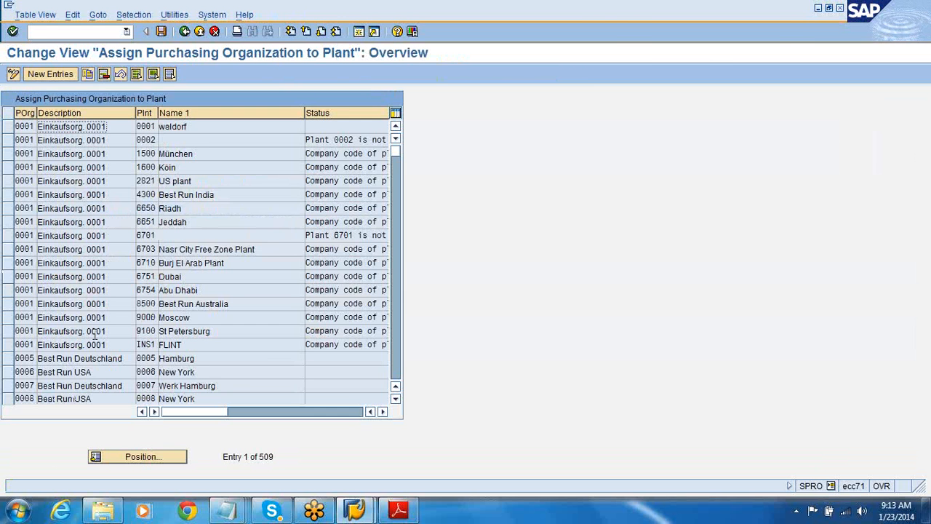
pyautogui.click(395, 331)
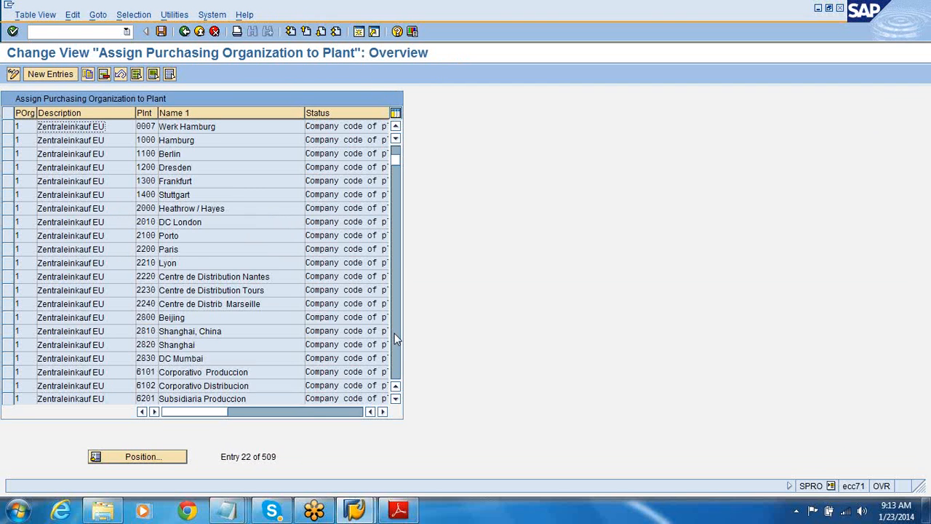
pyautogui.click(393, 249)
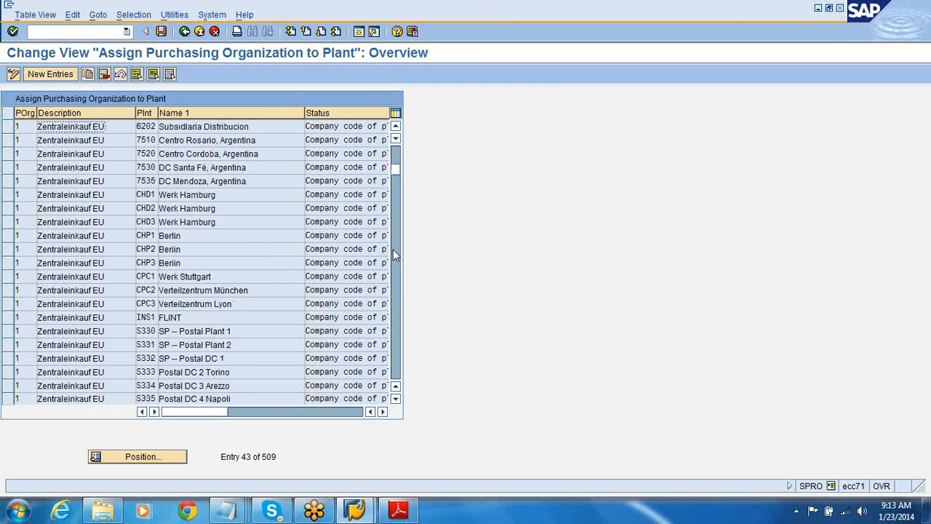
pyautogui.click(398, 273)
pyautogui.click(399, 275)
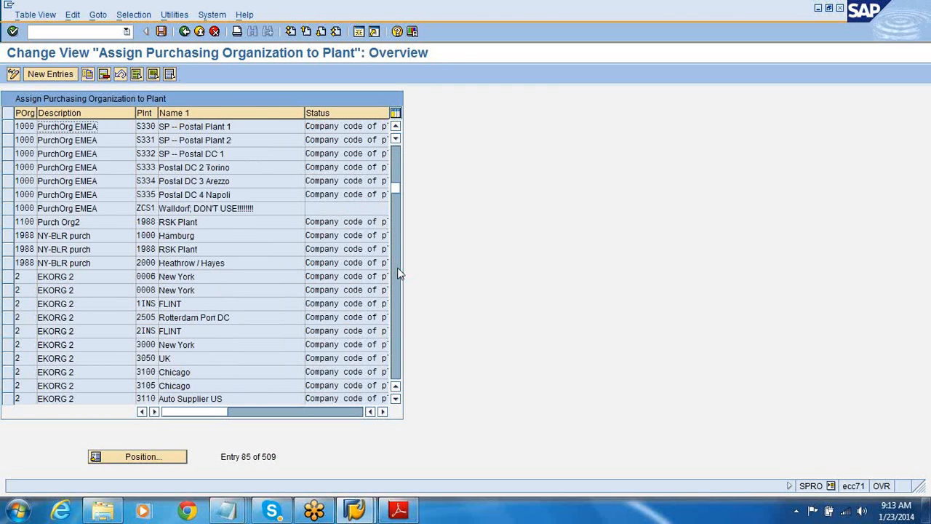
pyautogui.click(397, 170)
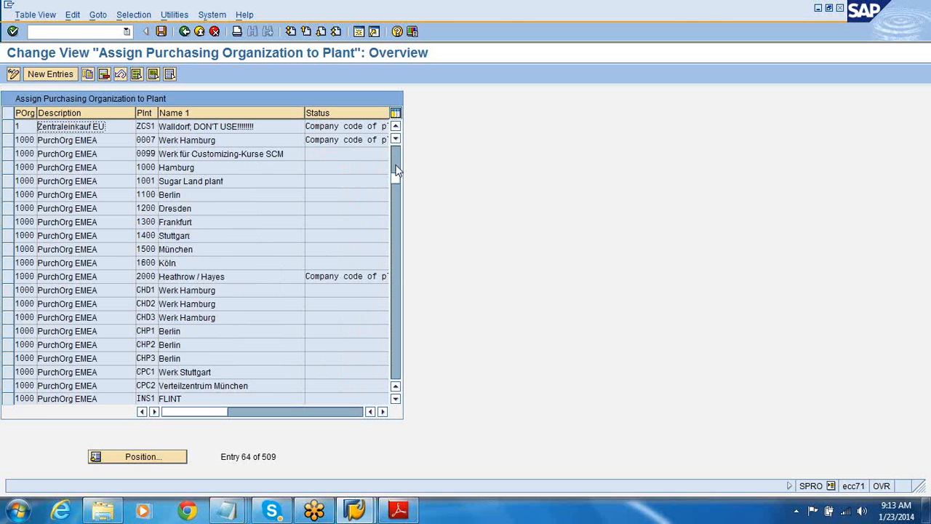
pyautogui.click(6, 168)
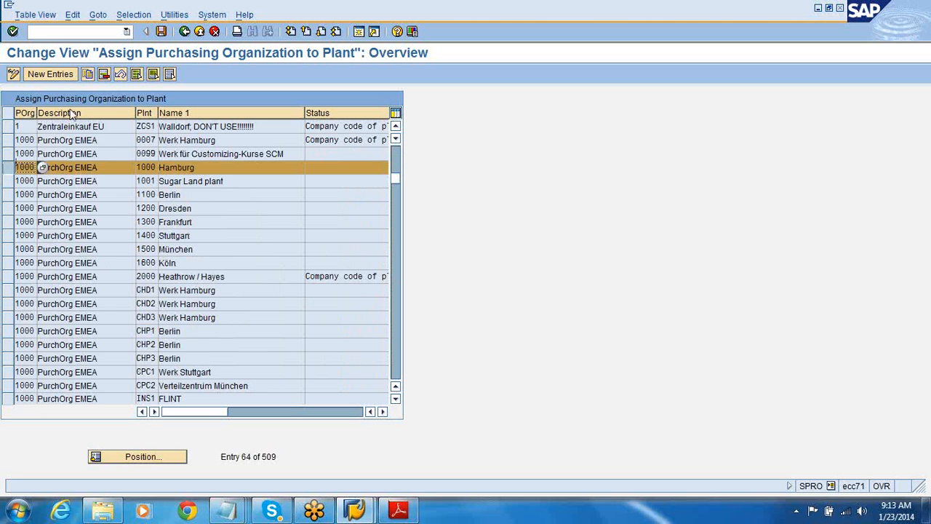
pyautogui.click(89, 73)
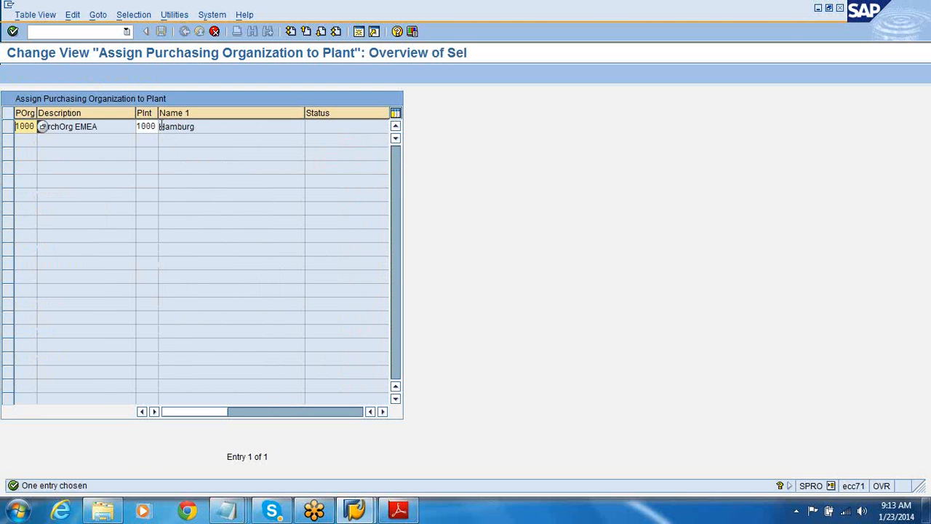
pyautogui.click(155, 127)
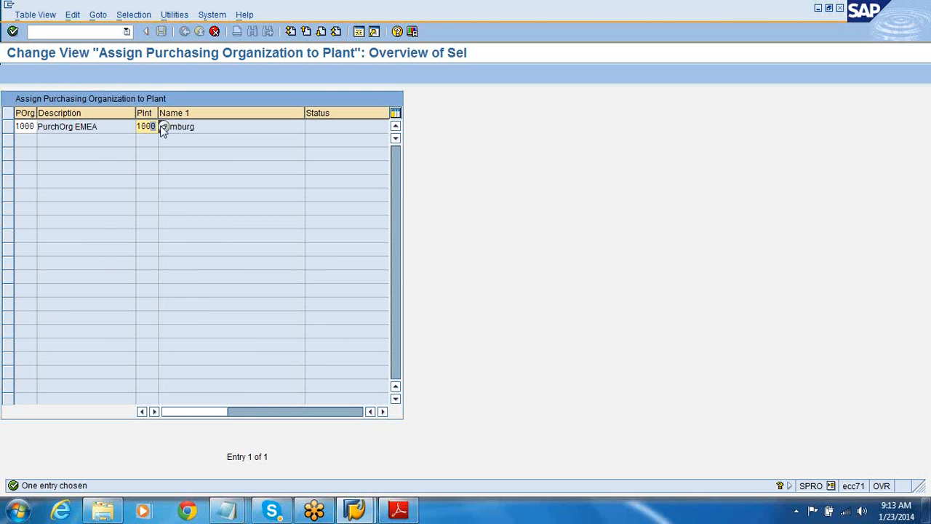
pyautogui.write('2')
pyautogui.press('Return')
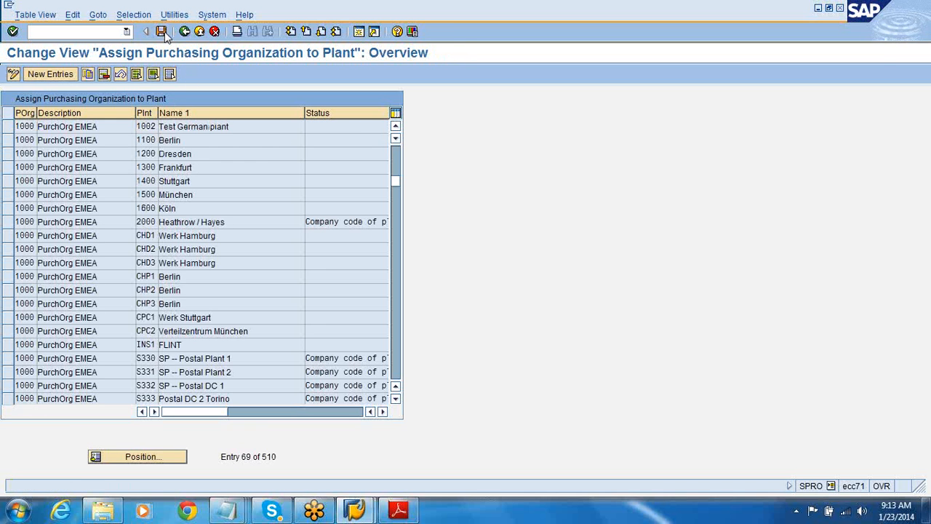
# Save the purchasing organization's plant assignment to the HR Transport customizing request and return to the implementation guide.
pyautogui.click(162, 32)
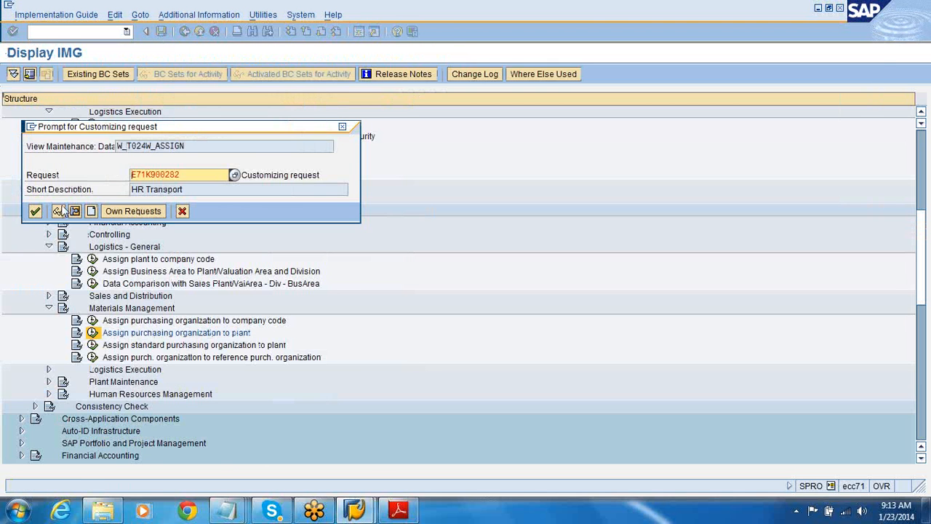
pyautogui.click(37, 211)
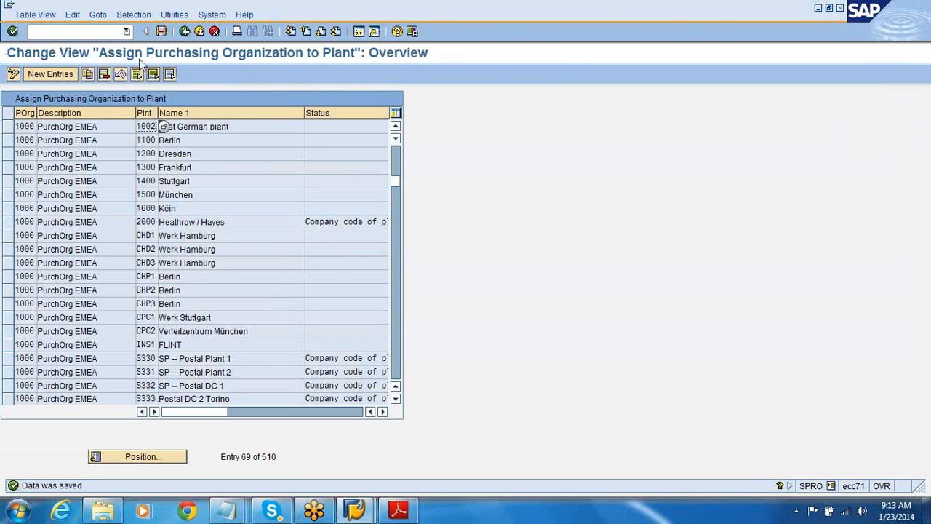
pyautogui.click(185, 32)
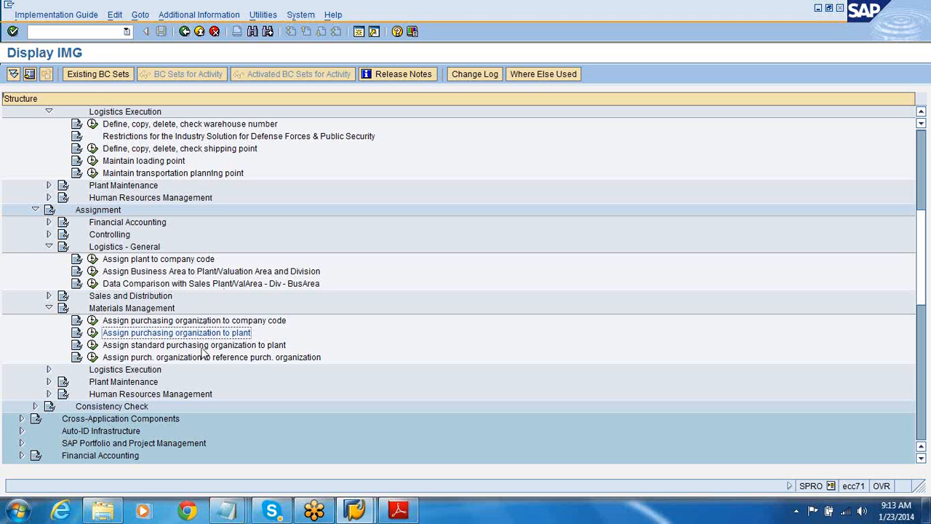
# Set 1000 as the standard purchasing organization for plant 1002, save it to the HR Transport customizing request, and leave the activity.
pyautogui.click(93, 345)
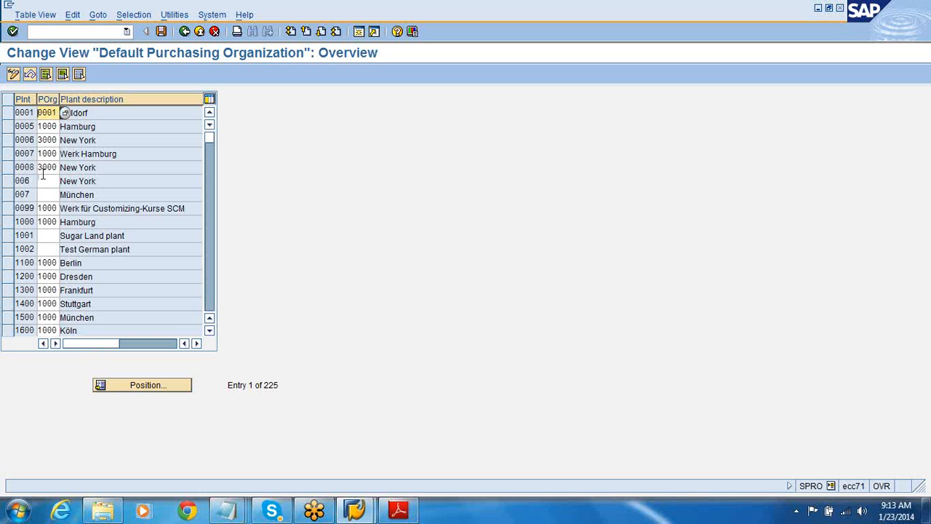
pyautogui.click(46, 250)
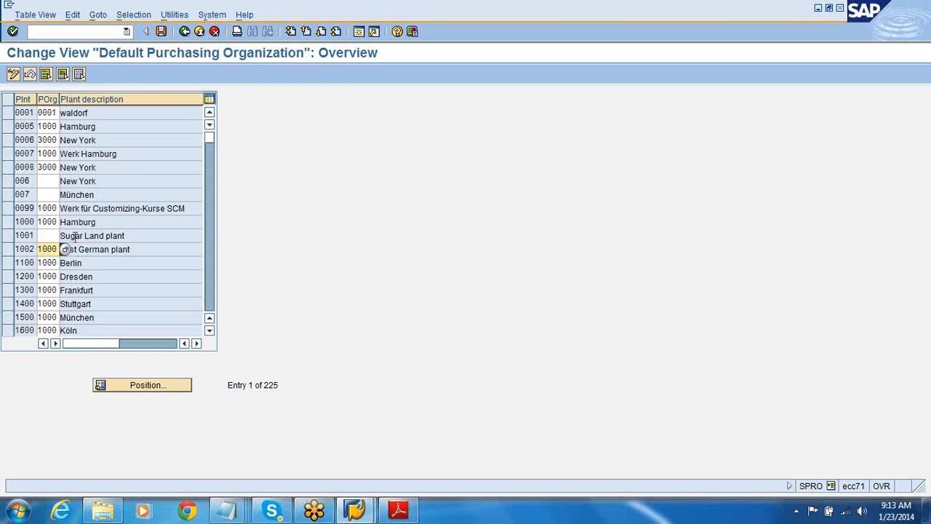
pyautogui.click(162, 31)
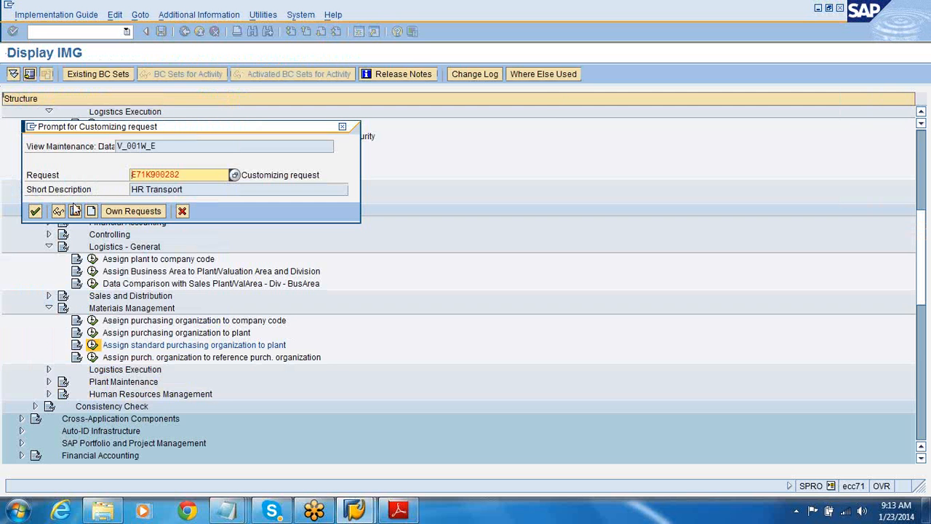
pyautogui.click(35, 211)
pyautogui.click(184, 32)
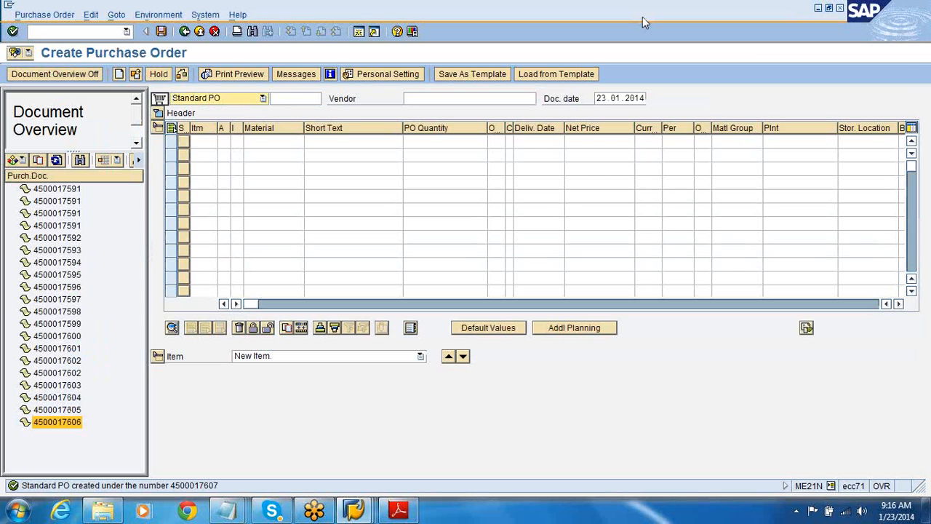
# Clear the material from purchase order item 10 and set its account assignment category to K.
pyautogui.click(743, 36)
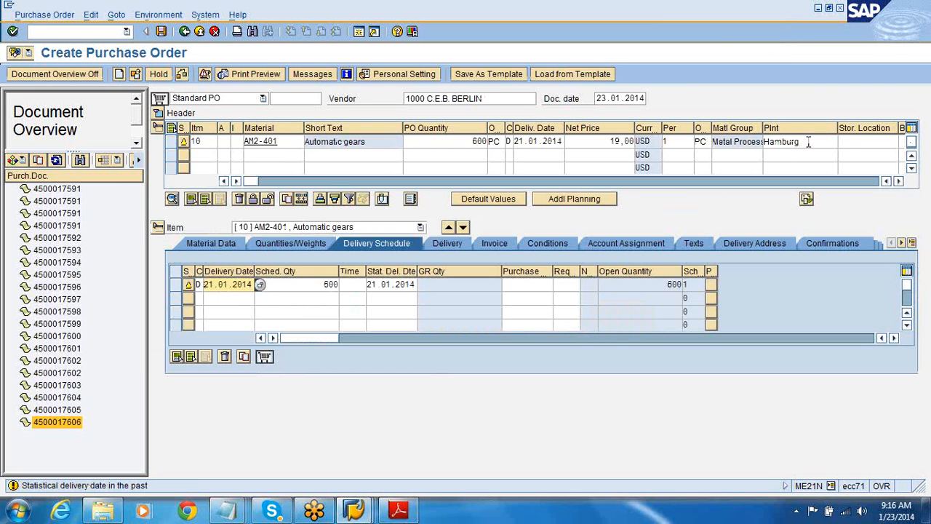
pyautogui.doubleClick(808, 142)
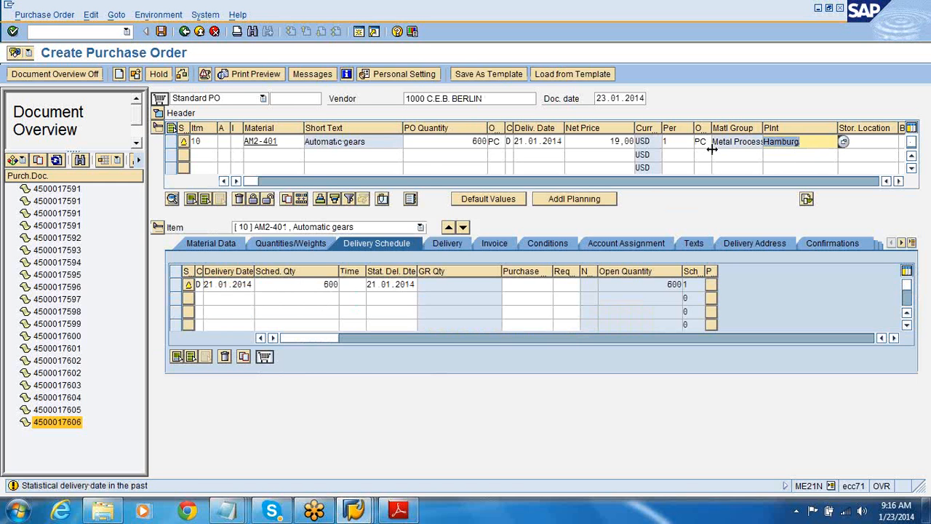
pyautogui.doubleClick(254, 142)
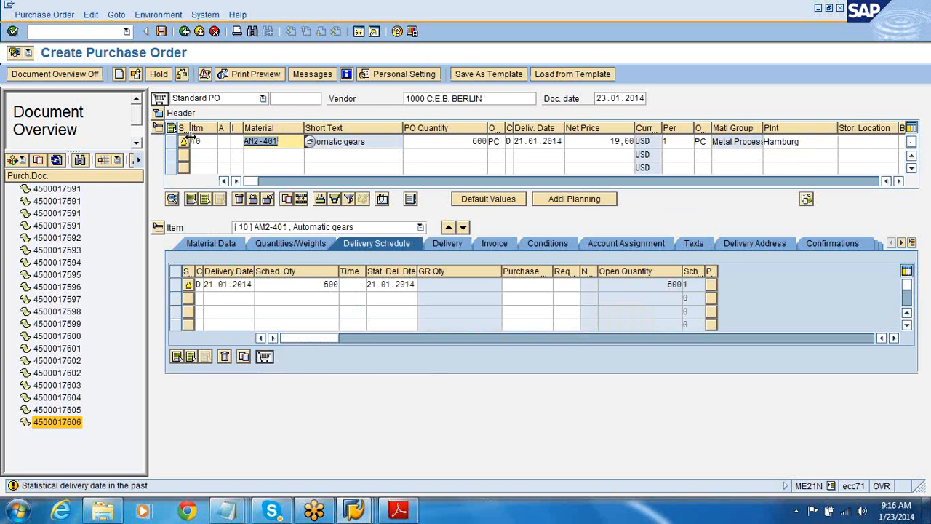
pyautogui.press('BackSpace')
pyautogui.click(224, 144)
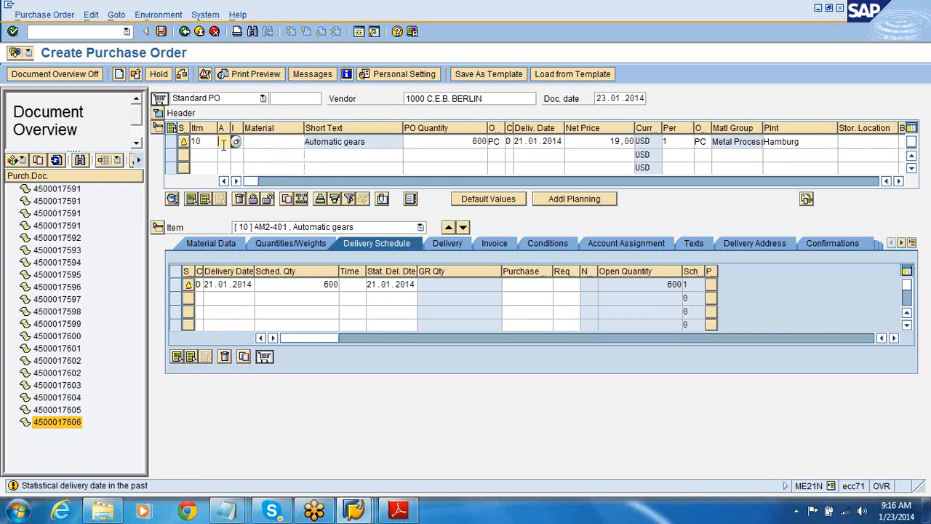
pyautogui.write('k')
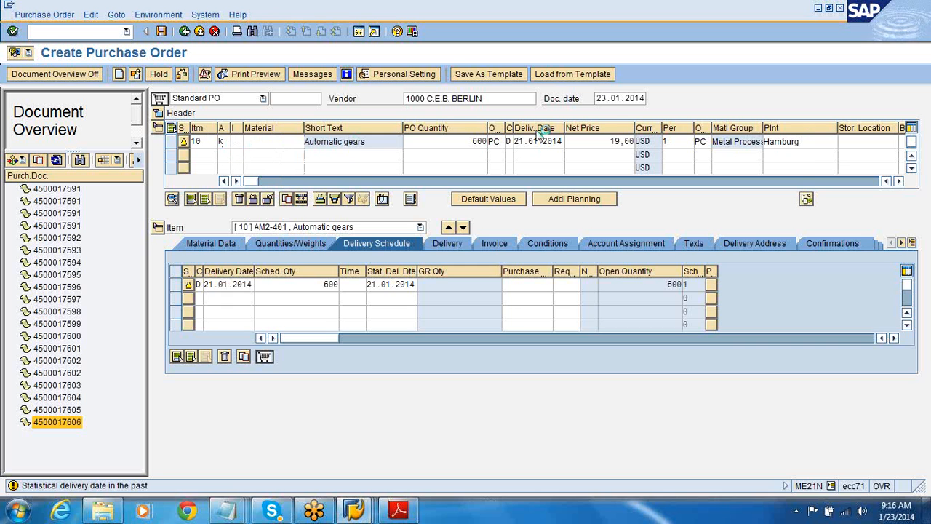
pyautogui.press('Return')
# Set the plant of the Automatic gears item to 1002.
pyautogui.doubleClick(806, 141)
pyautogui.write('1002')
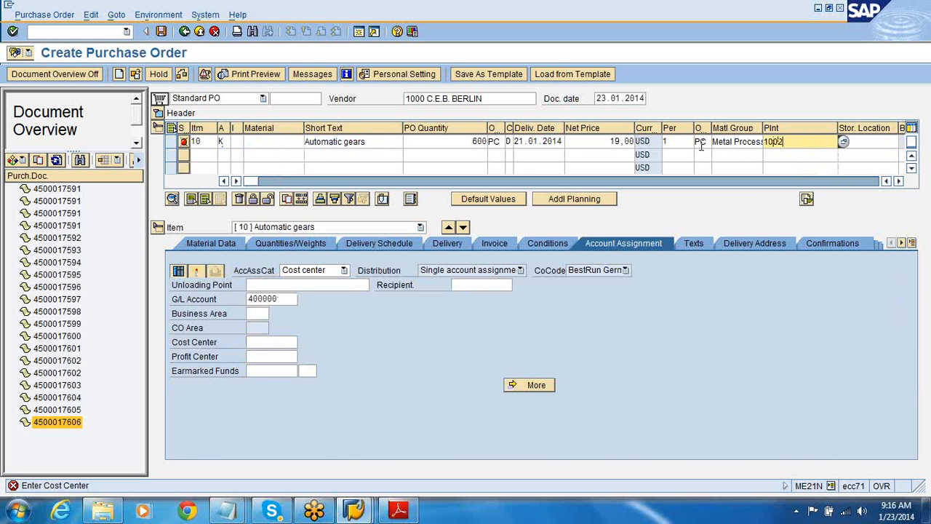
pyautogui.press('Return')
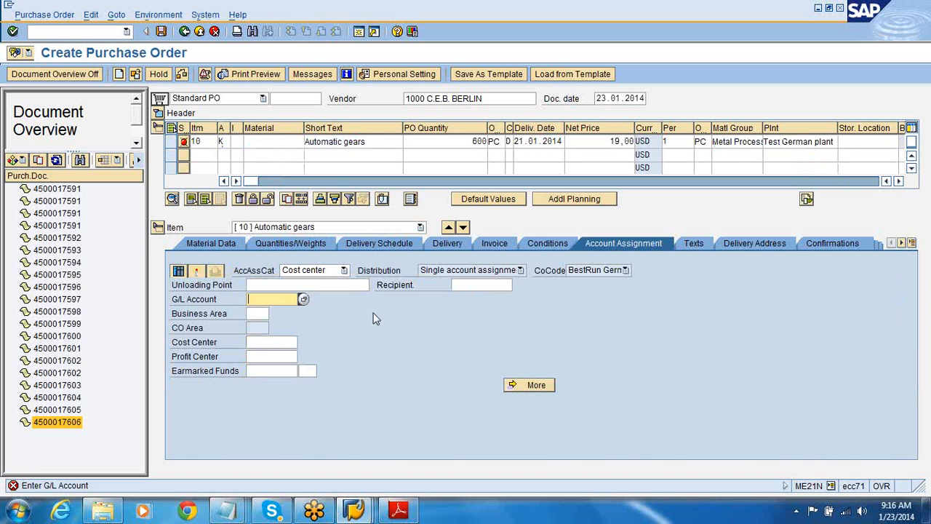
# Assign the item to G/L account 400000 and cost center 1000, and accept the entries.
pyautogui.write('4')
pyautogui.click(268, 313)
pyautogui.click(263, 344)
pyautogui.write('1000')
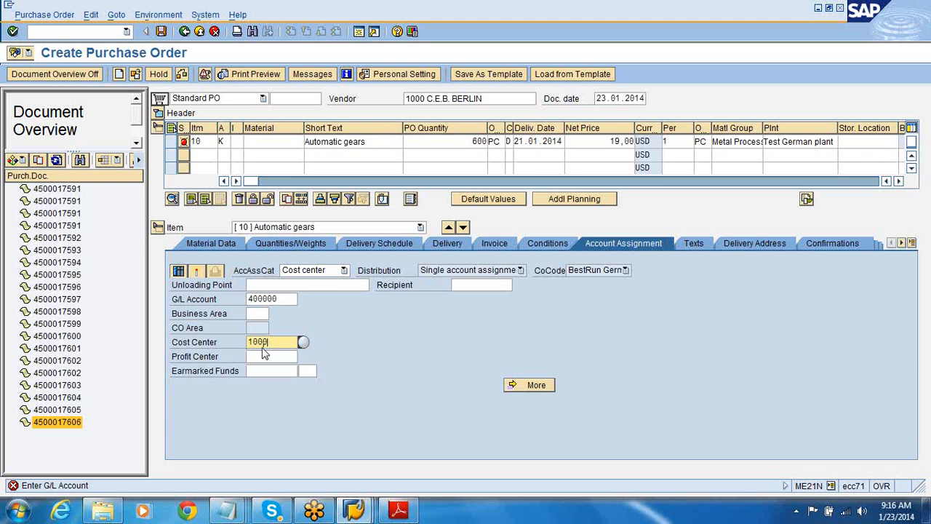
pyautogui.press('Return')
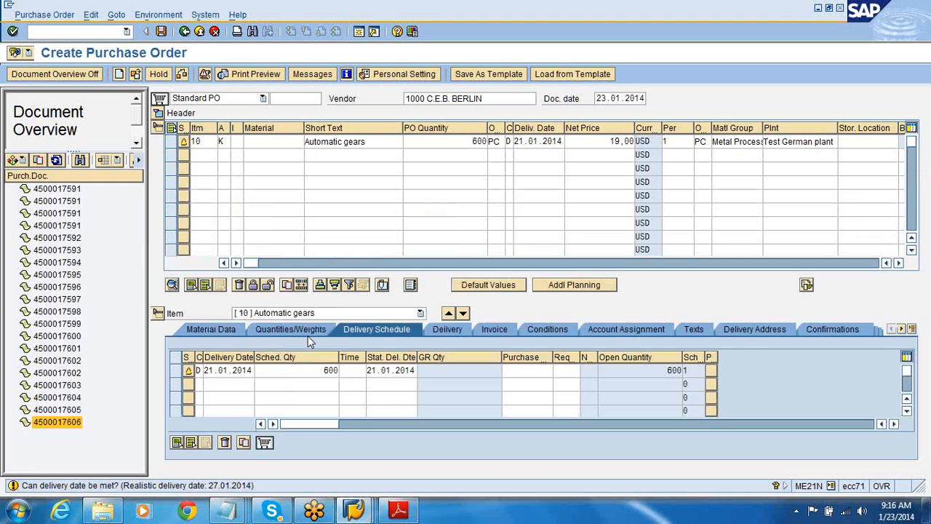
pyautogui.press('Return')
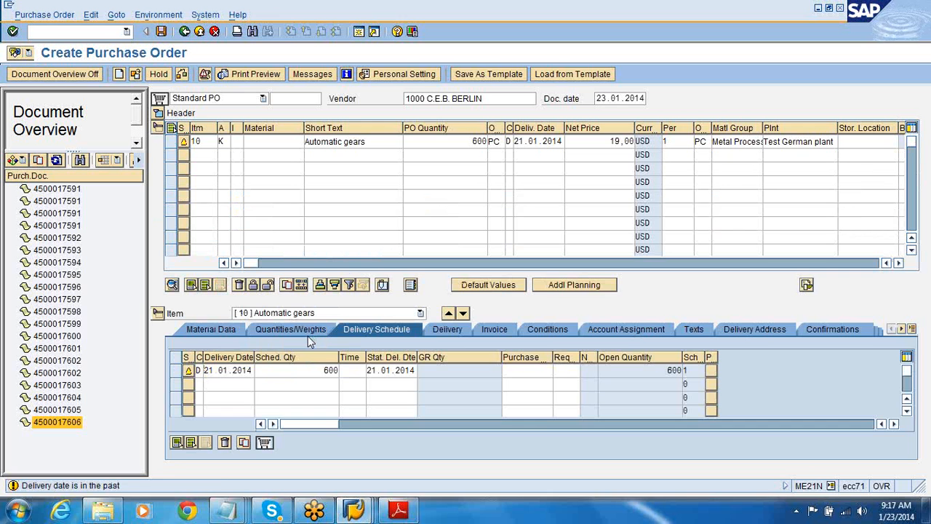
pyautogui.press('Return')
pyautogui.press('Return')
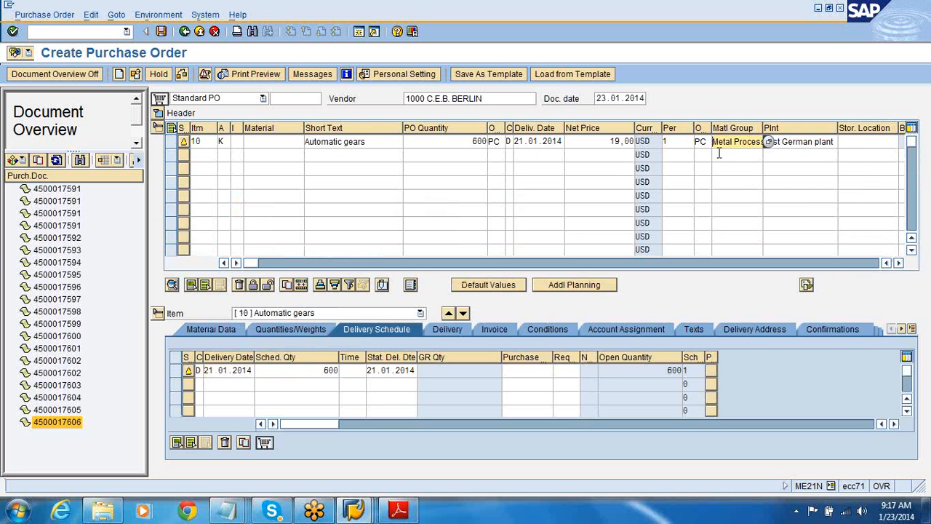
# Check the item's plant and the header's purchasing organization and company code, and save the purchase order.
pyautogui.click(769, 142)
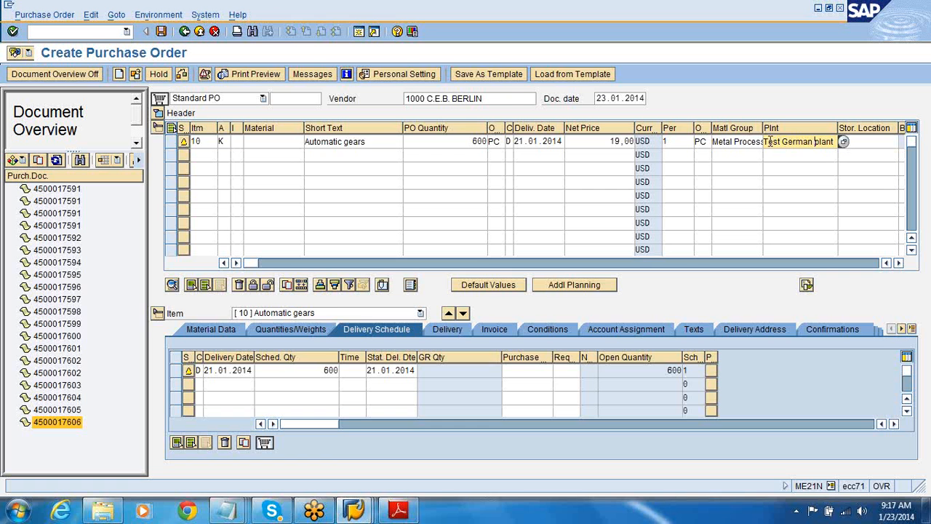
pyautogui.moveTo(768, 141); pyautogui.dragTo(833, 128)
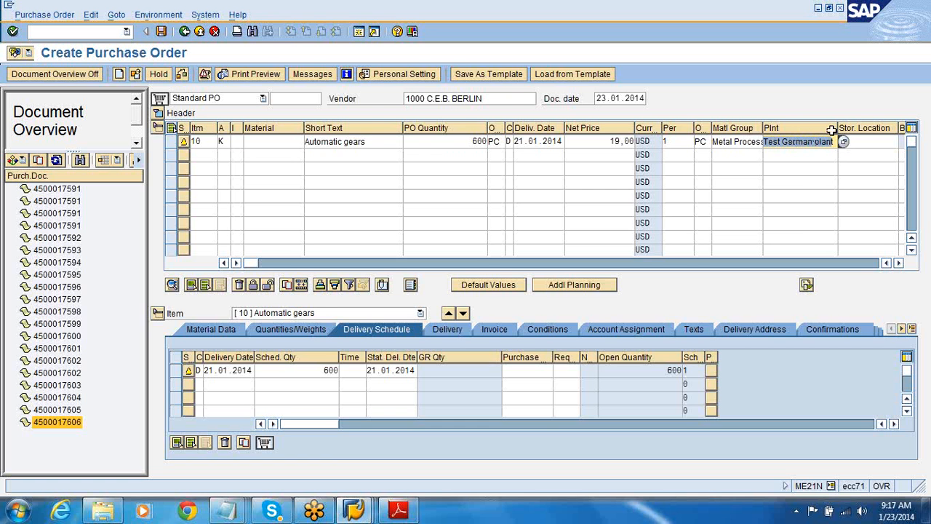
pyautogui.click(158, 113)
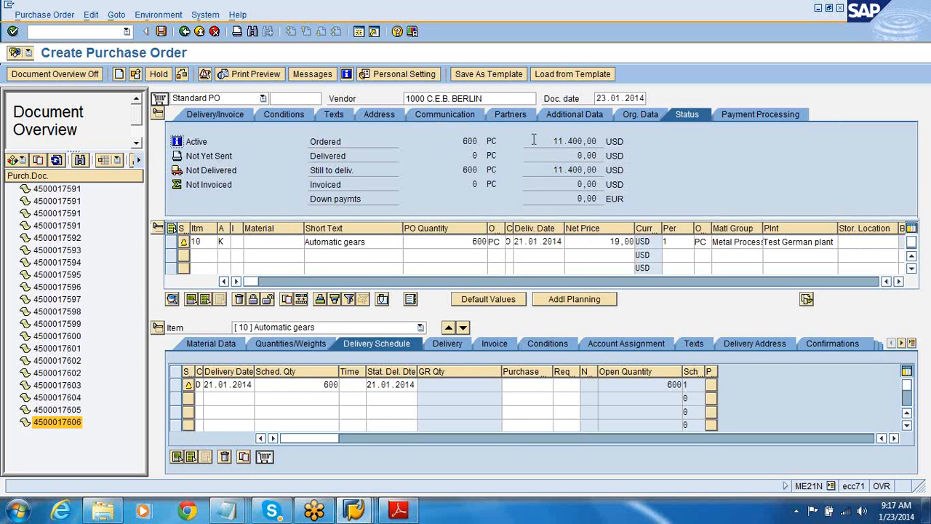
pyautogui.click(630, 115)
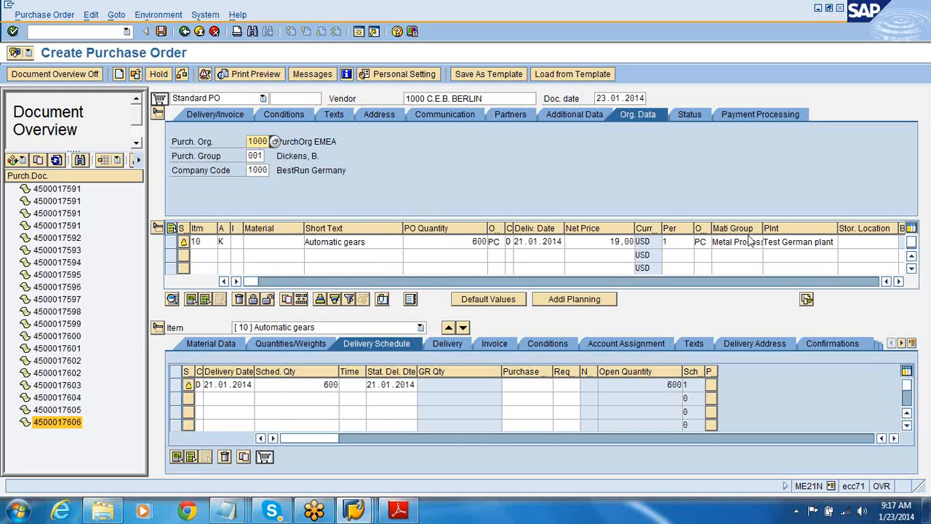
pyautogui.click(260, 170)
pyautogui.click(253, 141)
pyautogui.click(161, 32)
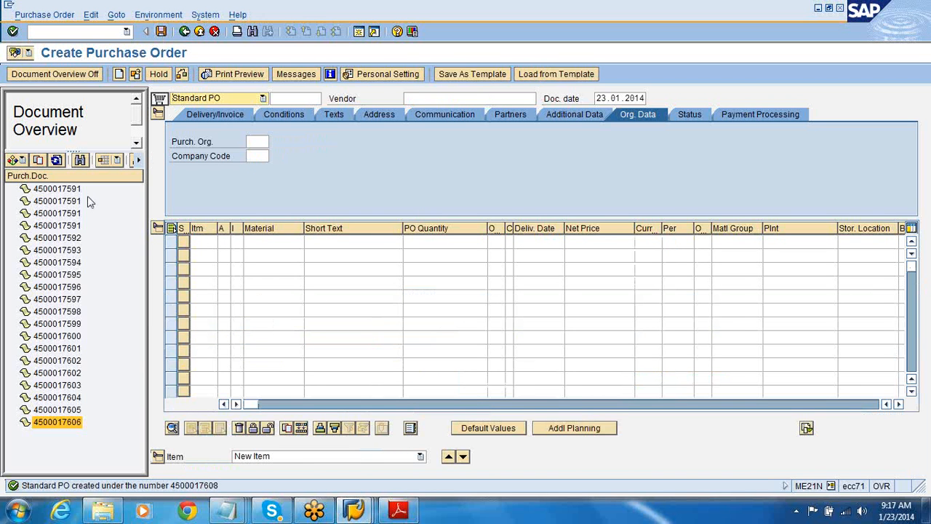
# Refresh the document overview and open the newly saved purchase order to examine its plant.
pyautogui.click(58, 159)
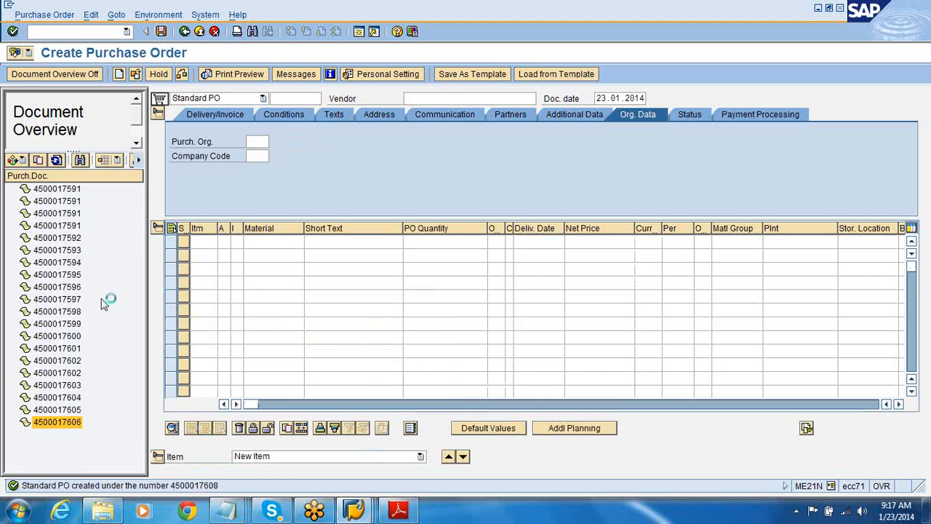
pyautogui.doubleClick(73, 446)
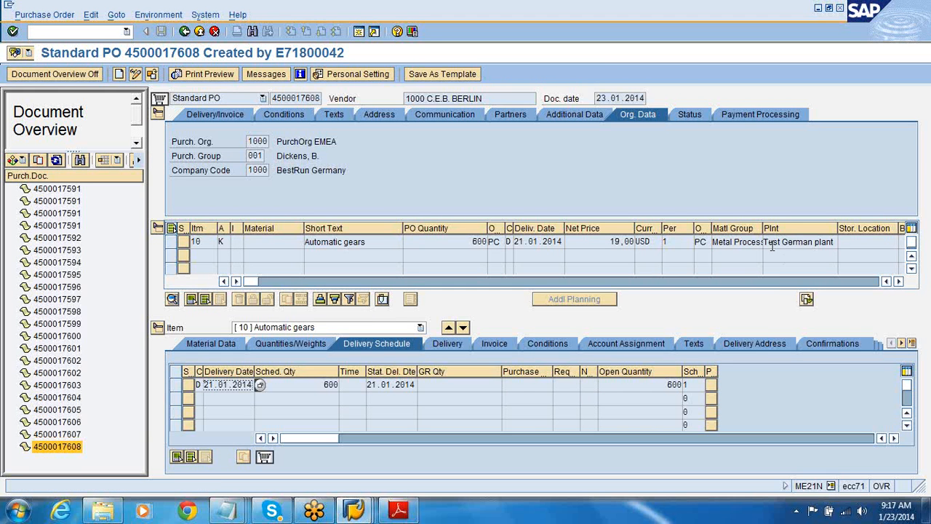
pyautogui.moveTo(764, 242); pyautogui.dragTo(831, 243)
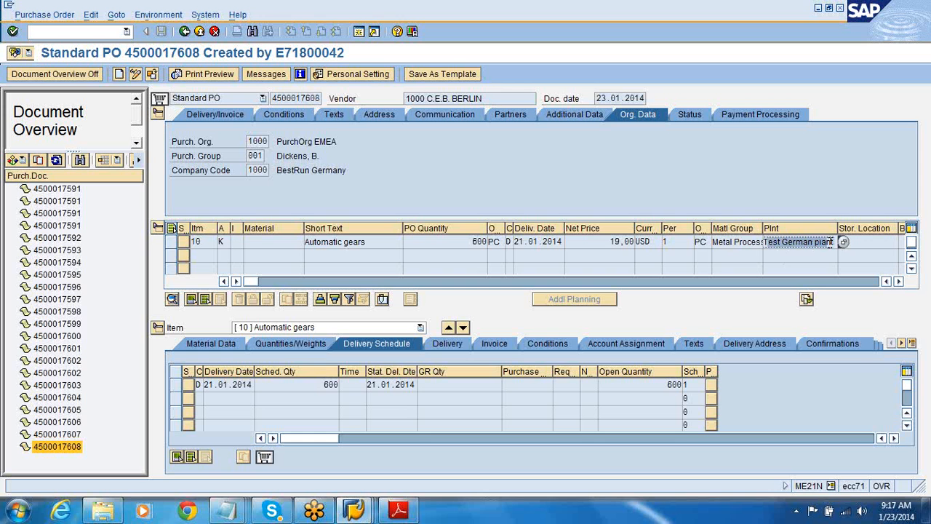
pyautogui.click(777, 243)
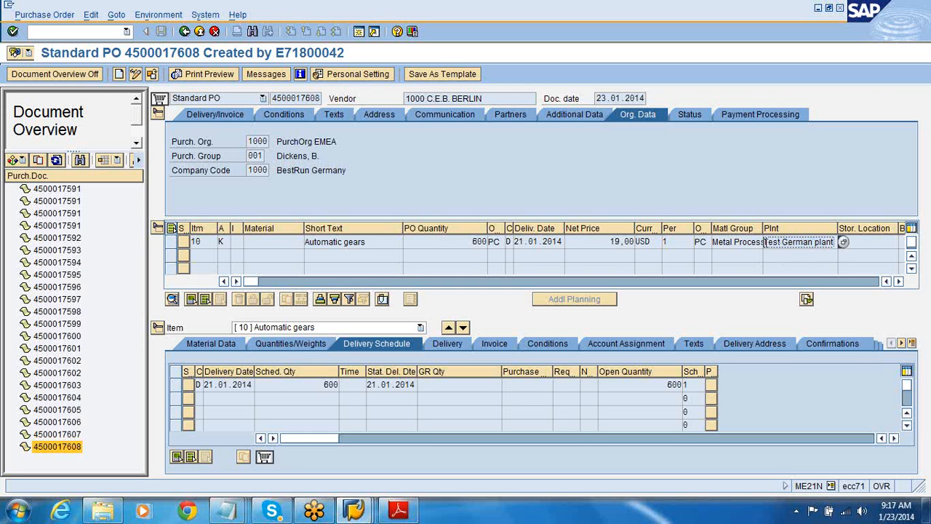
pyautogui.moveTo(763, 243); pyautogui.dragTo(835, 243)
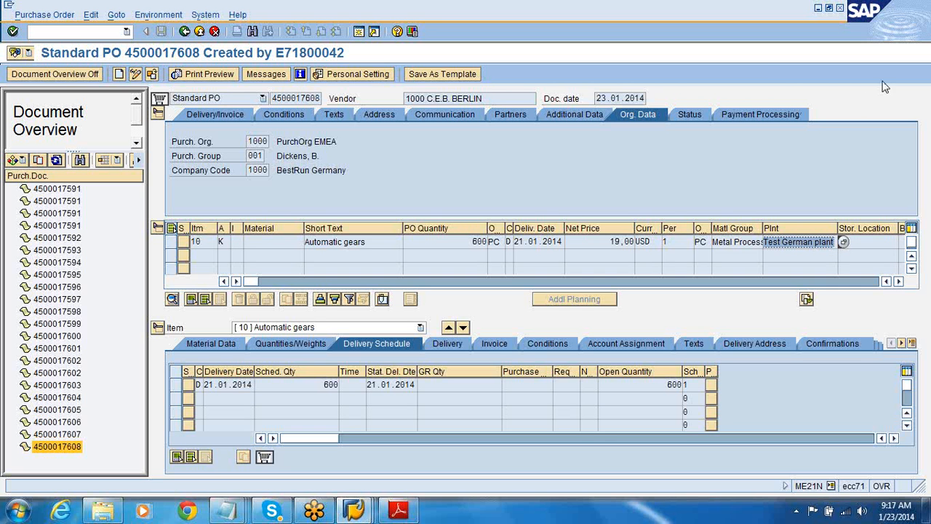
# Switch to the Display IMG session and collapse the Enterprise Structure branch, including its Definition and Assignment nodes.
pyautogui.click(354, 509)
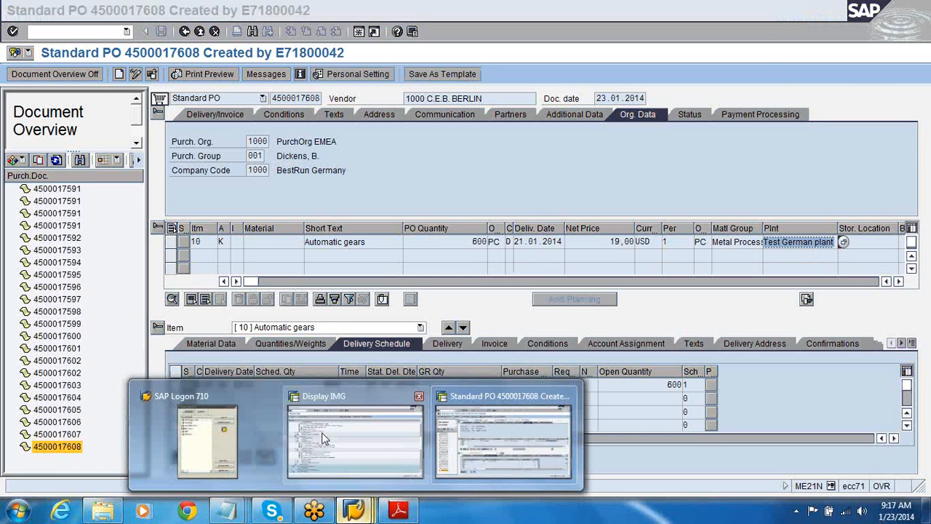
pyautogui.click(324, 438)
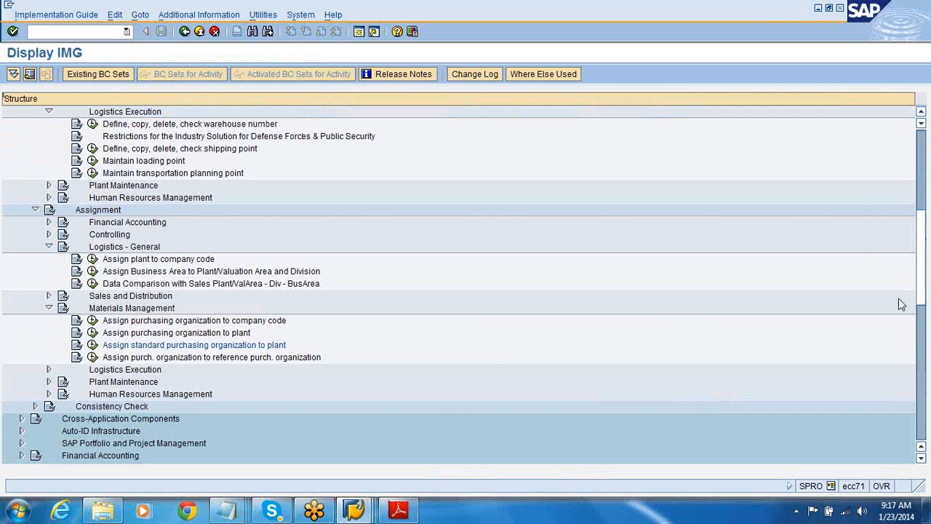
pyautogui.scroll(5, 922, 304)
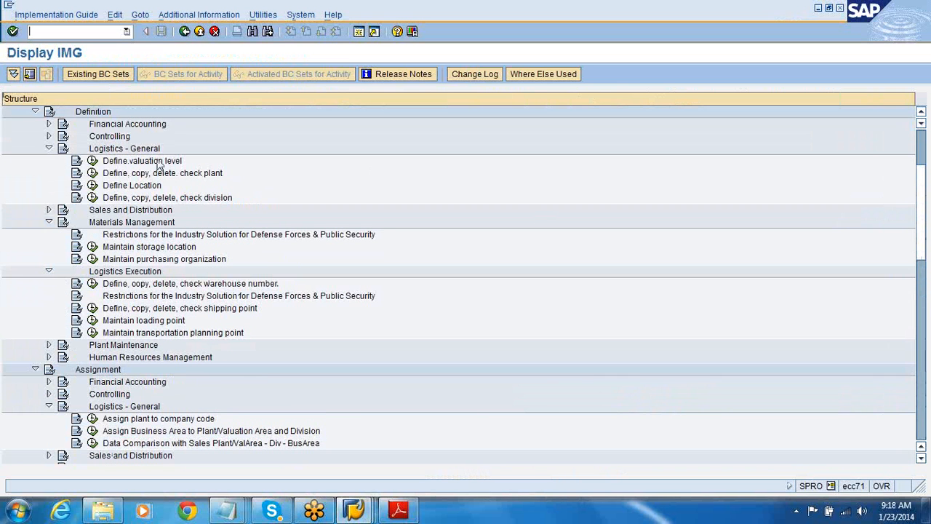
pyautogui.click(48, 148)
pyautogui.click(48, 173)
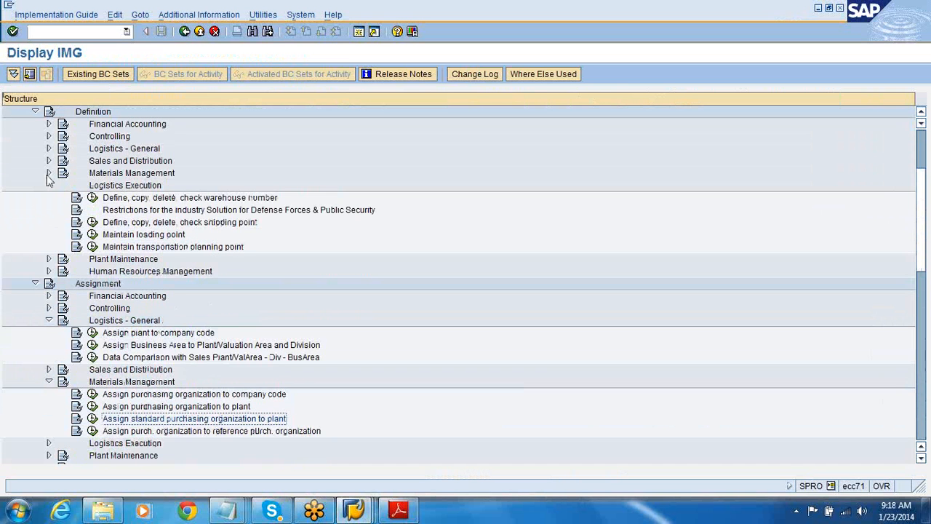
pyautogui.click(48, 185)
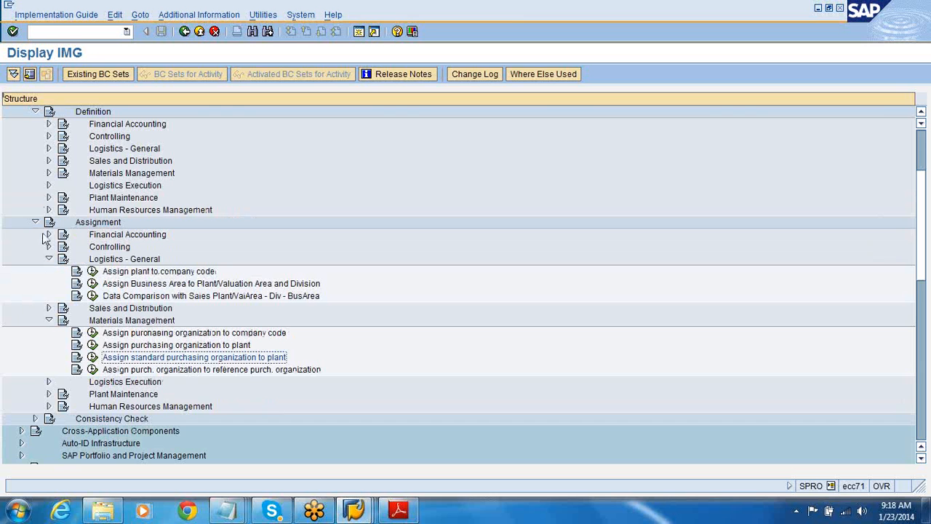
pyautogui.click(35, 111)
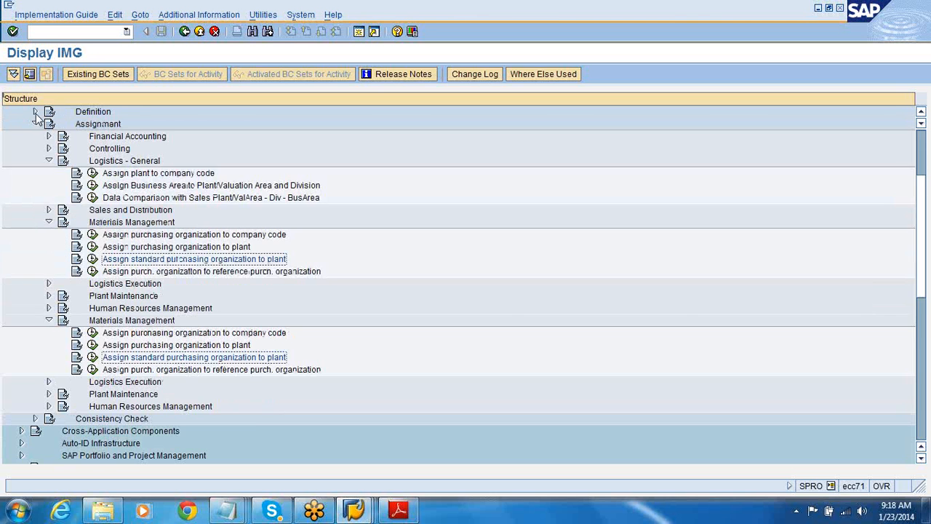
pyautogui.click(35, 123)
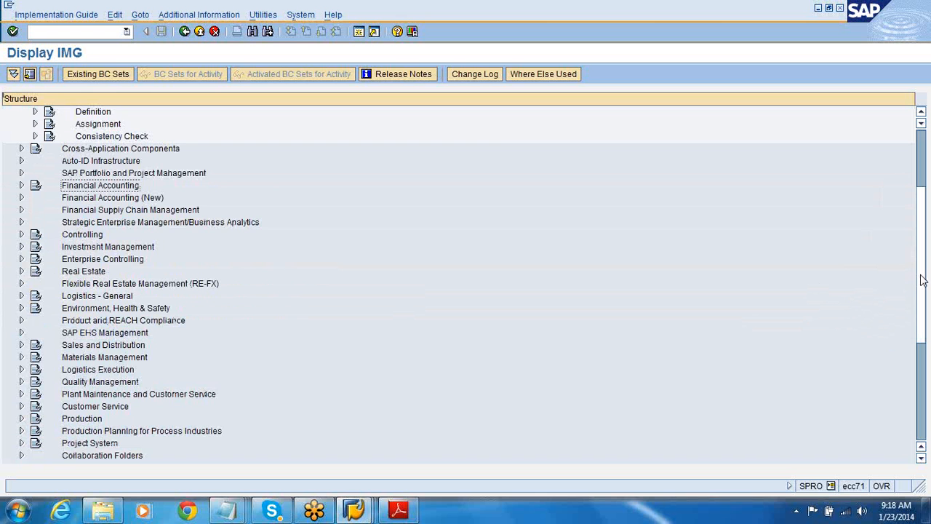
pyautogui.scroll(2, 921, 280)
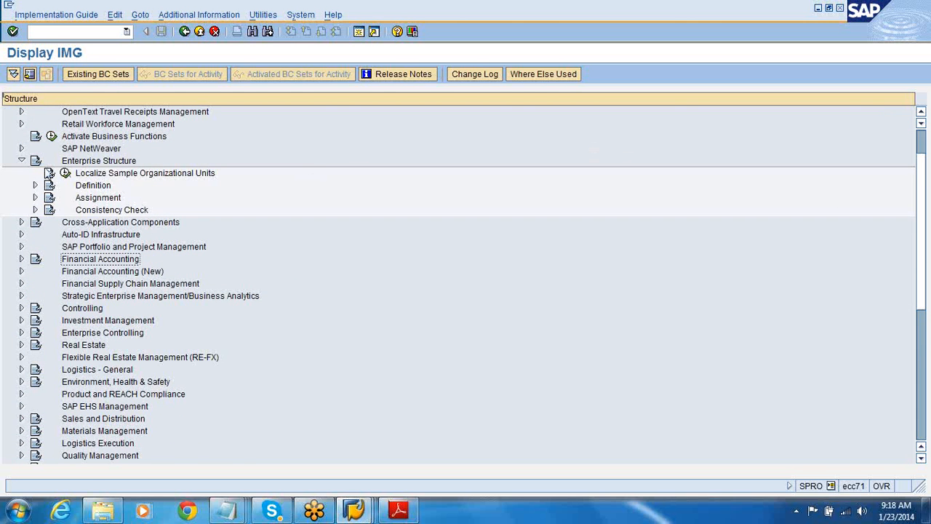
pyautogui.click(21, 160)
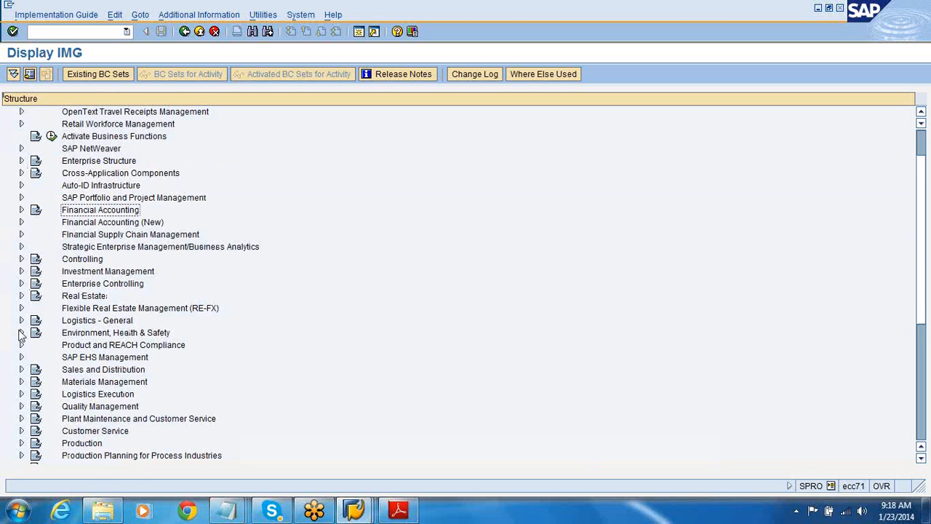
# Expand Purchase Order under Materials Management, Purchasing, and examine the number range, document type and price variance tolerance activities.
pyautogui.click(21, 381)
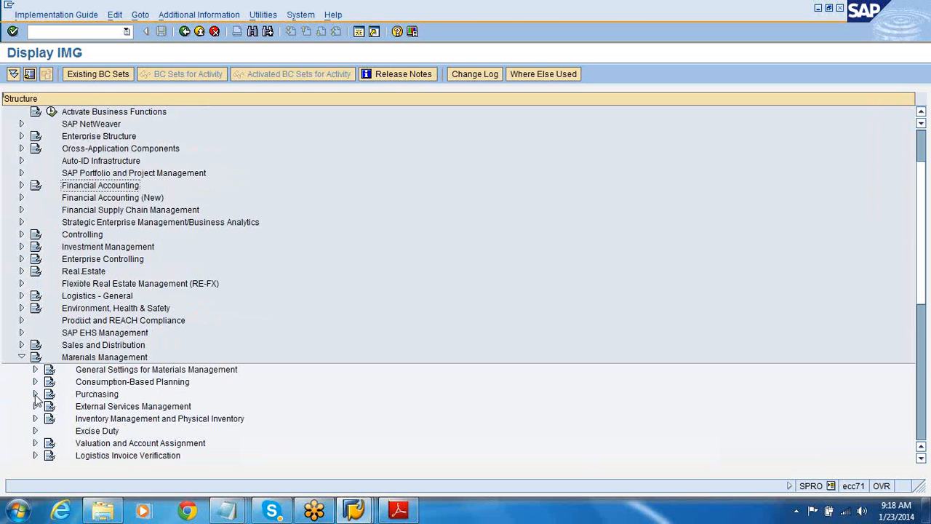
pyautogui.click(35, 394)
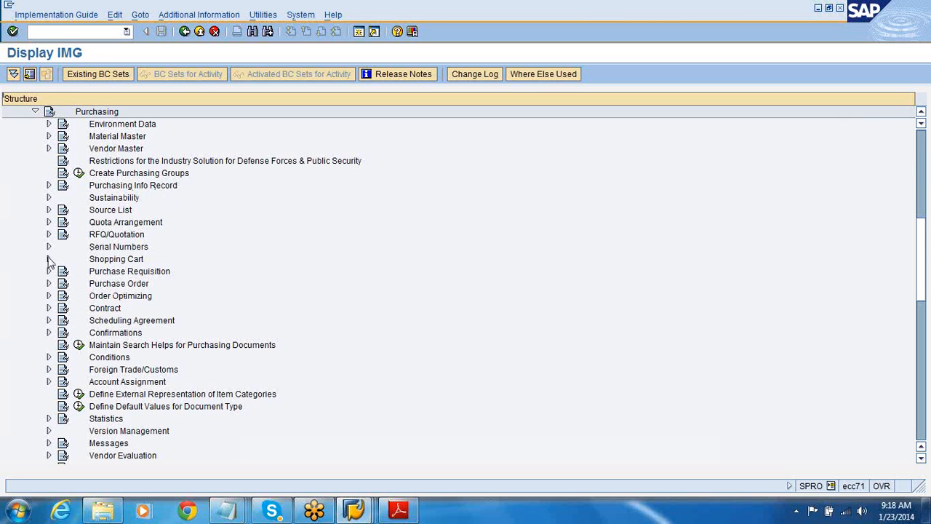
pyautogui.click(49, 283)
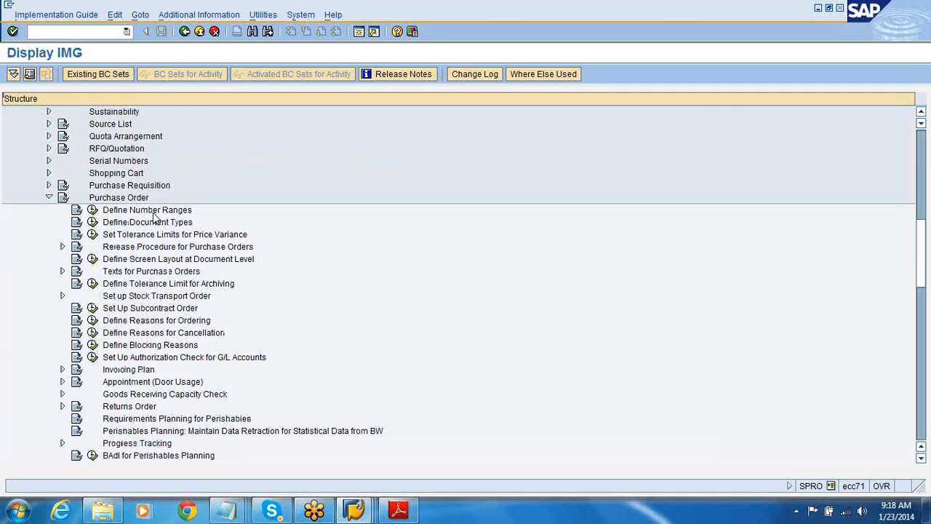
pyautogui.click(154, 211)
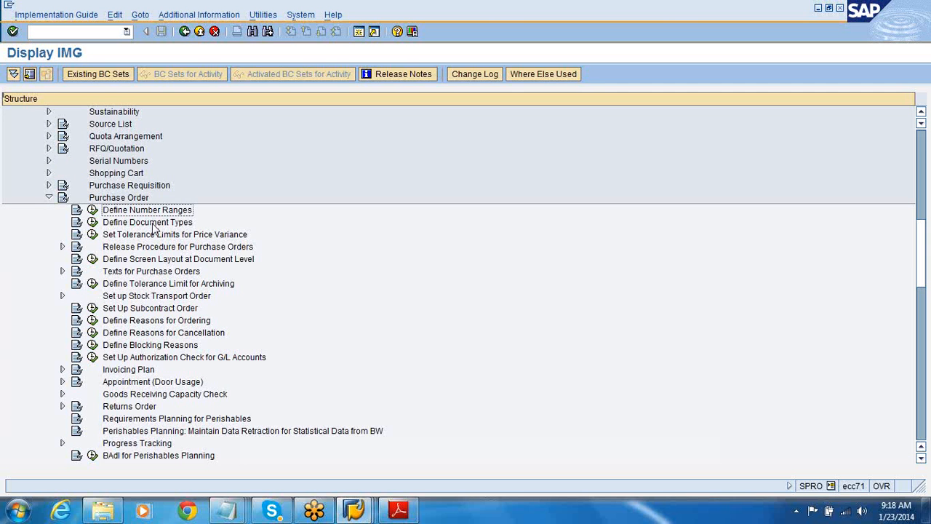
pyautogui.click(152, 224)
pyautogui.click(152, 237)
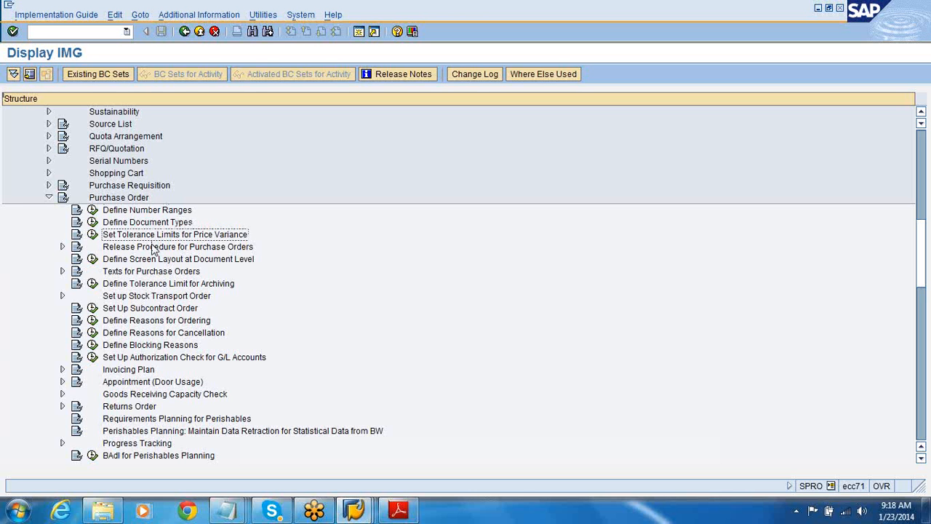
# Examine the release procedure, stock transport order and number range activities, and open the Define Document Types activity for purchase orders.
pyautogui.click(155, 248)
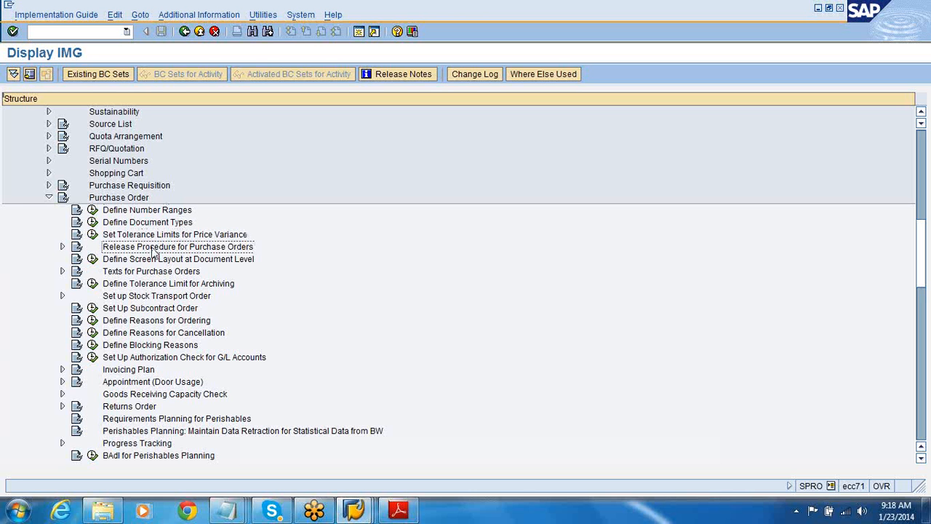
pyautogui.click(155, 297)
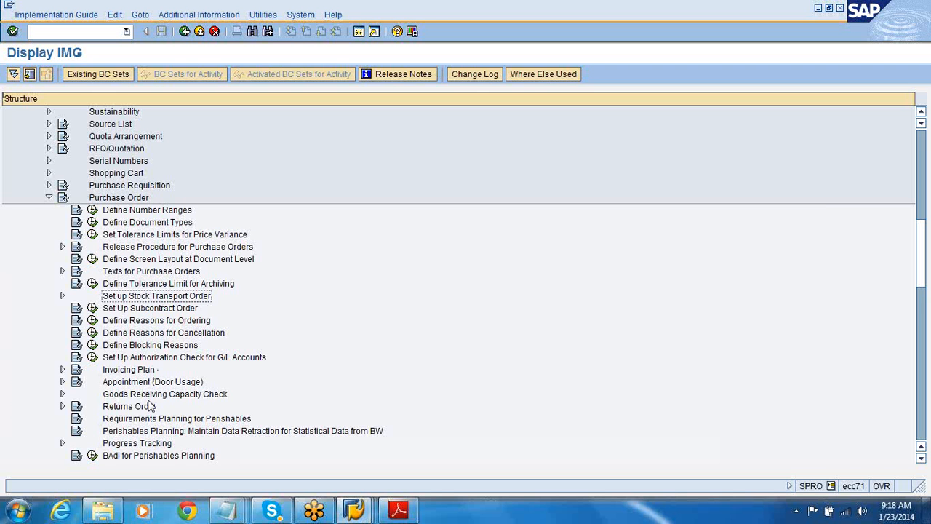
pyautogui.click(134, 212)
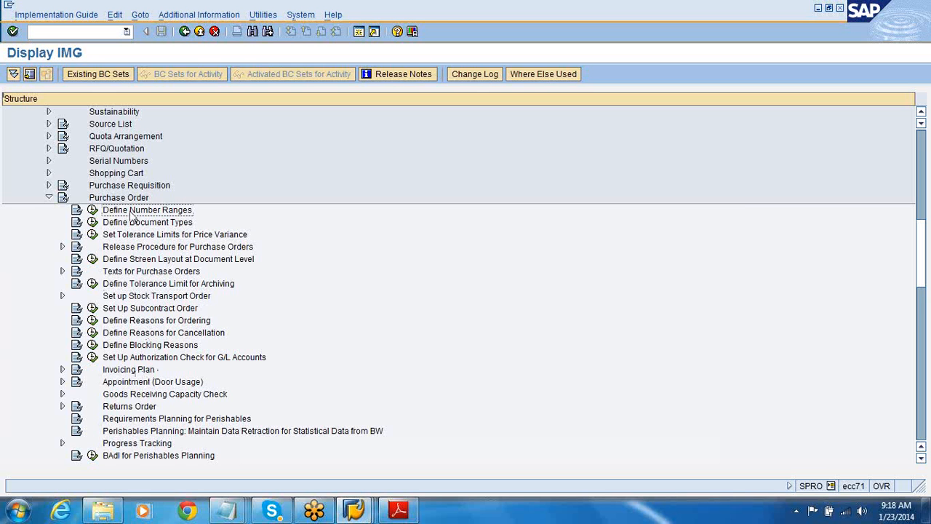
pyautogui.click(93, 222)
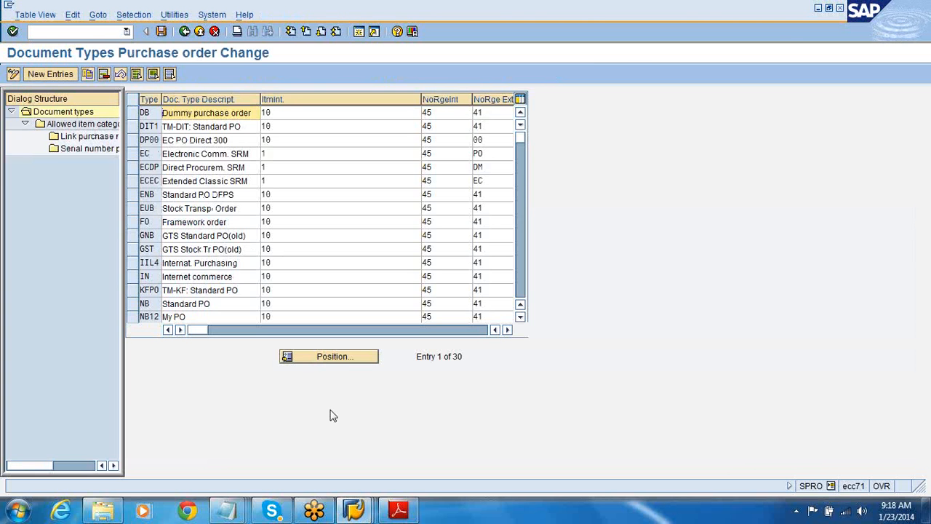
# Switch to the purchase order session and examine the list of available order types in the order header.
pyautogui.click(354, 510)
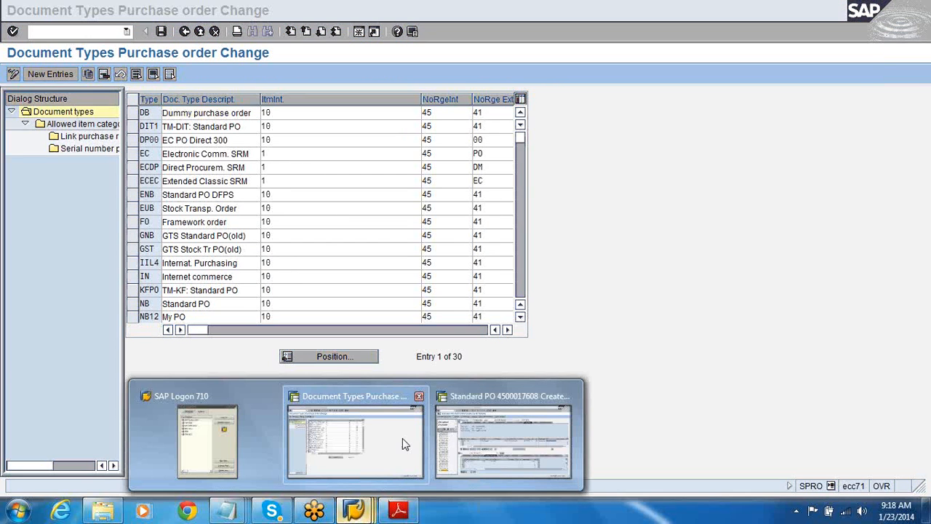
pyautogui.click(436, 442)
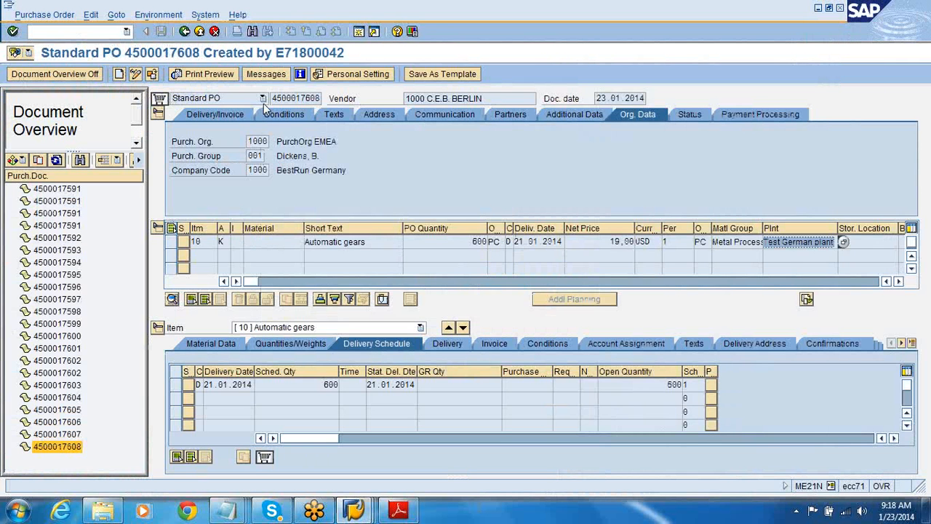
pyautogui.click(263, 98)
pyautogui.moveTo(264, 180); pyautogui.dragTo(266, 145)
pyautogui.click(353, 187)
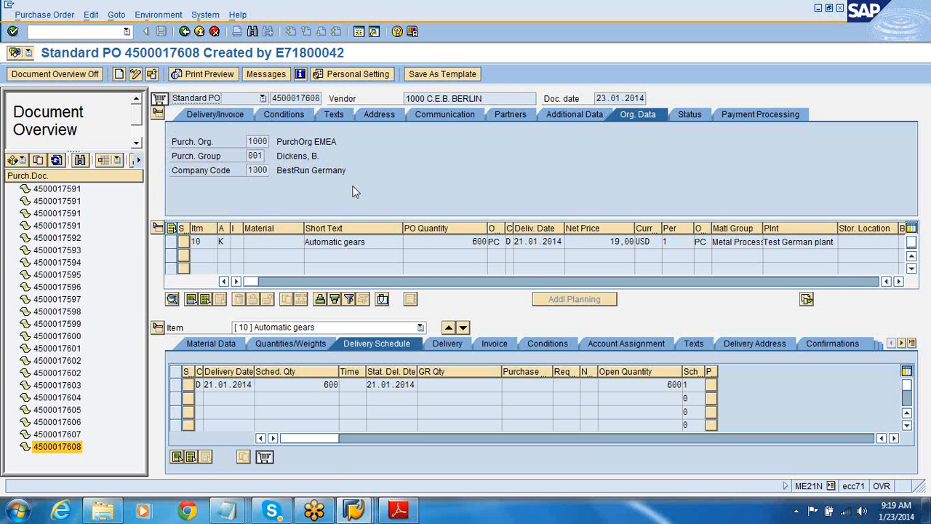
# Return to the purchase order document types session and look through the whole list of defined document types.
pyautogui.click(355, 509)
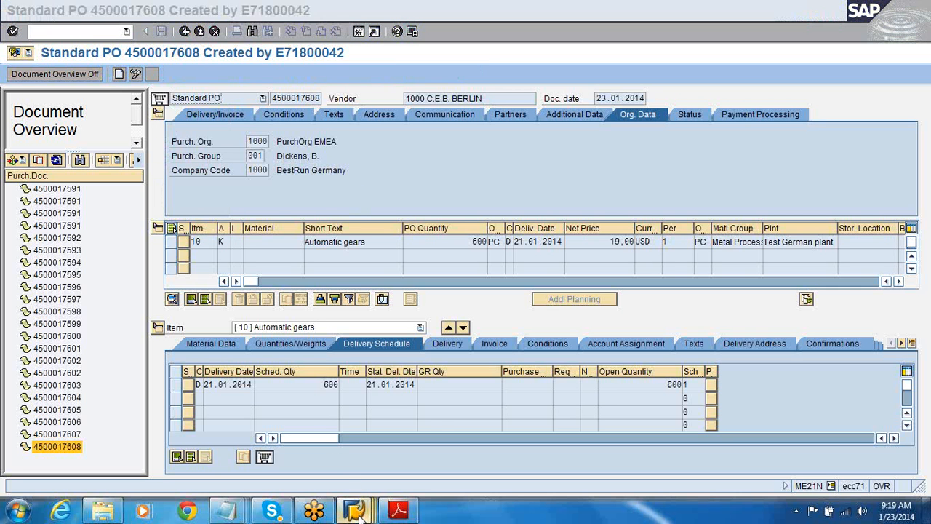
pyautogui.click(453, 454)
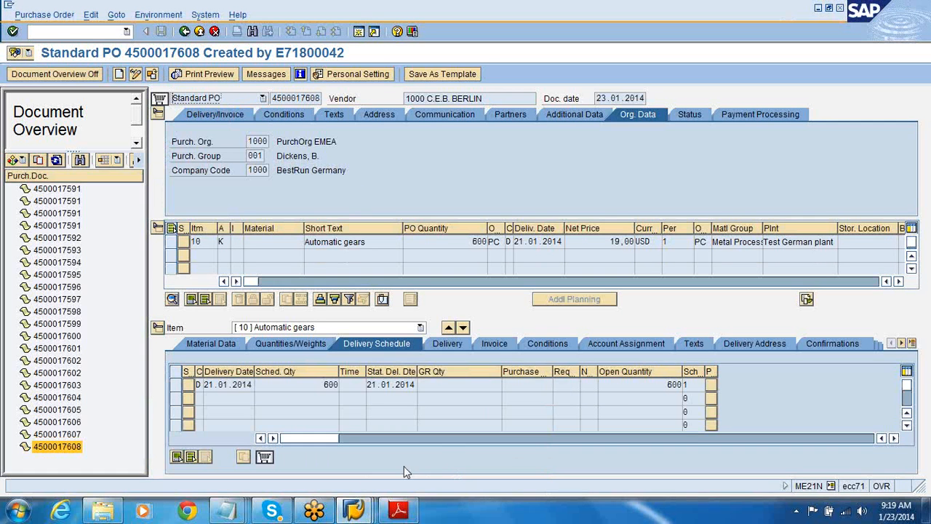
pyautogui.click(358, 504)
pyautogui.click(359, 465)
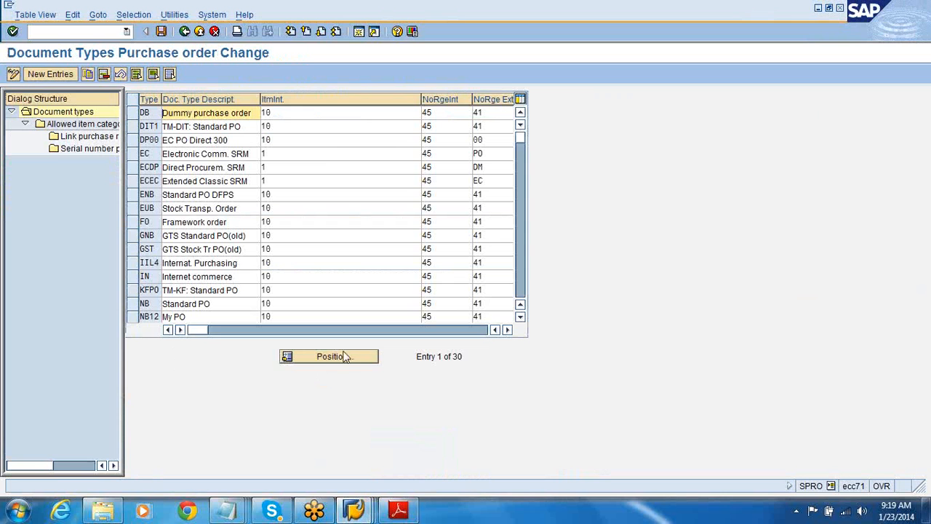
pyautogui.click(520, 272)
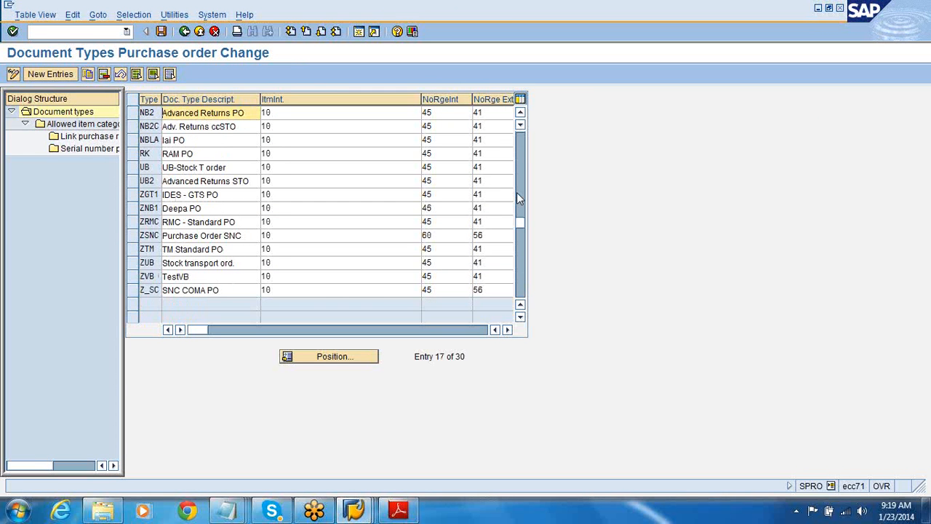
pyautogui.click(522, 140)
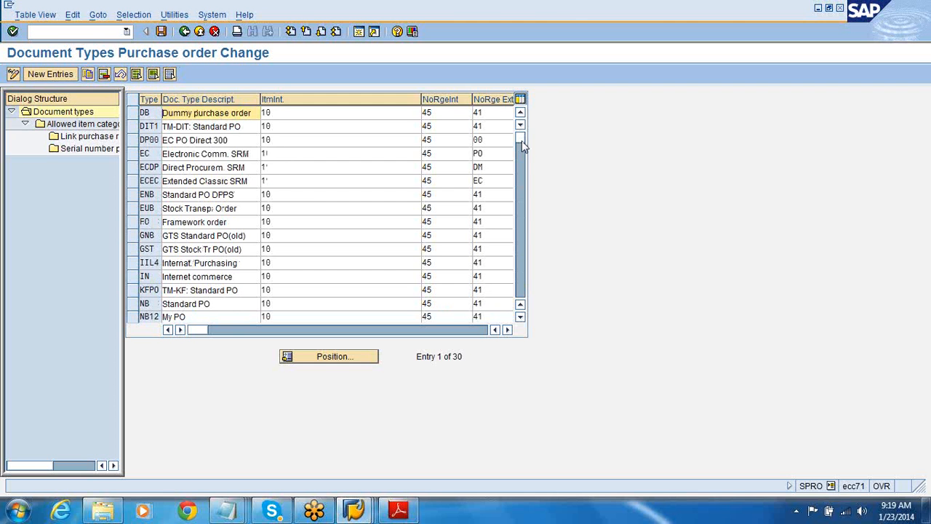
pyautogui.click(521, 221)
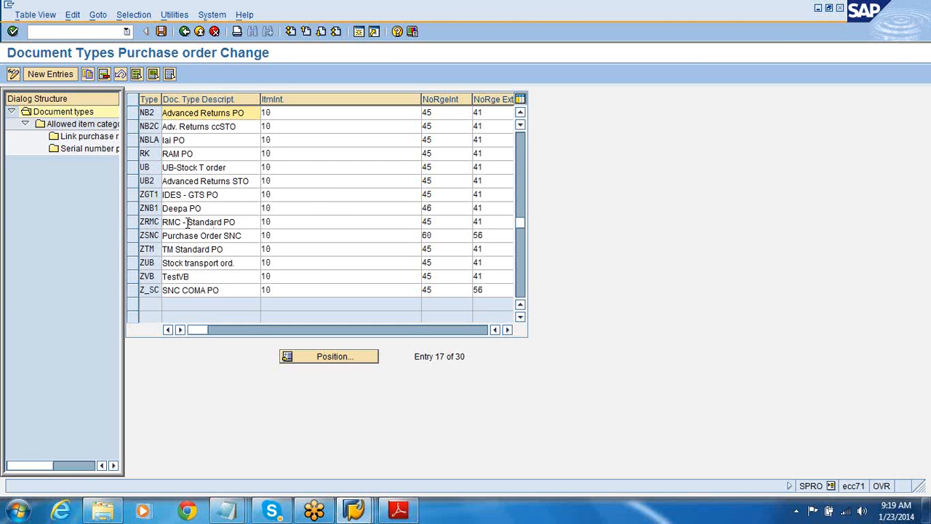
# Delete document type ZNB1 together with all its dependent entries.
pyautogui.click(133, 209)
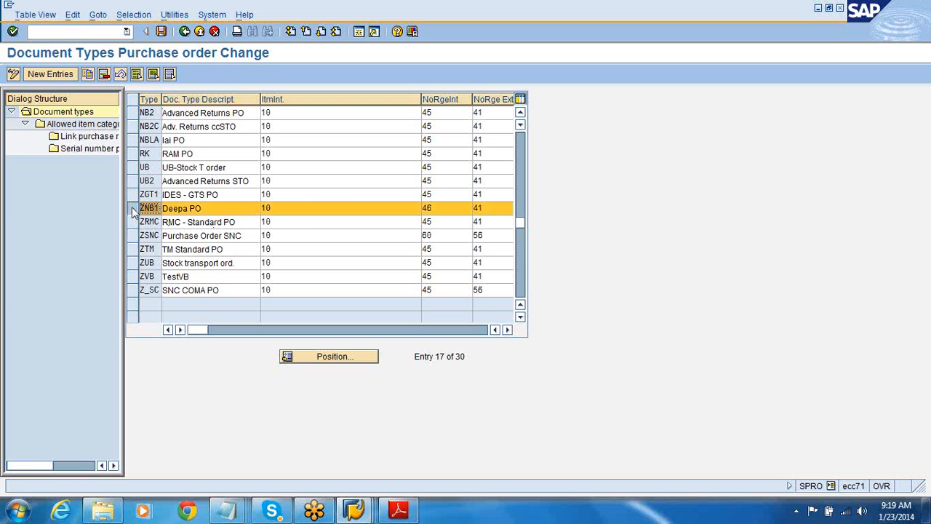
pyautogui.click(104, 75)
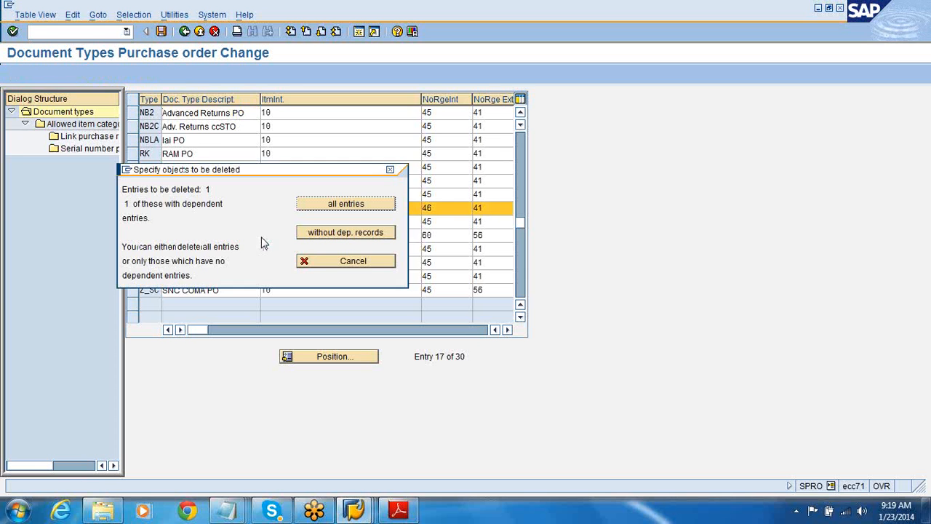
pyautogui.click(347, 205)
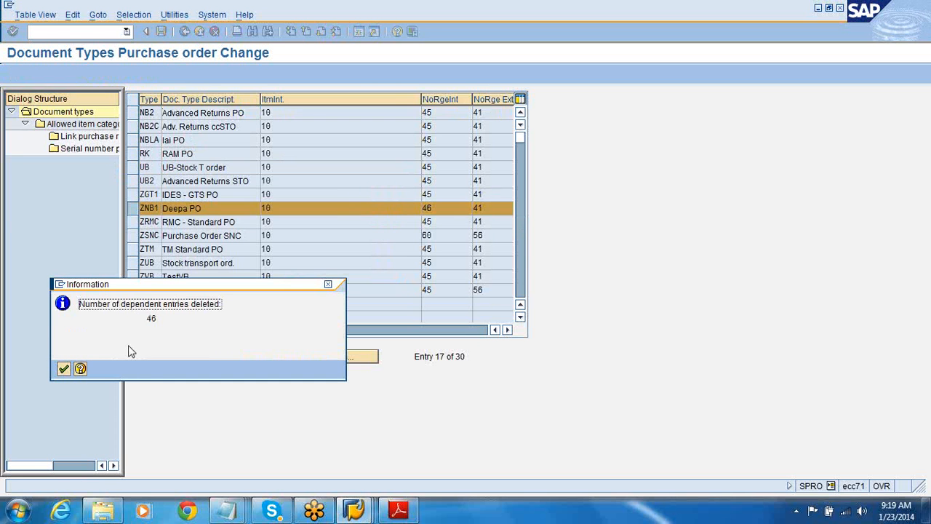
pyautogui.click(63, 370)
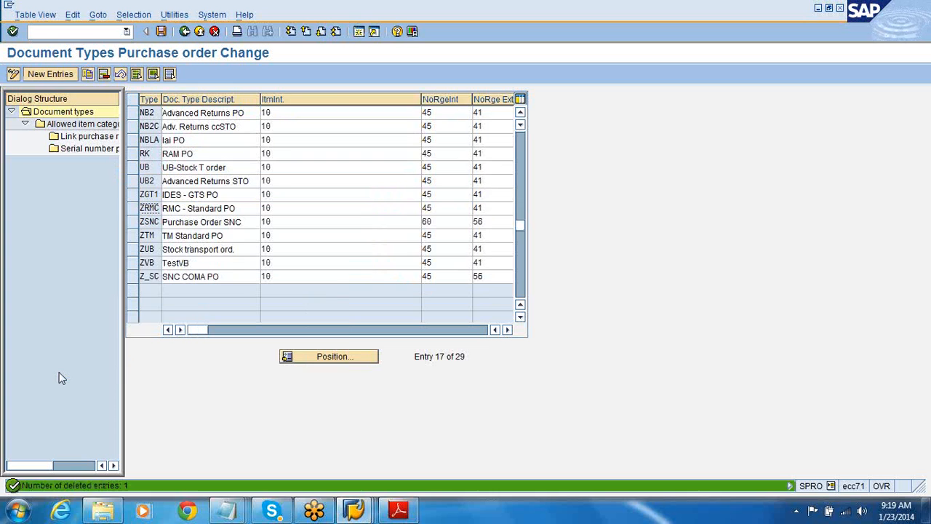
# Copy the Standard PO document type NB as ZNB2 with the description "Test PO for demo", including all dependent entries.
pyautogui.click(520, 207)
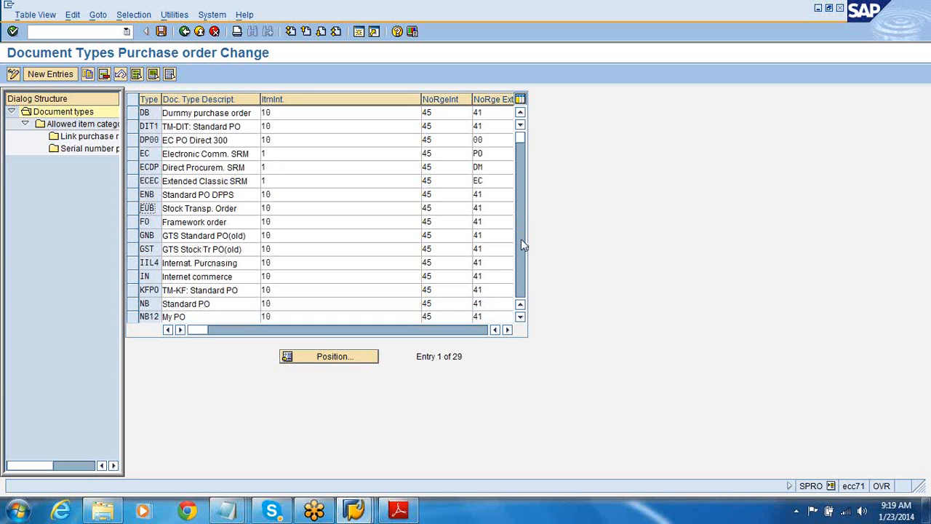
pyautogui.click(520, 317)
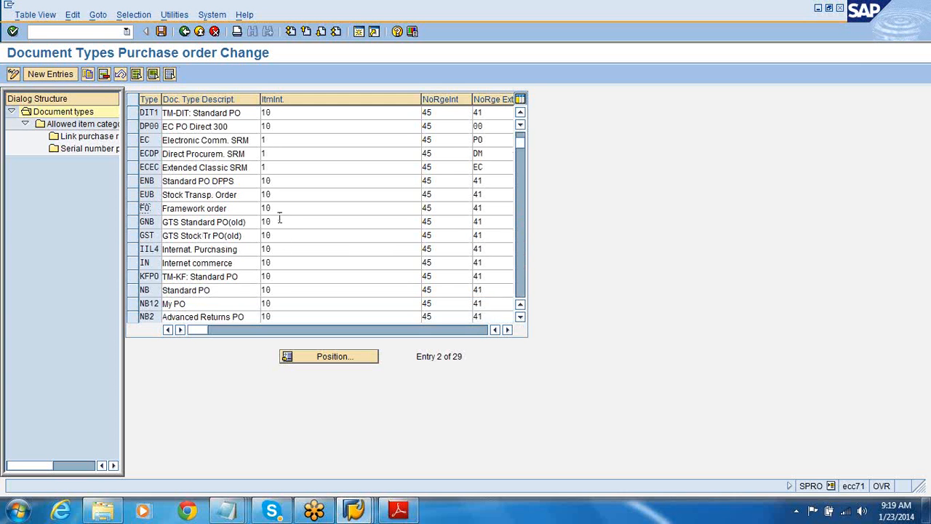
pyautogui.click(132, 289)
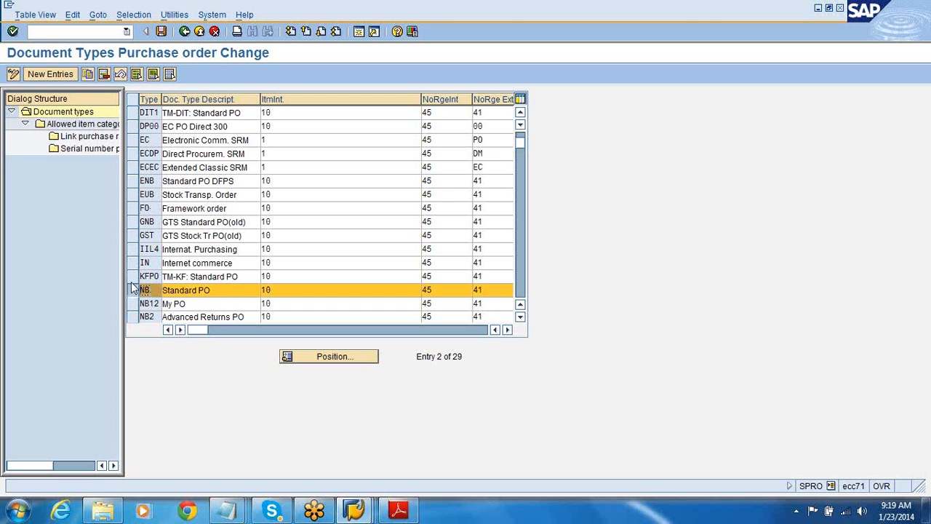
pyautogui.click(88, 74)
pyautogui.doubleClick(156, 113)
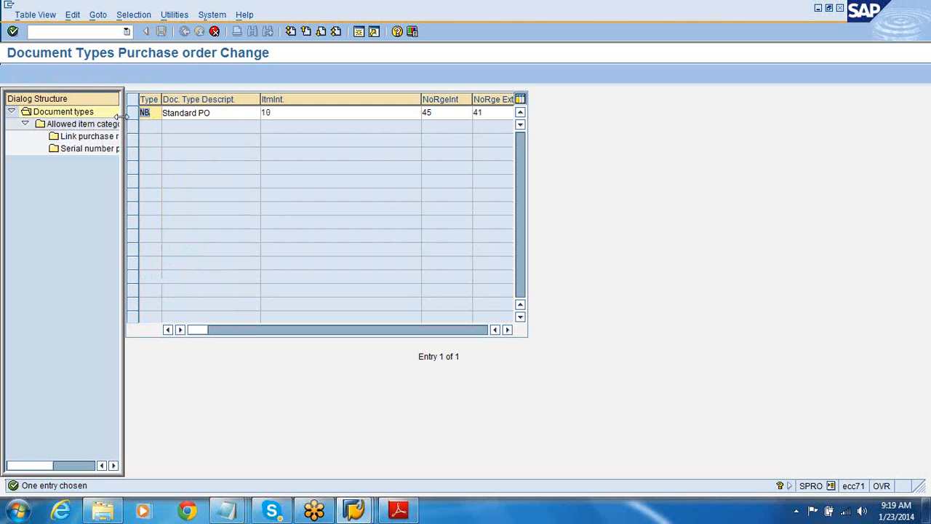
pyautogui.write('ZNB2')
pyautogui.moveTo(223, 113); pyautogui.dragTo(161, 123)
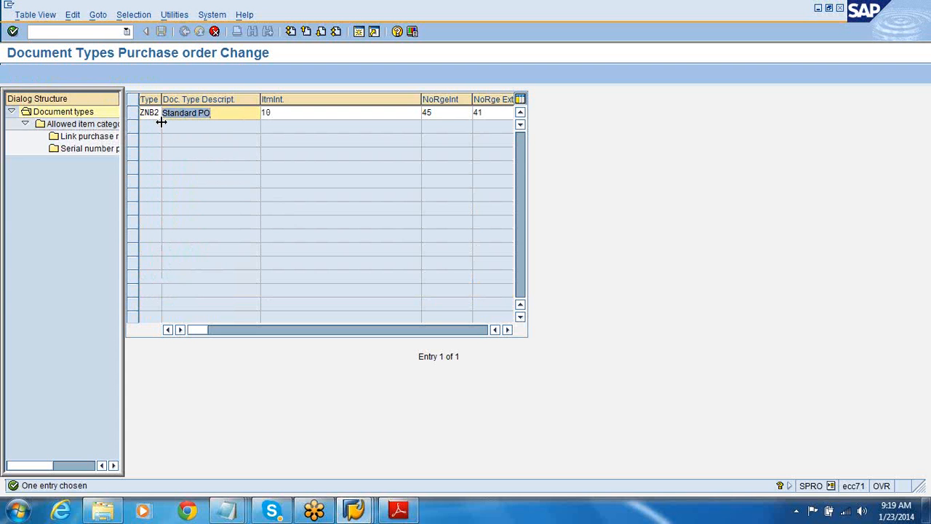
pyautogui.write('Test PO for demo')
pyautogui.press('Return')
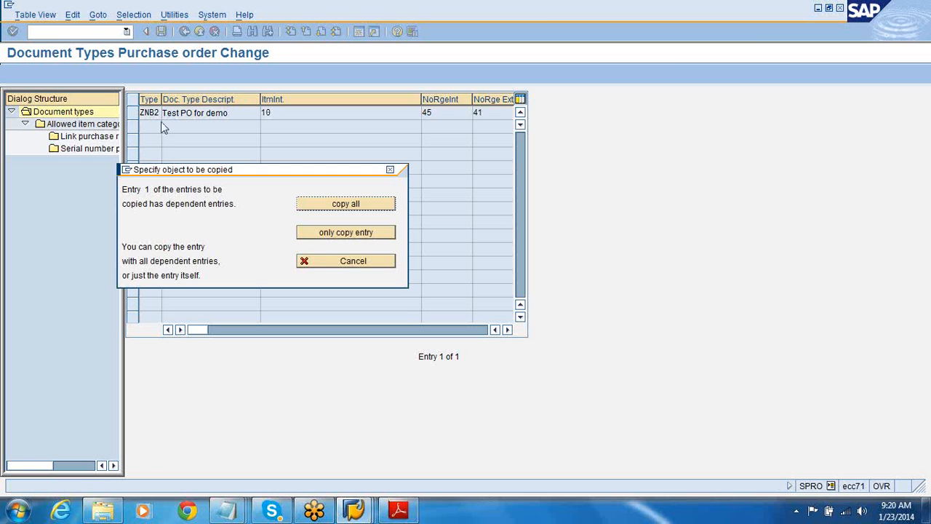
pyautogui.click(356, 205)
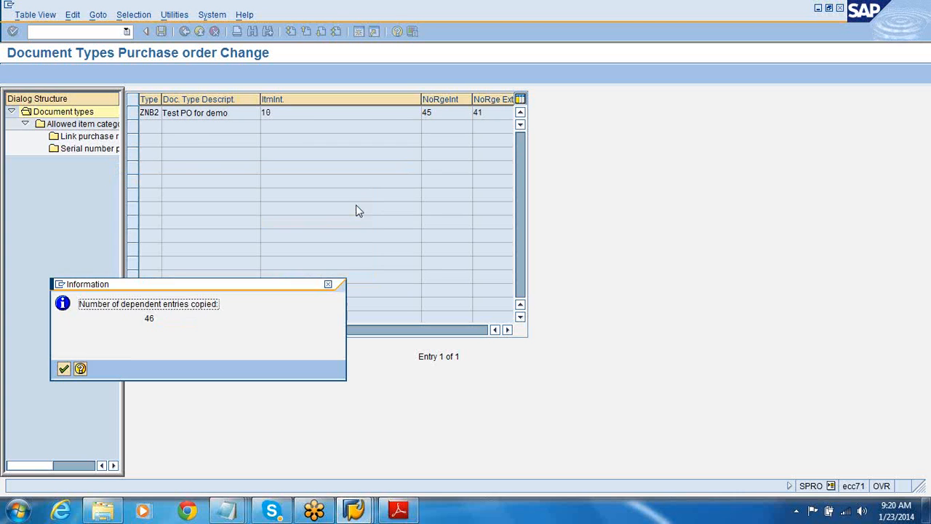
pyautogui.click(64, 369)
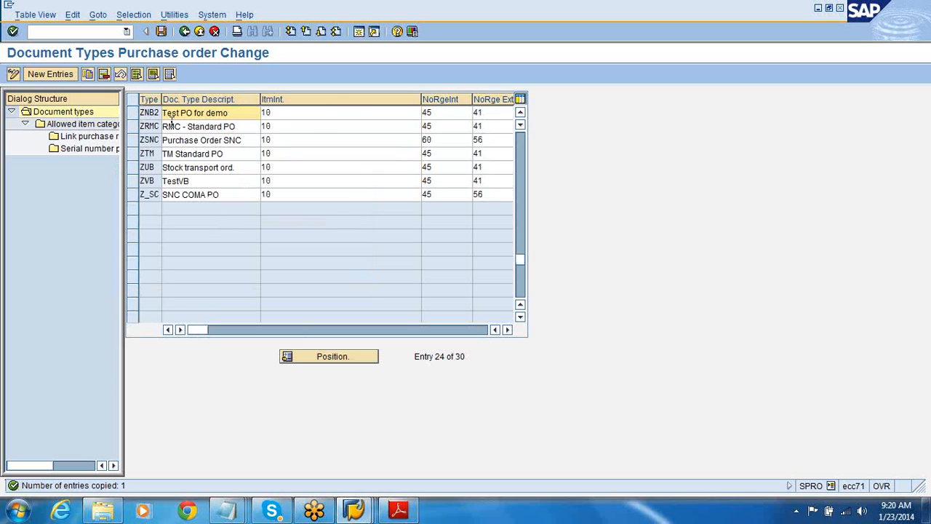
# Check the internal number range of document type ZNB2 and open its allowed item categories.
pyautogui.moveTo(440, 113); pyautogui.dragTo(416, 113)
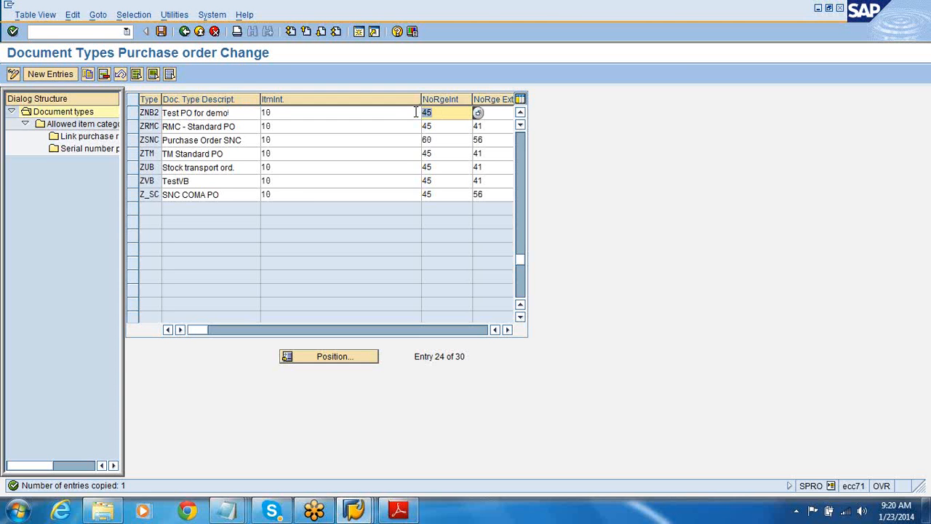
pyautogui.click(133, 113)
pyautogui.click(84, 126)
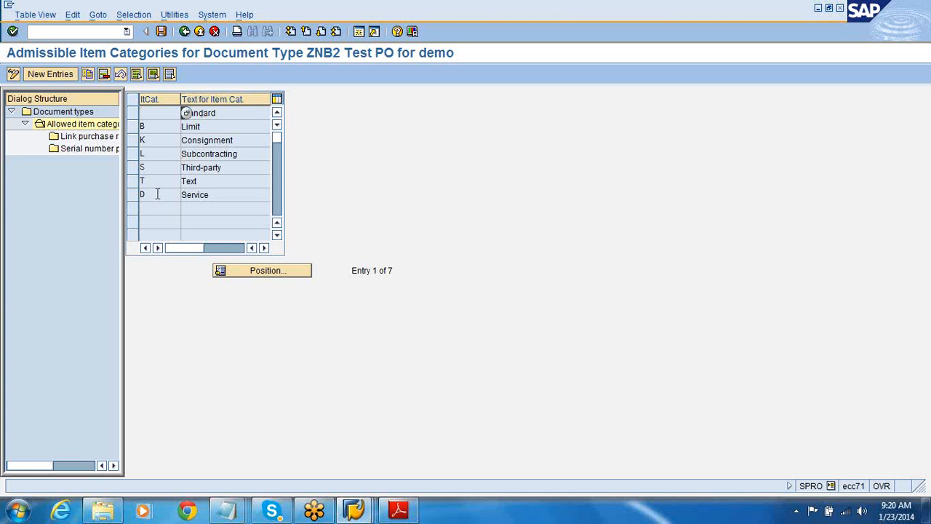
# Delete the Text and Third-party item categories from document type ZNB2, including all dependent entries of Third-party.
pyautogui.click(133, 183)
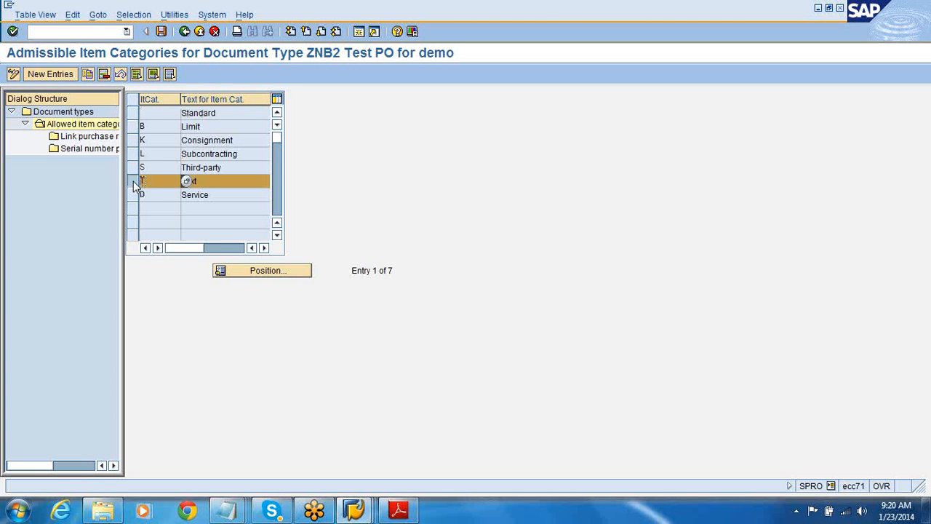
pyautogui.click(104, 74)
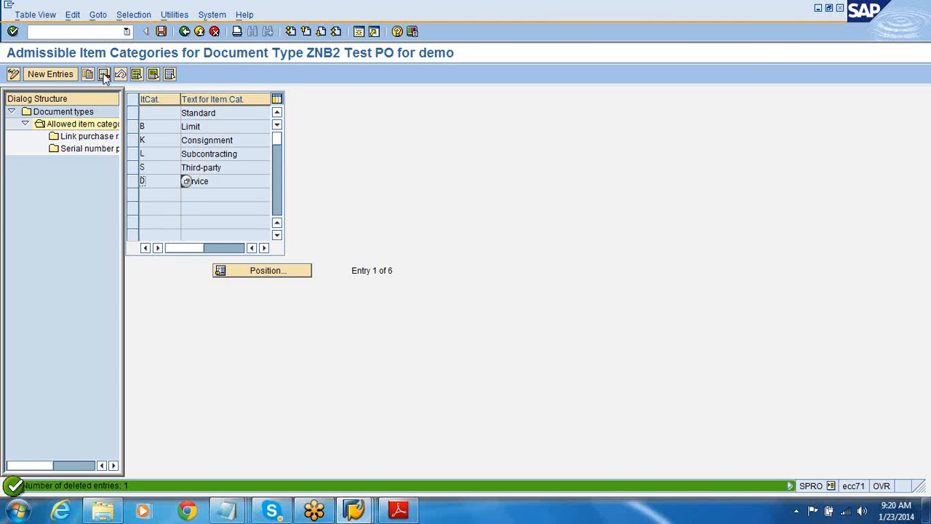
pyautogui.click(136, 167)
pyautogui.click(104, 74)
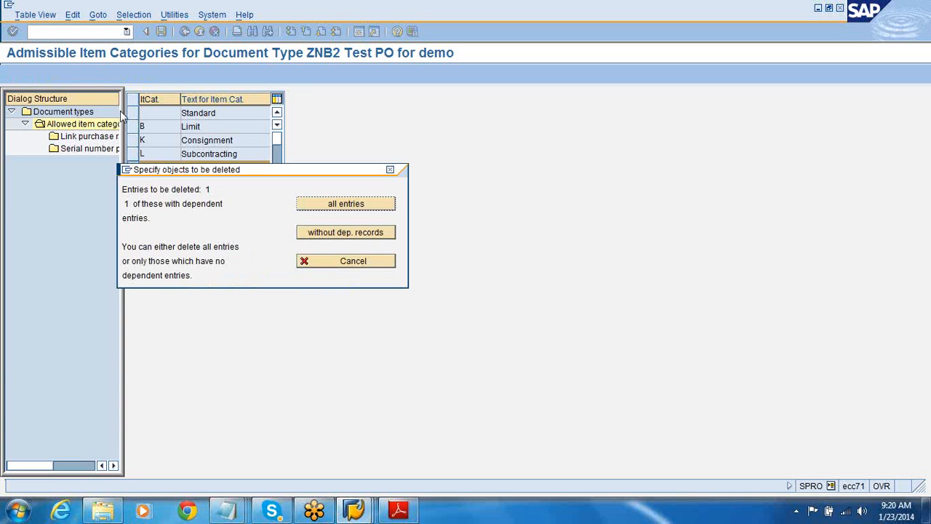
pyautogui.click(346, 207)
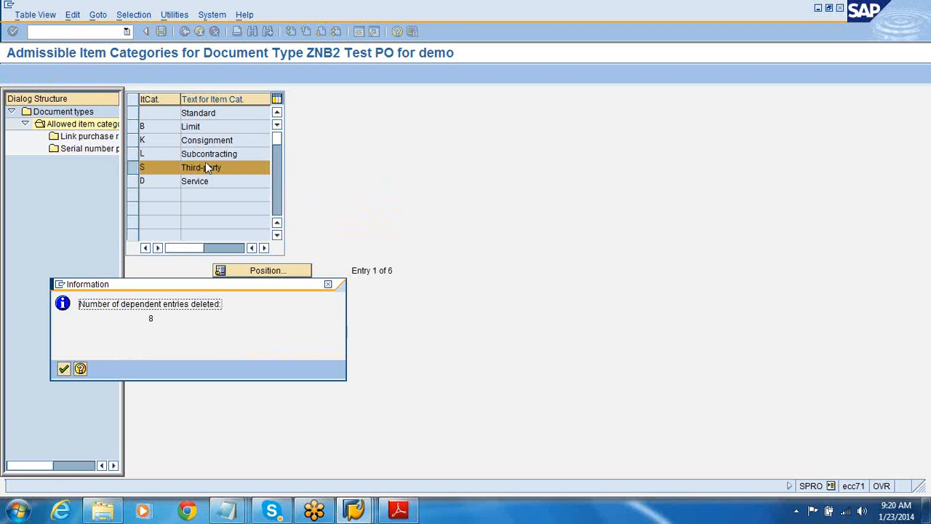
pyautogui.click(63, 368)
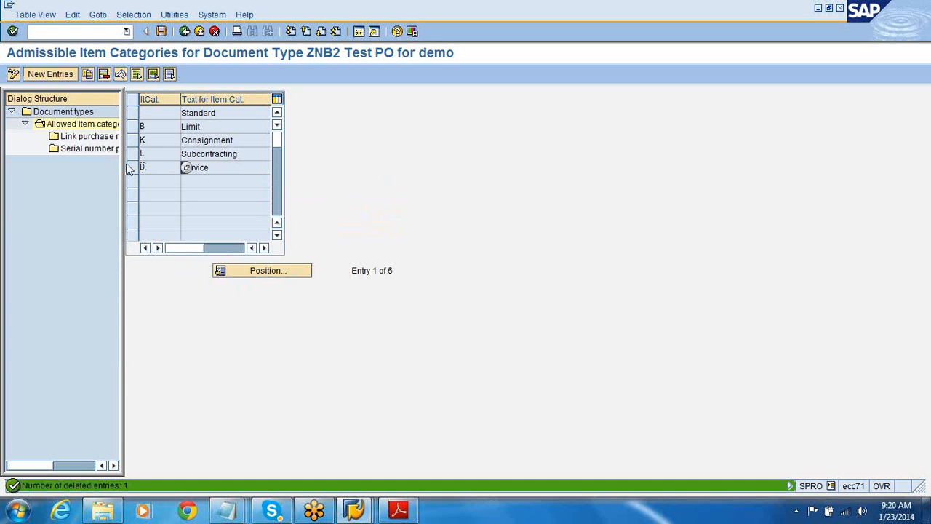
# Delete the Limit, Consignment and Subcontracting item categories from document type ZNB2, including all dependent entries of Consignment and Subcontracting.
pyautogui.click(135, 128)
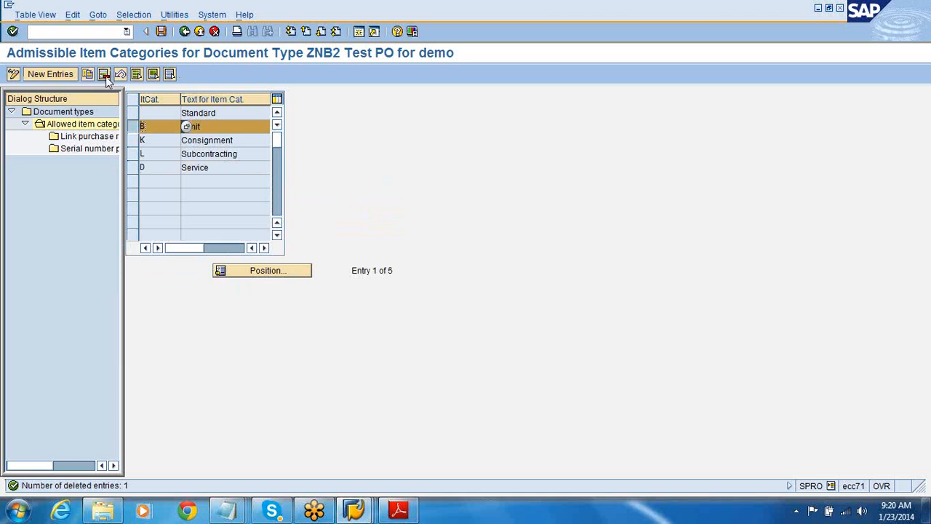
pyautogui.hotkey('shift', 'F2')
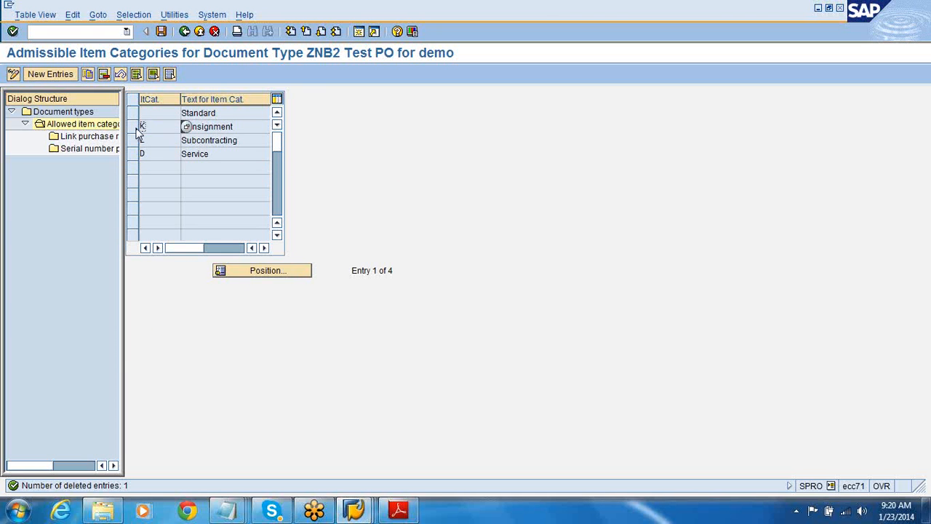
pyautogui.click(106, 74)
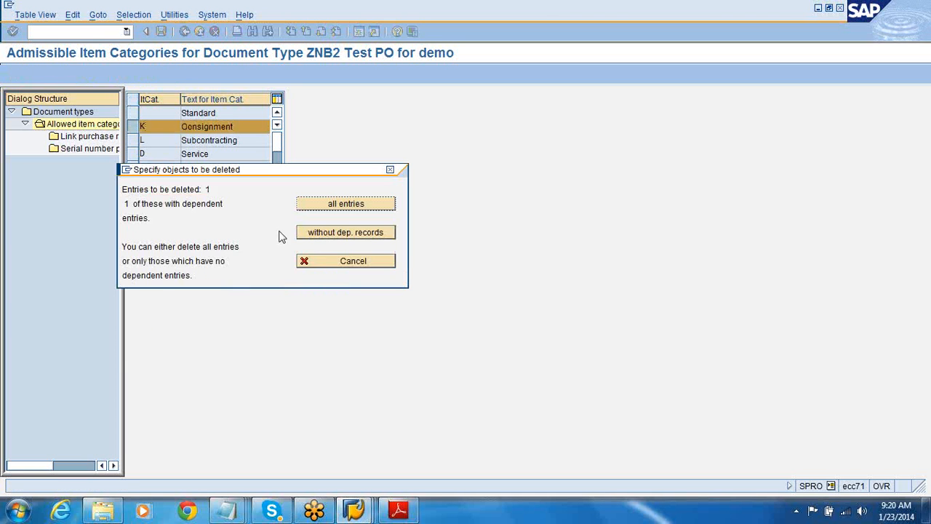
pyautogui.click(331, 205)
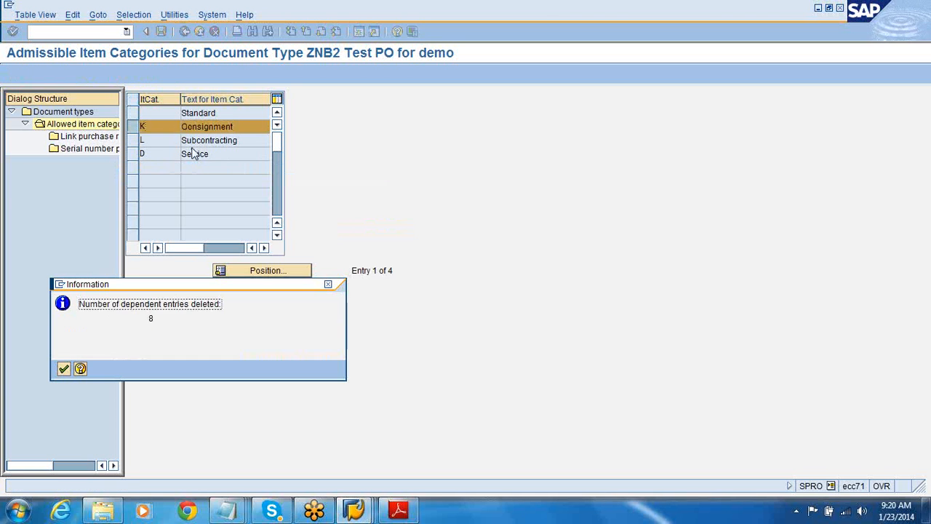
pyautogui.click(65, 369)
pyautogui.click(132, 126)
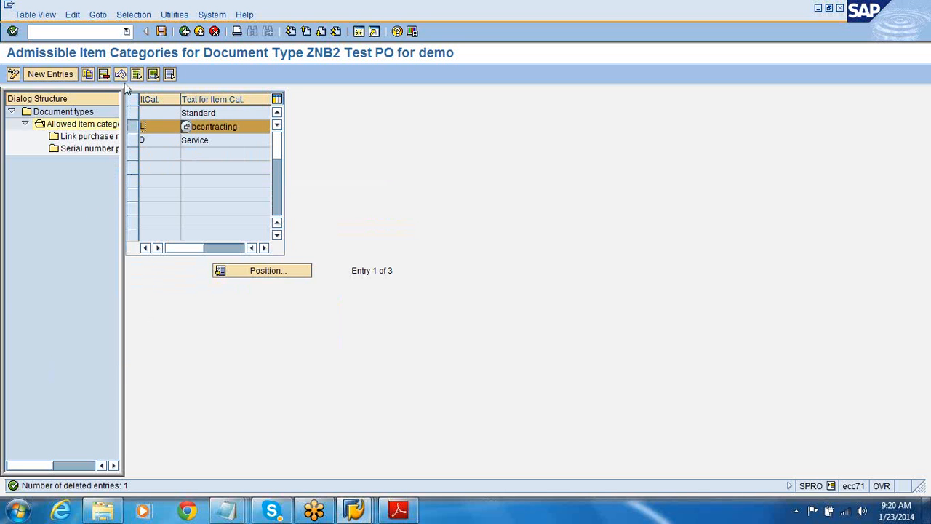
pyautogui.click(106, 74)
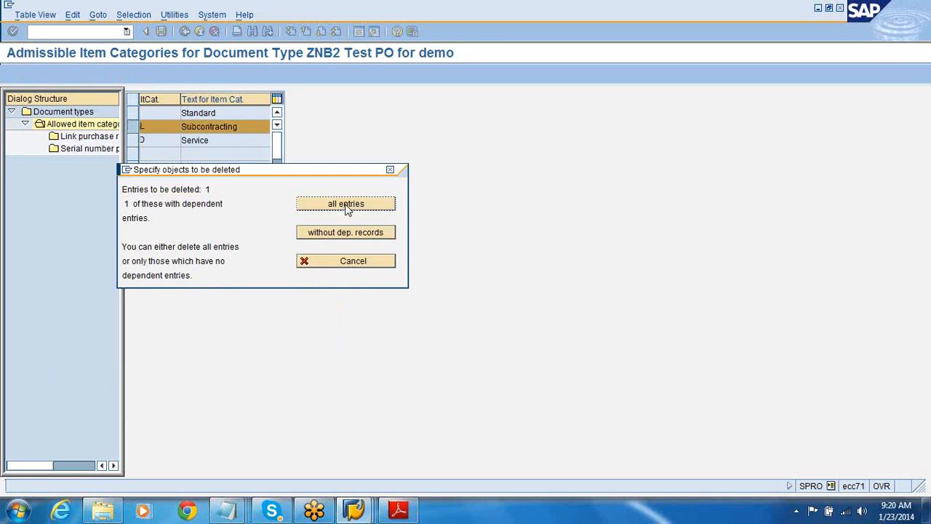
pyautogui.click(347, 206)
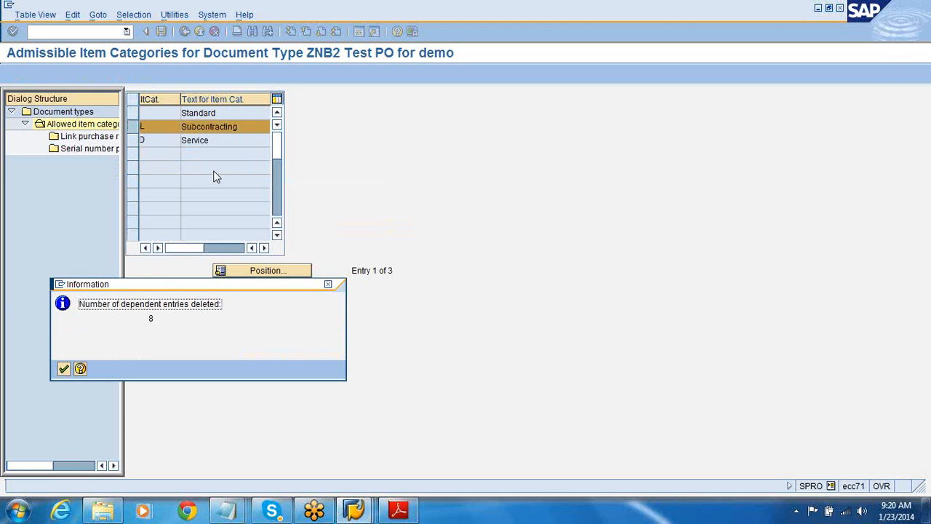
pyautogui.click(65, 369)
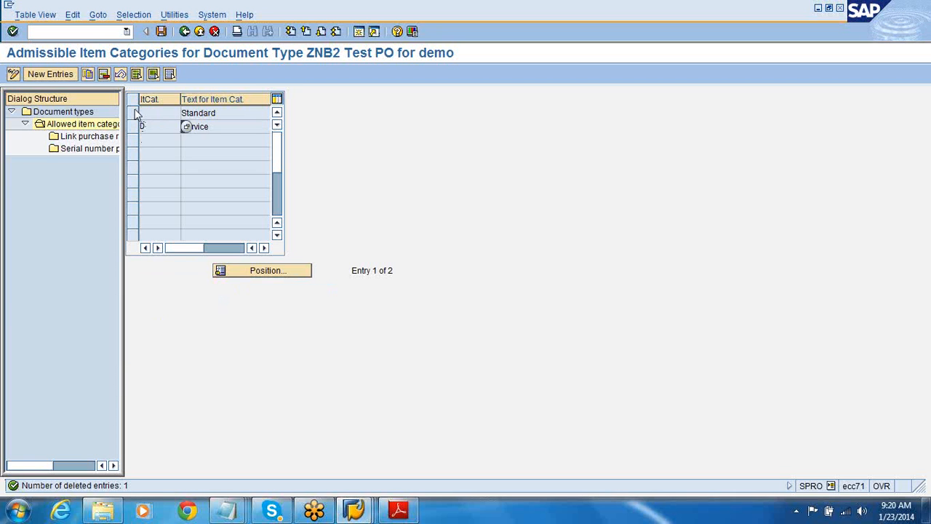
pyautogui.click(225, 113)
pyautogui.click(224, 125)
pyautogui.doubleClick(226, 117)
pyautogui.click(176, 249)
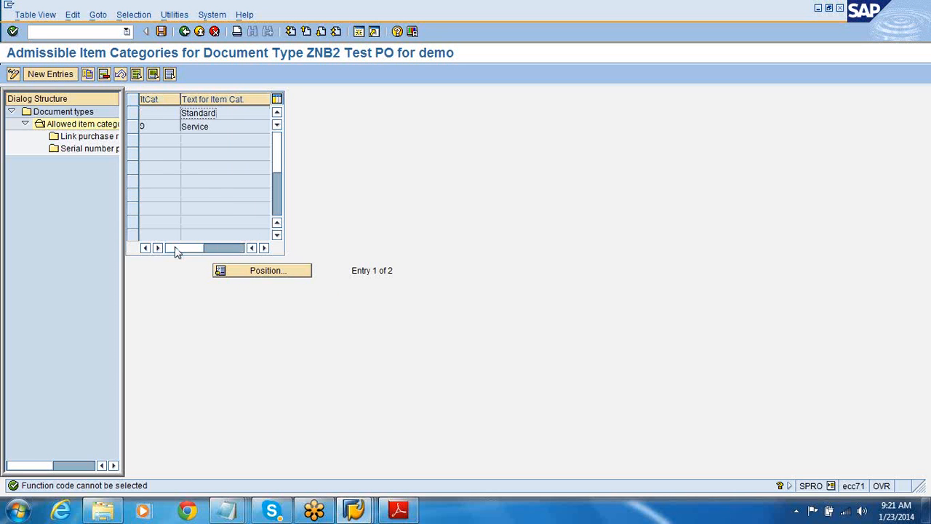
pyautogui.click(221, 125)
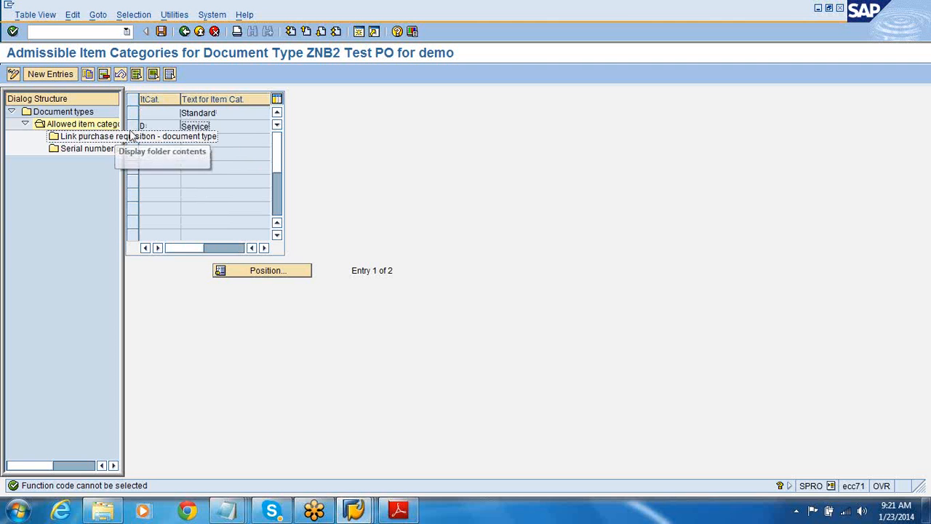
# Review the purchase requisition document types linked to the Standard item category of document type ZNB2.
pyautogui.click(132, 113)
pyautogui.click(86, 140)
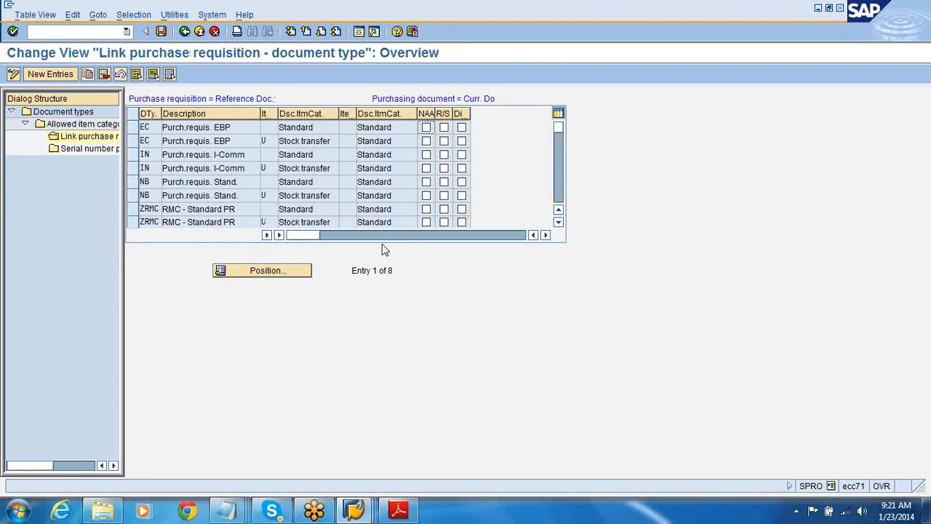
pyautogui.click(560, 186)
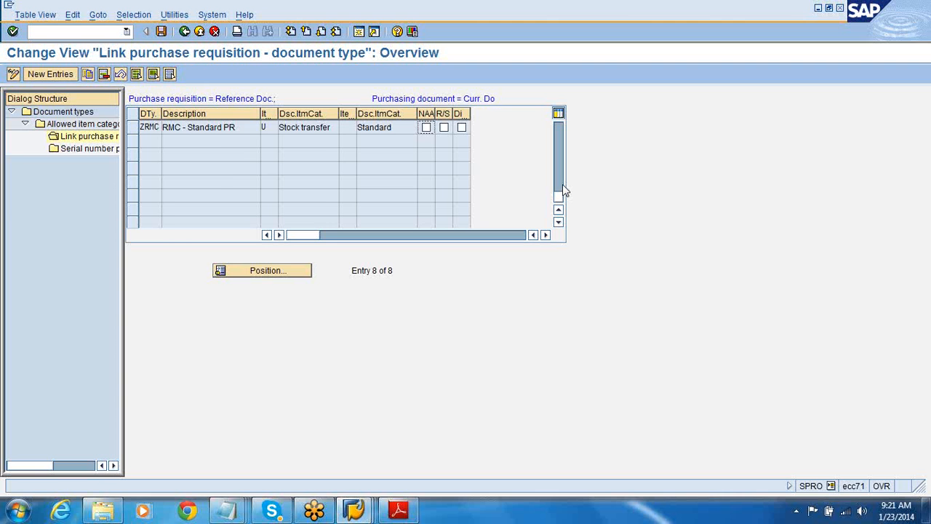
pyautogui.click(565, 141)
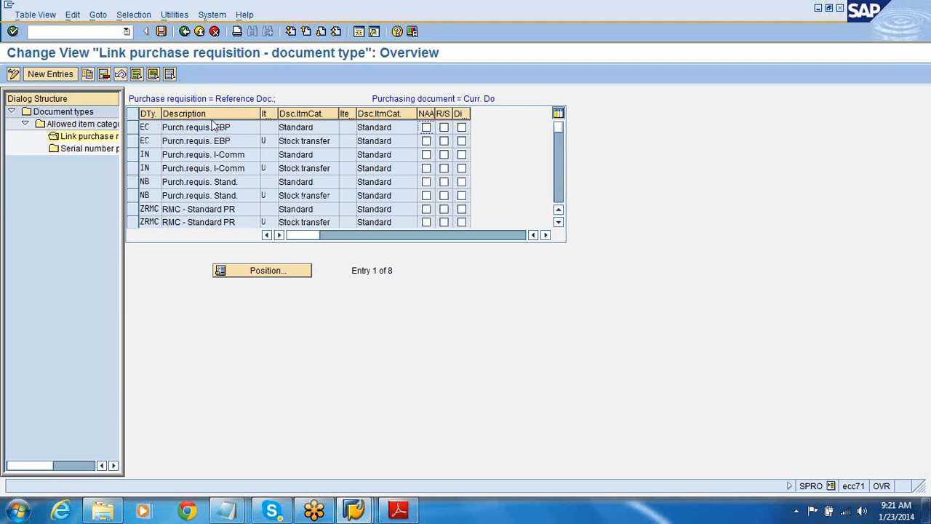
# Save the document type changes in the proposed HR Transport customizing request and return to the implementation guide.
pyautogui.click(183, 33)
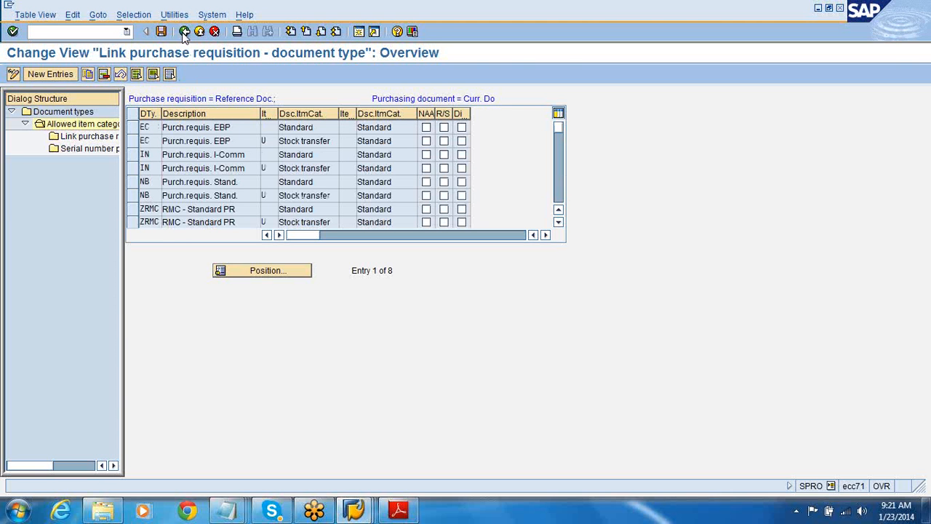
pyautogui.click(184, 33)
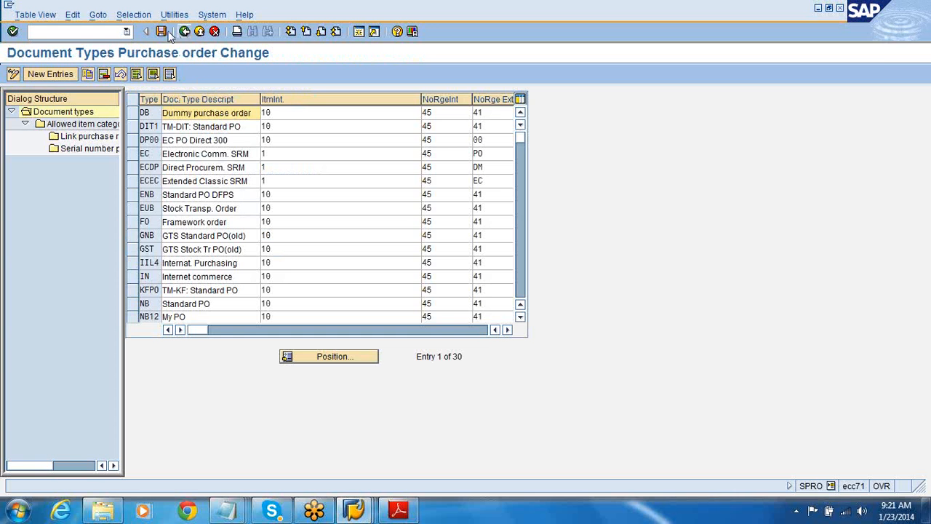
pyautogui.click(161, 32)
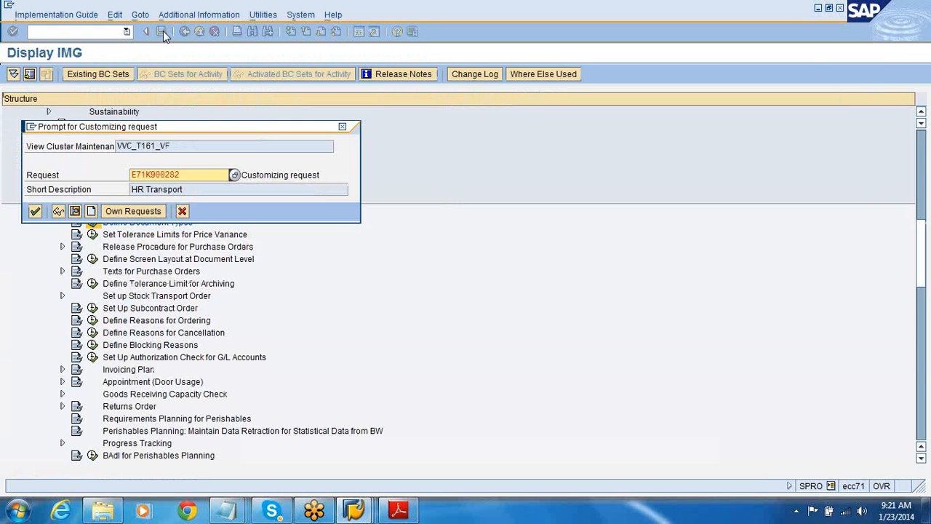
pyautogui.click(35, 211)
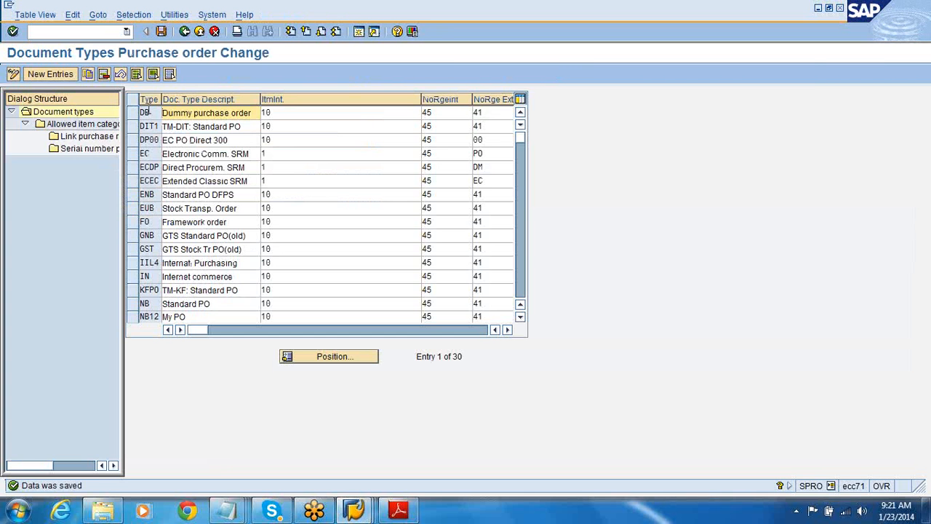
pyautogui.click(184, 31)
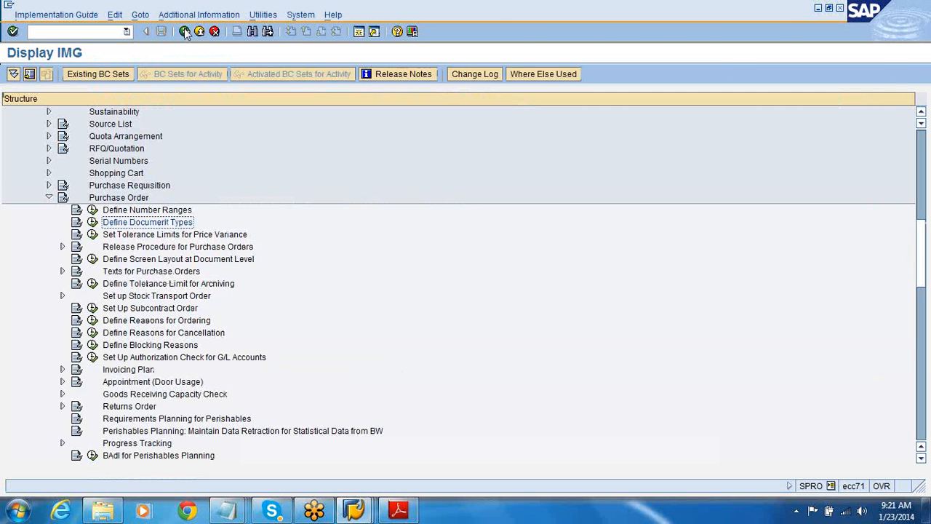
# Display the number range intervals for purchasing documents and examine the number status of range 45 and the neighbouring range 46.
pyautogui.click(93, 210)
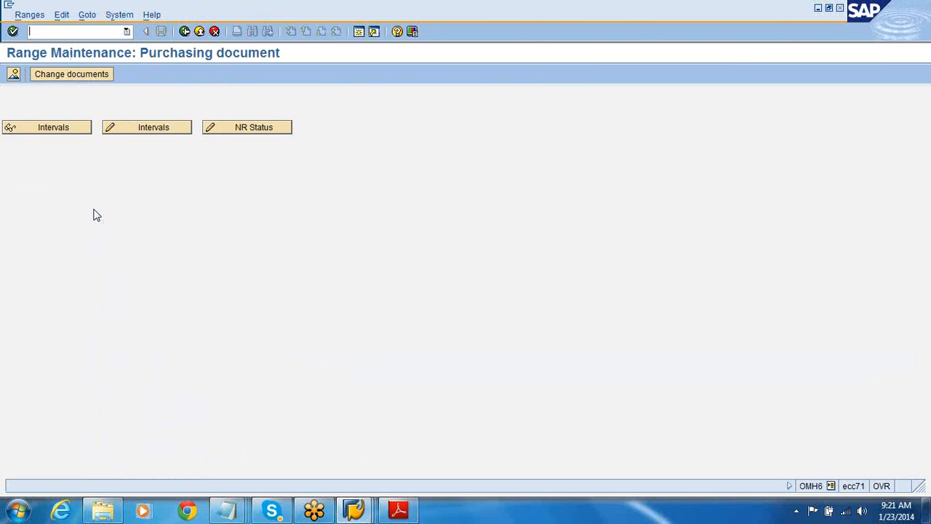
pyautogui.click(65, 129)
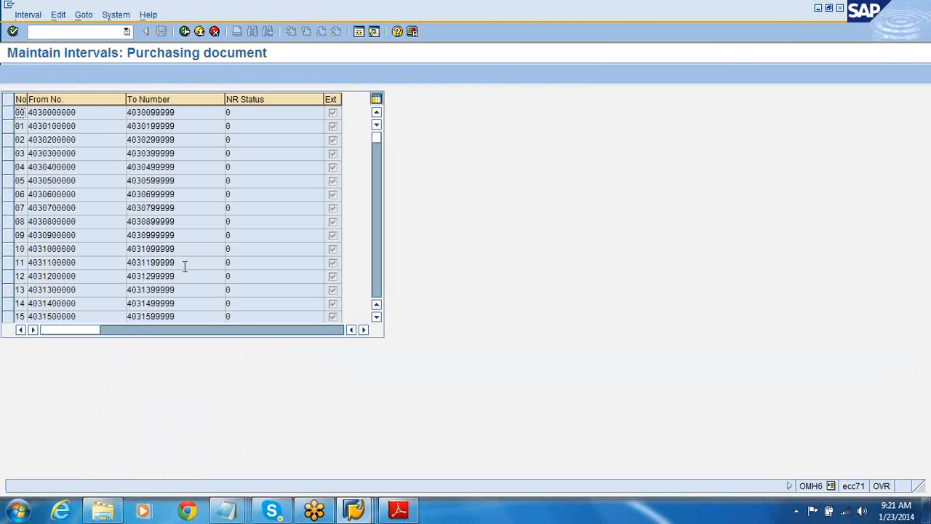
pyautogui.click(378, 275)
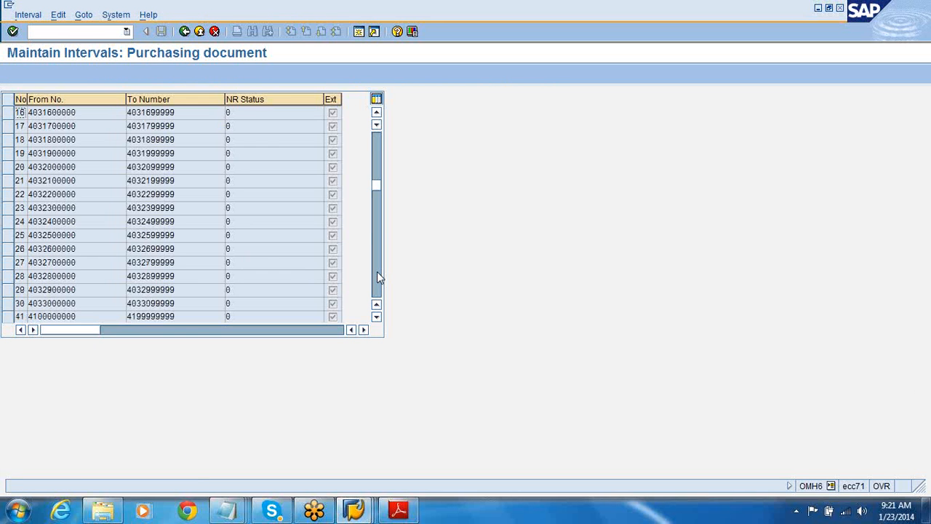
pyautogui.click(378, 275)
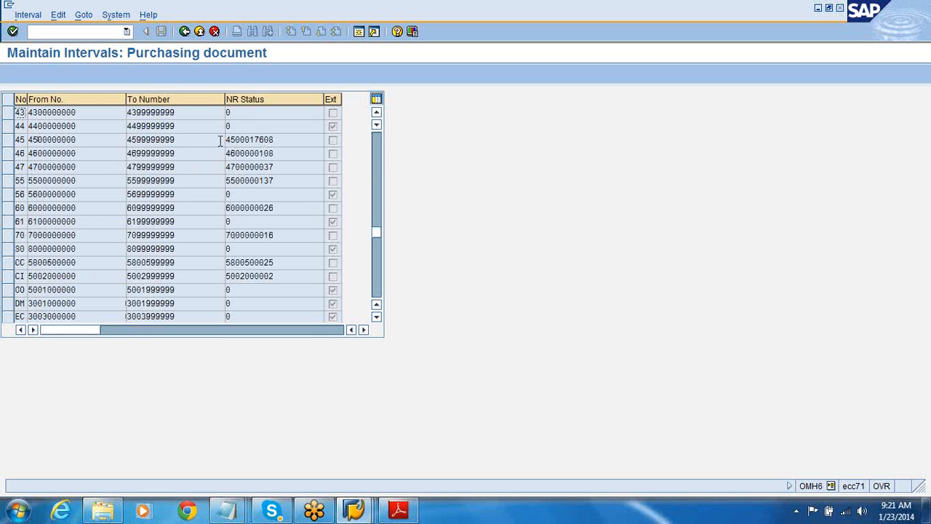
pyautogui.moveTo(251, 140); pyautogui.dragTo(287, 139)
pyautogui.moveTo(18, 153); pyautogui.dragTo(34, 156)
pyautogui.click(185, 32)
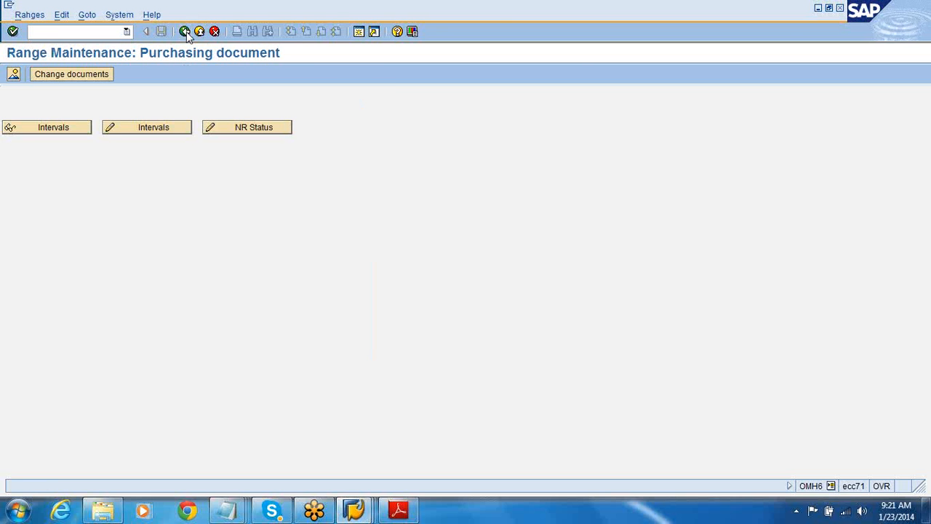
pyautogui.click(185, 32)
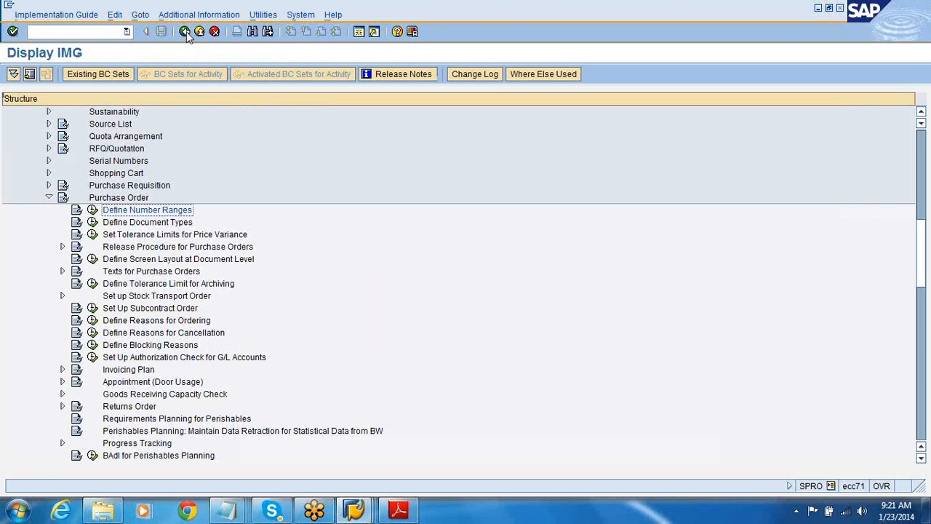
# Open the purchasing document number intervals in change mode and check the external assignment setting of range 45.
pyautogui.click(92, 211)
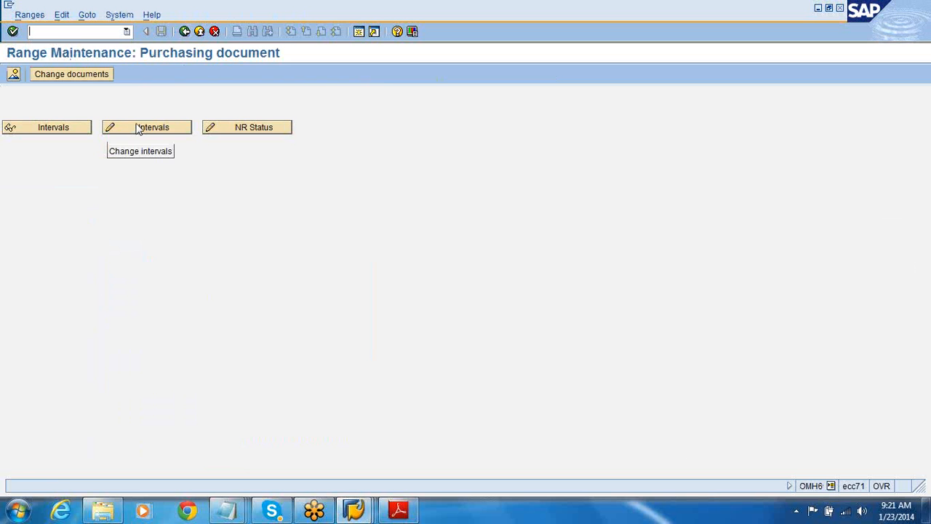
pyautogui.click(140, 128)
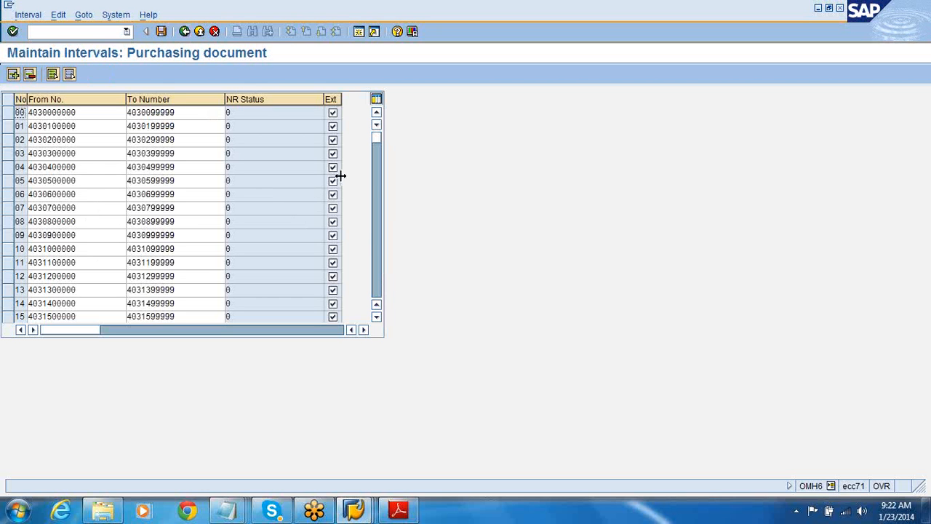
pyautogui.click(377, 244)
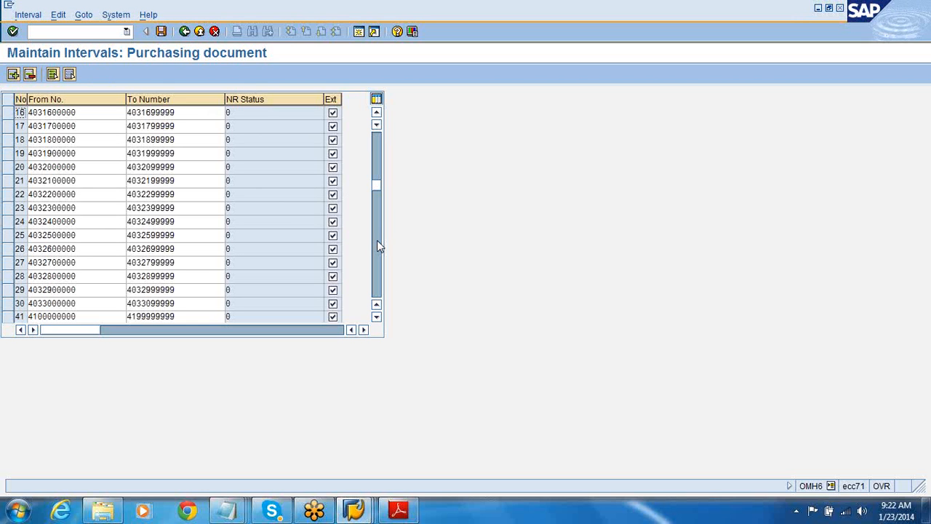
pyautogui.click(377, 244)
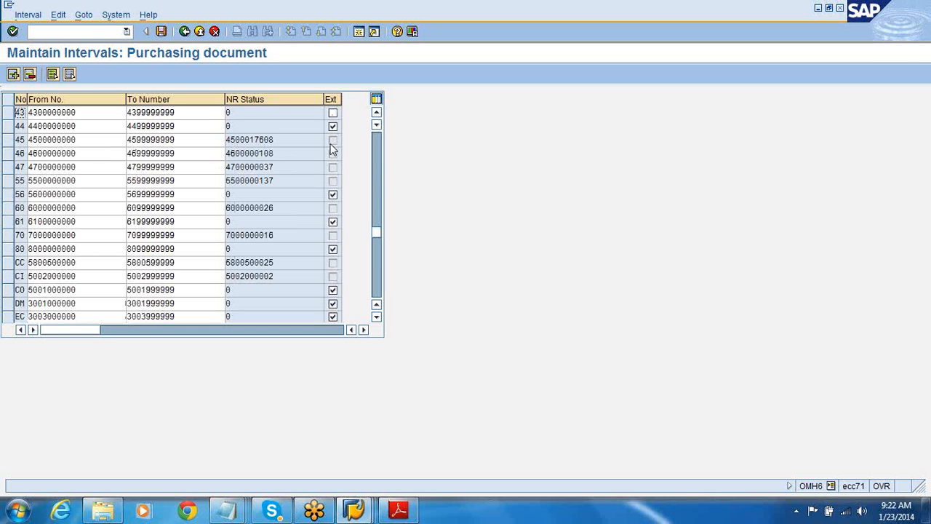
pyautogui.click(186, 32)
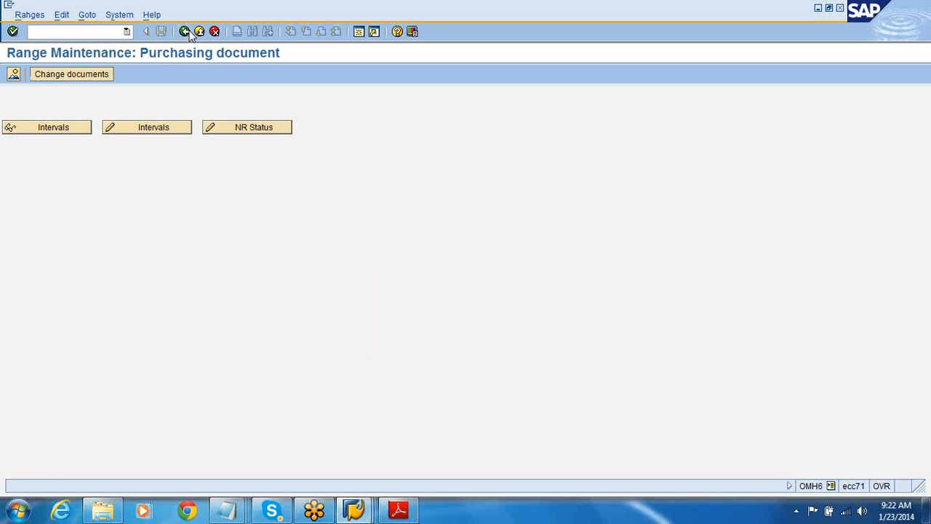
pyautogui.click(186, 31)
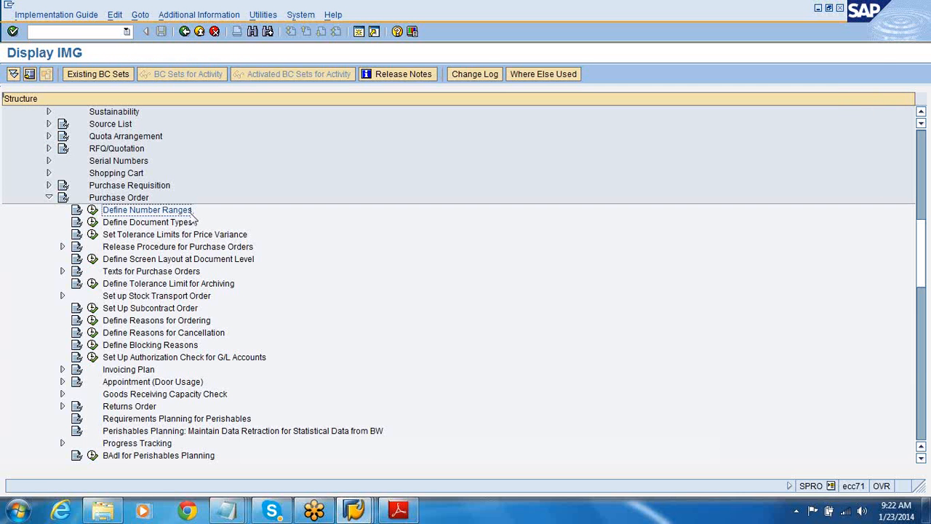
# In the purchase order document types, set the internal number range of ZNB2 (Test PO for demo) to 46.
pyautogui.click(93, 222)
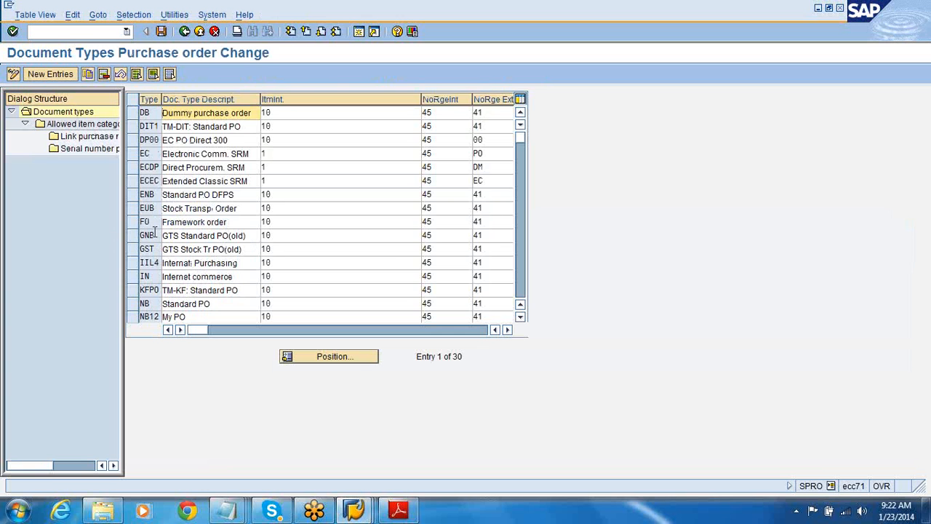
pyautogui.click(522, 274)
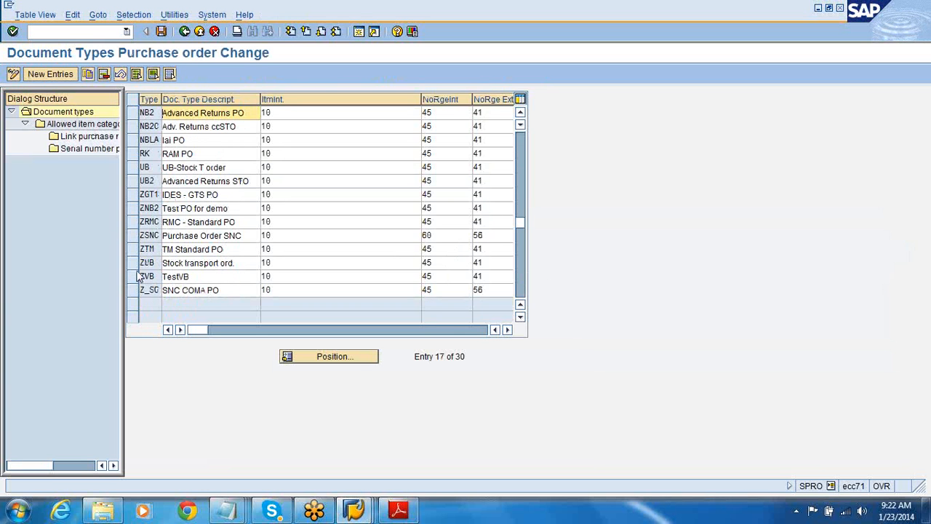
pyautogui.click(133, 208)
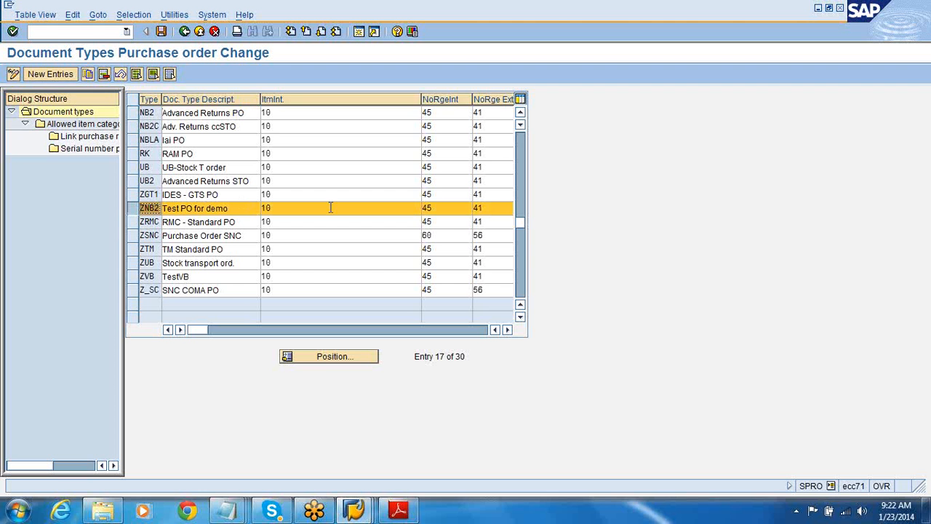
pyautogui.click(444, 213)
pyautogui.press('BackSpace')
pyautogui.write('6')
pyautogui.press('Return')
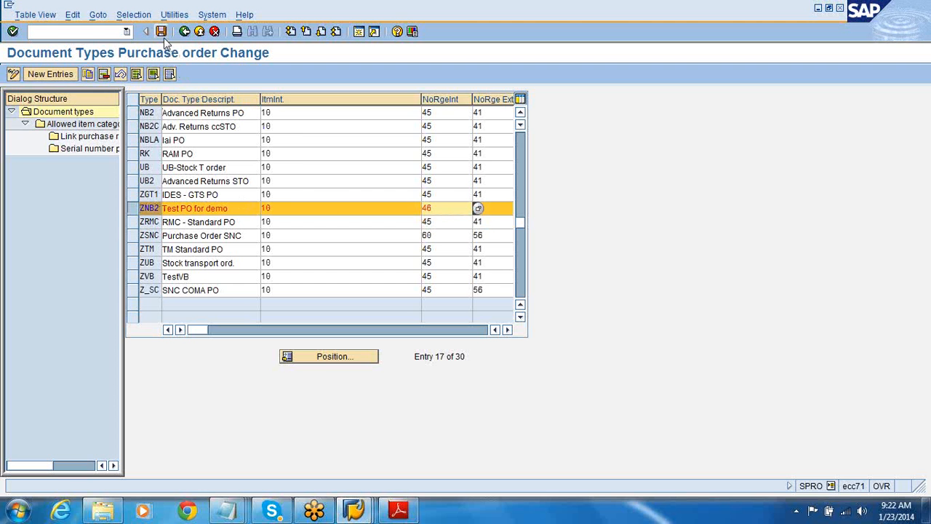
# Save the number range assignment in the proposed HR Transport customizing request and return to the implementation guide.
pyautogui.click(161, 31)
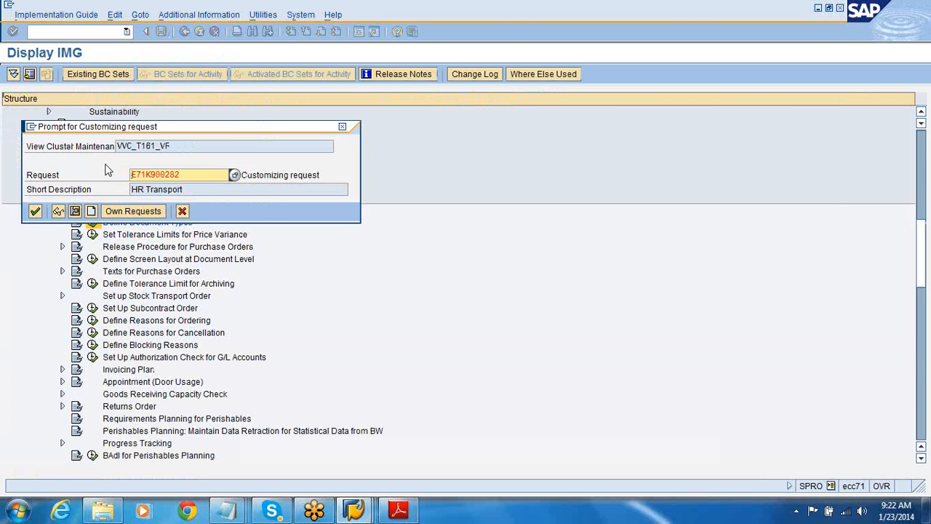
pyautogui.click(35, 211)
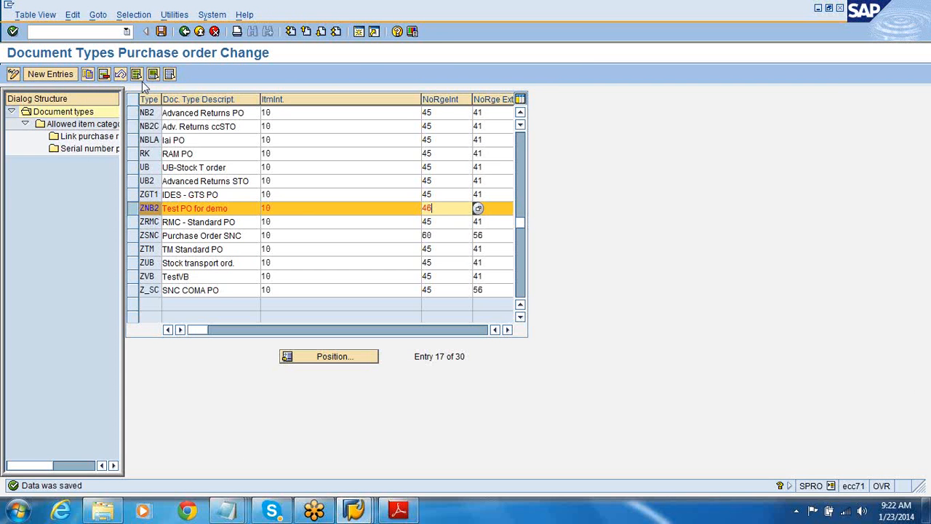
pyautogui.click(185, 32)
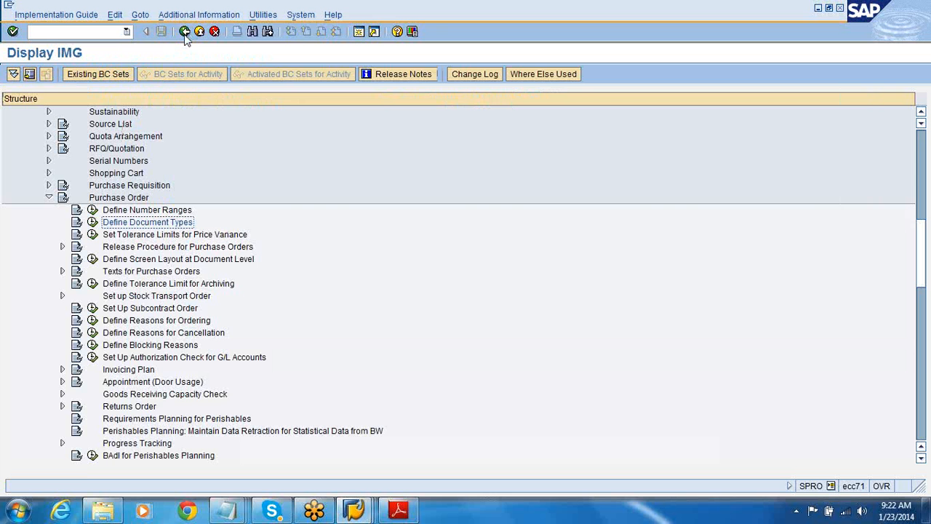
# Examine the lower and upper price variance tolerance limits (key PE) of company code 1000, then return to the implementation guide.
pyautogui.click(142, 236)
pyautogui.click(92, 234)
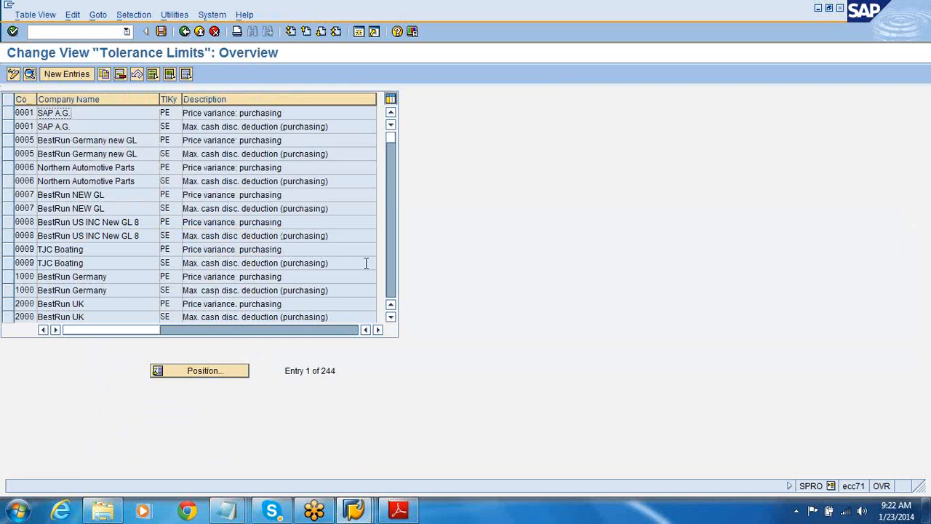
pyautogui.click(392, 268)
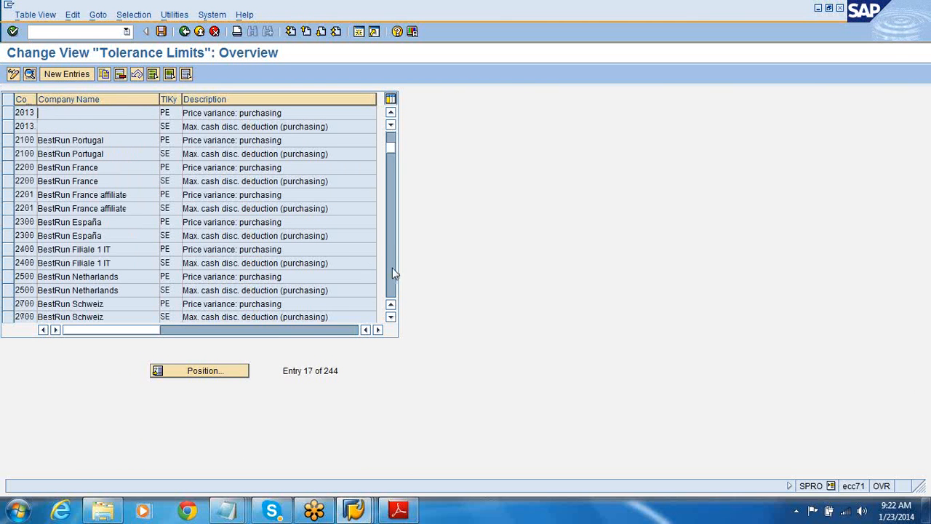
pyautogui.click(391, 135)
pyautogui.click(5, 278)
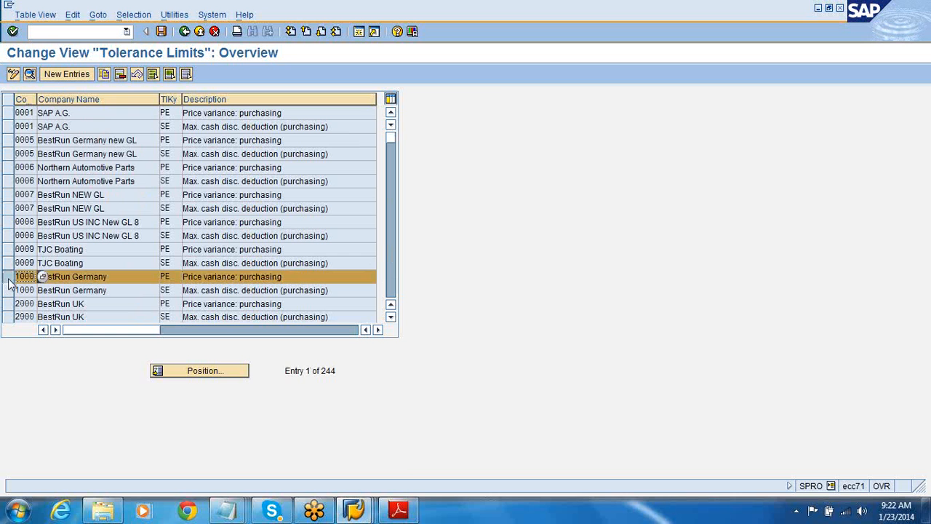
pyautogui.click(30, 76)
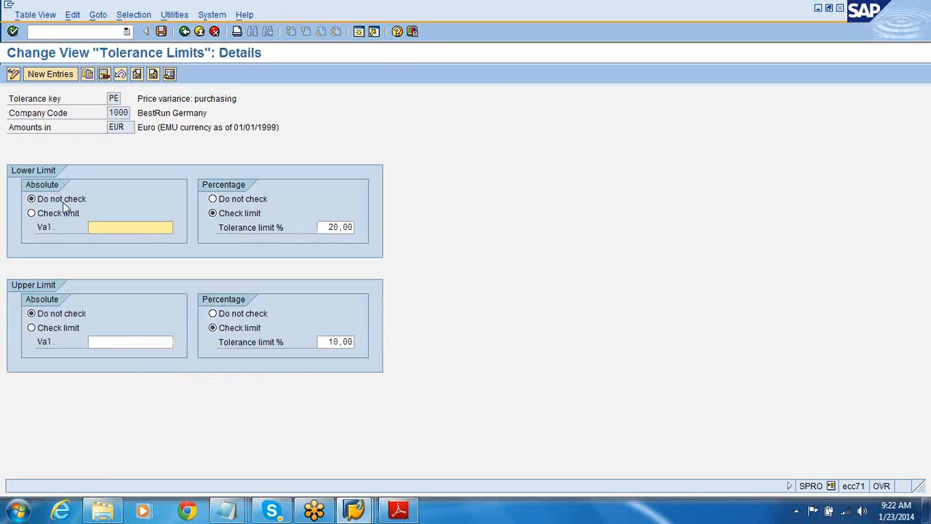
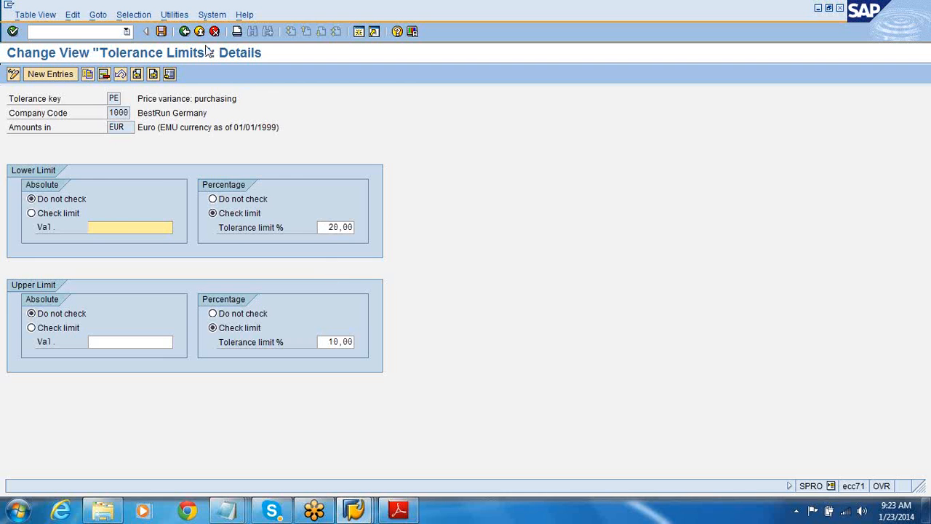
pyautogui.click(185, 34)
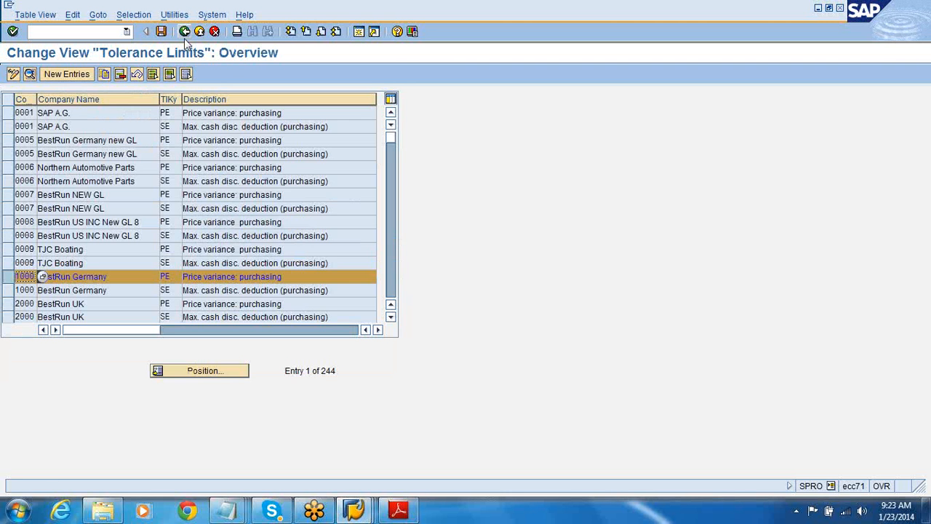
pyautogui.click(185, 34)
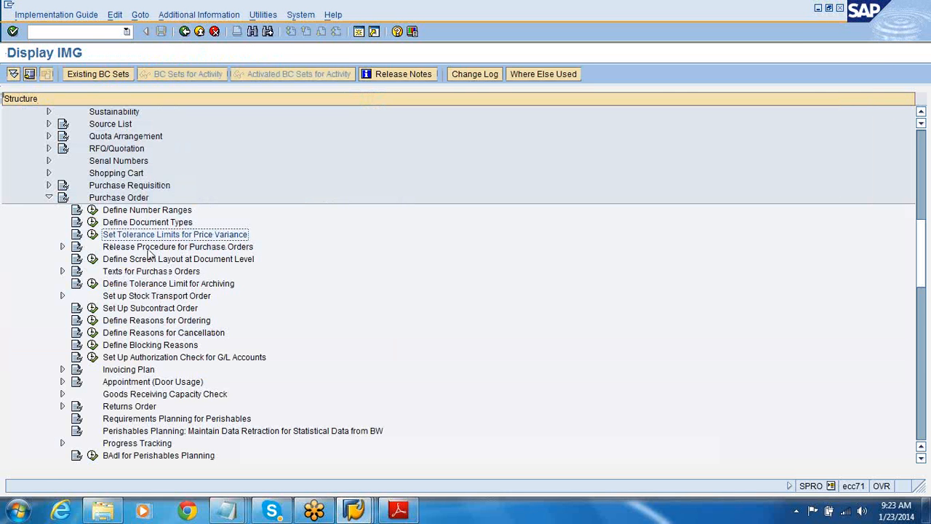
# Open class editing under the release procedure for purchase orders and enter class type 032.
pyautogui.click(63, 248)
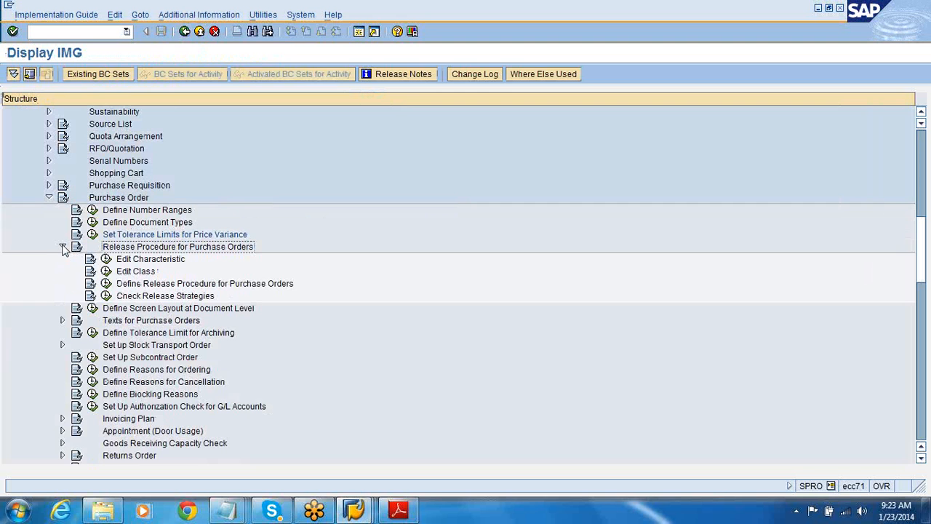
pyautogui.click(107, 271)
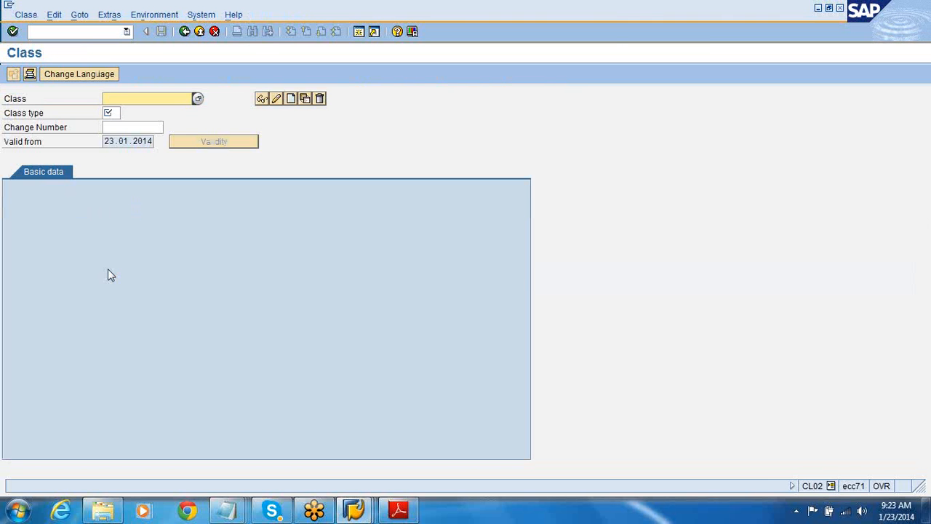
pyautogui.click(114, 114)
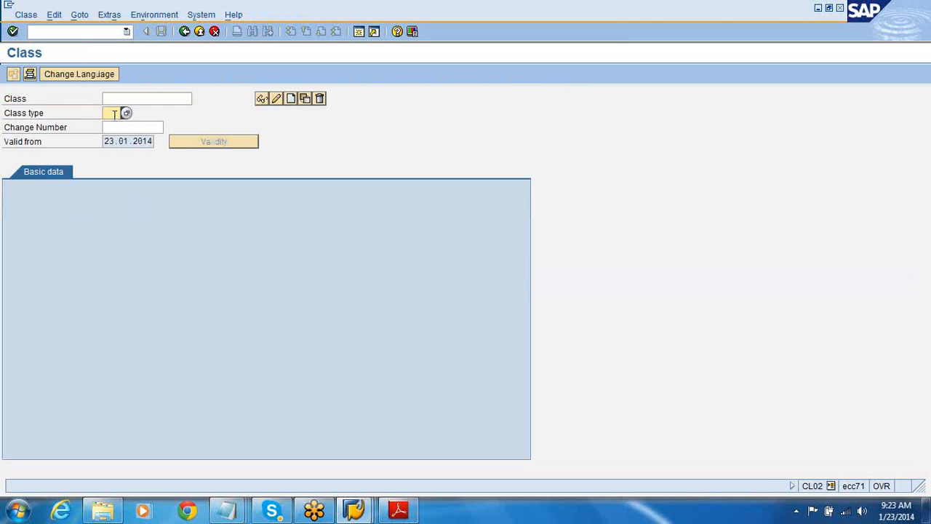
pyautogui.press('Return')
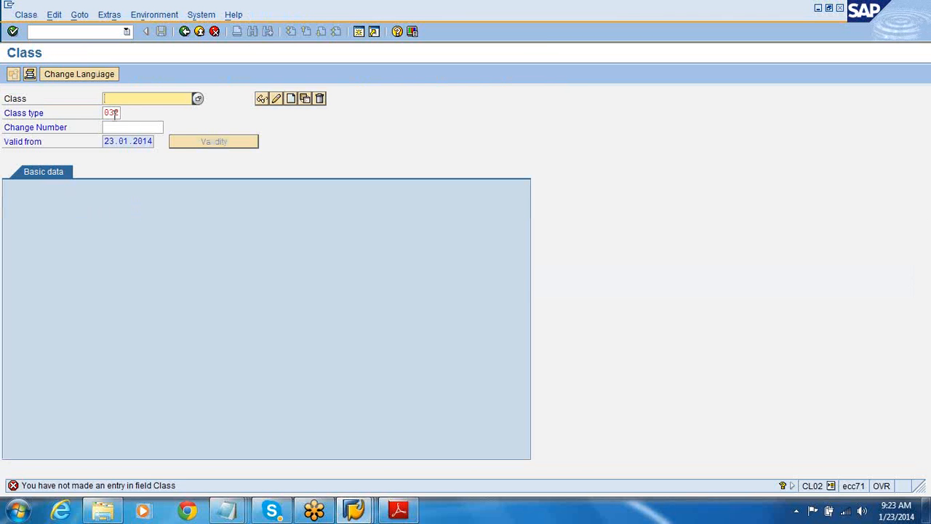
# Search the classes of type 032 by keyword and choose FRG_EKKO, the PO release strategy class.
pyautogui.click(198, 99)
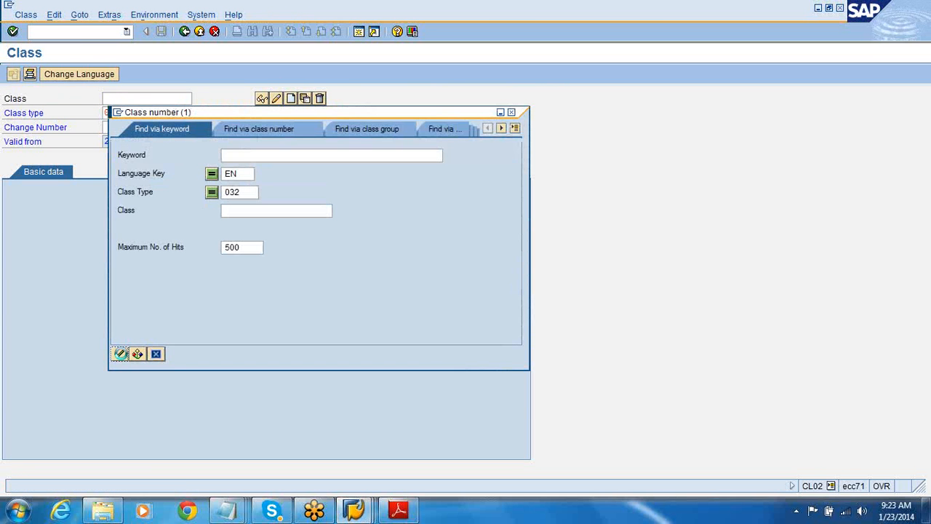
pyautogui.click(121, 354)
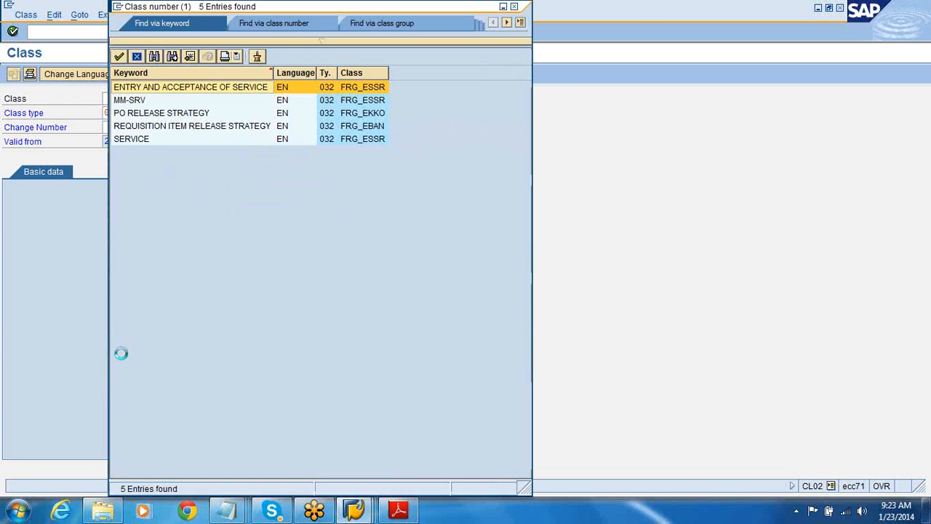
pyautogui.click(206, 115)
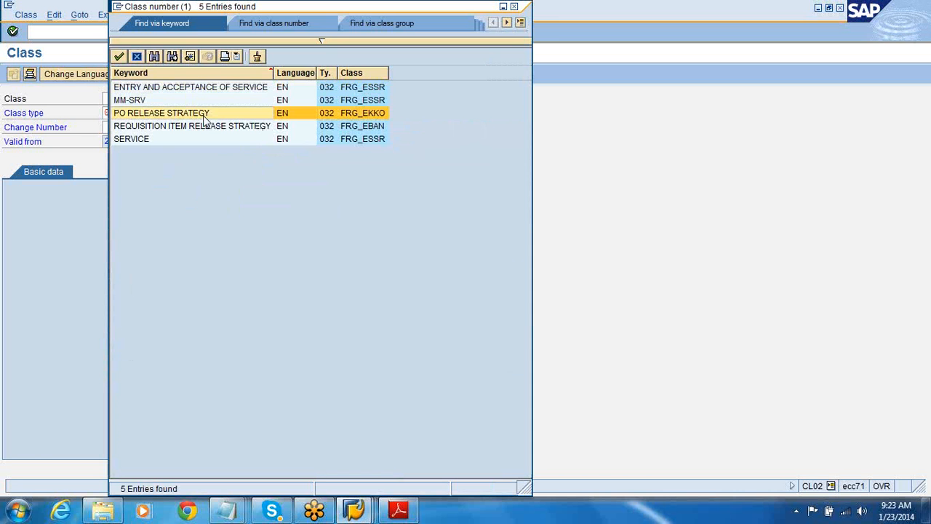
pyautogui.doubleClick(205, 117)
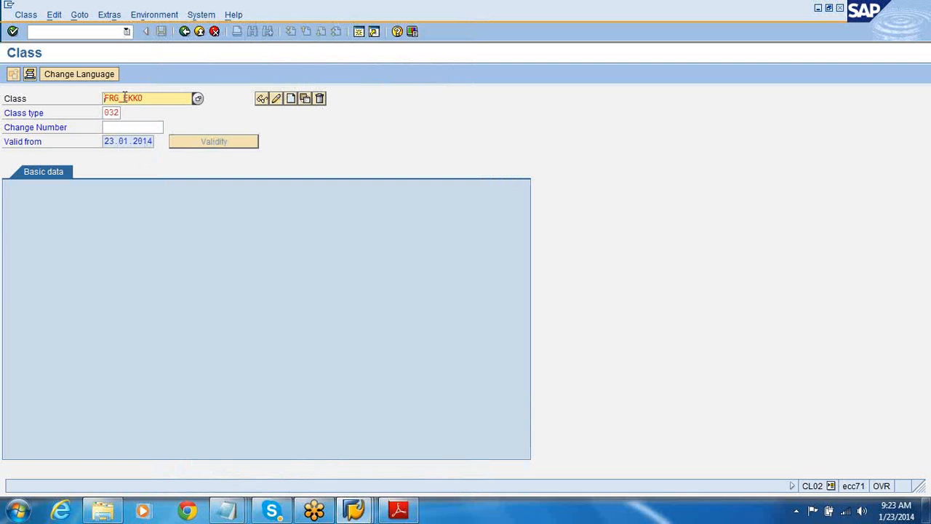
# Open class FRG_EKKO for changing and review the characteristics assigned to it.
pyautogui.moveTo(123, 97); pyautogui.dragTo(144, 98)
pyautogui.press('Return')
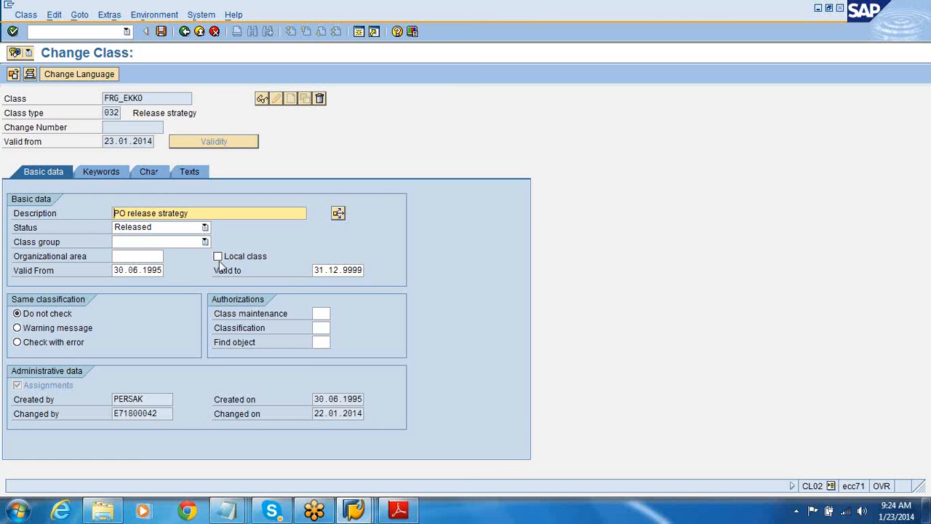
pyautogui.click(148, 172)
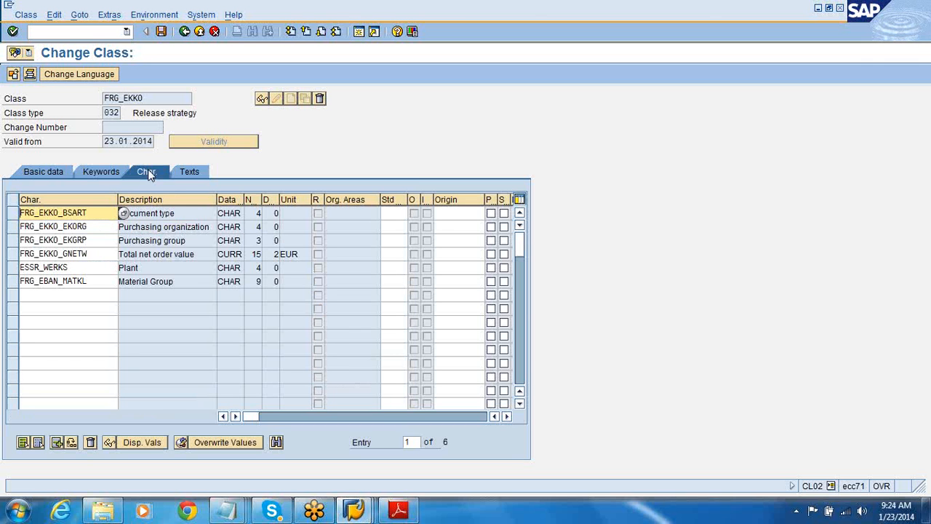
# Review the characteristics assigned to class FRG_EKKO, from document type through material group.
pyautogui.click(191, 215)
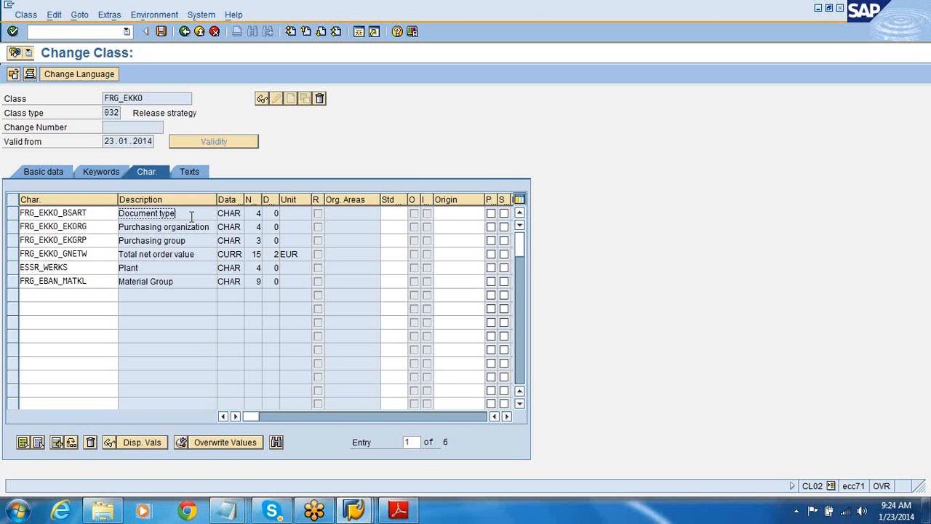
pyautogui.click(190, 282)
pyautogui.click(195, 213)
pyautogui.click(193, 226)
pyautogui.click(189, 240)
pyautogui.click(188, 254)
pyautogui.click(184, 270)
pyautogui.click(184, 283)
# Find the account assignment category characteristic FRG_EBAN_KNTTP by name, add it to class FRG_EKKO, and save the class.
pyautogui.click(104, 295)
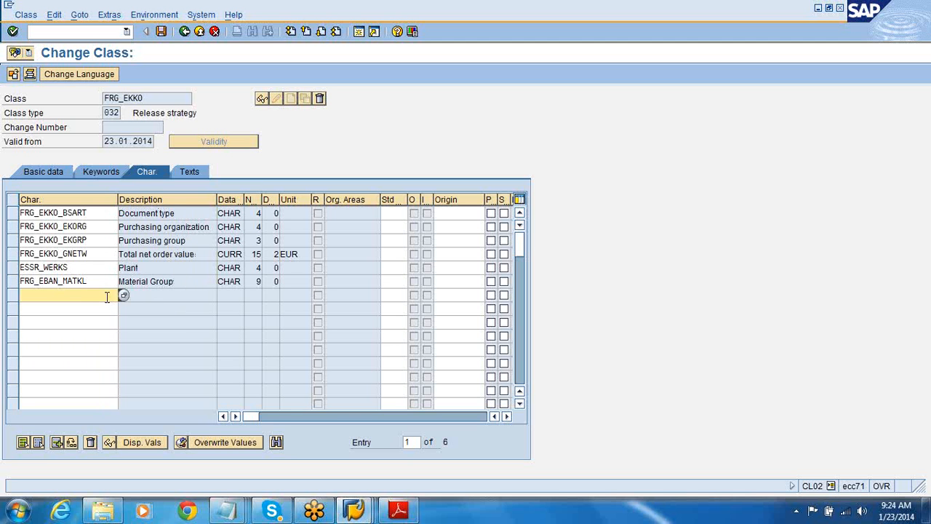
pyautogui.click(122, 294)
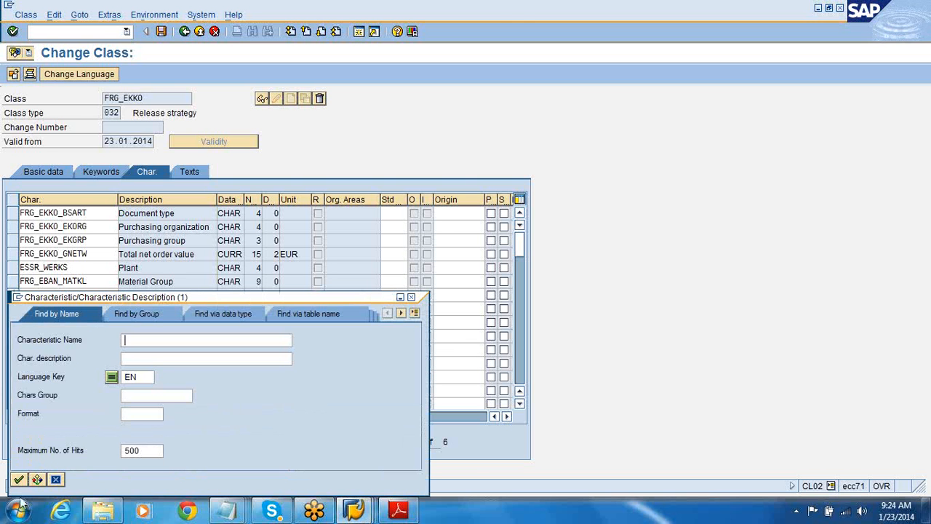
pyautogui.click(18, 480)
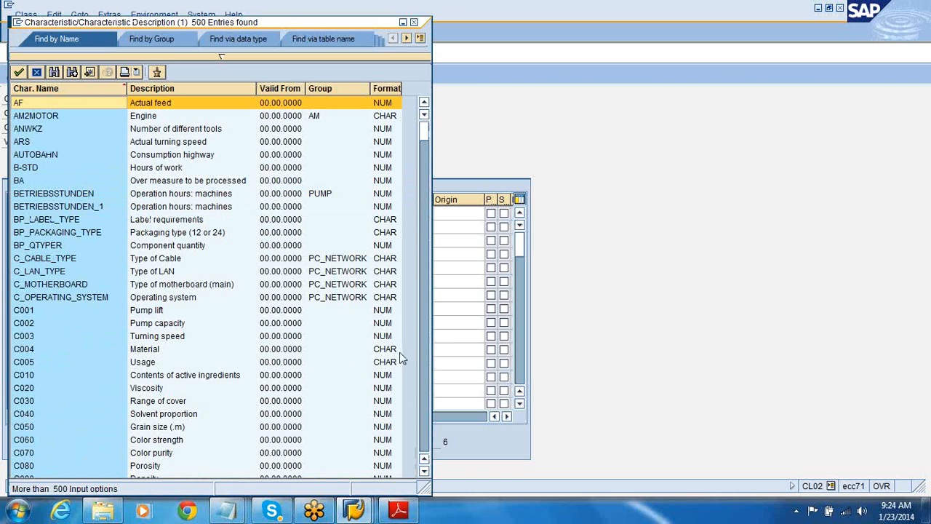
pyautogui.click(427, 399)
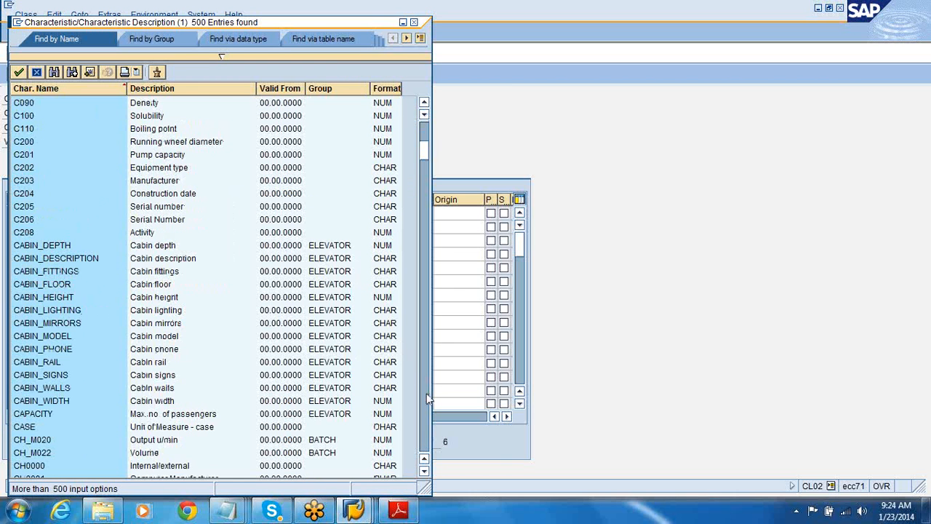
pyautogui.click(428, 398)
pyautogui.click(427, 400)
pyautogui.click(427, 403)
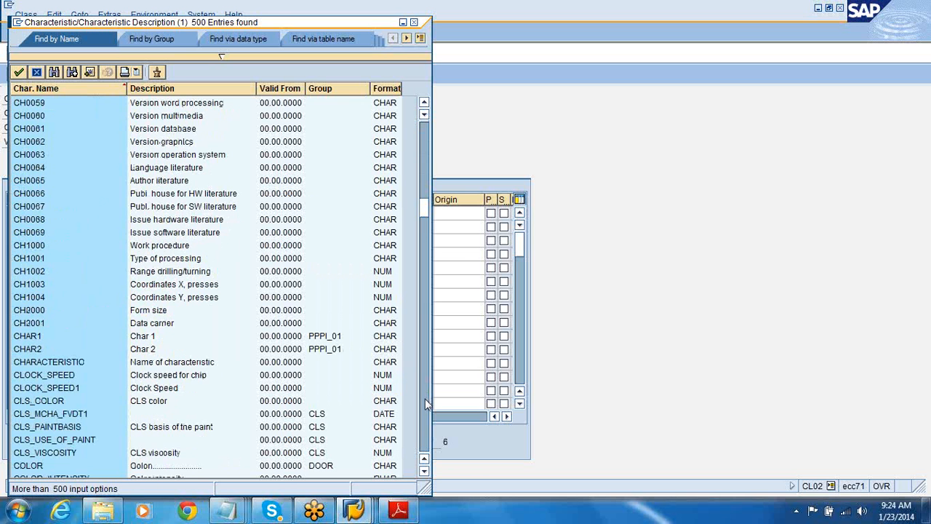
pyautogui.click(427, 405)
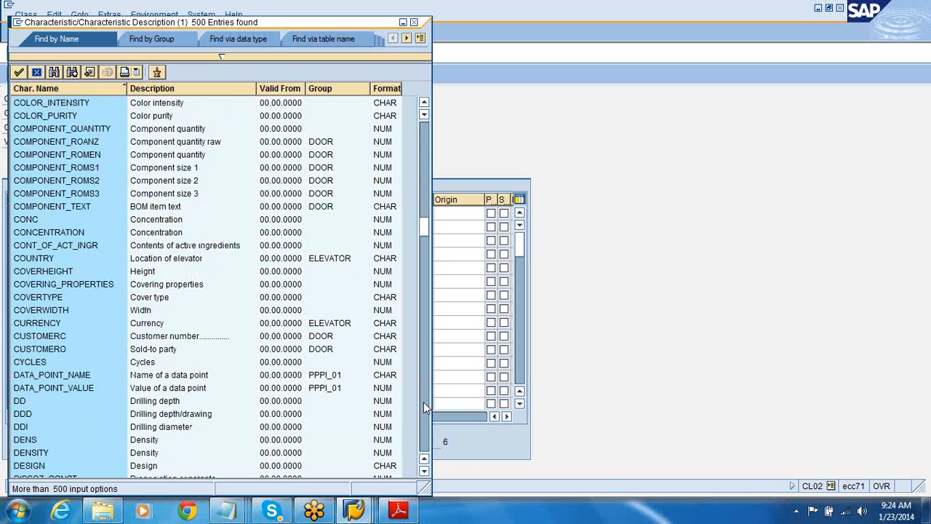
pyautogui.click(427, 407)
pyautogui.click(427, 410)
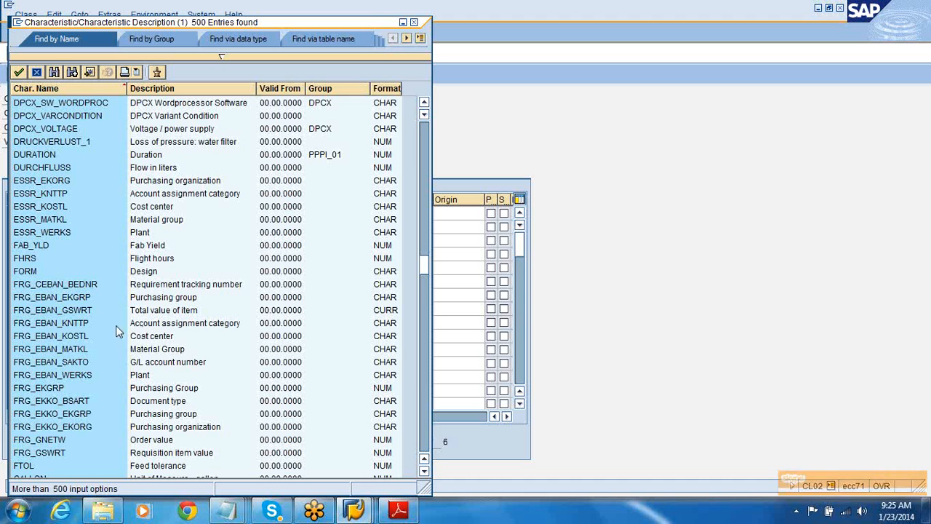
pyautogui.doubleClick(78, 323)
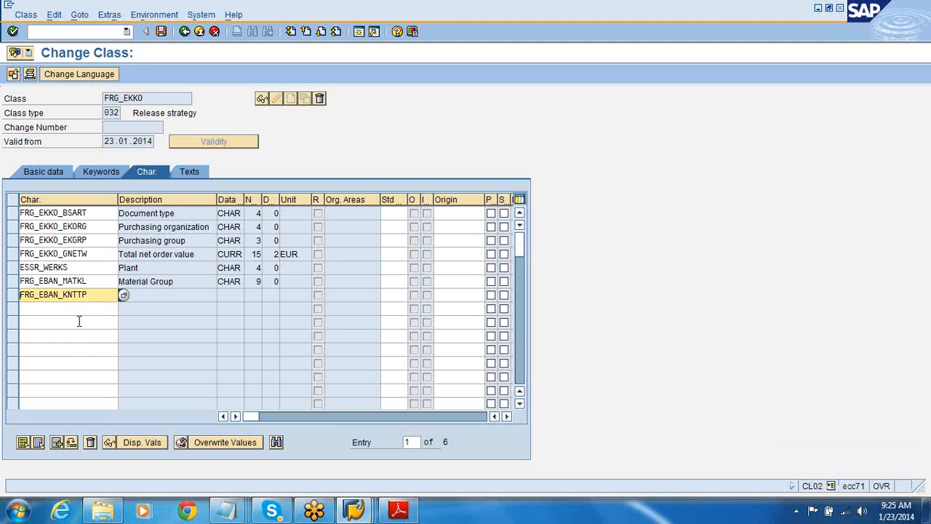
pyautogui.press('Return')
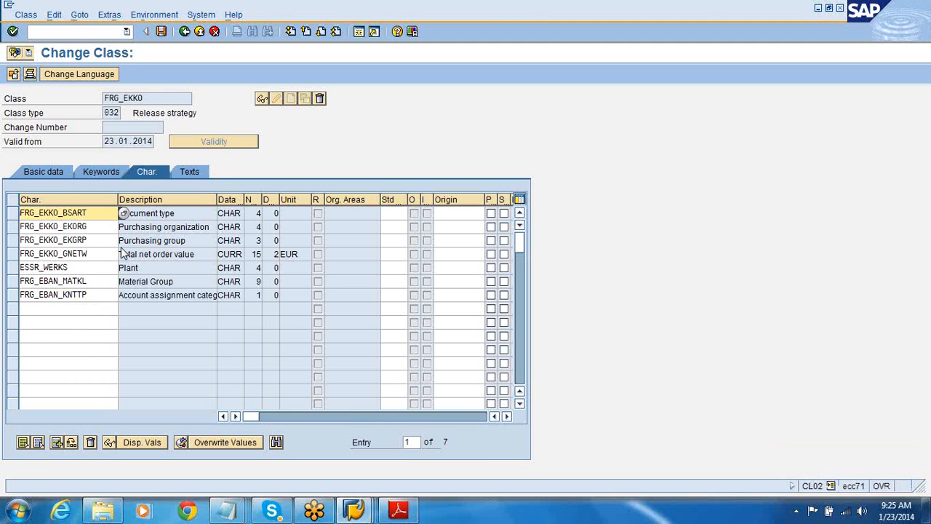
pyautogui.click(162, 32)
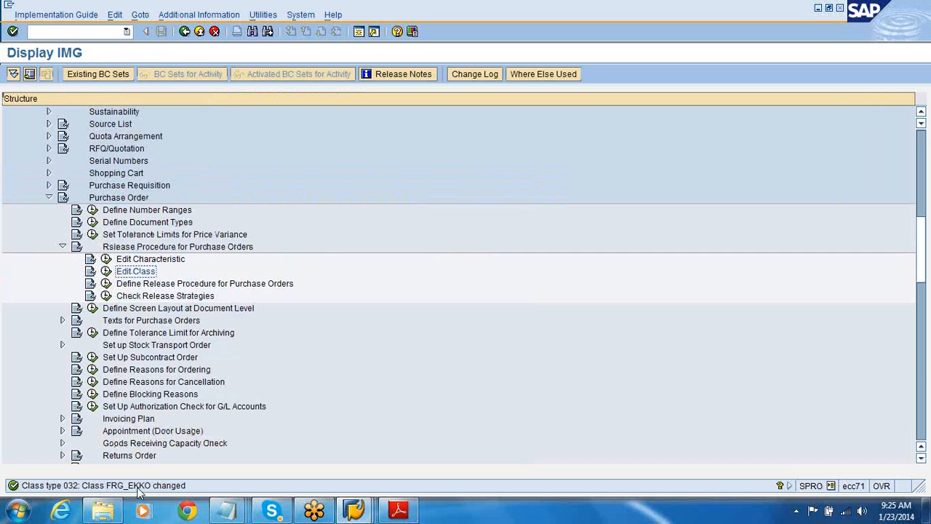
pyautogui.click(124, 263)
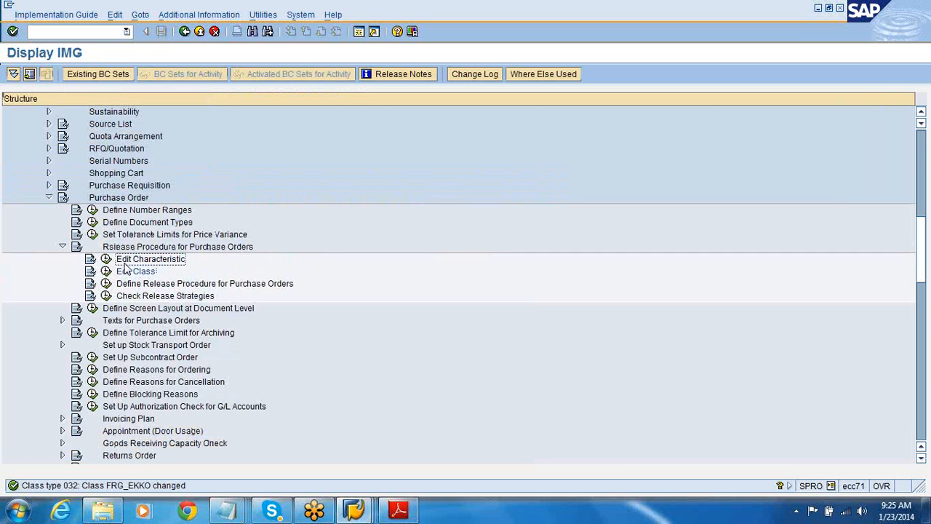
pyautogui.click(107, 260)
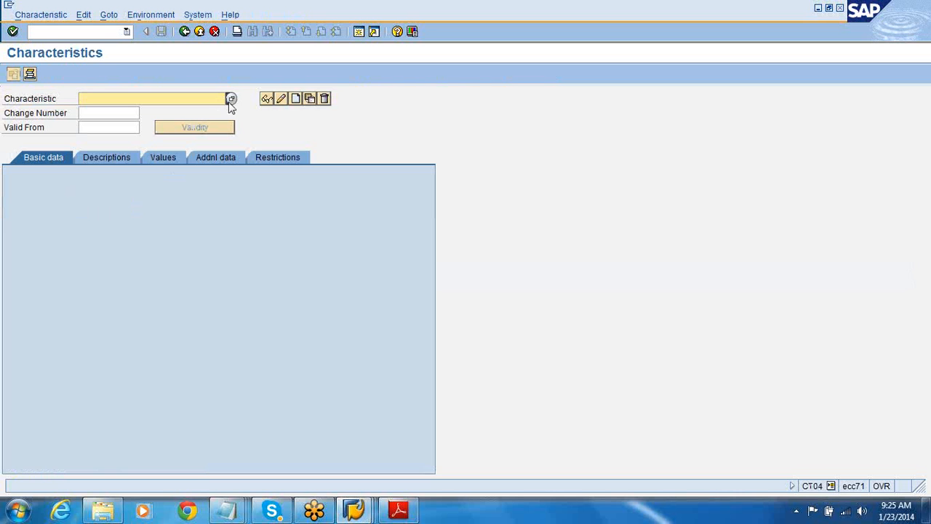
pyautogui.click(200, 32)
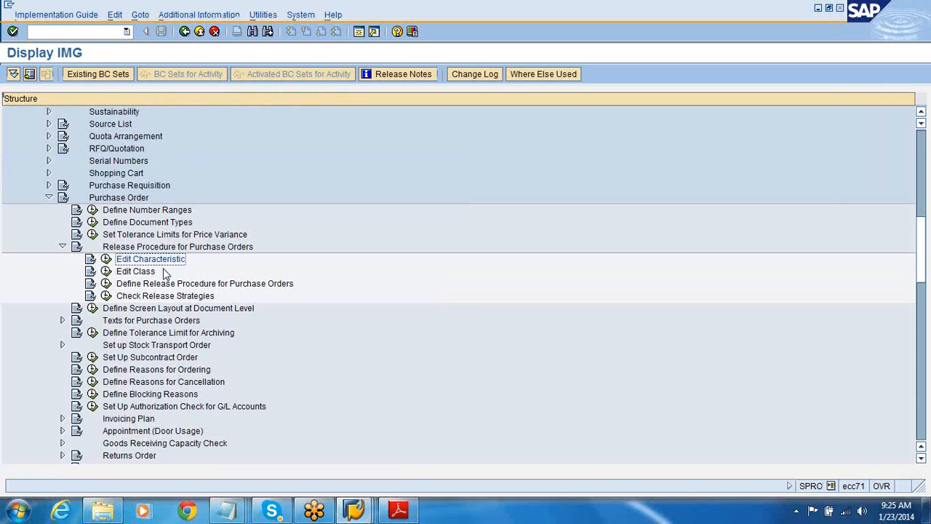
# Reopen class FRG_EKKO, copy the purchasing organization characteristic name FRG_EKKO_EKORG, and return to the implementation guide.
pyautogui.click(107, 272)
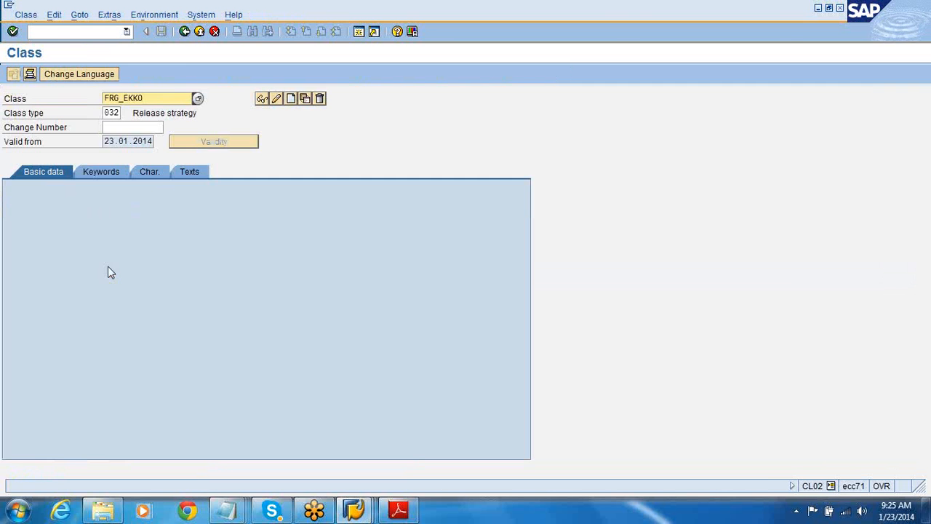
pyautogui.press('Return')
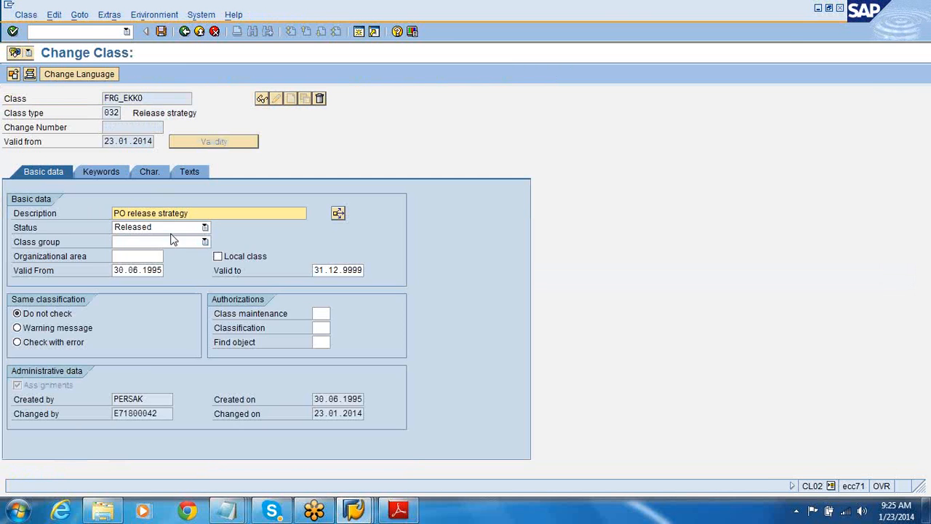
pyautogui.click(148, 172)
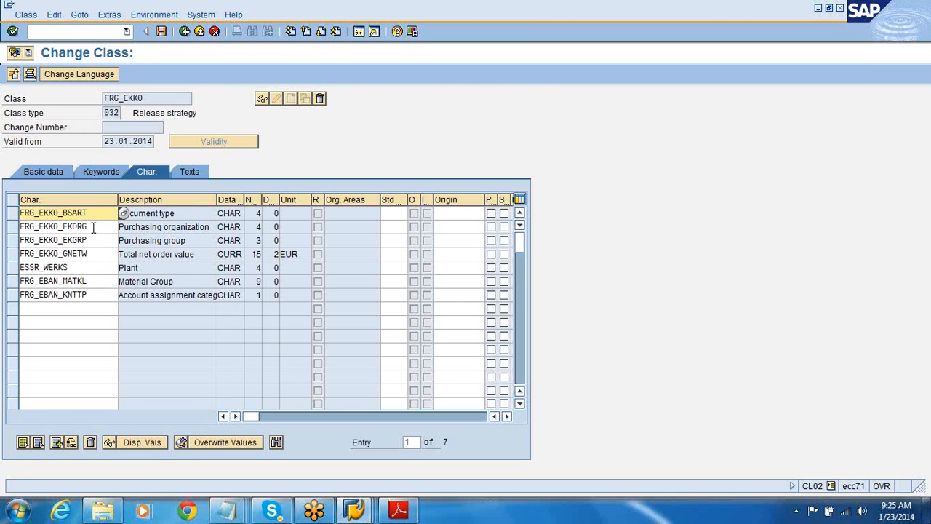
pyautogui.doubleClick(124, 226)
pyautogui.hotkey('ctrl', 'c')
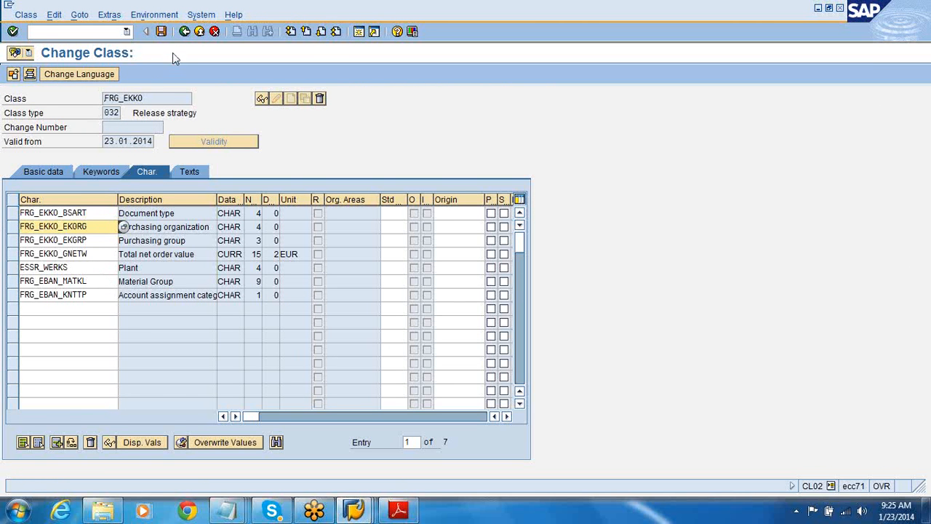
pyautogui.click(185, 32)
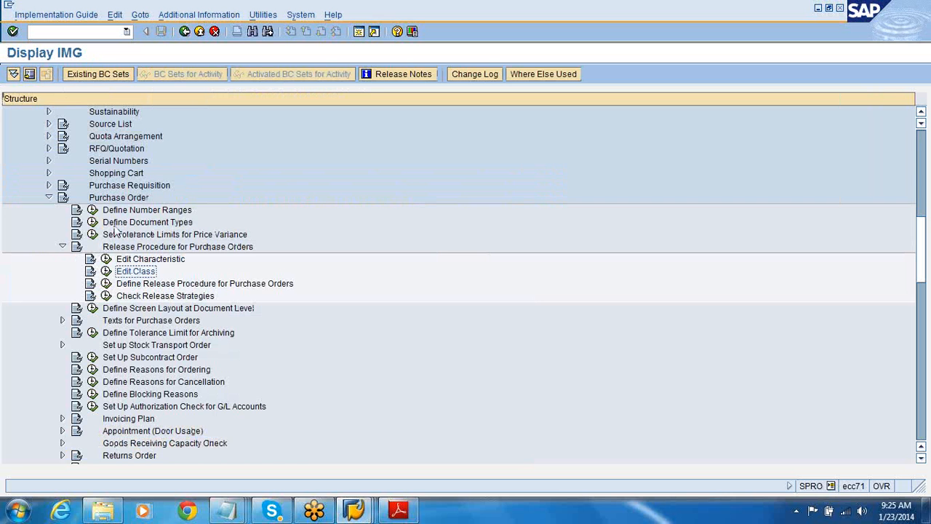
# Open characteristic FRG_EKKO_EKORG for changing through the Edit Characteristic activity, using the copied name.
pyautogui.click(106, 259)
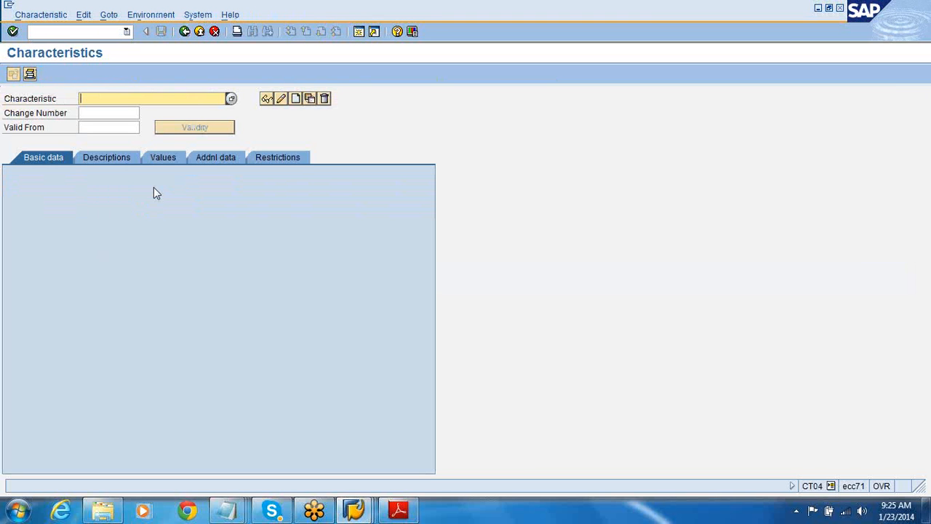
pyautogui.hotkey('ctrl', 'v')
pyautogui.press('Return')
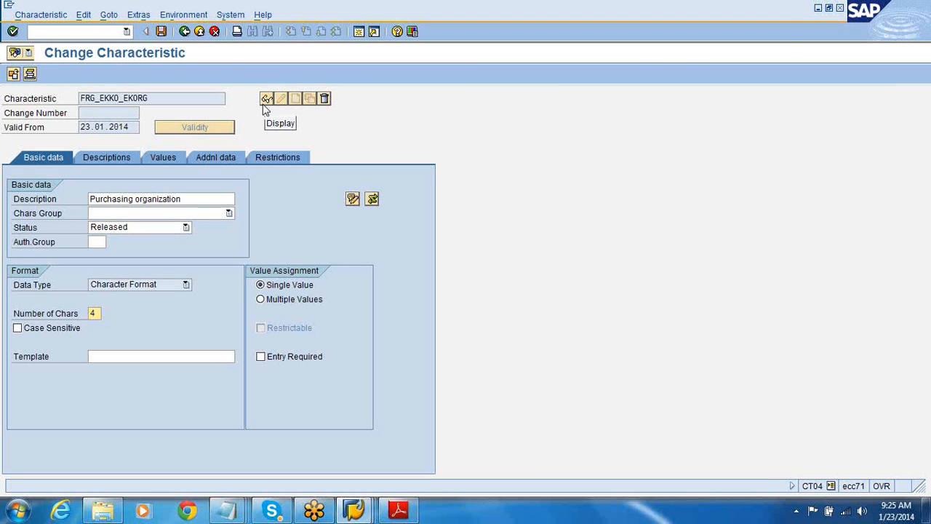
# Review the allowed purchasing organization values of characteristic FRG_EKKO_EKORG and return to the implementation guide.
pyautogui.click(160, 159)
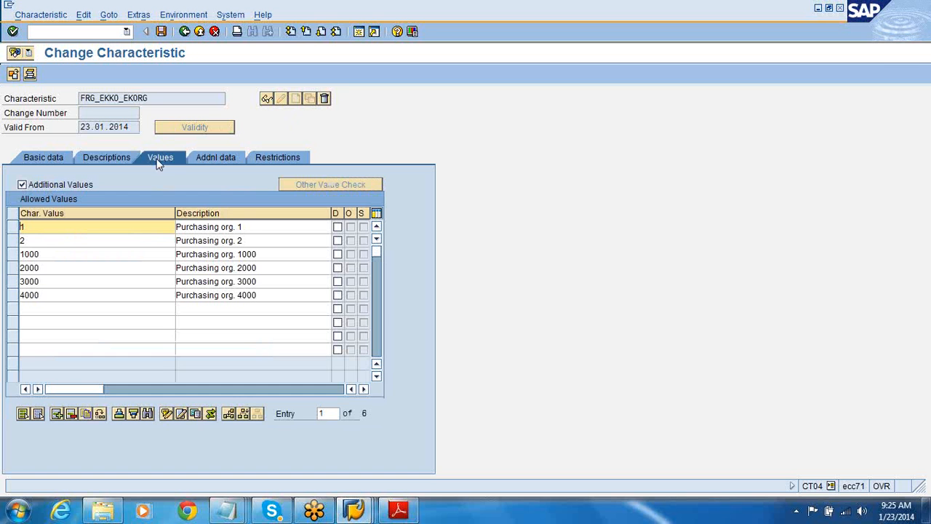
pyautogui.click(70, 254)
pyautogui.click(69, 272)
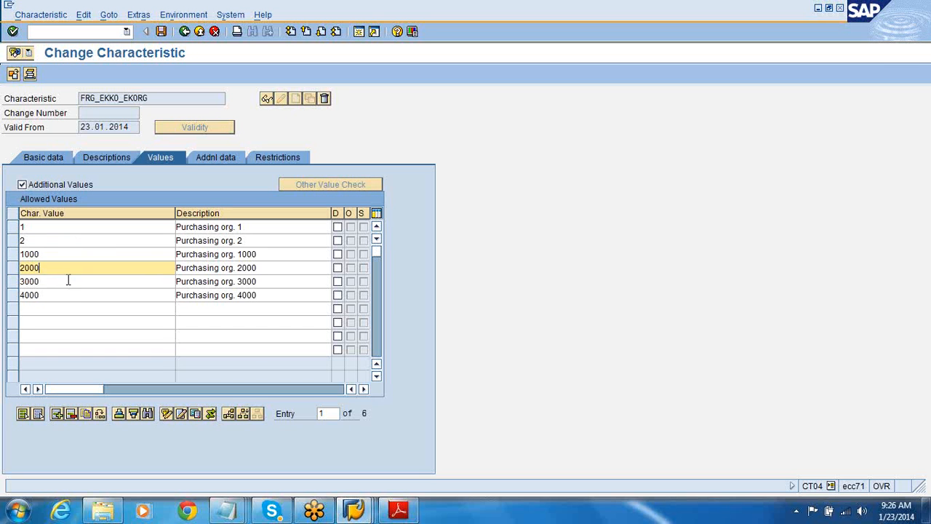
pyautogui.click(68, 280)
pyautogui.click(67, 296)
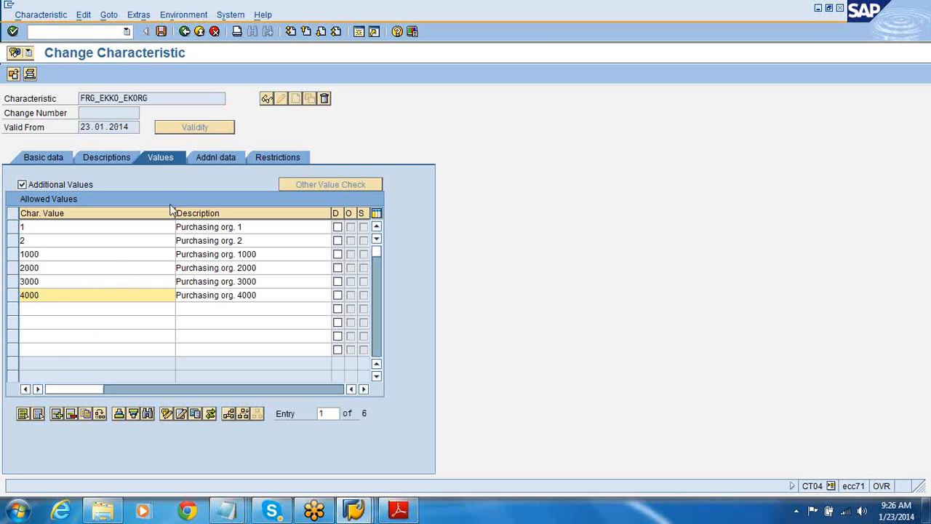
pyautogui.click(186, 32)
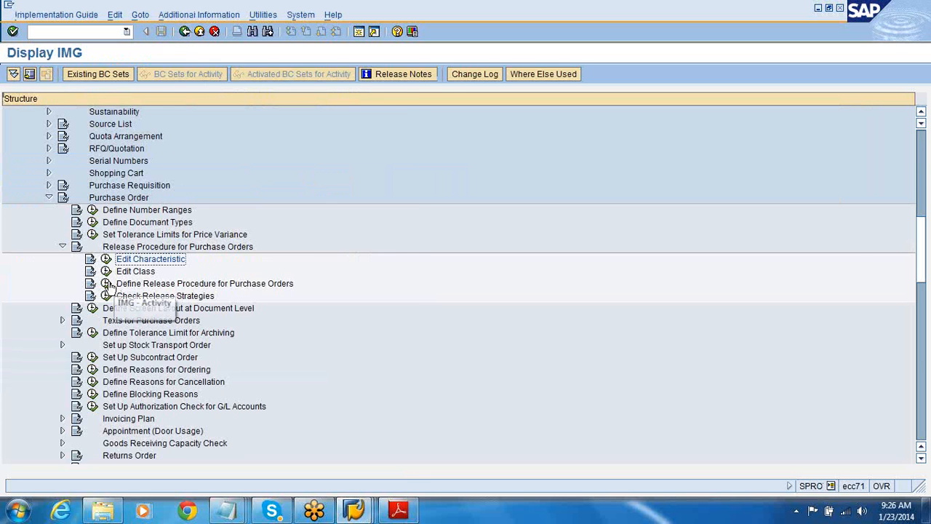
# Open Release Groups in the purchase order release procedure and examine group 02's release object, class and description.
pyautogui.click(106, 283)
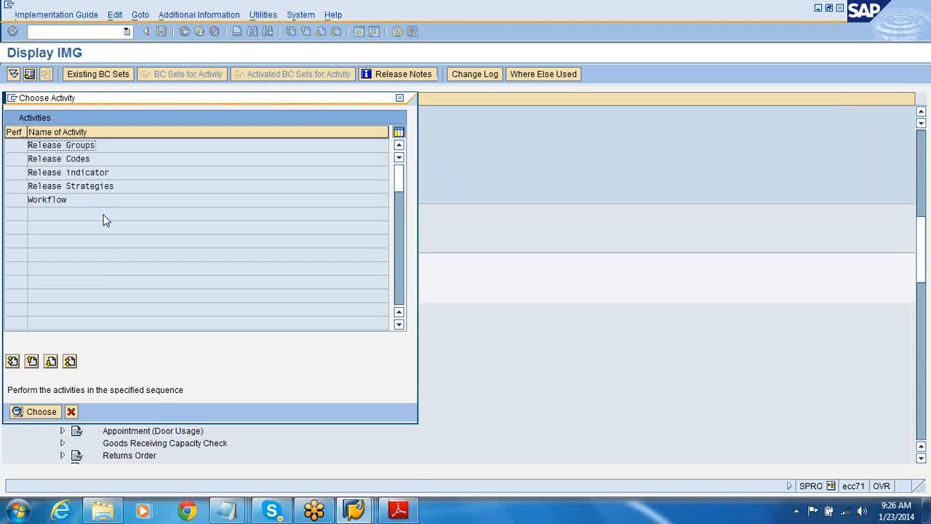
pyautogui.doubleClick(93, 145)
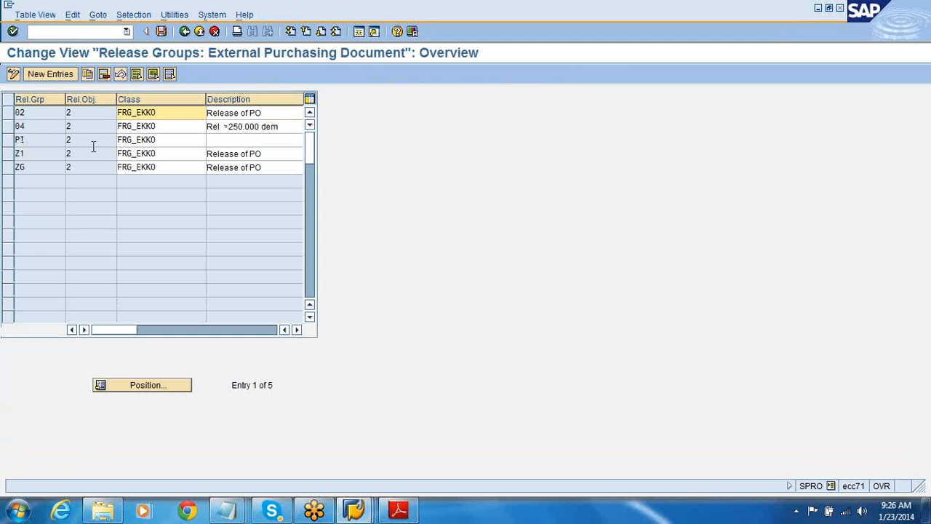
pyautogui.click(35, 113)
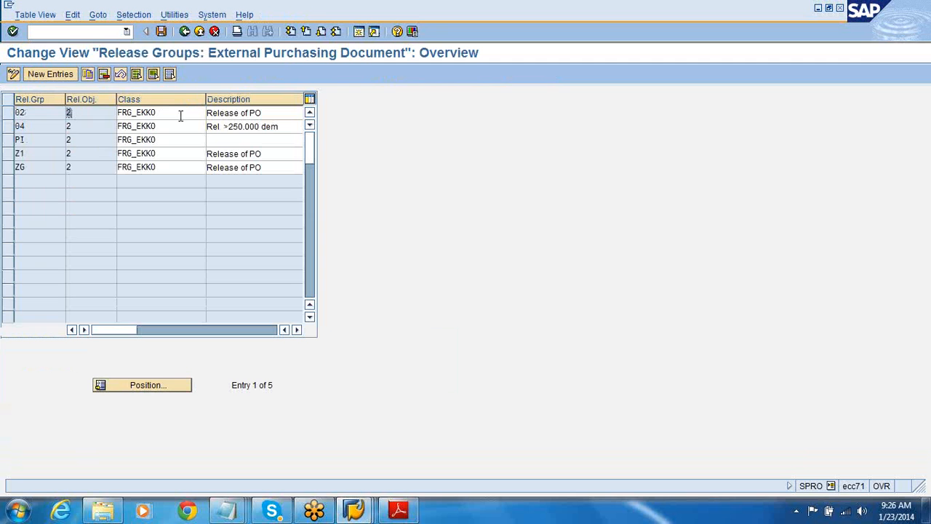
pyautogui.moveTo(180, 117); pyautogui.dragTo(117, 119)
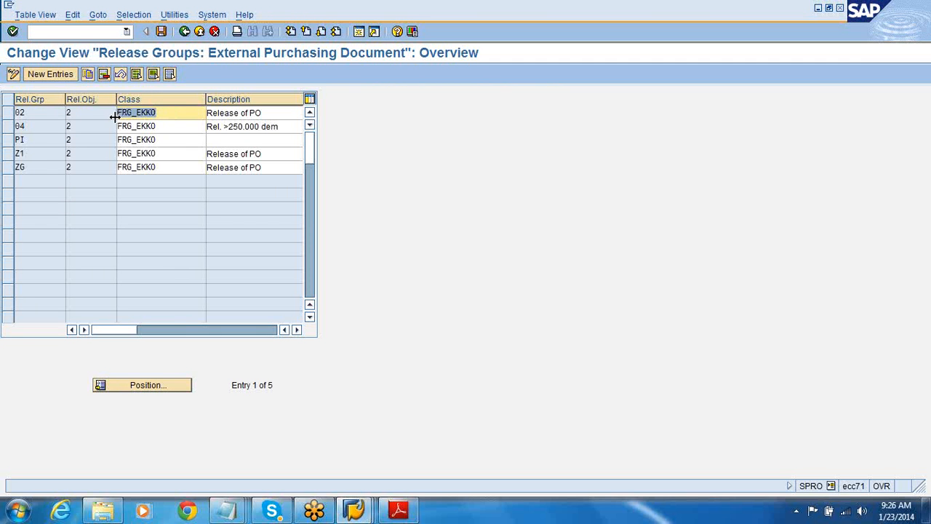
pyautogui.doubleClick(96, 114)
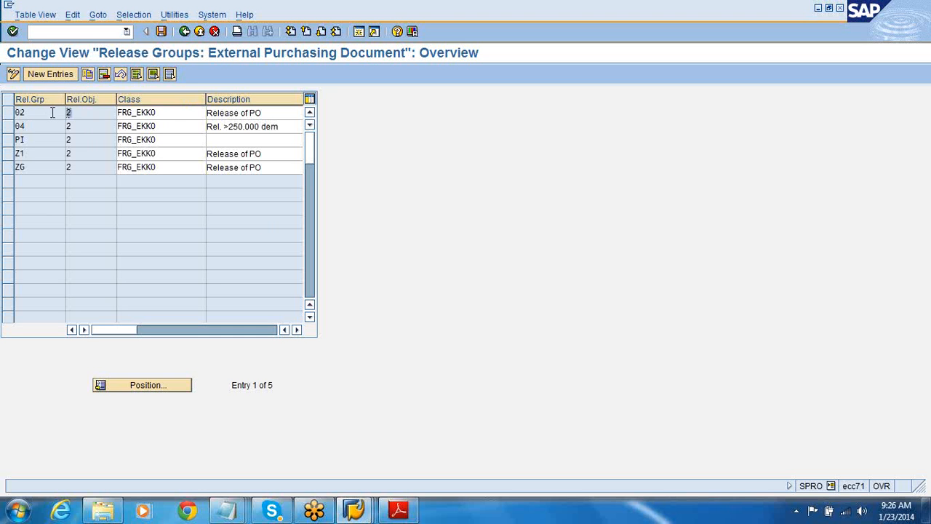
pyautogui.moveTo(160, 114); pyautogui.dragTo(106, 115)
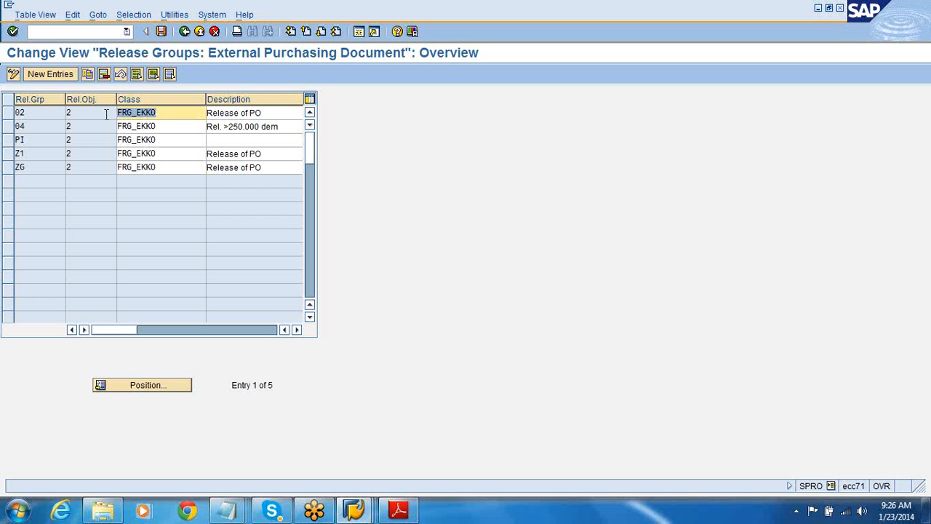
pyautogui.click(270, 113)
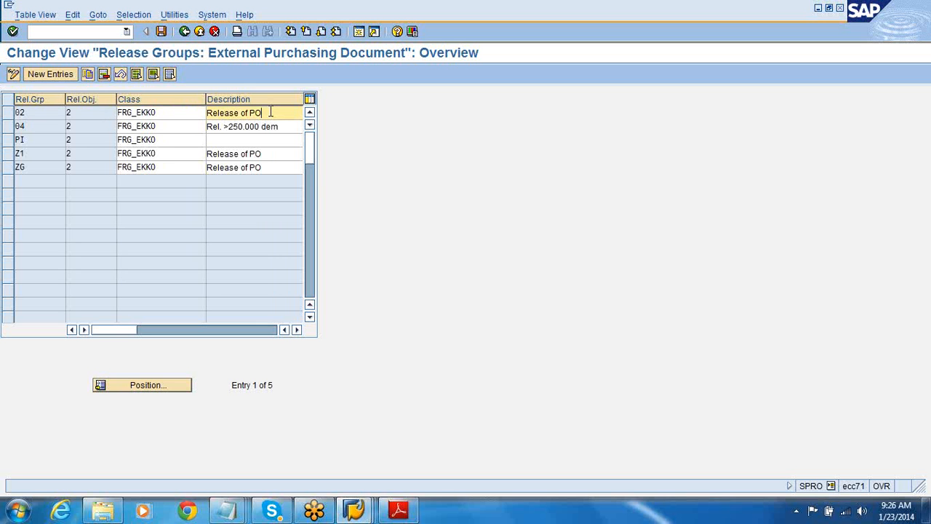
pyautogui.click(184, 31)
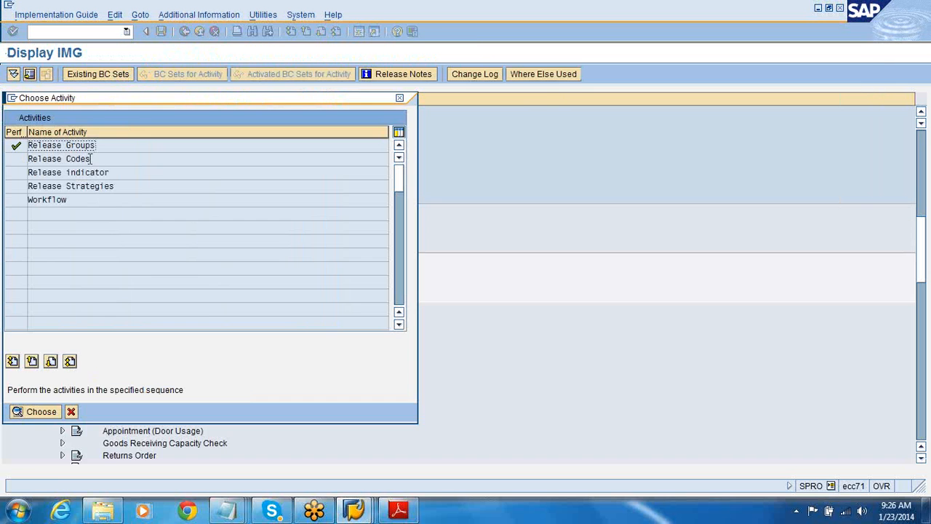
# Open Release Codes and copy group 02's Team leader code PU as a new entry with code Z9.
pyautogui.doubleClick(93, 159)
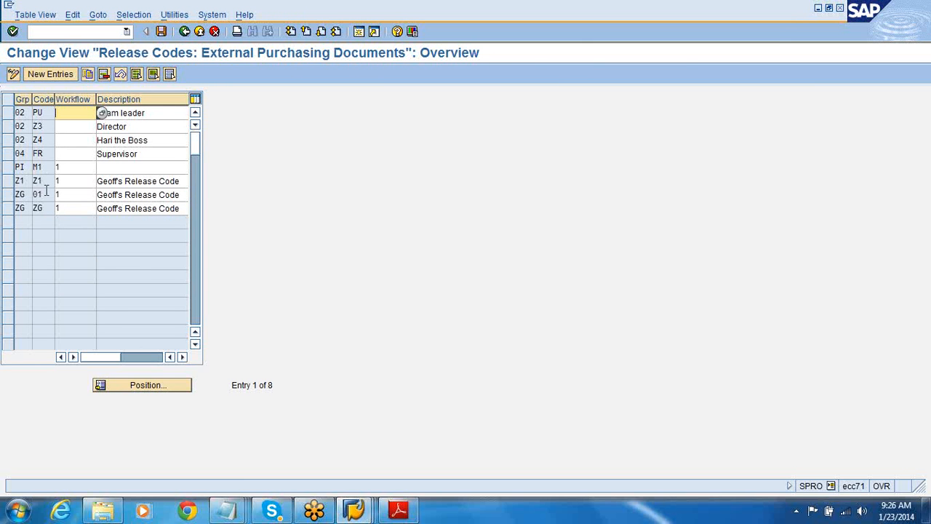
pyautogui.click(7, 114)
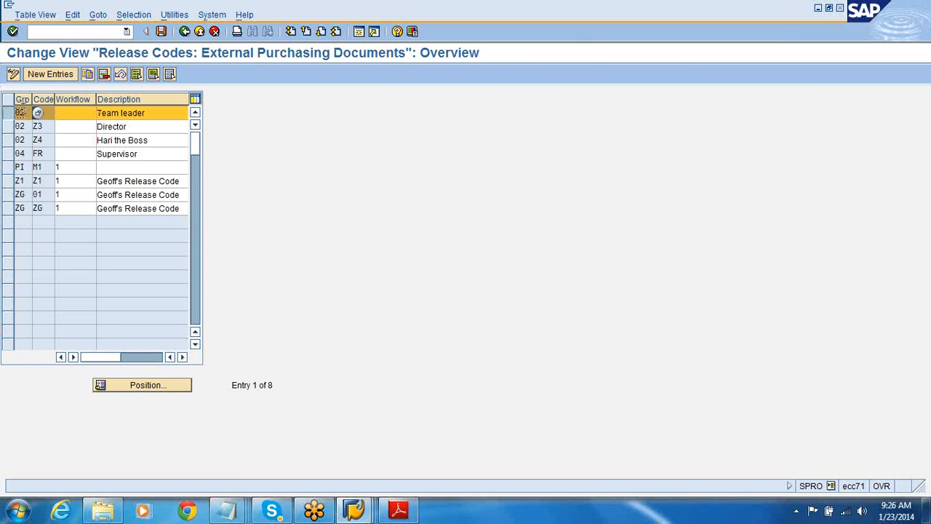
pyautogui.click(88, 75)
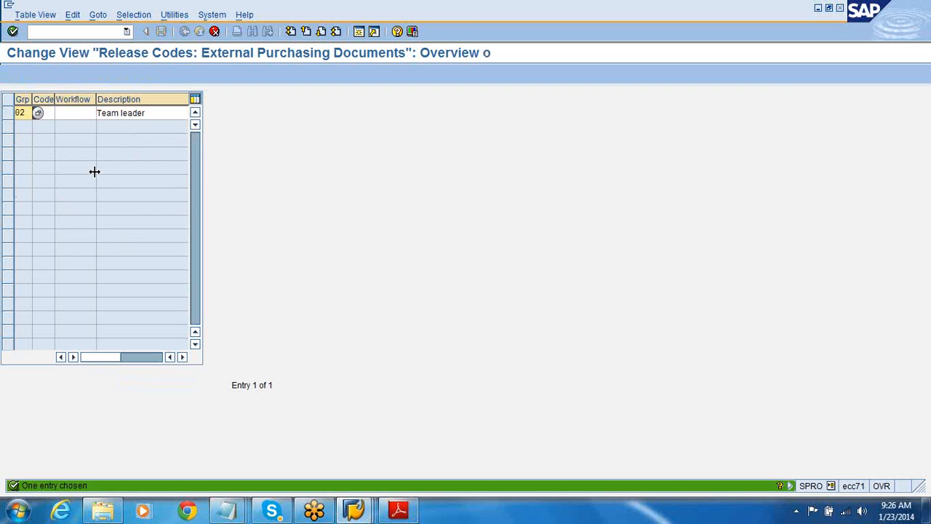
pyautogui.click(52, 114)
pyautogui.write('PU')
pyautogui.press('BackSpace')
pyautogui.press('BackSpace')
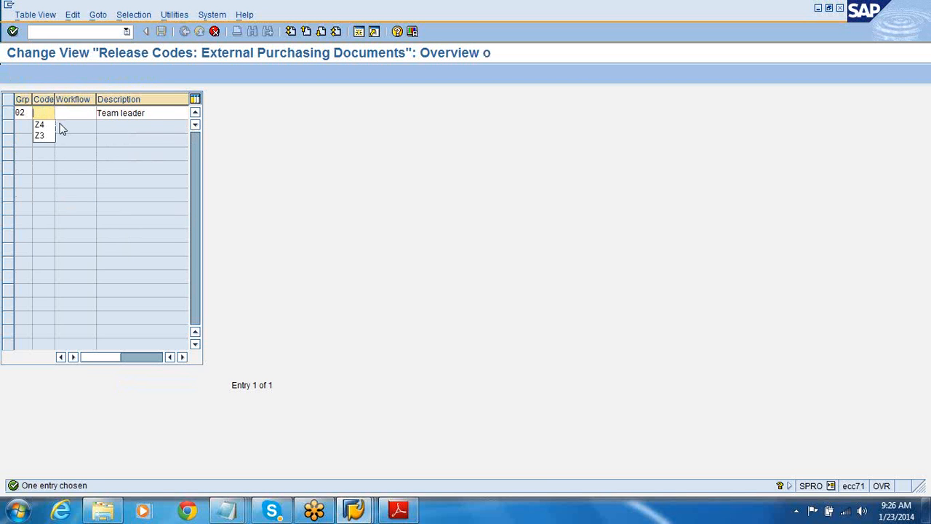
pyautogui.write('Z9')
pyautogui.press('BackSpace')
pyautogui.write('9')
# Describe the copied release code Z9 as "Finance mgr" and confirm the copy.
pyautogui.moveTo(153, 114); pyautogui.dragTo(83, 116)
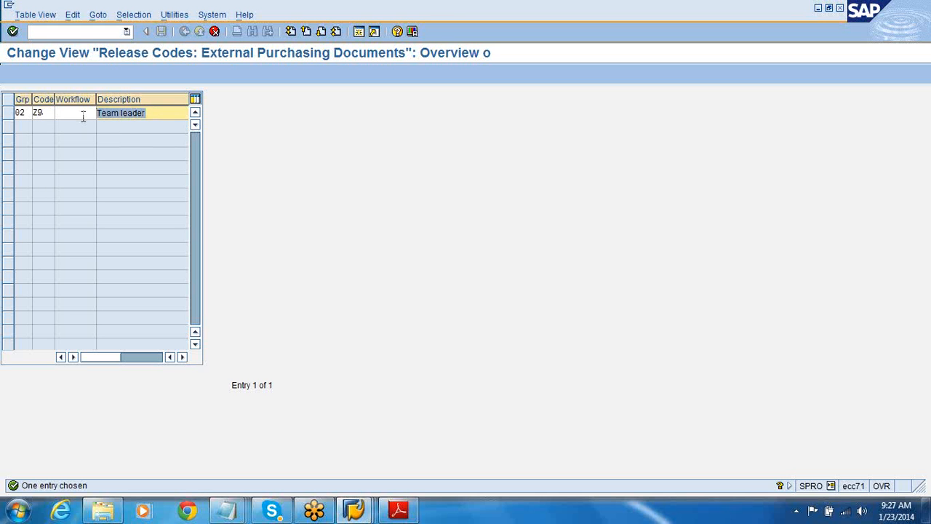
pyautogui.write('F')
pyautogui.press('BackSpace')
pyautogui.write('Finance mgr')
pyautogui.press('Return')
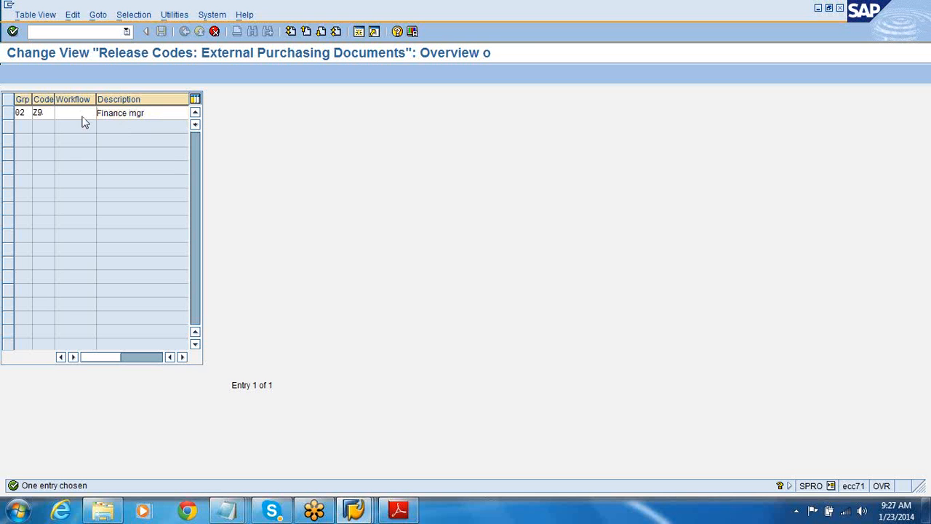
# Save the new release code Z9 under the proposed customizing request and return to the activity list.
pyautogui.click(43, 114)
pyautogui.moveTo(105, 115); pyautogui.dragTo(56, 114)
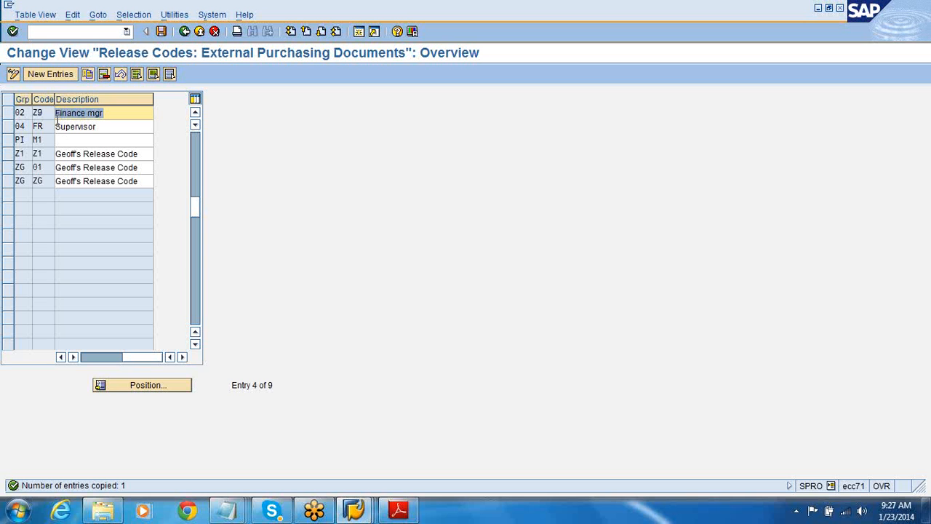
pyautogui.click(50, 115)
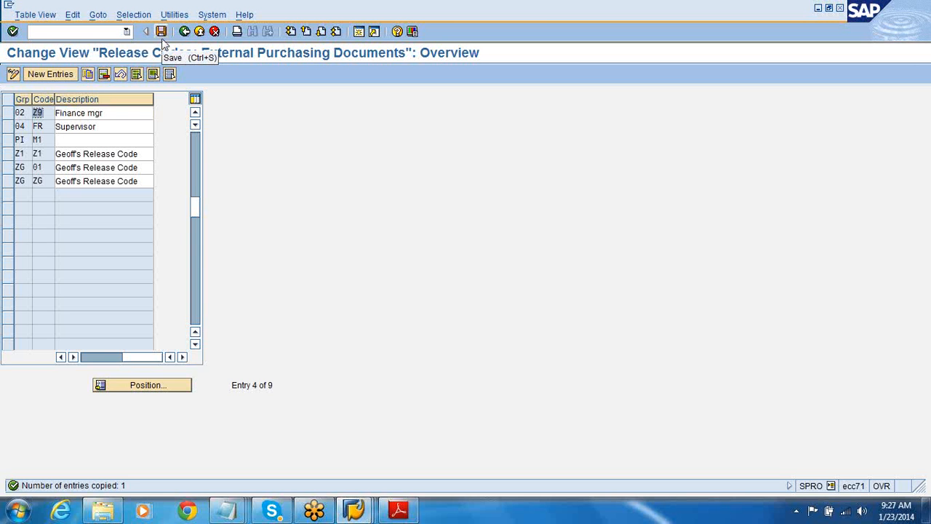
pyautogui.click(161, 31)
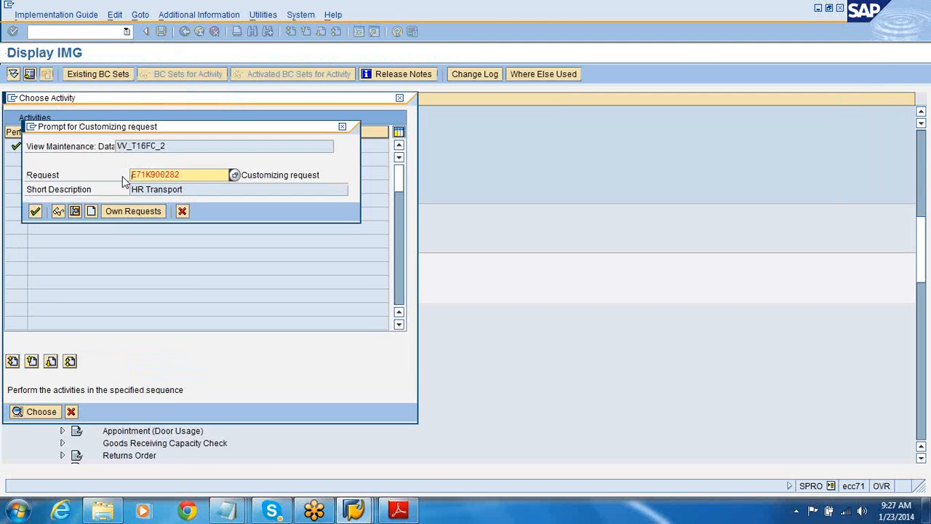
pyautogui.click(35, 211)
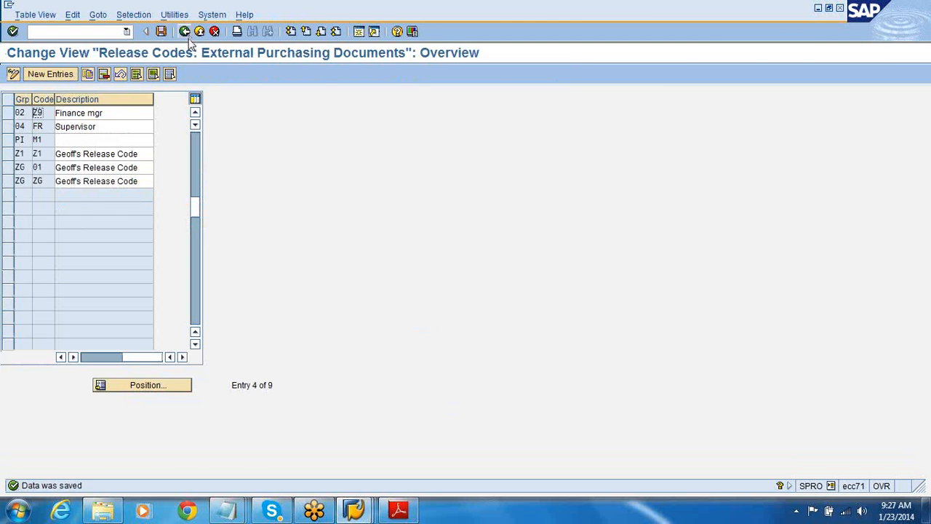
pyautogui.click(184, 32)
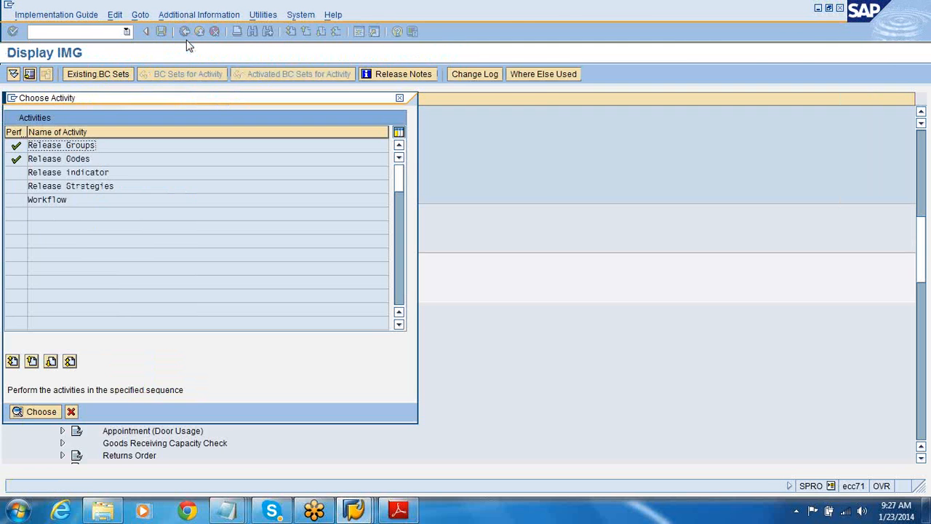
# Open Release Strategies and copy group 02's strategy PU as a new strategy Z9.
pyautogui.doubleClick(102, 186)
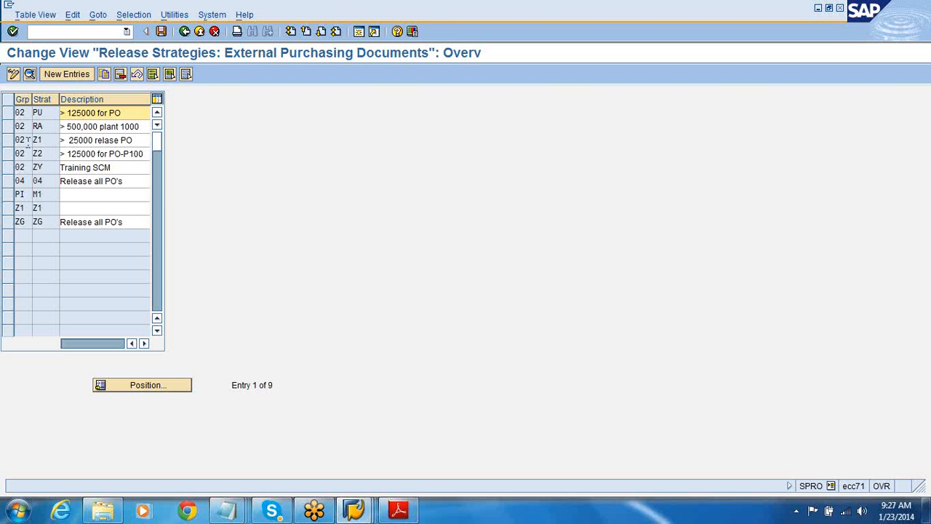
pyautogui.click(8, 112)
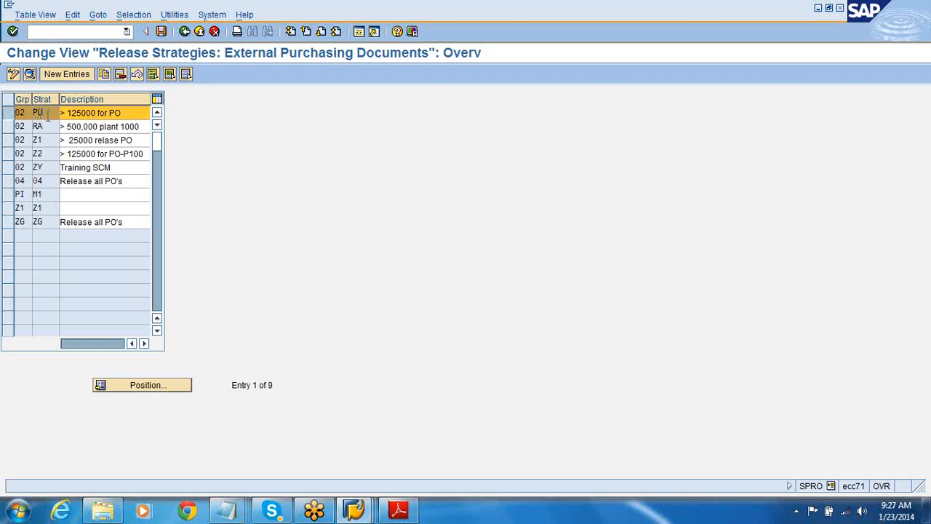
pyautogui.click(104, 74)
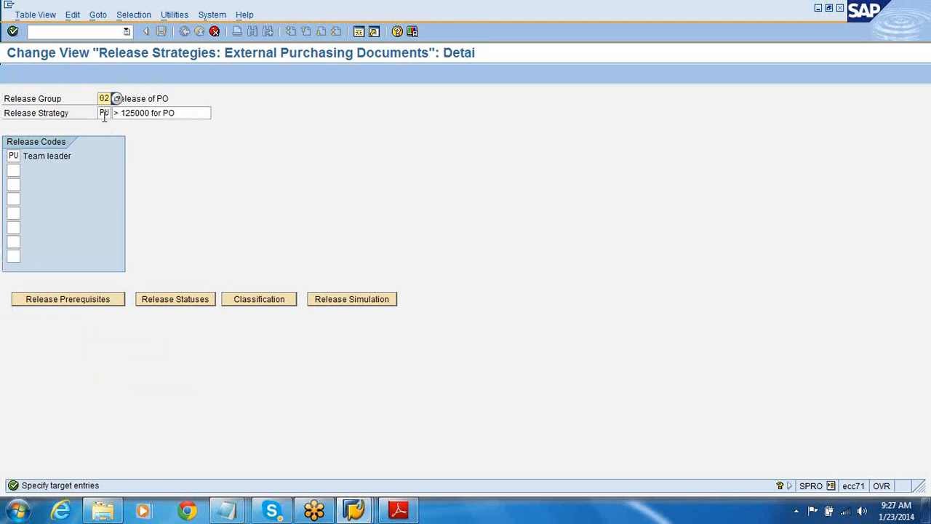
pyautogui.click(104, 115)
pyautogui.write('Z1')
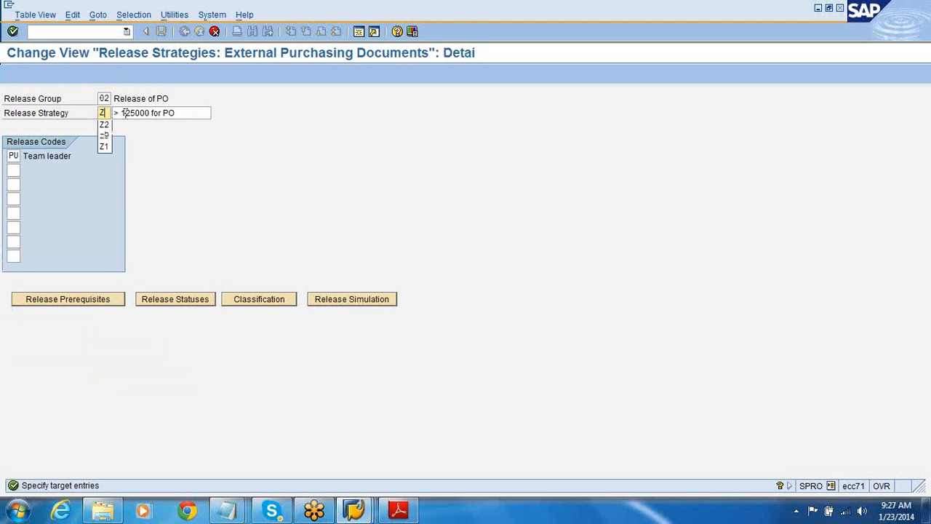
pyautogui.press('BackSpace')
pyautogui.write('9')
# Replace the description of release strategy Z9 with "Material group 001".
pyautogui.moveTo(121, 113); pyautogui.dragTo(194, 122)
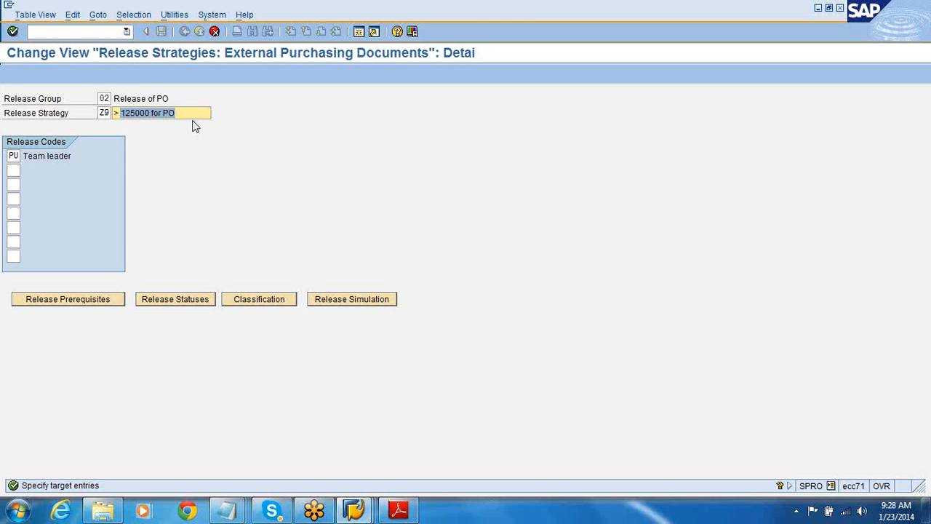
pyautogui.press('BackSpace')
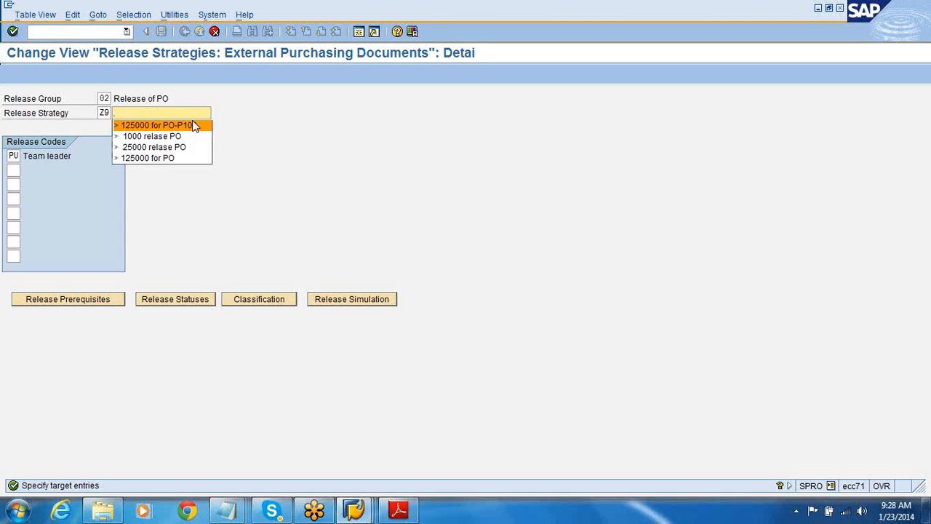
pyautogui.write('Material grup')
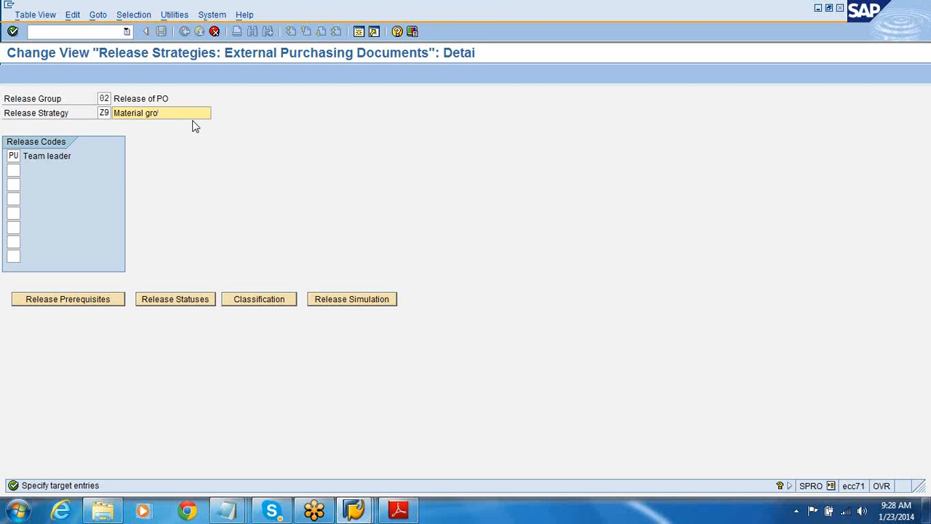
pyautogui.write('up001')
pyautogui.press('Return')
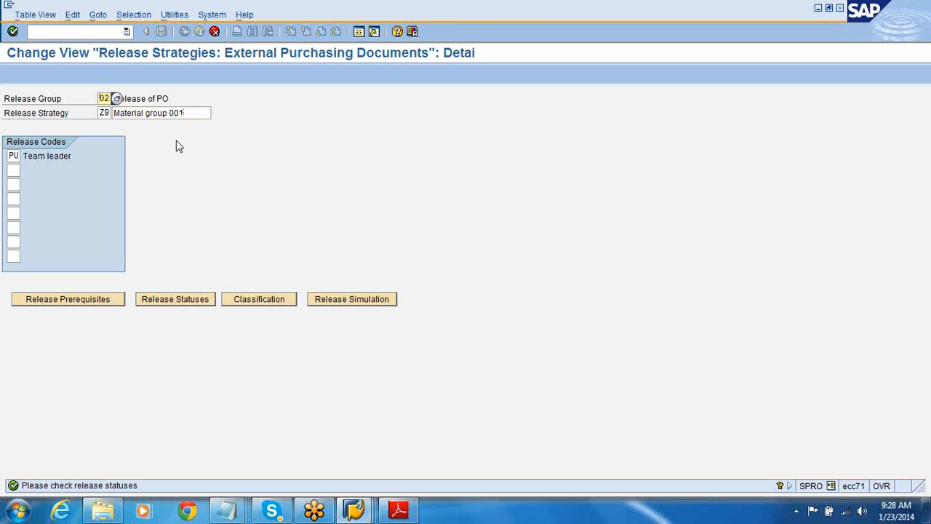
# Replace the copied release code PU in strategy Z9 with release code Z9.
pyautogui.click(12, 155)
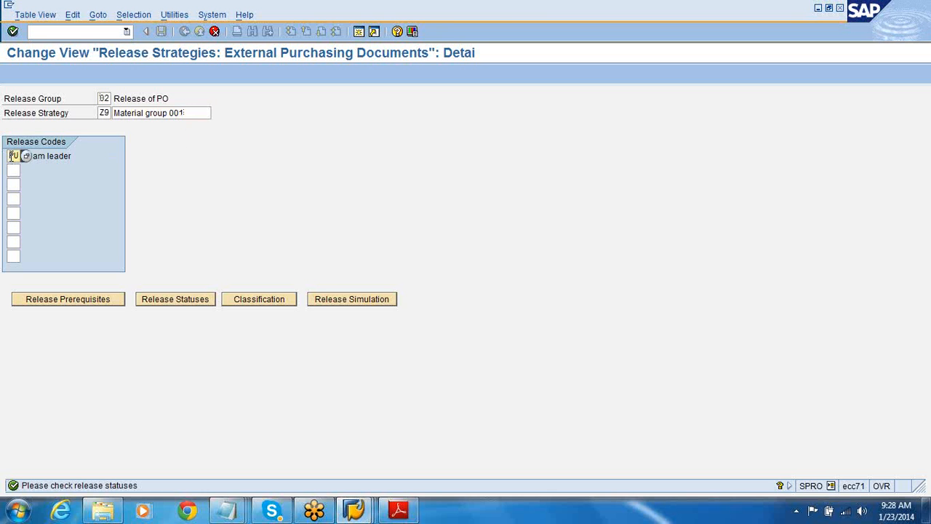
pyautogui.write('Z9')
pyautogui.press('Return')
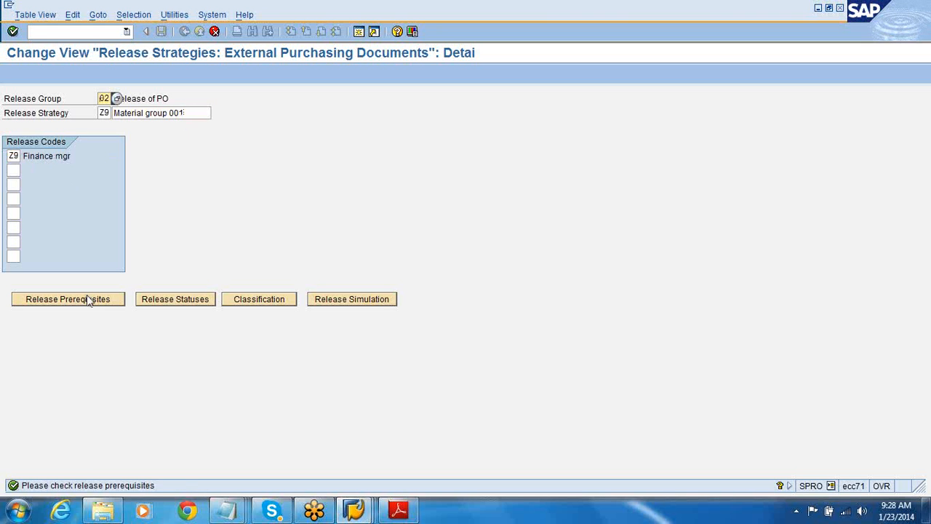
# Check and accept the release prerequisites and release statuses of strategy Z9.
pyautogui.click(87, 300)
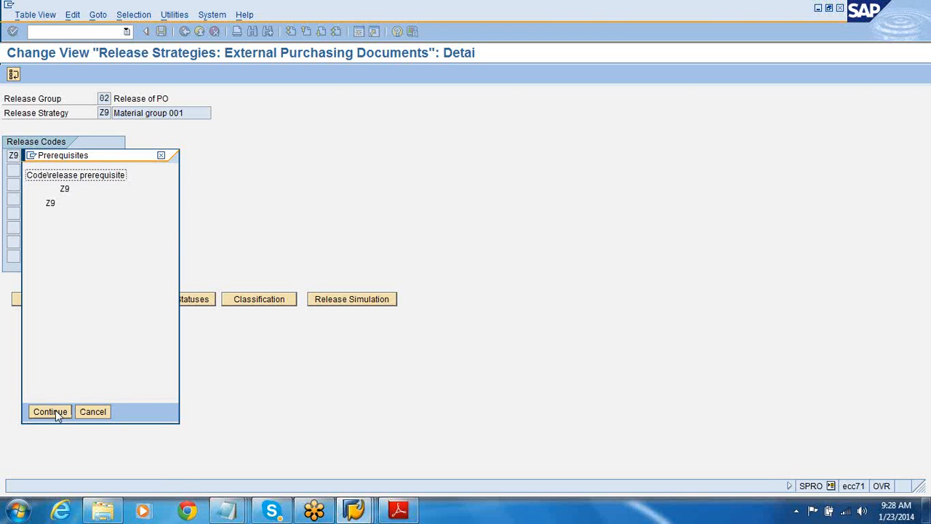
pyautogui.click(56, 412)
pyautogui.click(172, 301)
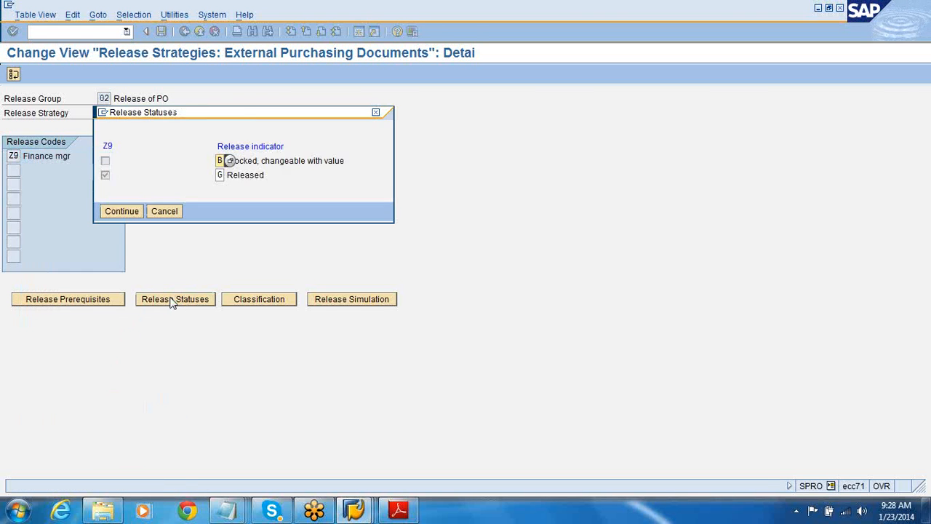
pyautogui.click(122, 211)
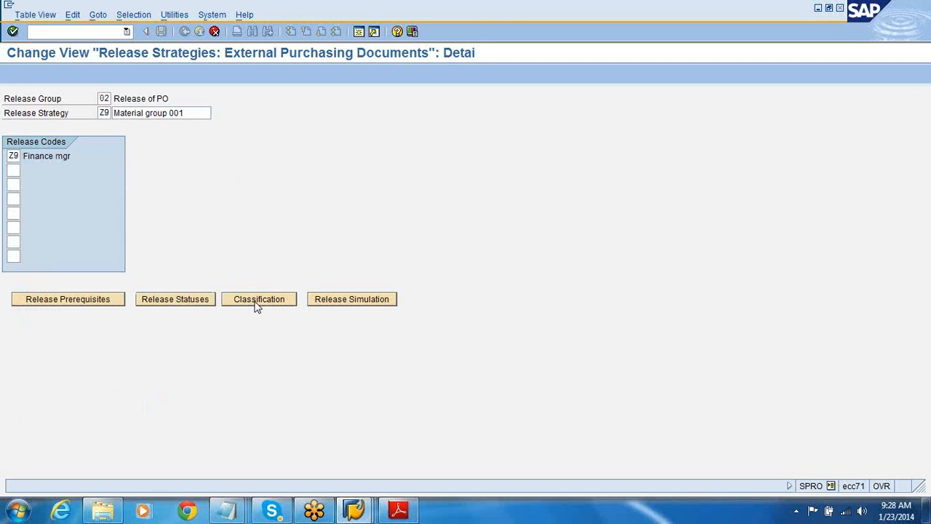
# In the classification of strategy Z9, set Material Group to 001 and the account assignment category to K.
pyautogui.click(256, 303)
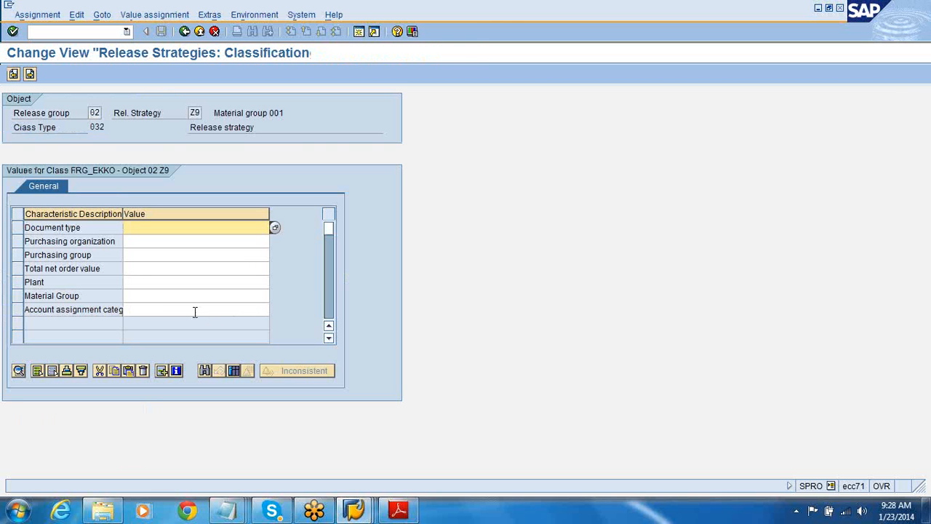
pyautogui.click(191, 310)
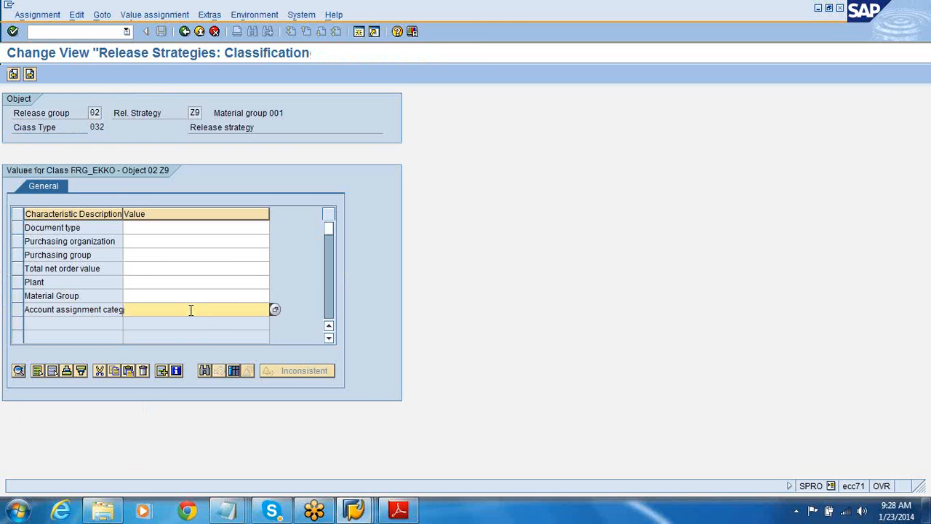
pyautogui.write('K')
pyautogui.press('BackSpace')
pyautogui.click(175, 296)
pyautogui.write('0')
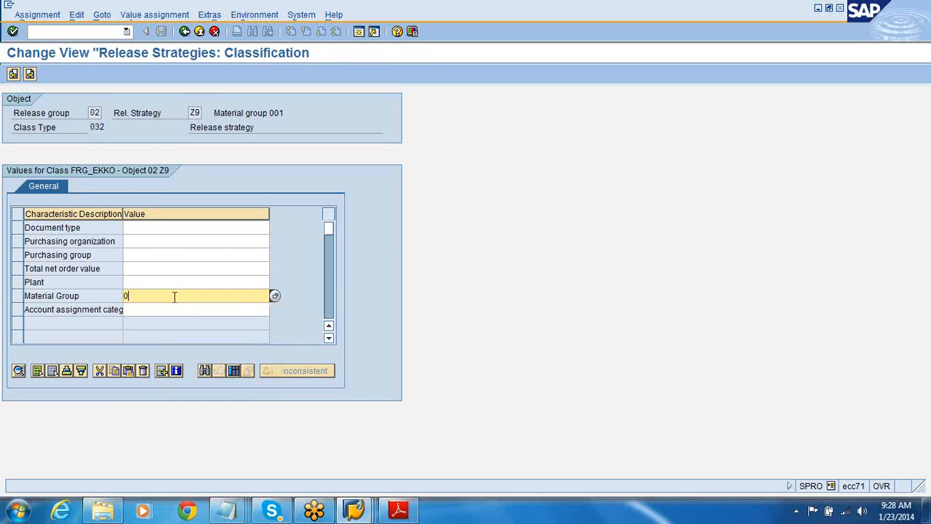
pyautogui.write('01')
pyautogui.click(169, 310)
pyautogui.write('K')
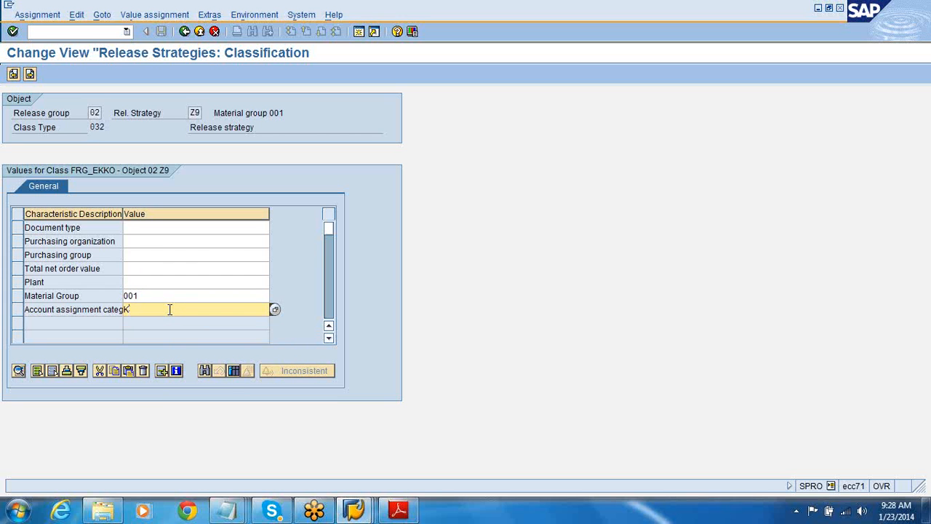
pyautogui.press('Return')
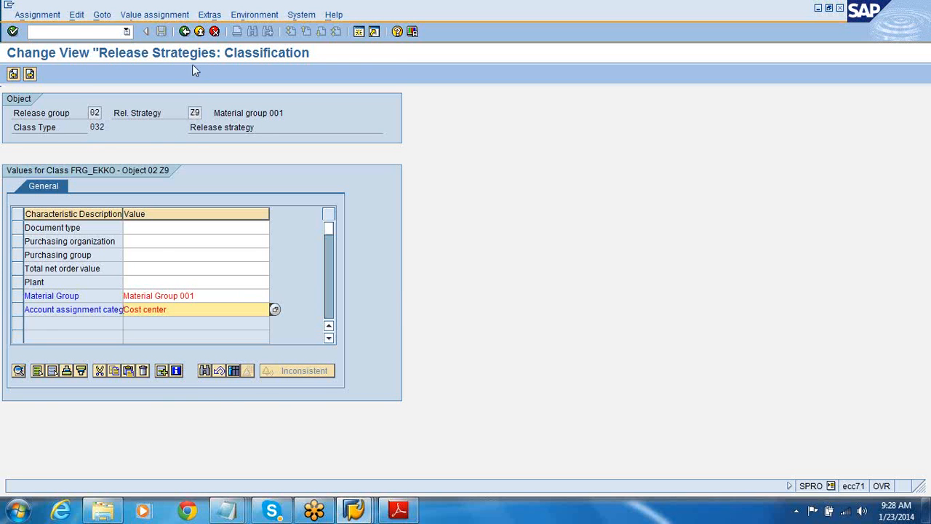
# Leave the classification, save strategy Z9 under the proposed customizing request, and locate its entry in the strategy list.
pyautogui.click(185, 33)
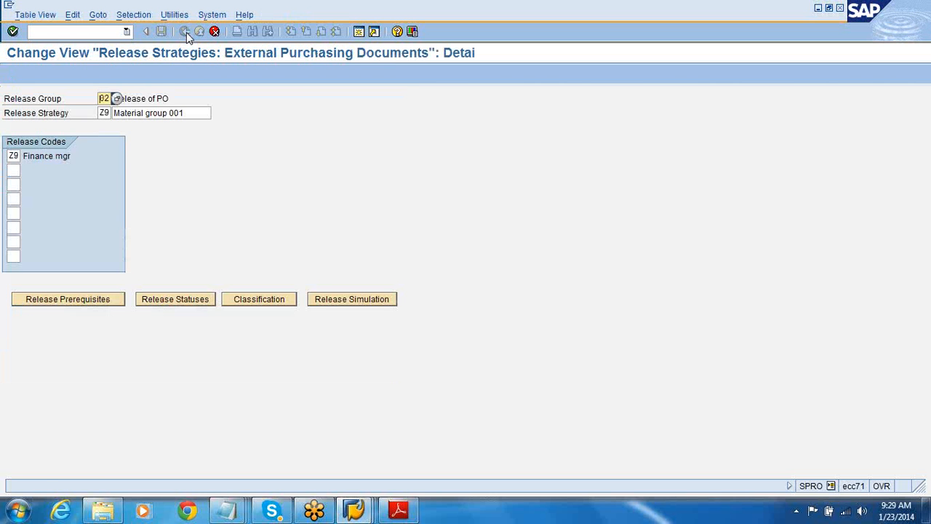
pyautogui.press('Return')
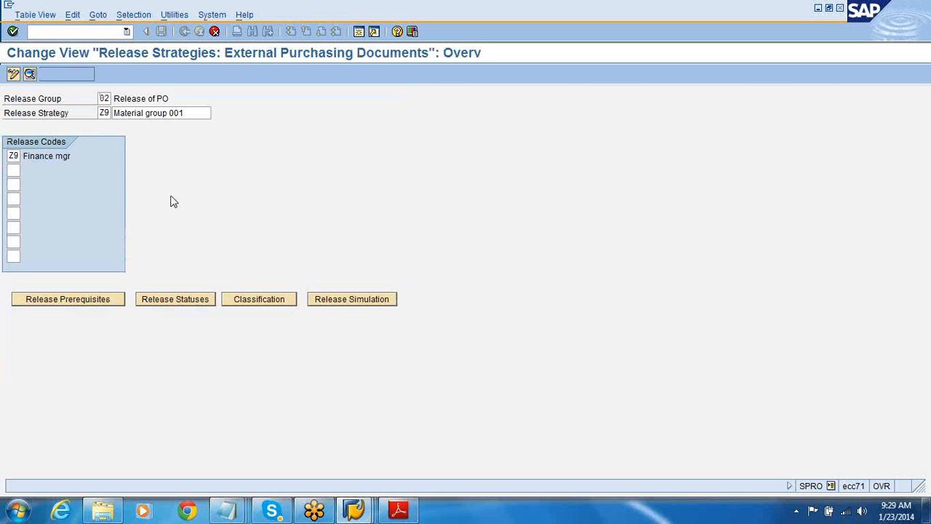
pyautogui.click(161, 31)
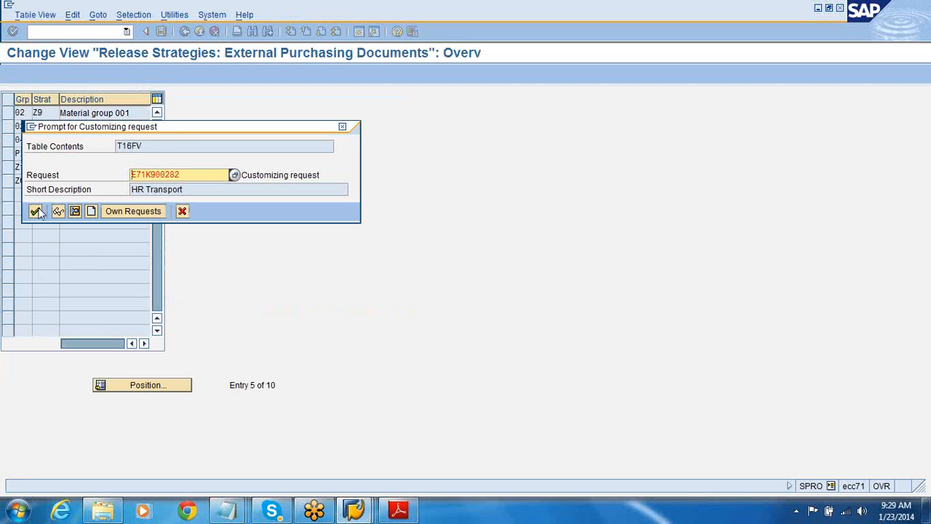
pyautogui.click(35, 211)
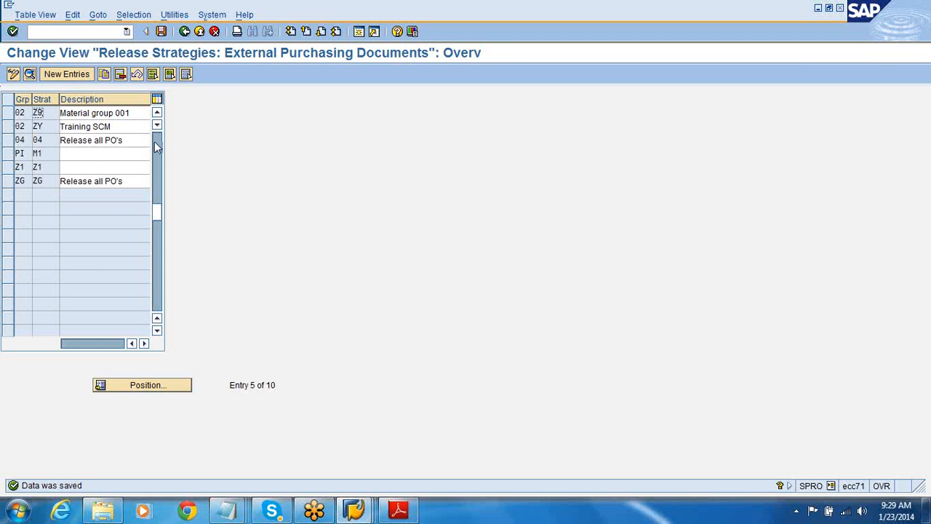
pyautogui.click(161, 149)
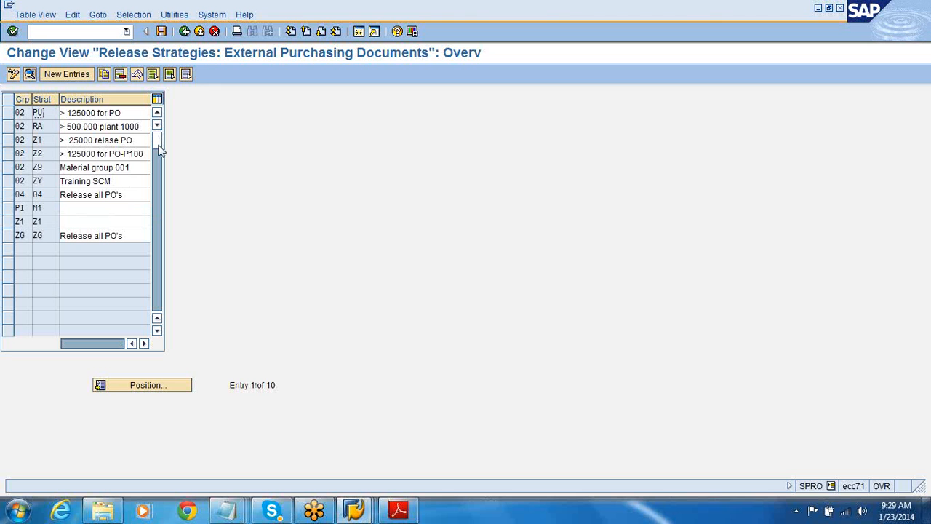
pyautogui.click(133, 171)
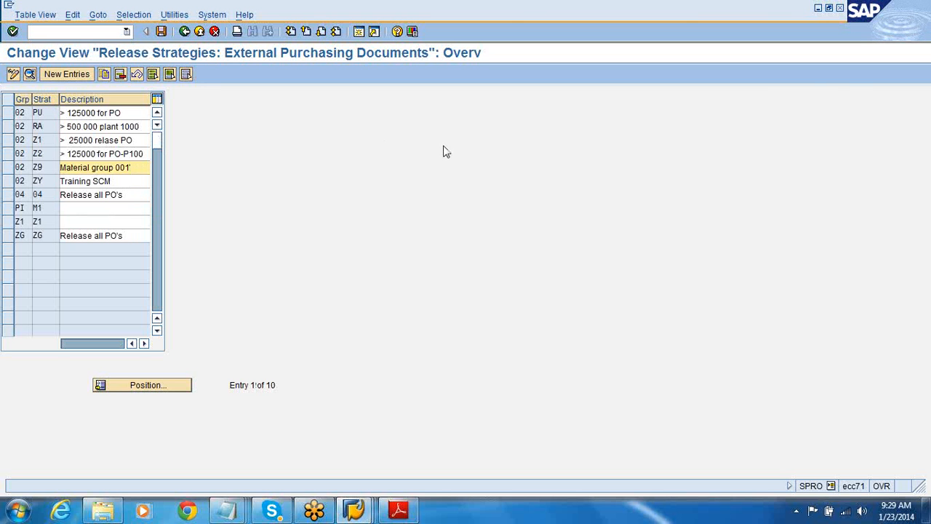
# Switch to the Create Purchase Order session and assign vendor 1000 to the standard PO.
pyautogui.click(917, 31)
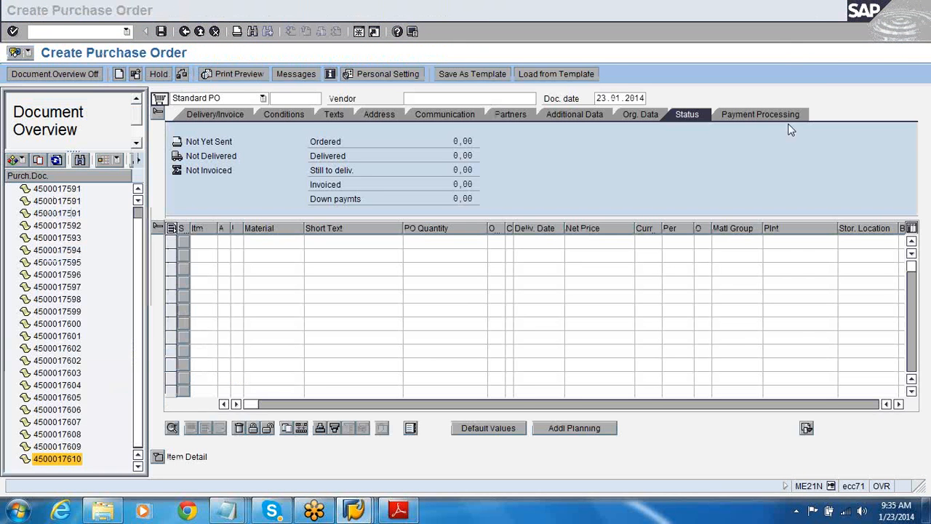
pyautogui.click(582, 7)
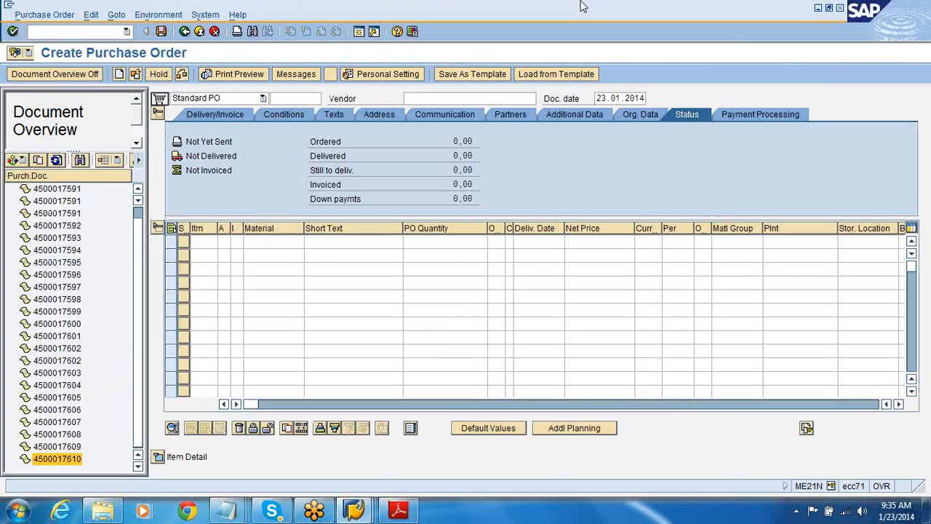
pyautogui.click(734, 36)
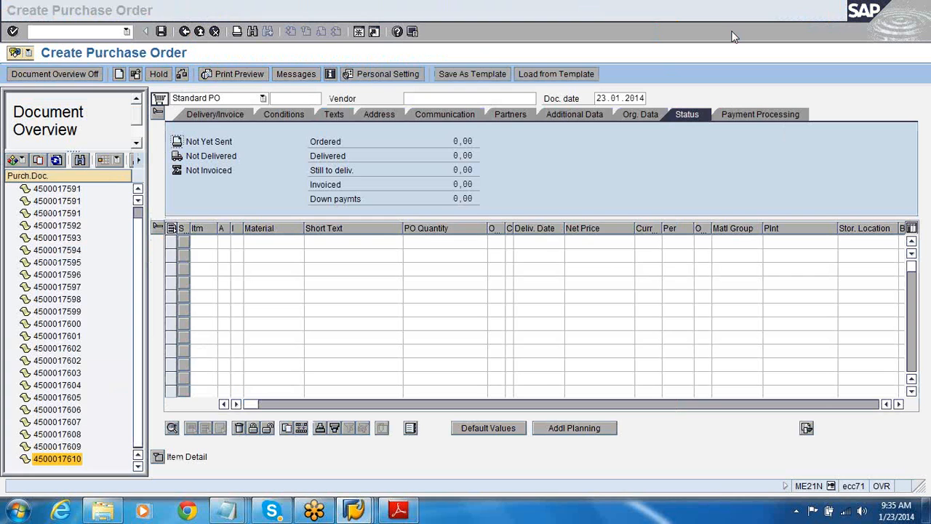
pyautogui.click(734, 36)
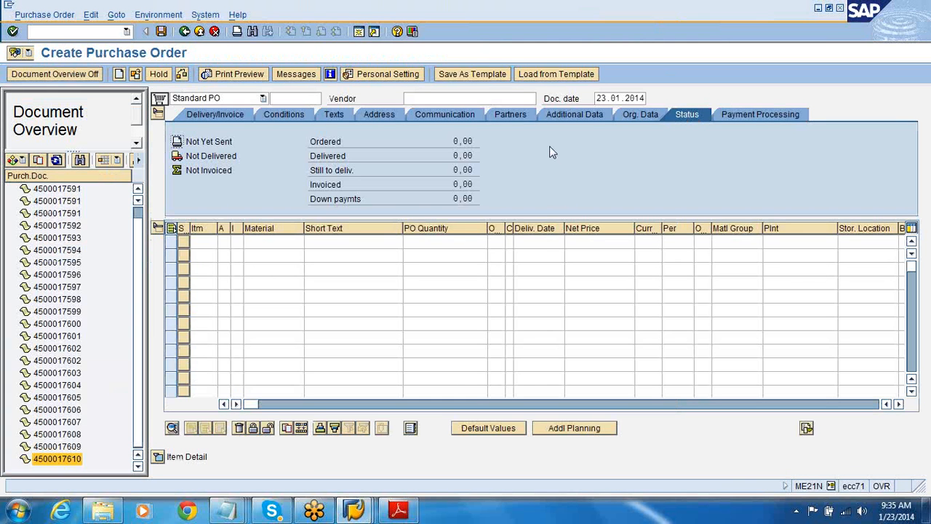
pyautogui.click(507, 98)
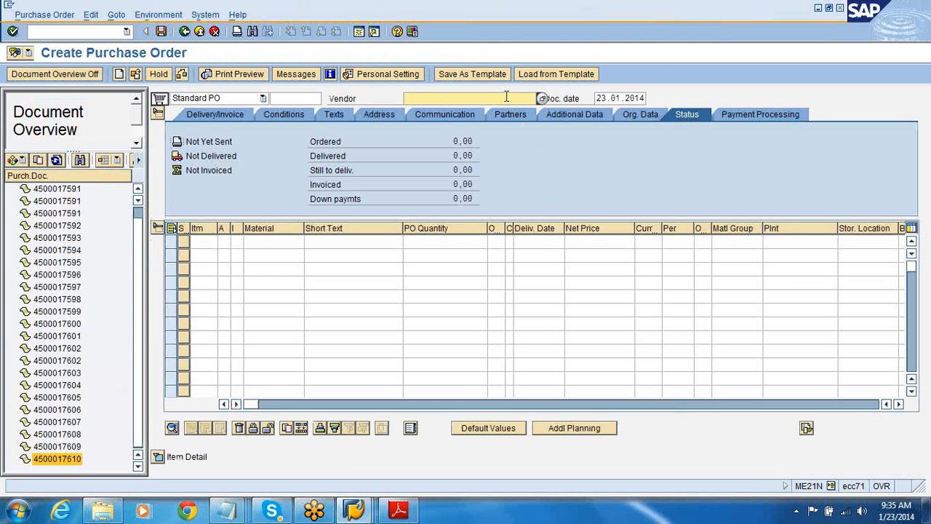
pyautogui.write('1000')
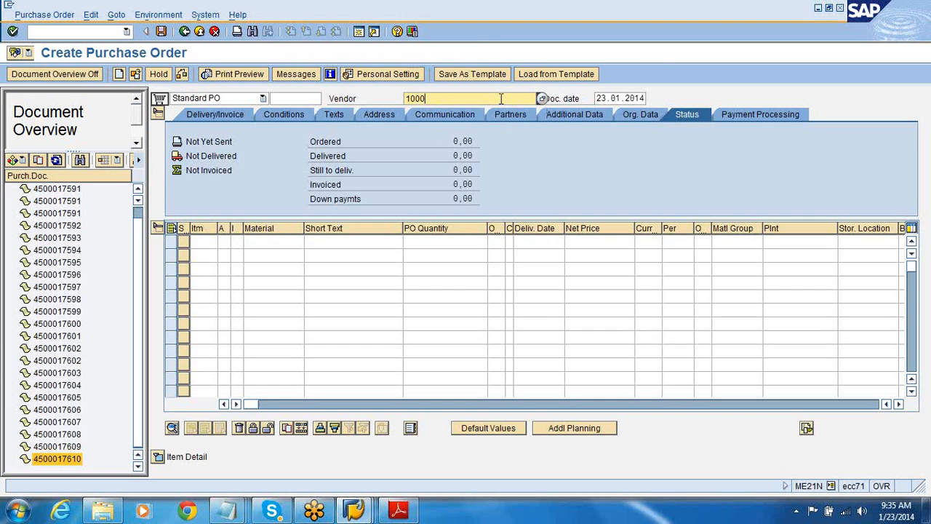
pyautogui.press('Return')
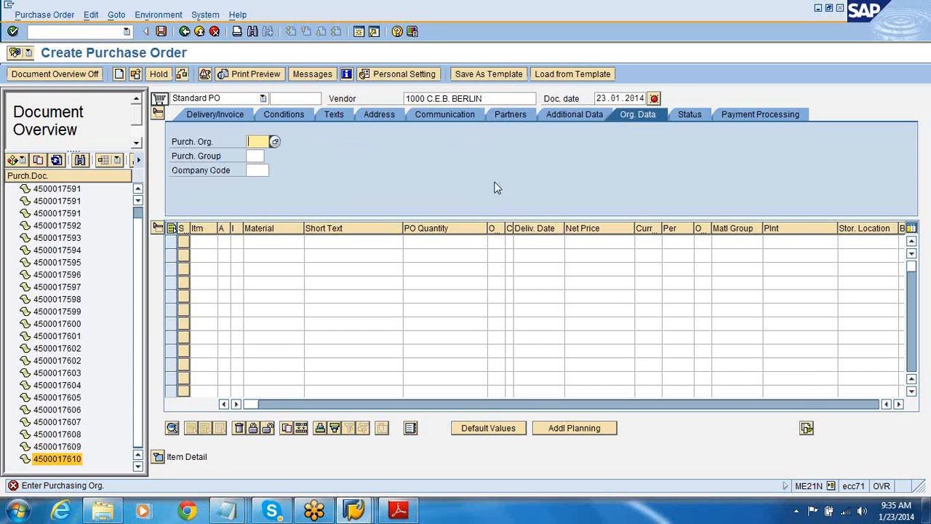
# Set the organizational data to purchasing organization 1000, purchasing group 001 and company code 1000.
pyautogui.write('10')
pyautogui.press('Tab')
pyautogui.write('001')
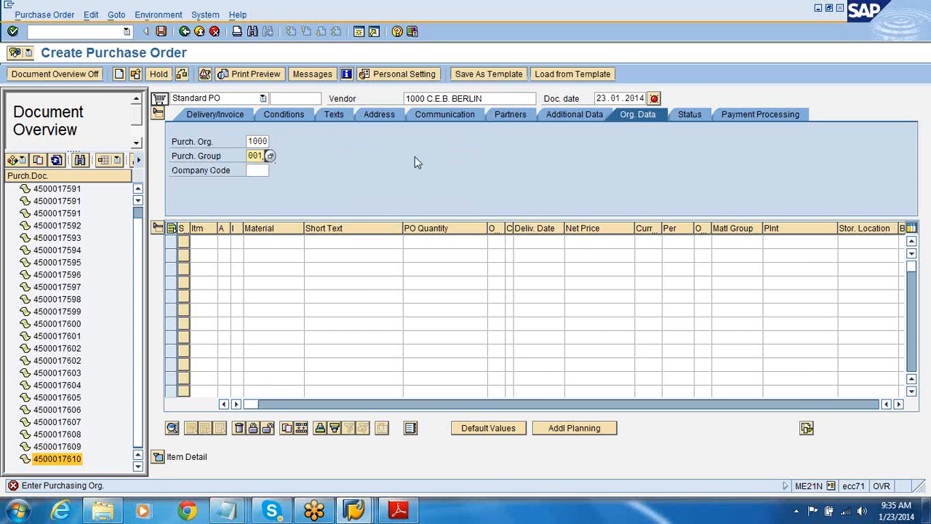
pyautogui.press('Tab')
pyautogui.write('1000')
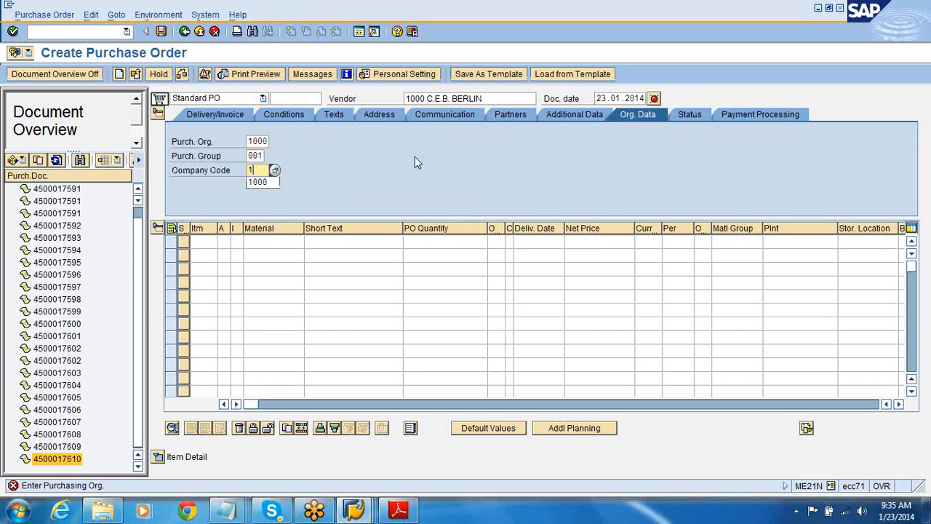
# Enter the first item with material group 001, account assignment category K and short text "test po for release".
pyautogui.click(720, 243)
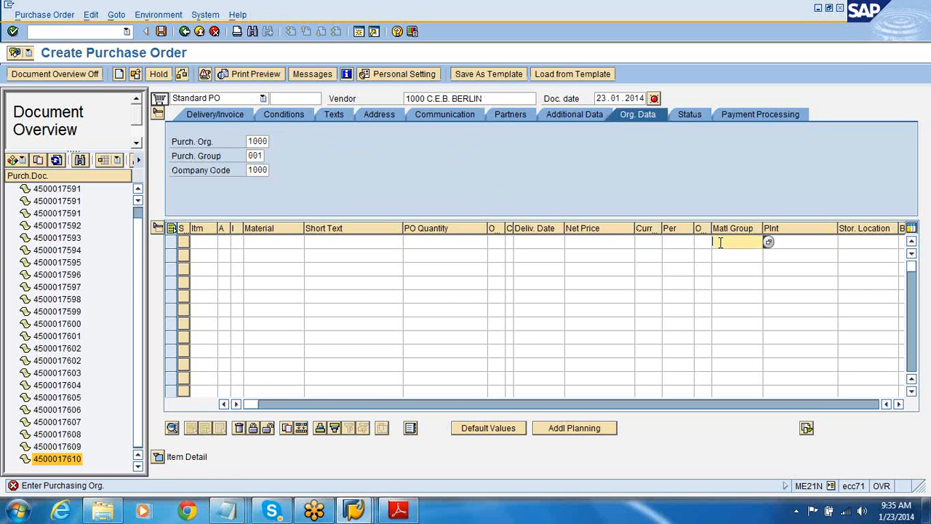
pyautogui.write('001')
pyautogui.click(224, 242)
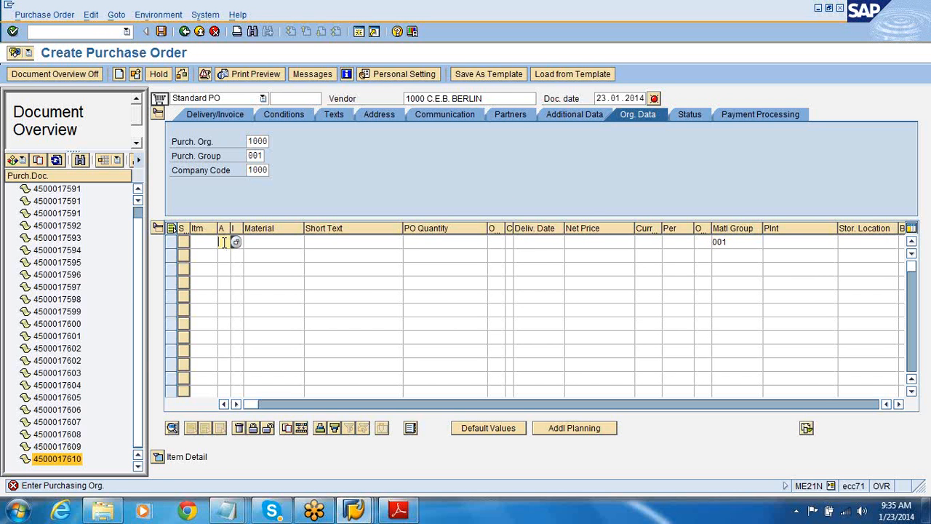
pyautogui.write('k')
pyautogui.click(343, 241)
pyautogui.write('test ')
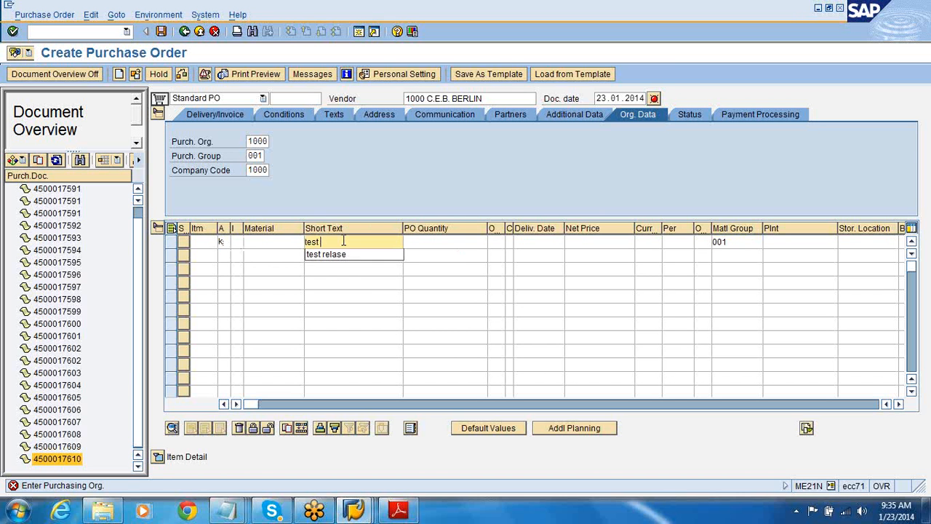
pyautogui.write('po for release')
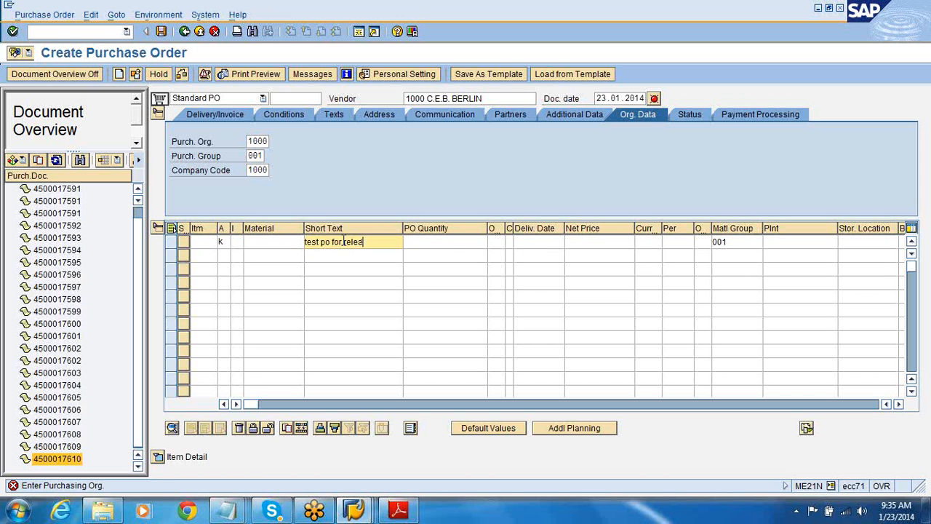
# Set the first item's quantity to 1, order unit to EA, net price to 100 and currency to USD.
pyautogui.click(446, 245)
pyautogui.write('1')
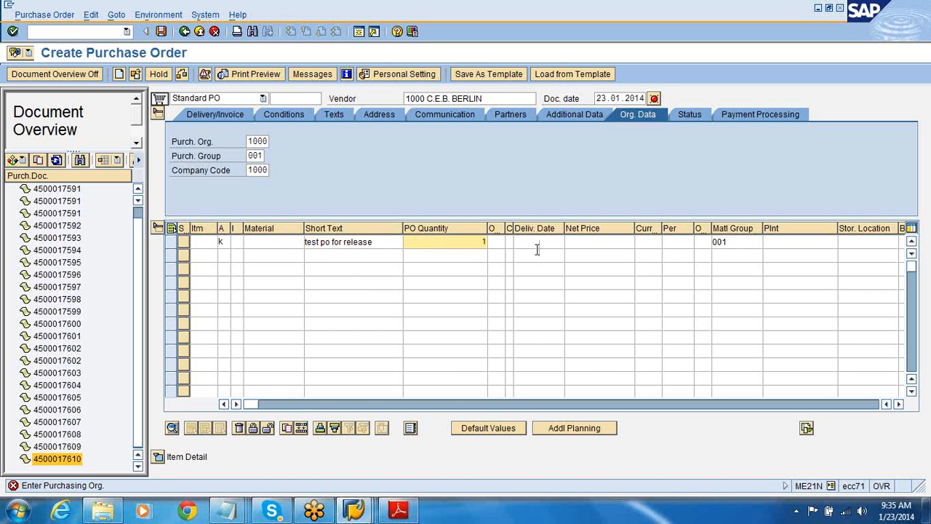
pyautogui.click(573, 244)
pyautogui.write('100')
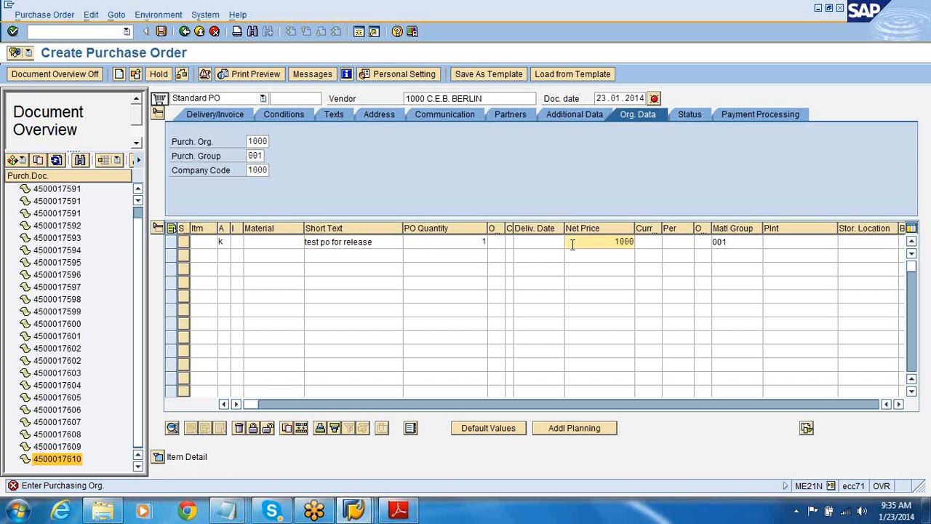
pyautogui.click(499, 242)
pyautogui.write('ea')
pyautogui.press('Return')
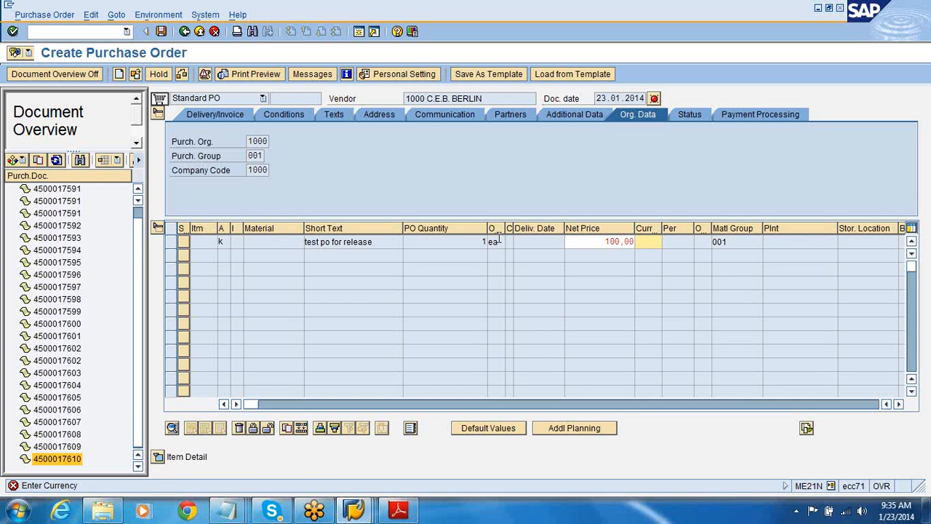
pyautogui.write('u')
pyautogui.press('BackSpace')
pyautogui.write('e')
pyautogui.press('BackSpace')
pyautogui.write('usd')
pyautogui.press('Return')
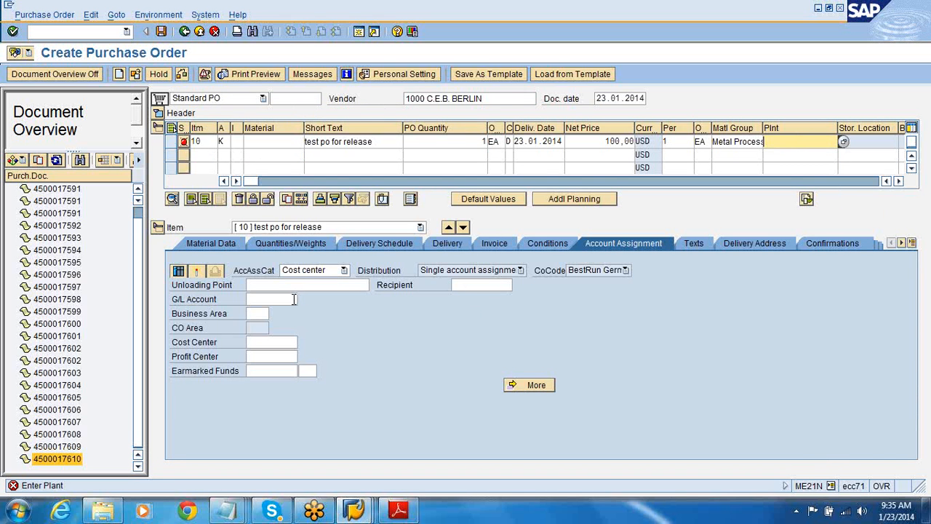
# Assign plant 1000 and cost center 1000 to the purchase order item.
pyautogui.write('1000')
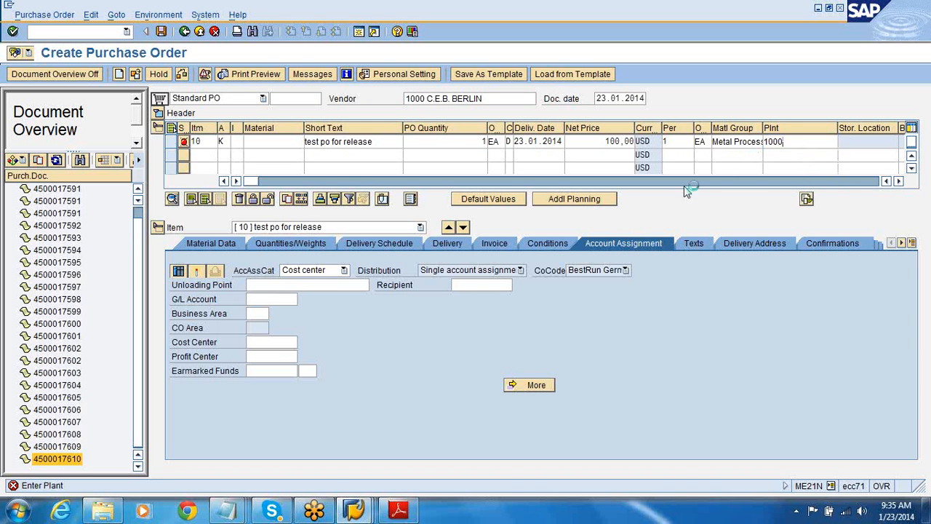
pyautogui.press('Return')
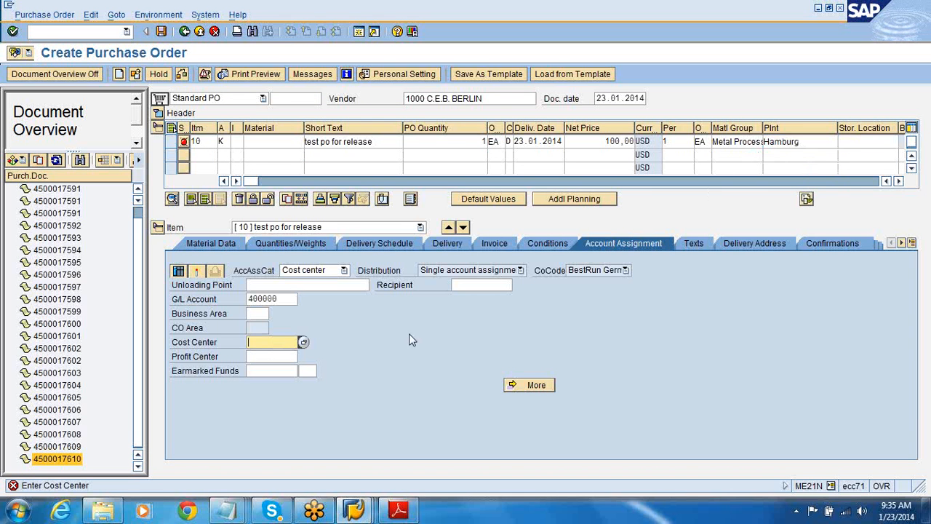
pyautogui.write('1000')
pyautogui.press('Return')
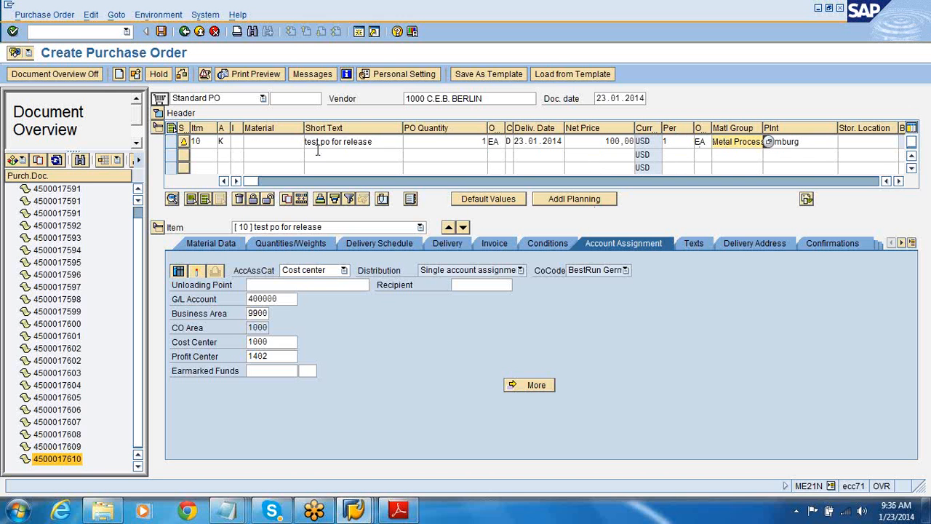
# Save the purchase order, refresh the document overview and open the newly created order.
pyautogui.click(227, 141)
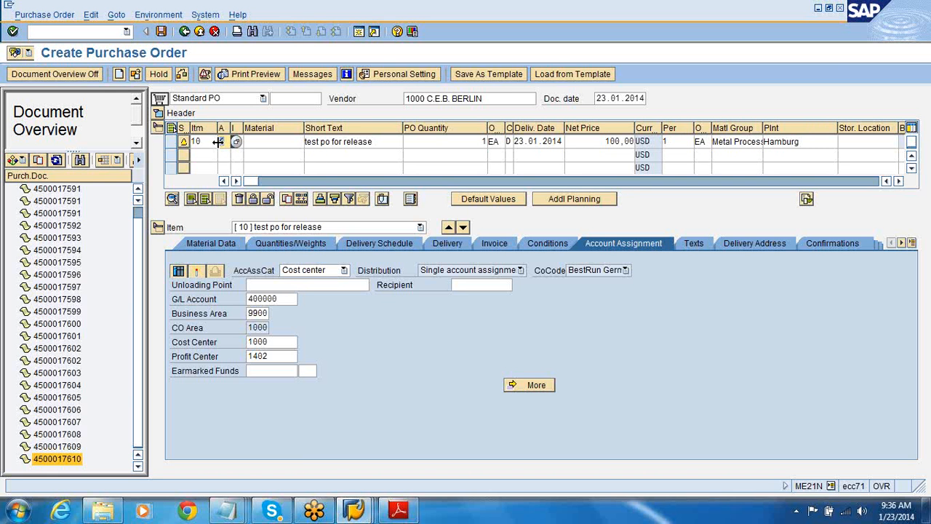
pyautogui.click(164, 33)
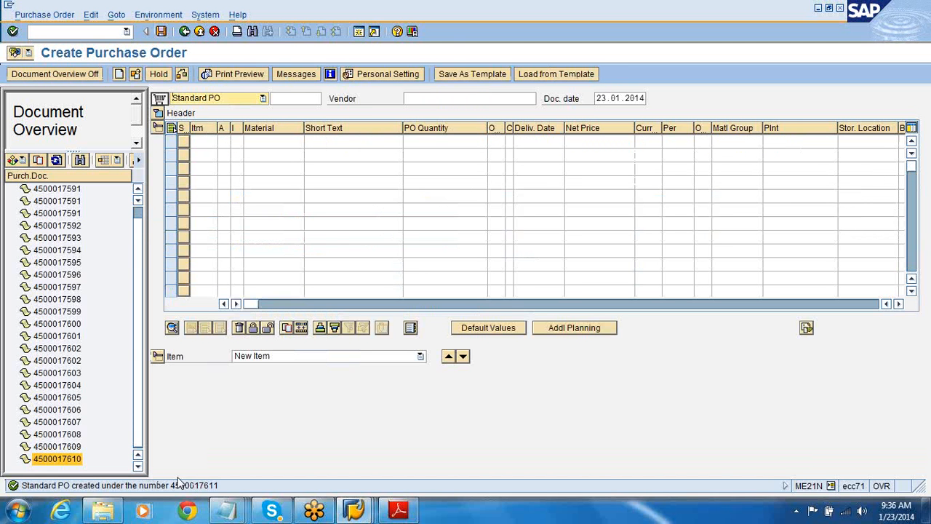
pyautogui.click(57, 161)
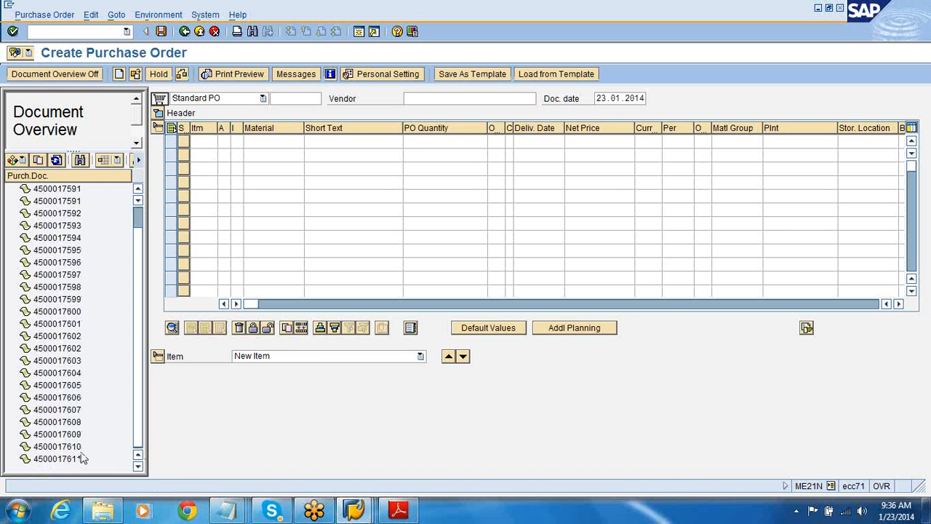
pyautogui.doubleClick(66, 458)
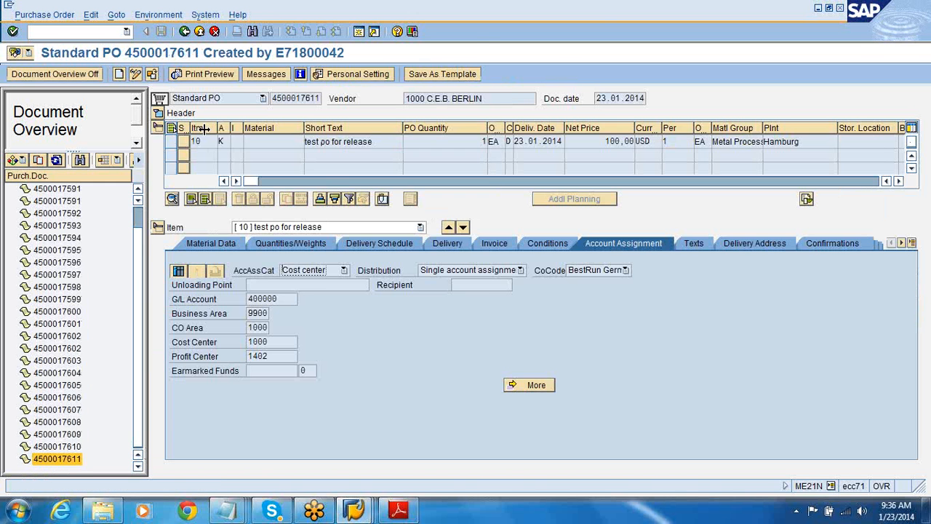
# Expand the purchase order header and examine its status and release strategy.
pyautogui.click(157, 113)
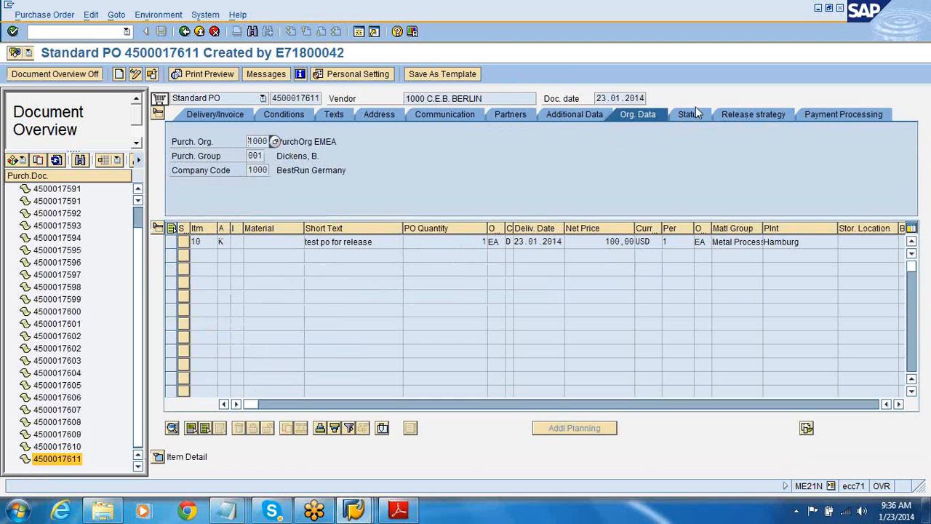
pyautogui.click(690, 114)
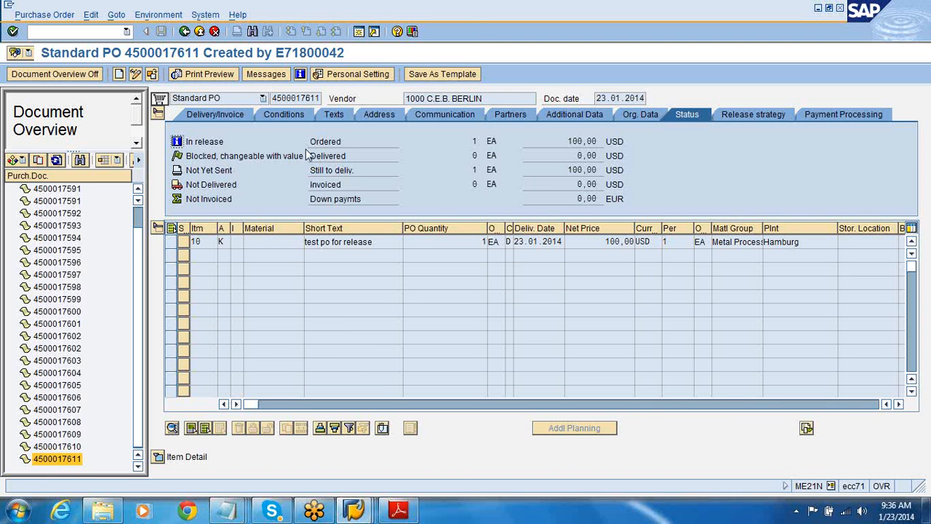
pyautogui.click(739, 114)
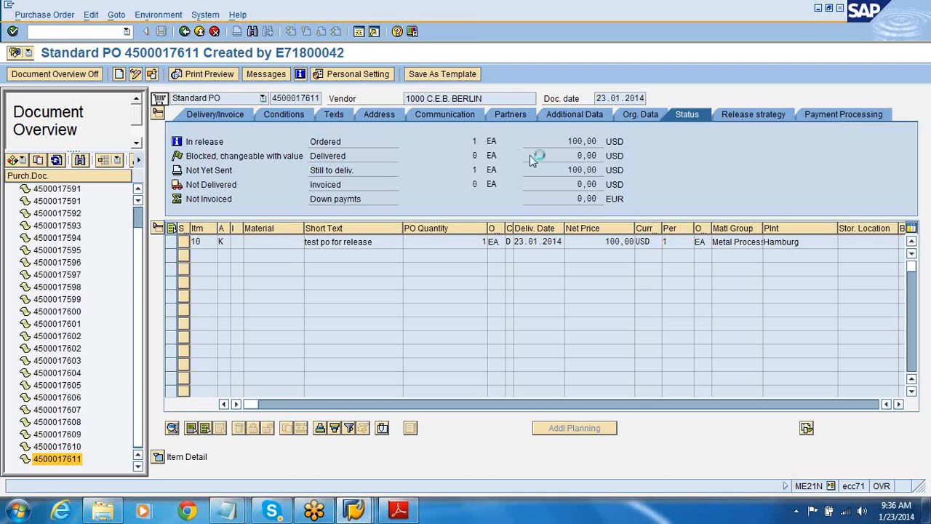
pyautogui.click(413, 172)
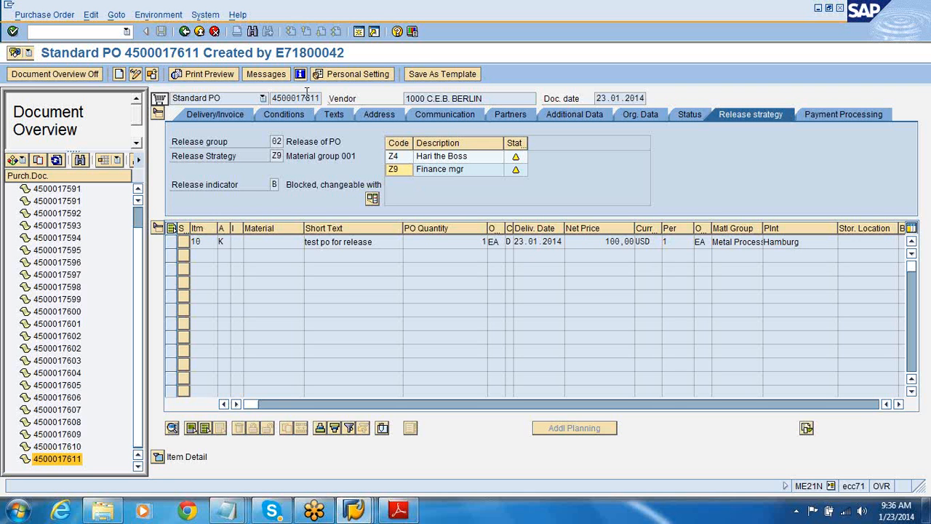
# Open the new purchase order in Individual Release (ME29N) under Purchase Order Release and release it with codes Z4 and Z9.
pyautogui.moveTo(273, 98); pyautogui.dragTo(316, 98)
pyautogui.click(185, 32)
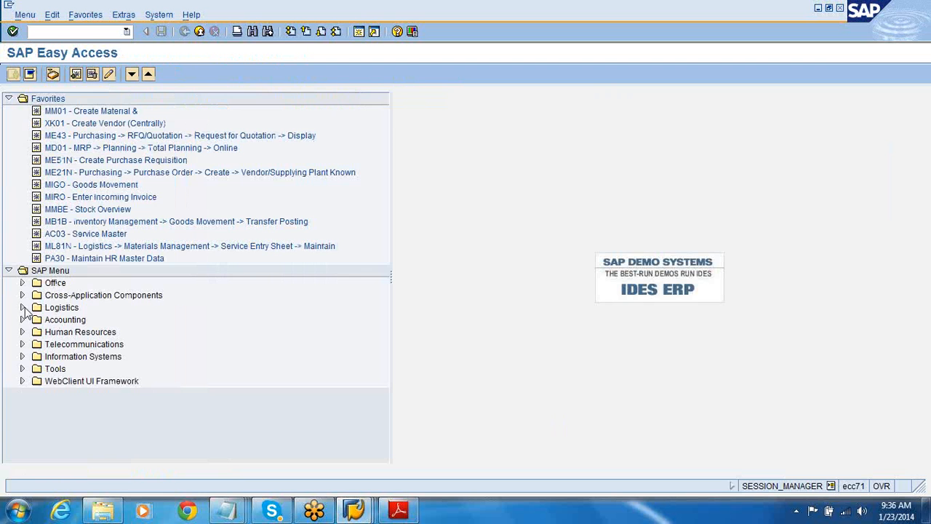
pyautogui.click(22, 308)
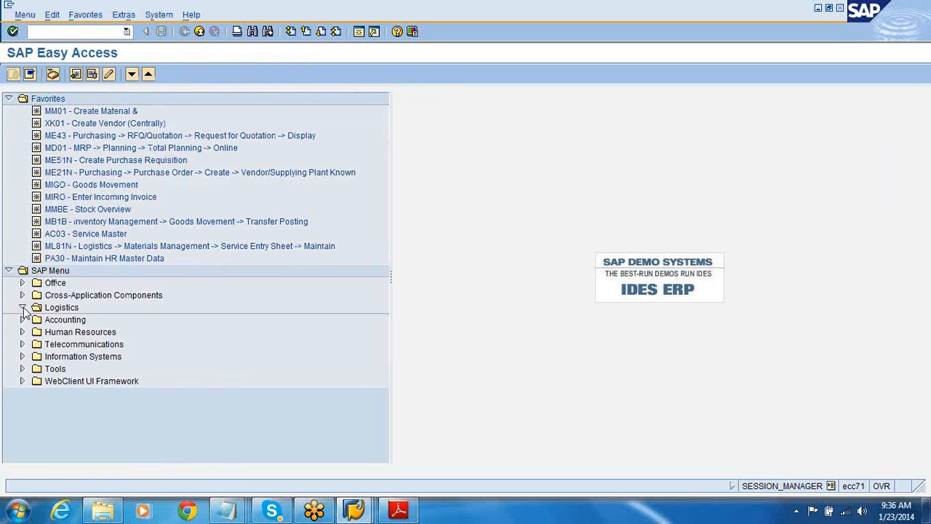
pyautogui.click(36, 319)
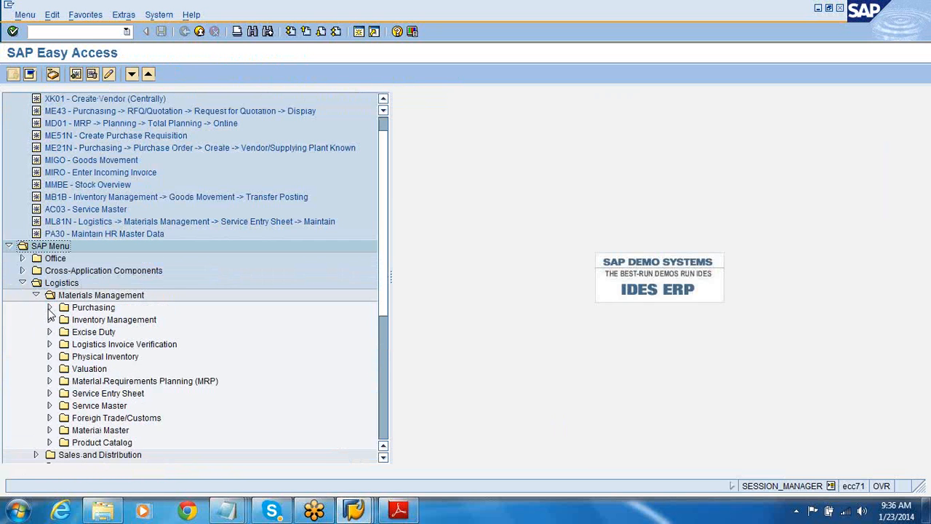
pyautogui.click(48, 307)
pyautogui.click(63, 321)
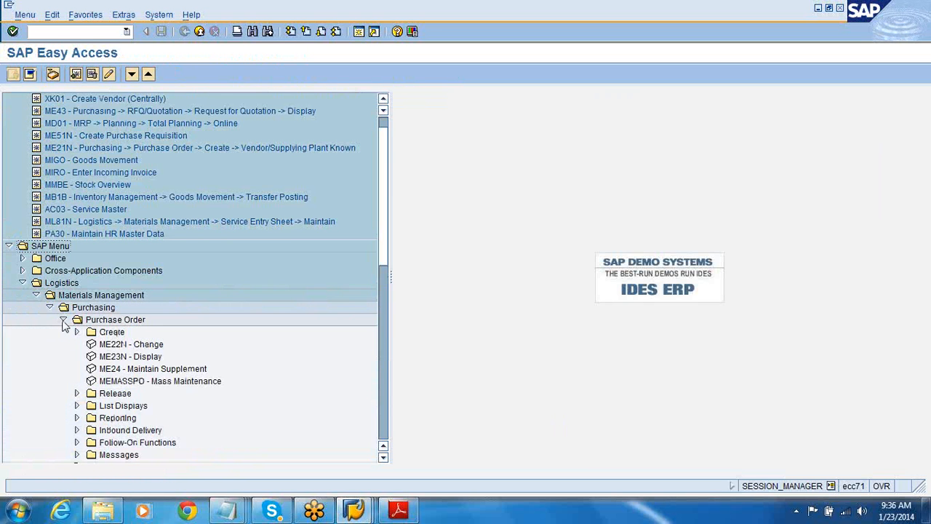
pyautogui.click(77, 394)
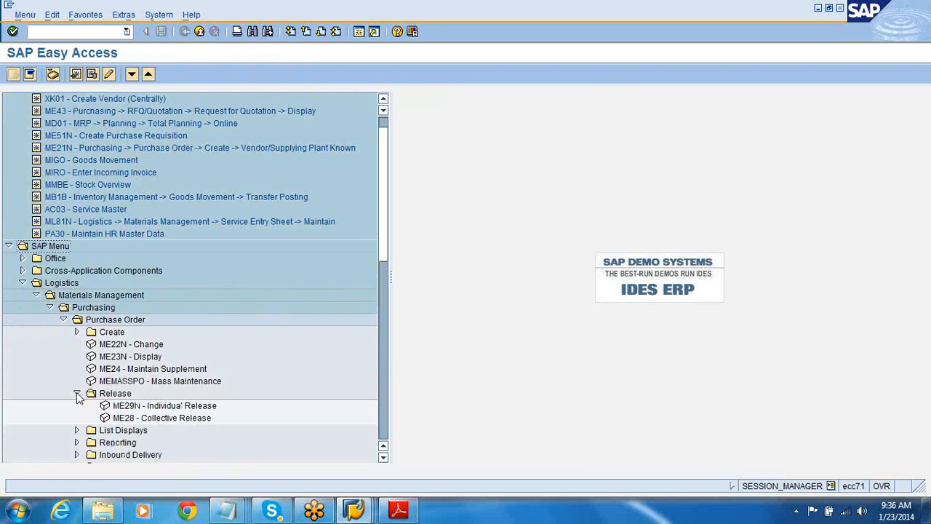
pyautogui.doubleClick(147, 406)
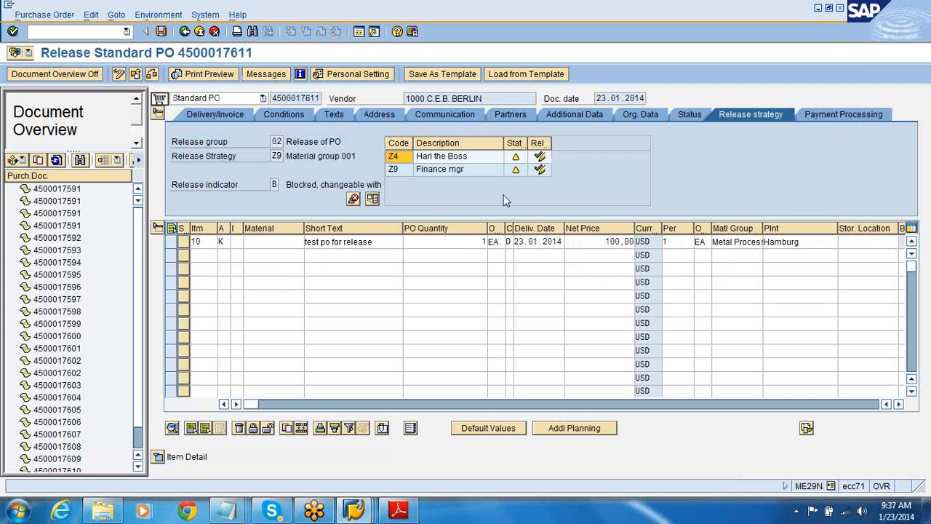
pyautogui.click(539, 170)
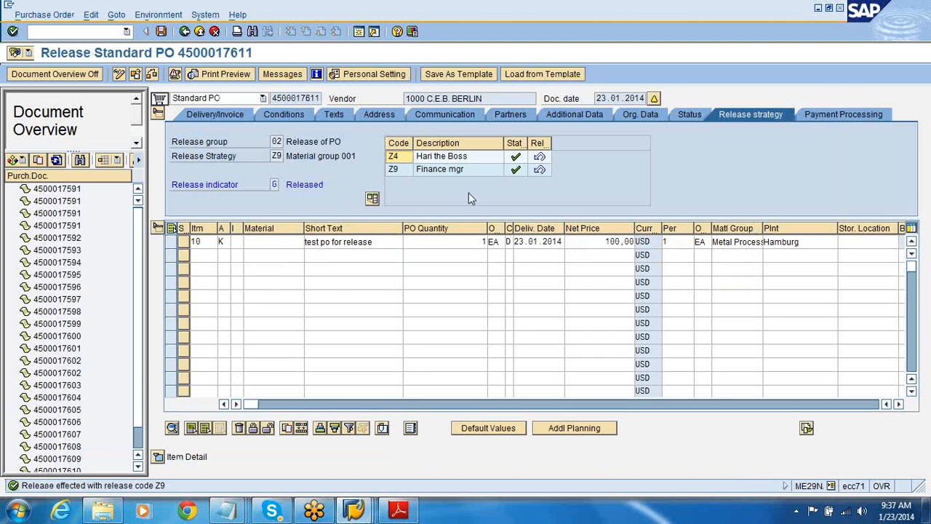
# Check the purchase order's status and save the release.
pyautogui.click(684, 111)
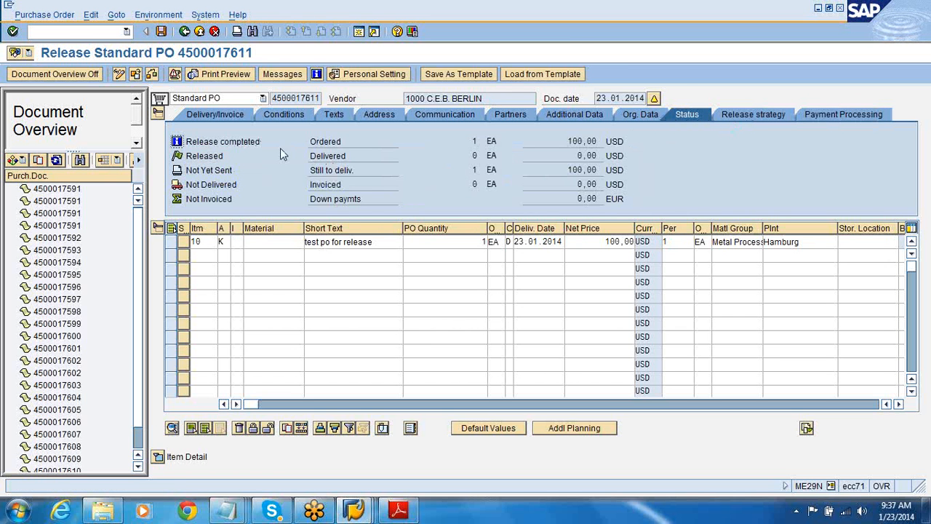
pyautogui.click(162, 32)
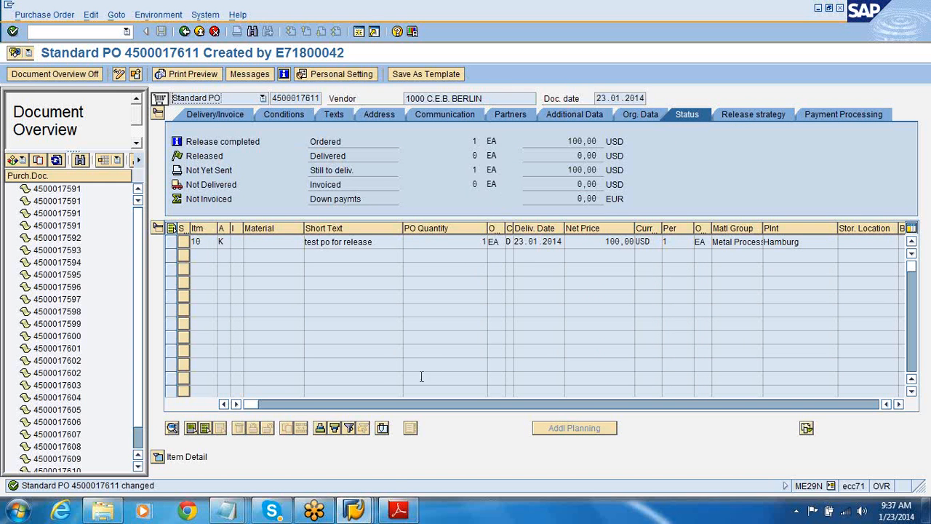
# Open Define Screen Layout at Document Level in the IMG and display the Basic Data, Item fields of field selection key NBF.
pyautogui.moveTo(370, 509)
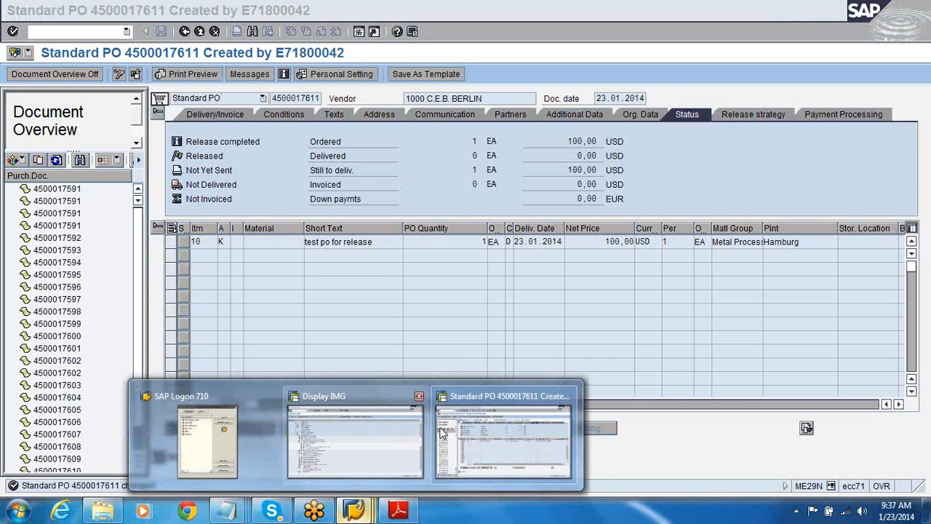
pyautogui.click(374, 430)
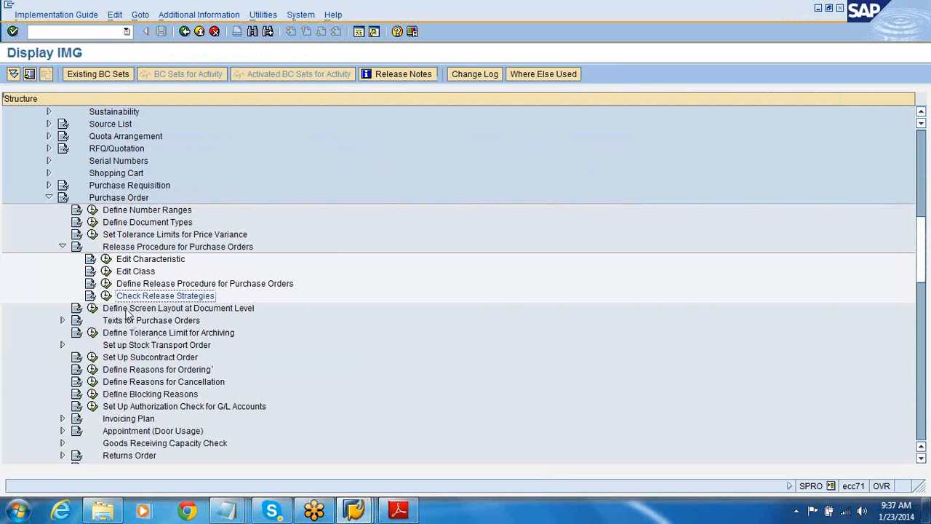
pyautogui.click(93, 309)
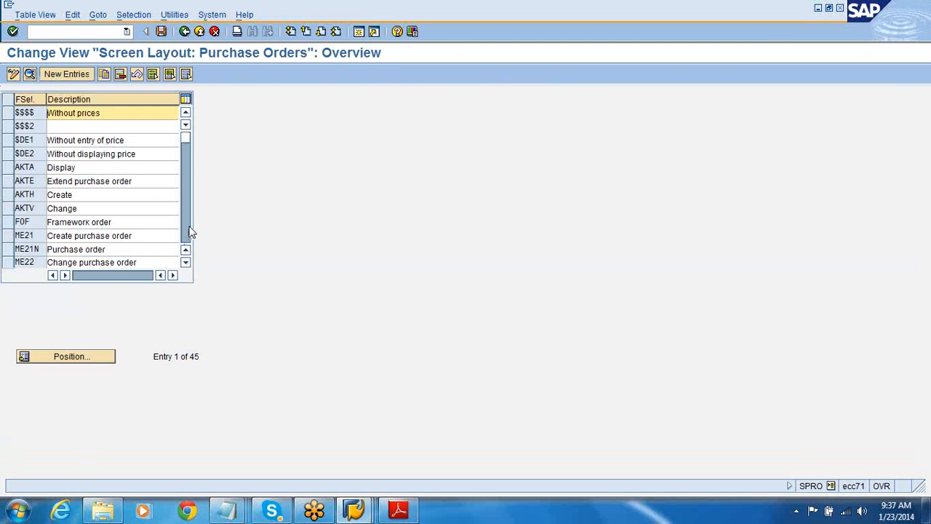
pyautogui.click(186, 227)
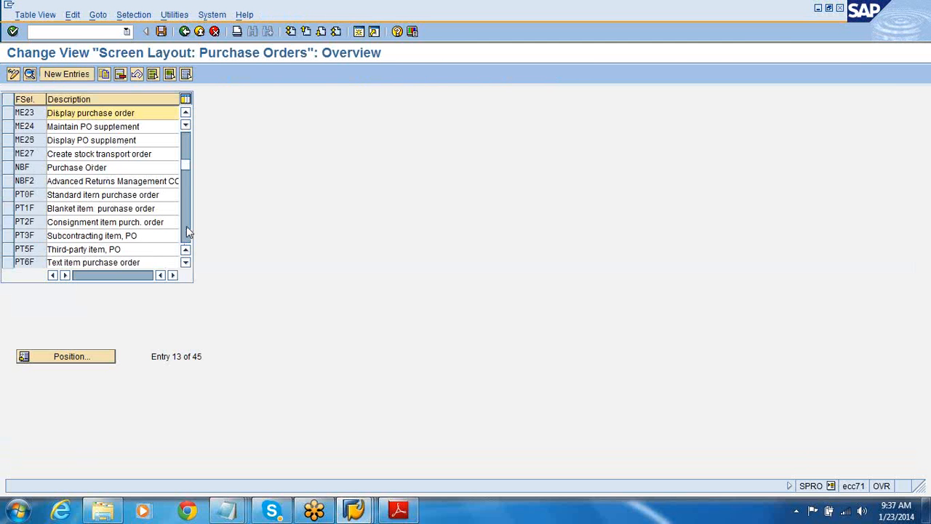
pyautogui.click(7, 169)
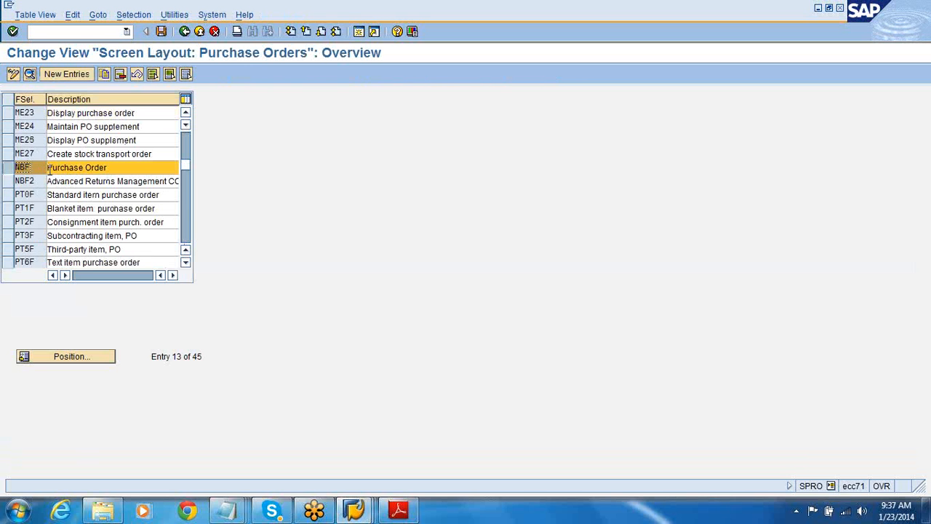
pyautogui.click(30, 74)
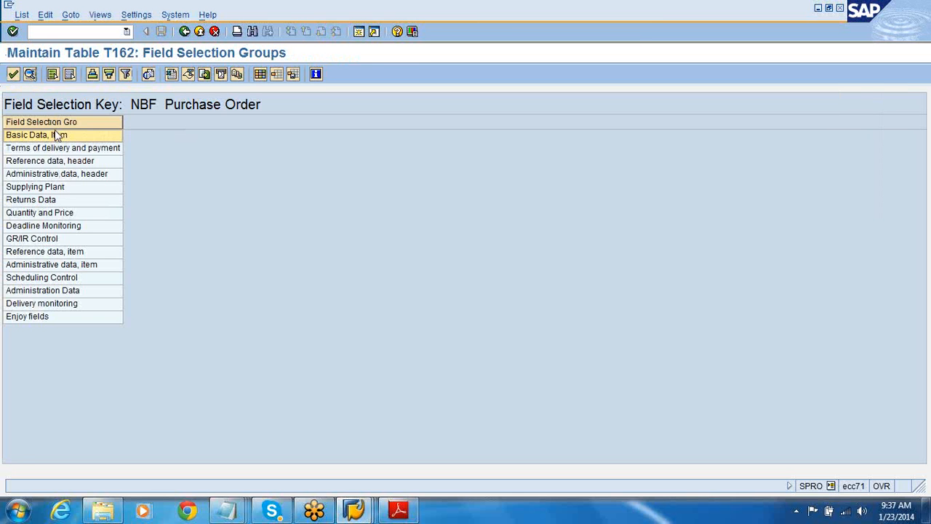
pyautogui.doubleClick(56, 135)
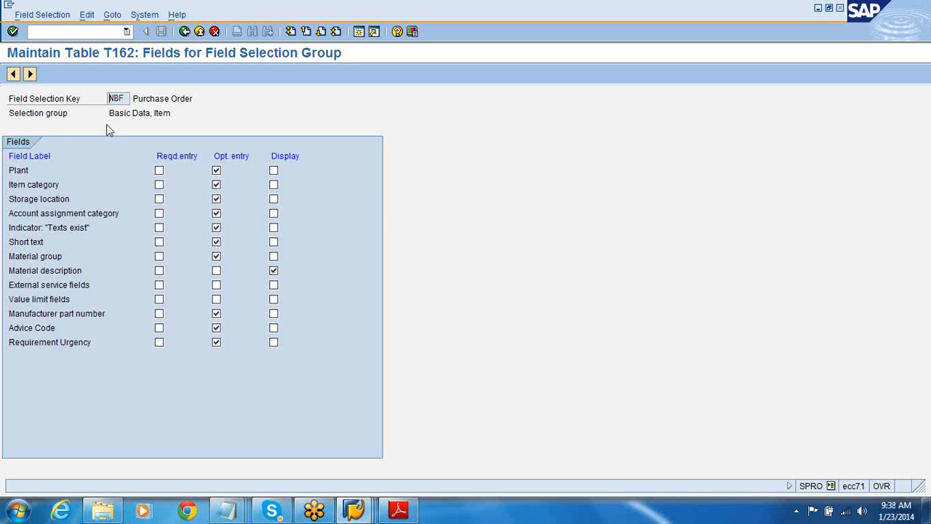
# Examine the field settings of the following NBF selection groups up to Administrative data, item, and return to the IMG.
pyautogui.click(31, 74)
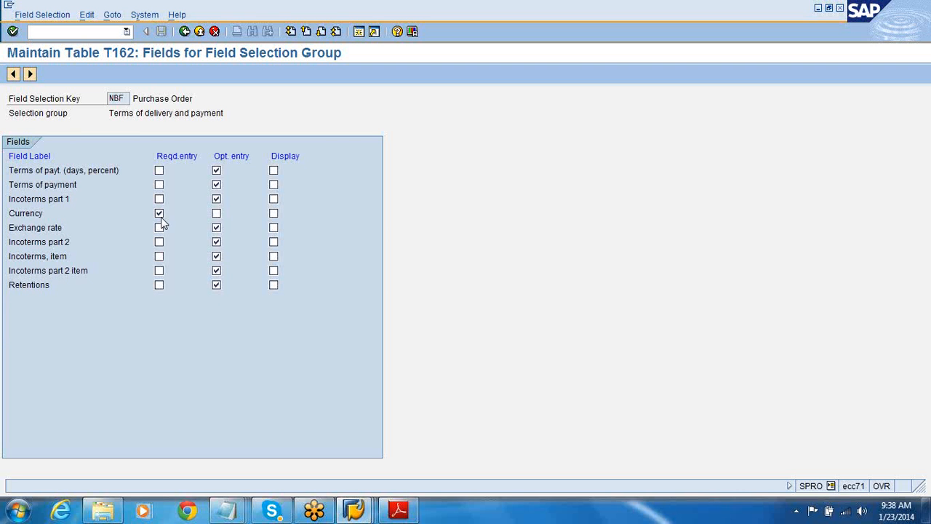
pyautogui.click(33, 75)
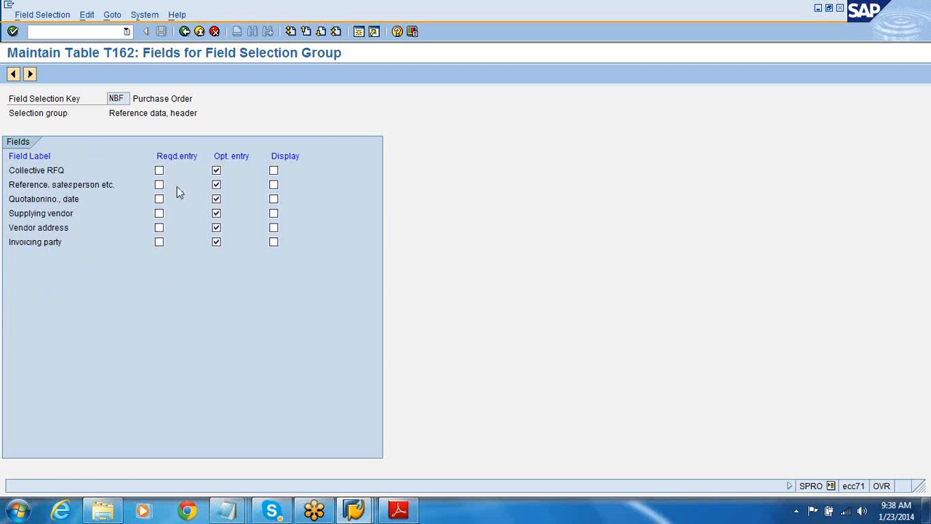
pyautogui.click(31, 74)
pyautogui.click(31, 75)
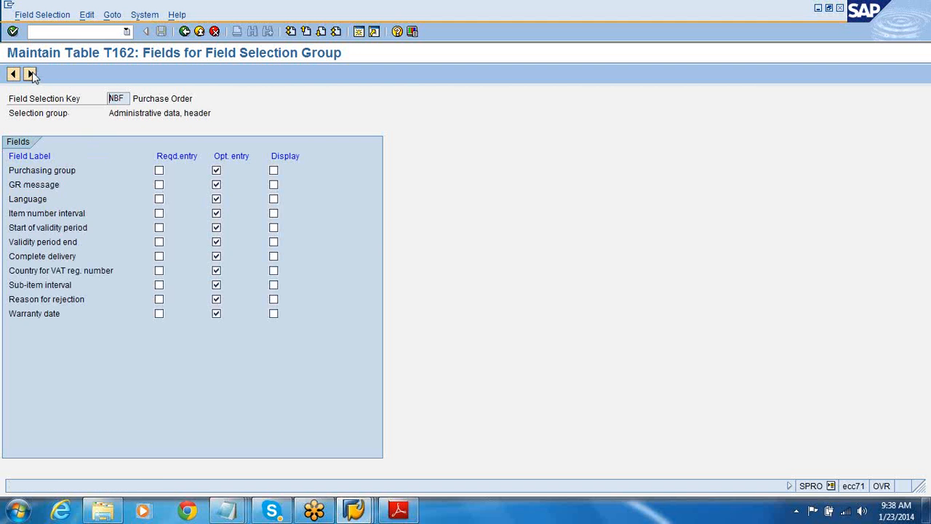
pyautogui.click(30, 74)
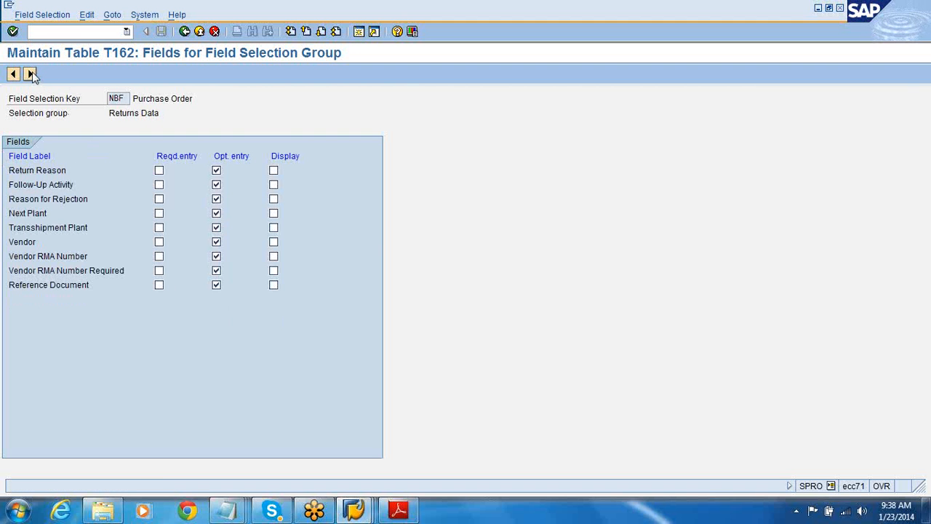
pyautogui.click(30, 74)
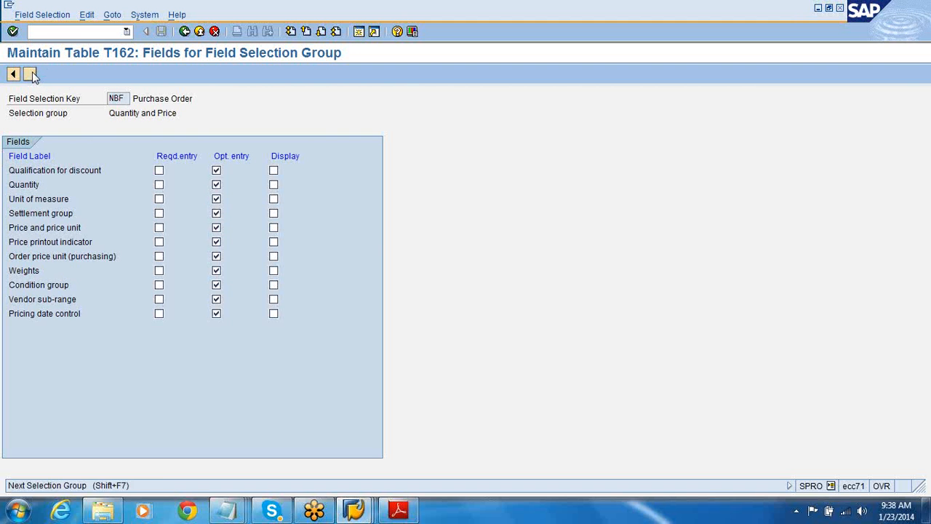
pyautogui.click(31, 75)
pyautogui.click(30, 74)
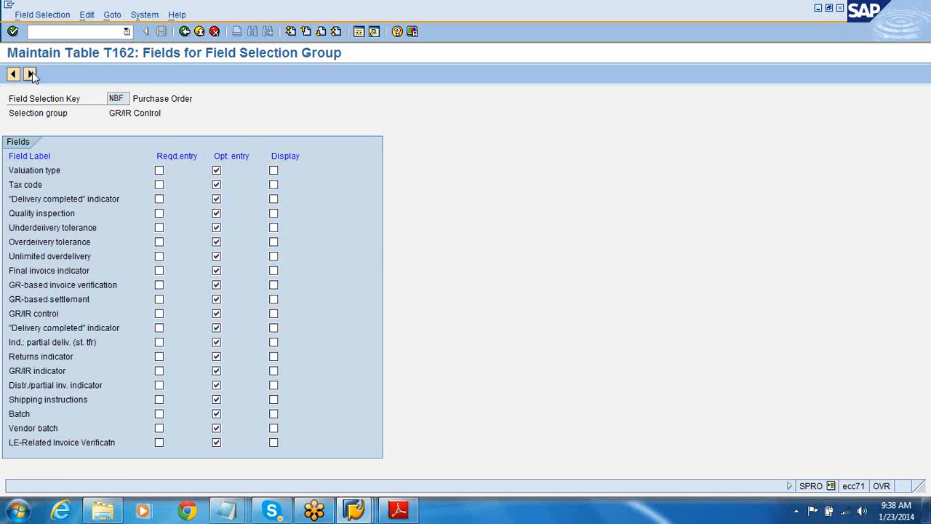
pyautogui.click(30, 74)
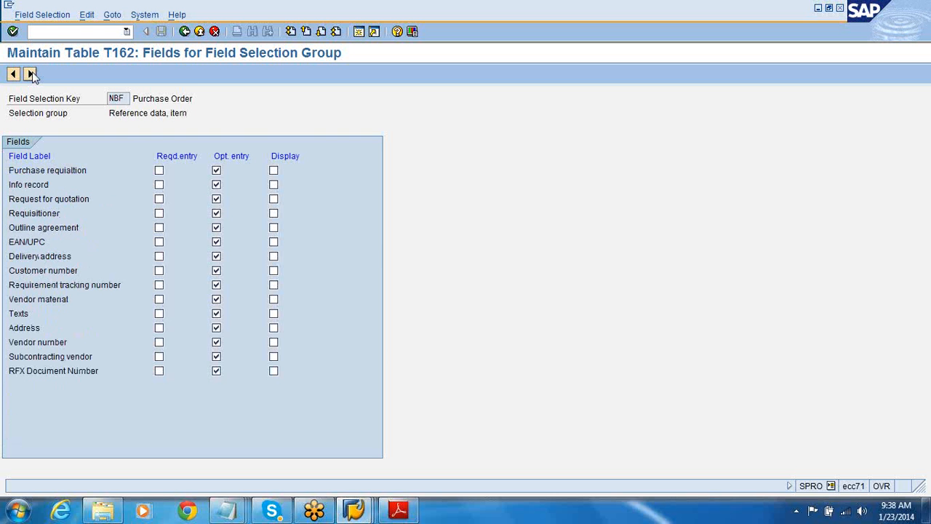
pyautogui.click(31, 75)
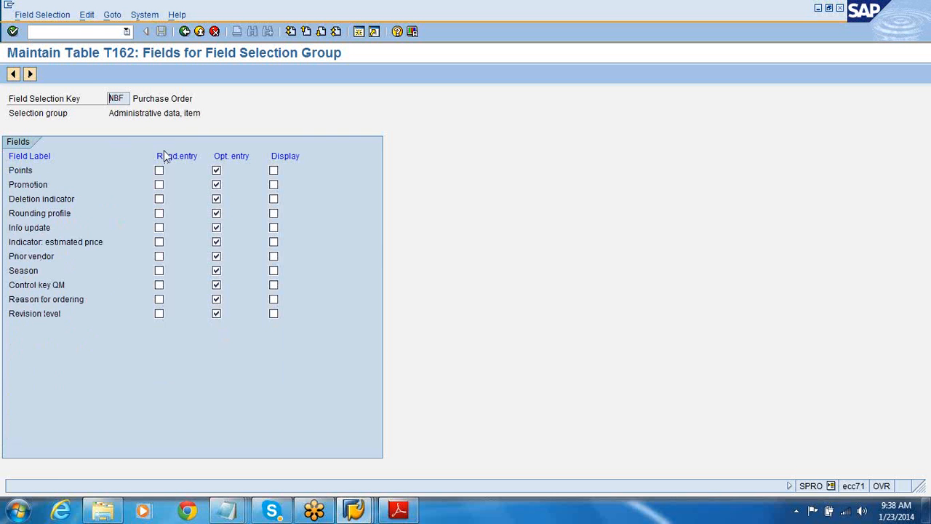
pyautogui.click(185, 32)
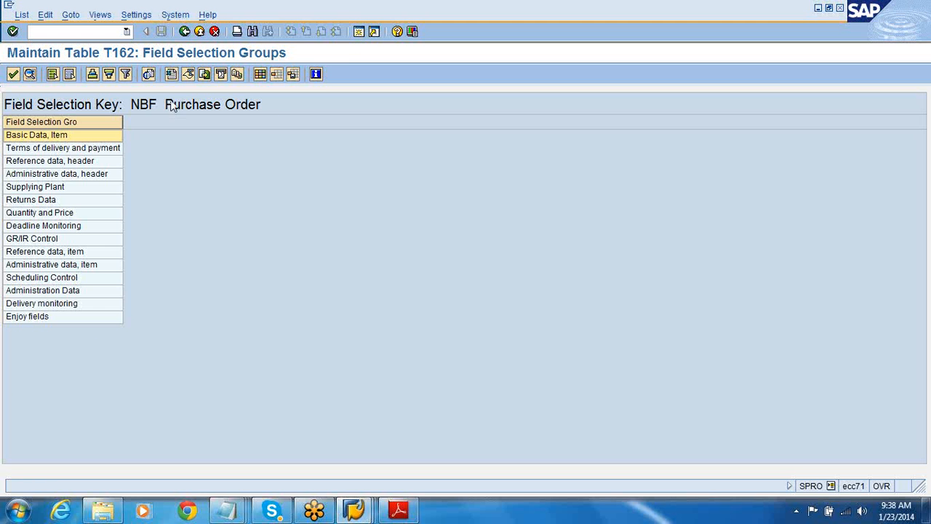
pyautogui.click(186, 32)
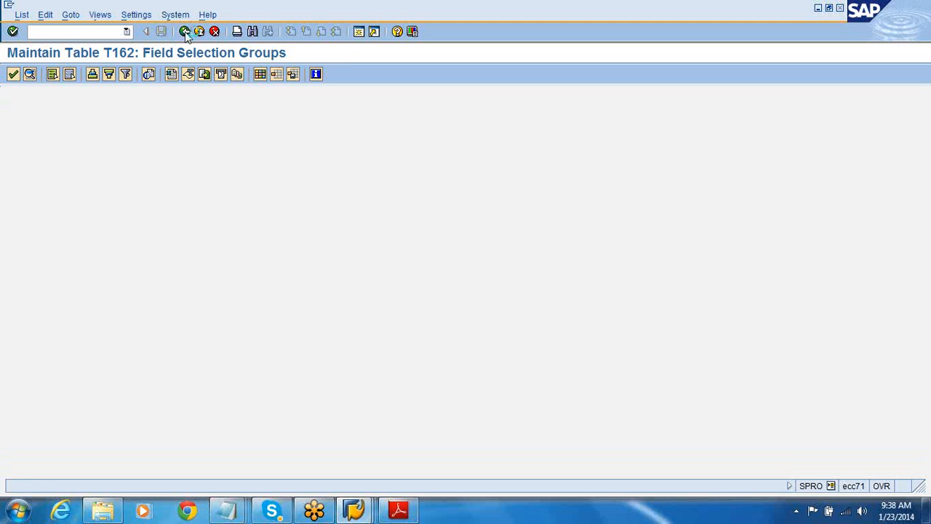
pyautogui.click(185, 33)
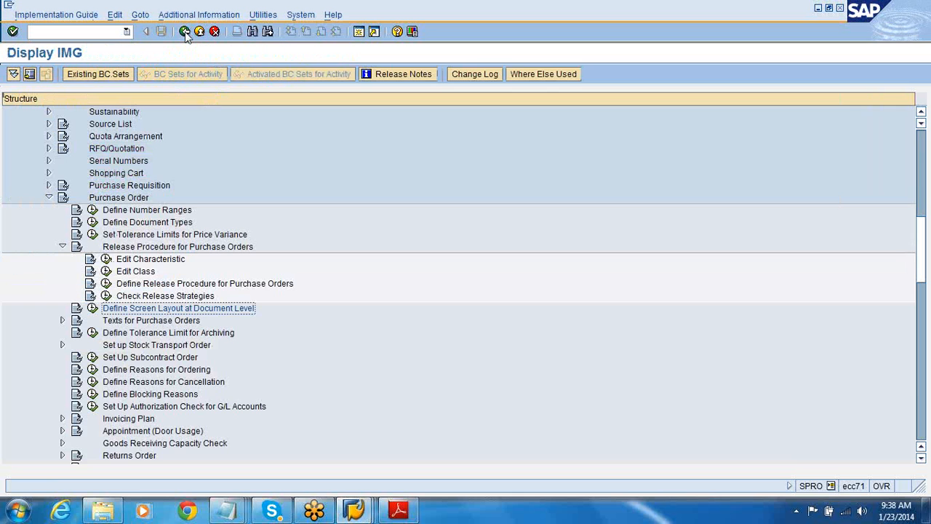
# Expand Texts for Purchase Orders in the IMG and review the available header texts in the released purchase order.
pyautogui.click(63, 323)
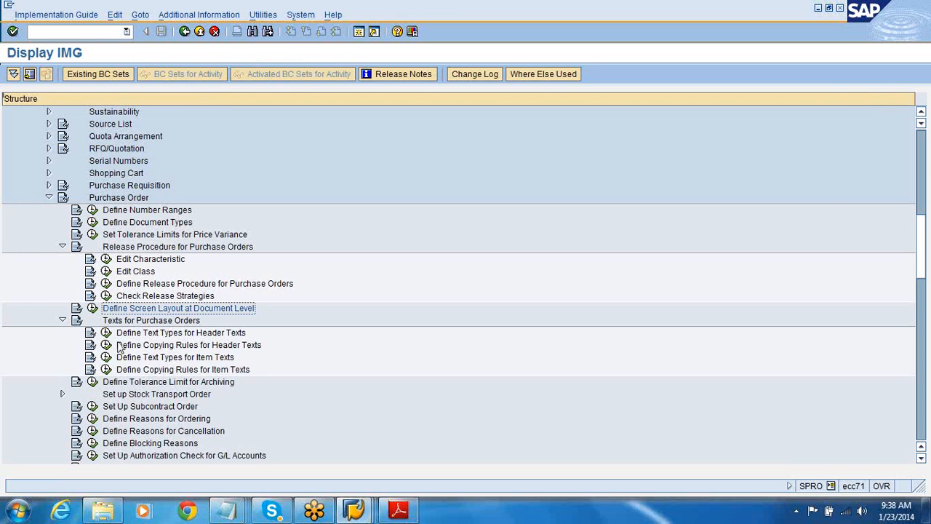
pyautogui.click(354, 510)
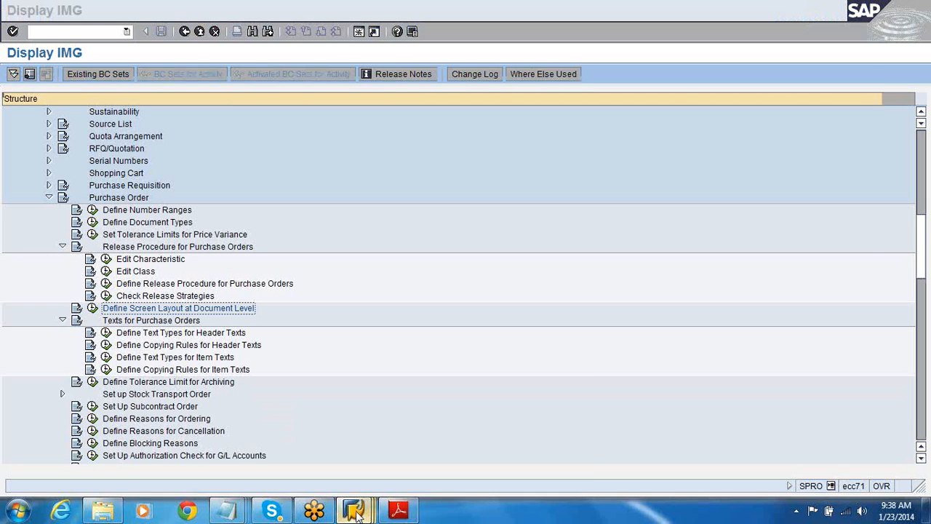
pyautogui.click(408, 437)
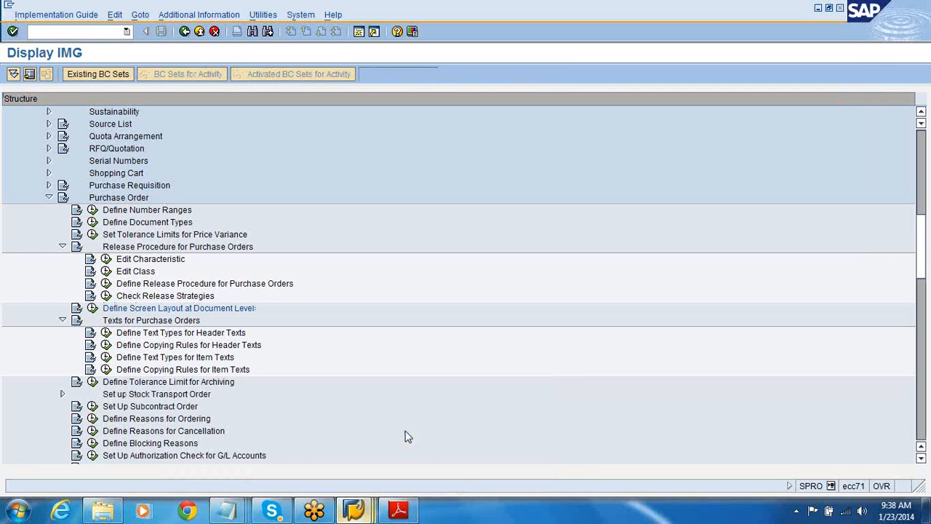
pyautogui.click(354, 510)
pyautogui.click(510, 443)
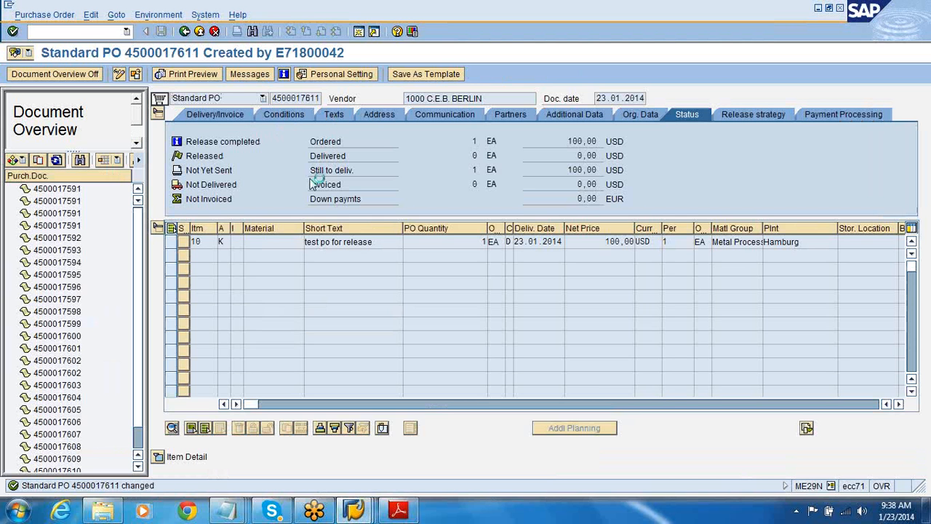
pyautogui.click(291, 188)
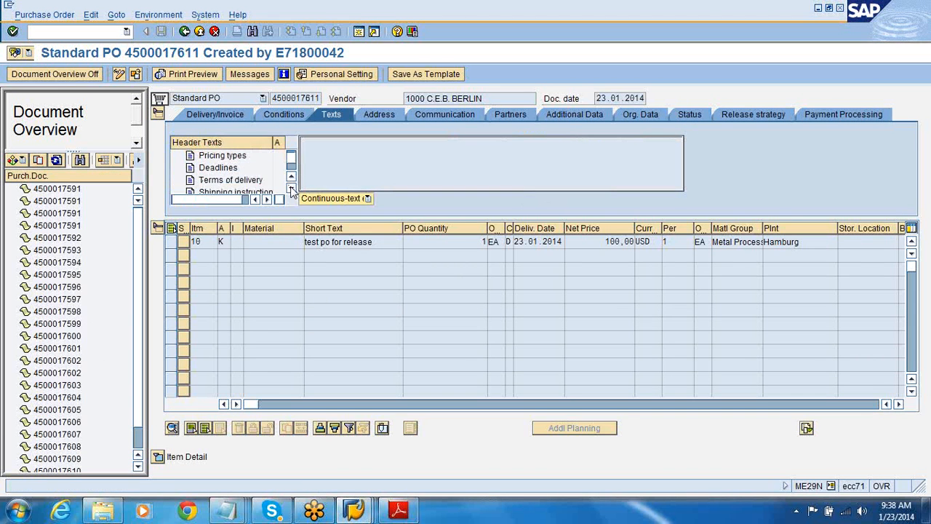
pyautogui.click(291, 188)
pyautogui.click(291, 188)
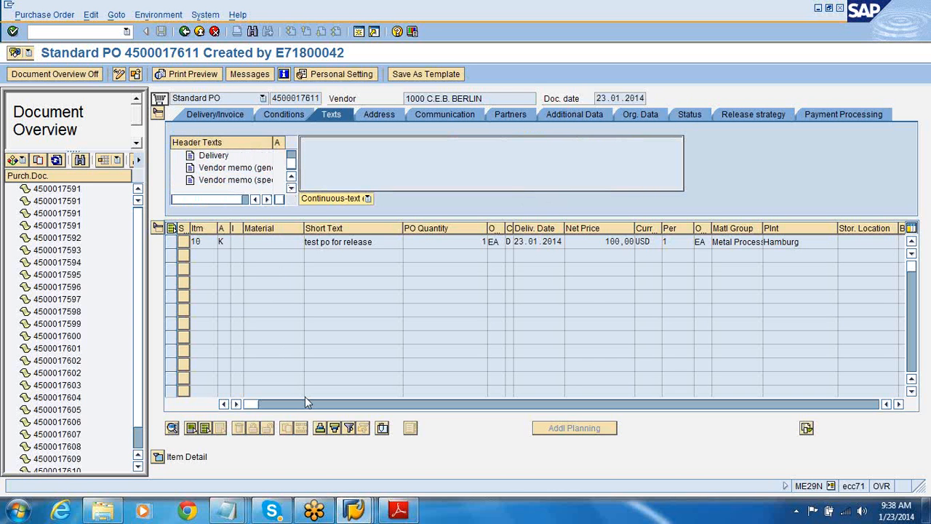
# Return to the IMG and open Define Text Types for Header Texts, accepting the cross-client notice.
pyautogui.click(354, 509)
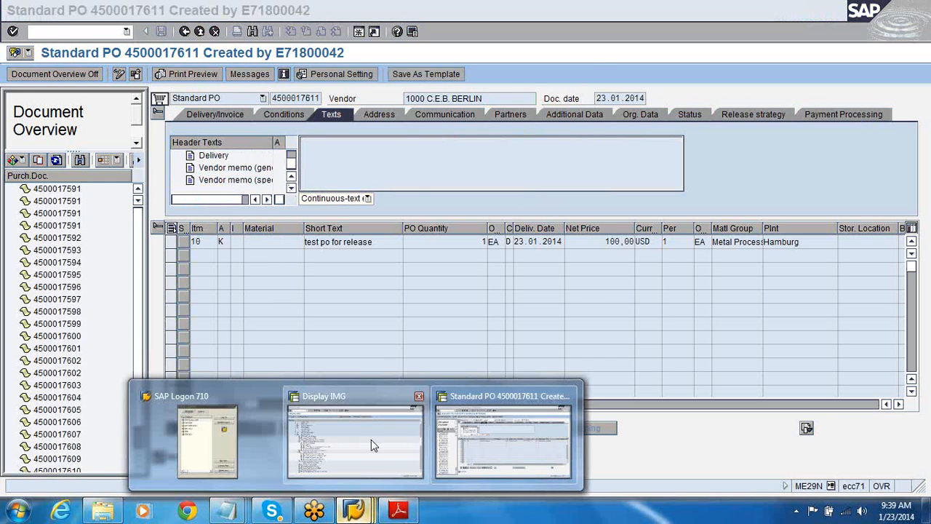
pyautogui.click(371, 439)
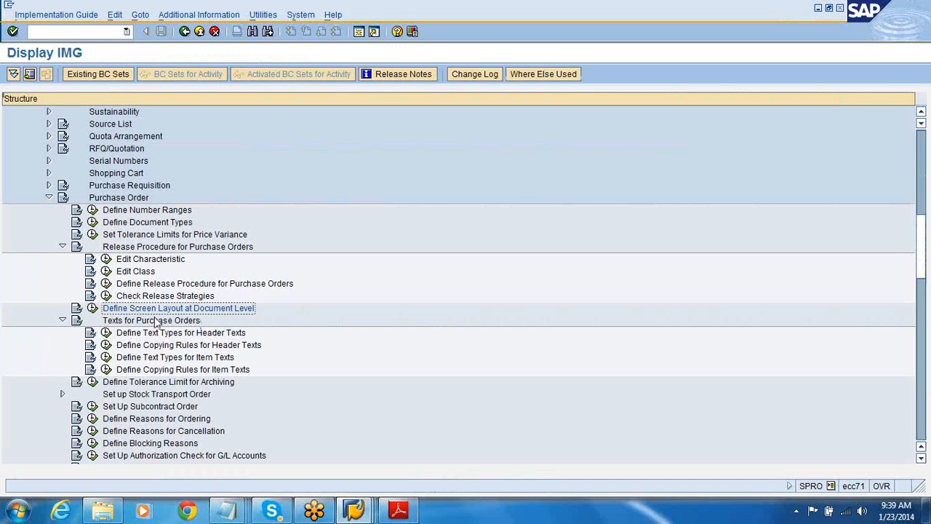
pyautogui.click(109, 334)
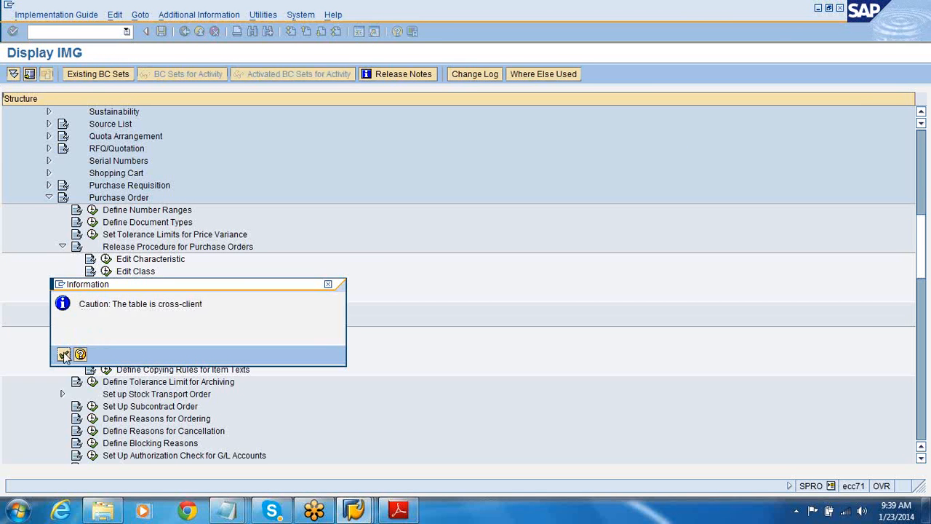
pyautogui.click(64, 354)
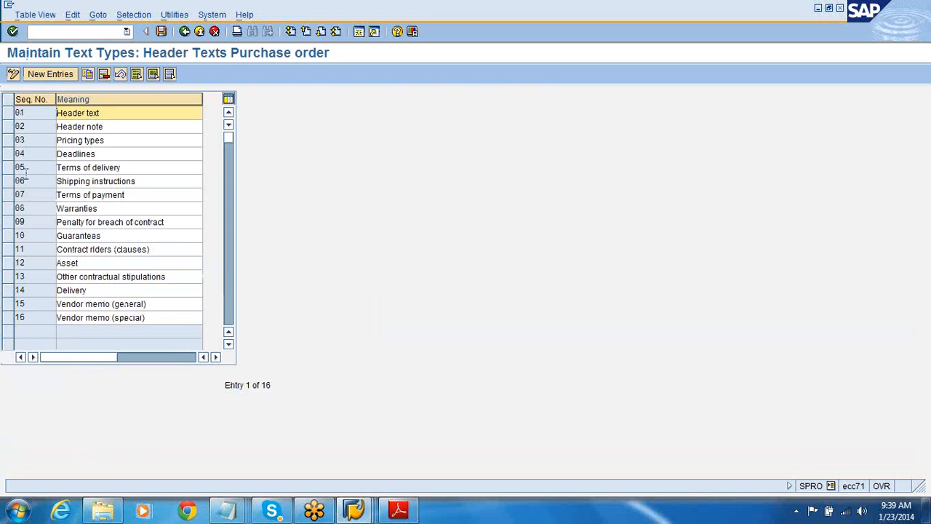
# Copy the Vendor memo (special) header text type to sequence number 17 with the meaning "Test text for demo".
pyautogui.click(9, 317)
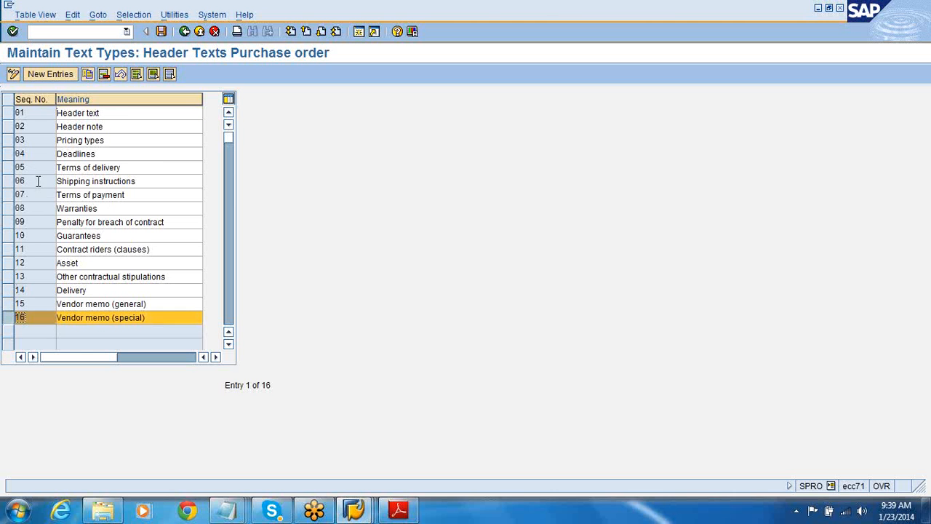
pyautogui.click(87, 74)
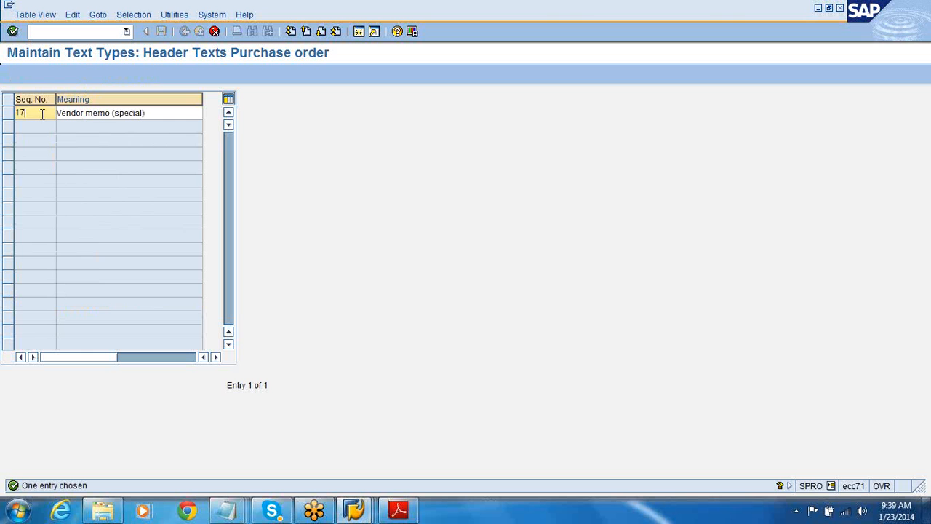
pyautogui.click(7, 110)
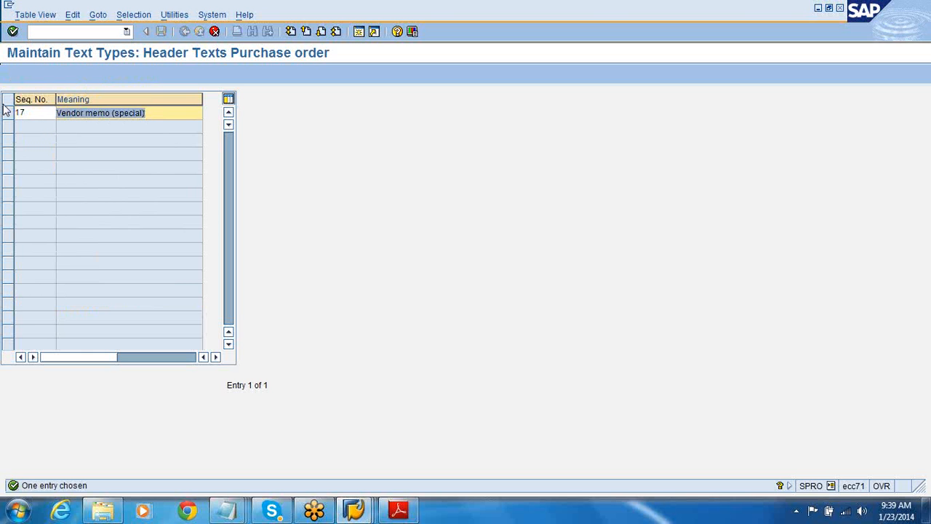
pyautogui.write('TE')
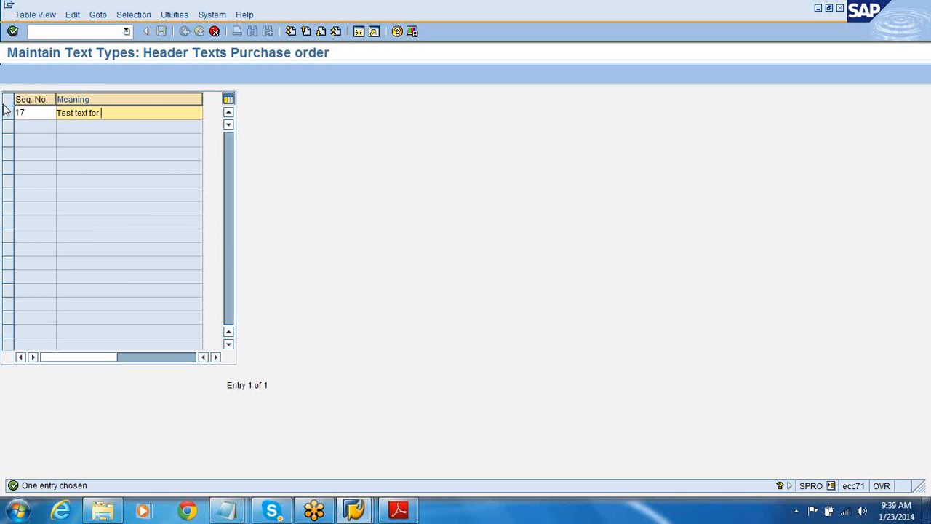
pyautogui.write('st text for demo')
pyautogui.press('Return')
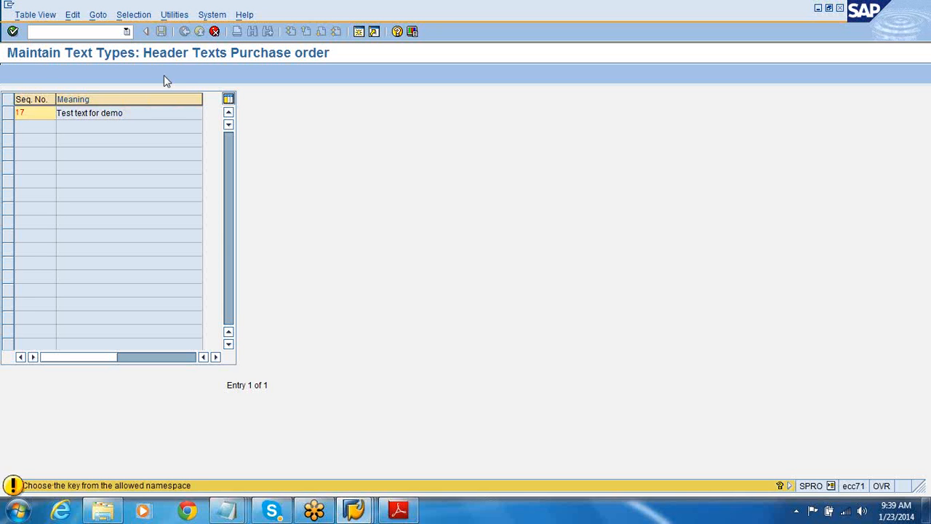
pyautogui.press('Return')
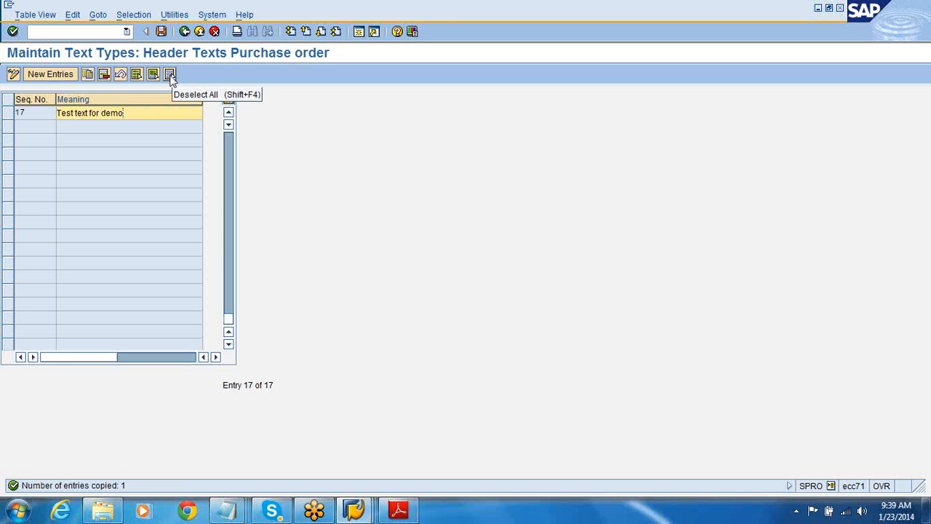
# Save the new text type in a new workbench request described as "Demo config" and return to the IMG.
pyautogui.click(162, 31)
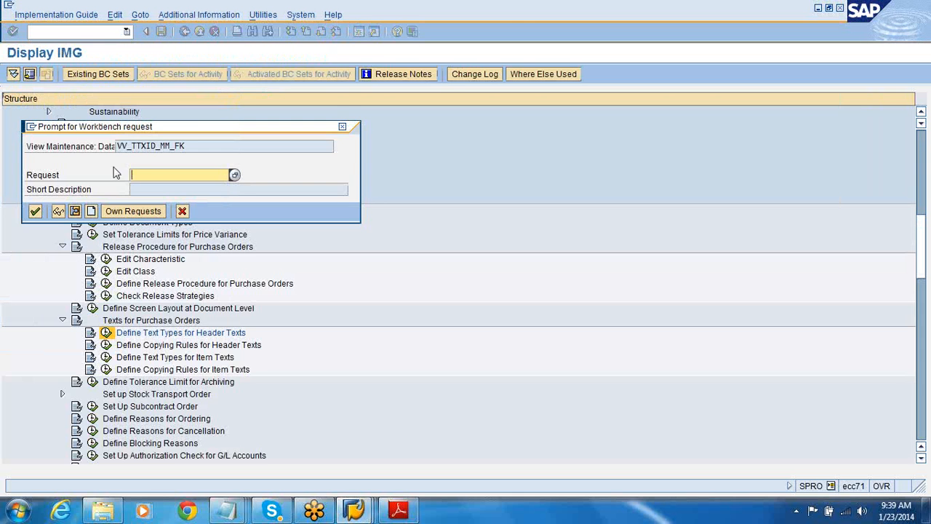
pyautogui.click(91, 211)
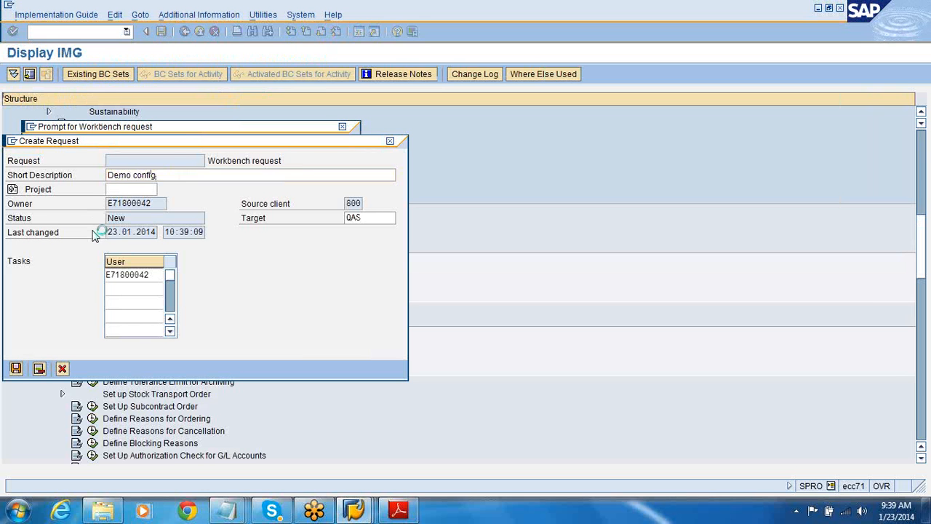
pyautogui.press('Return')
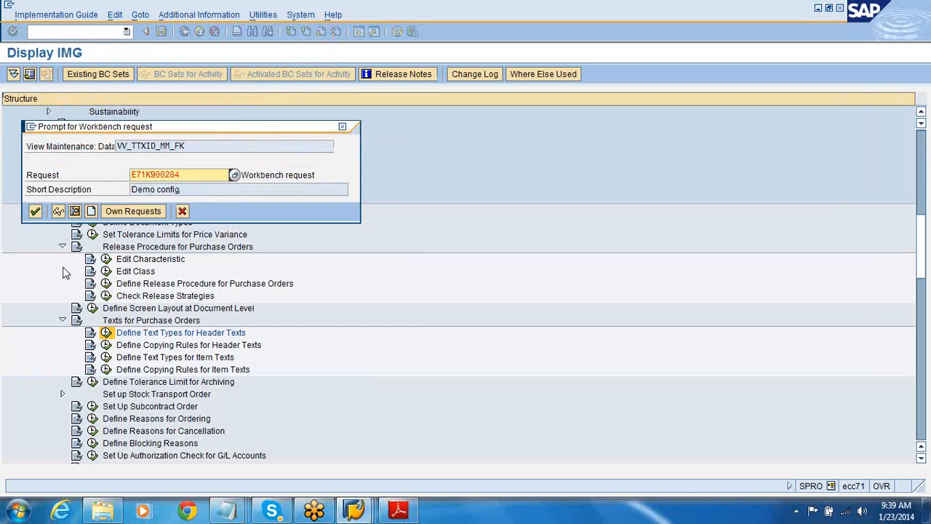
pyautogui.click(36, 212)
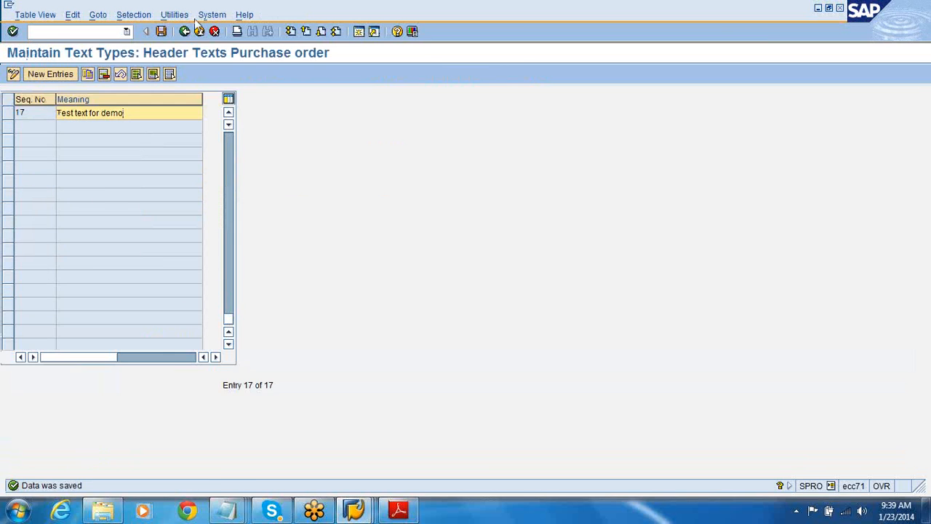
pyautogui.click(185, 31)
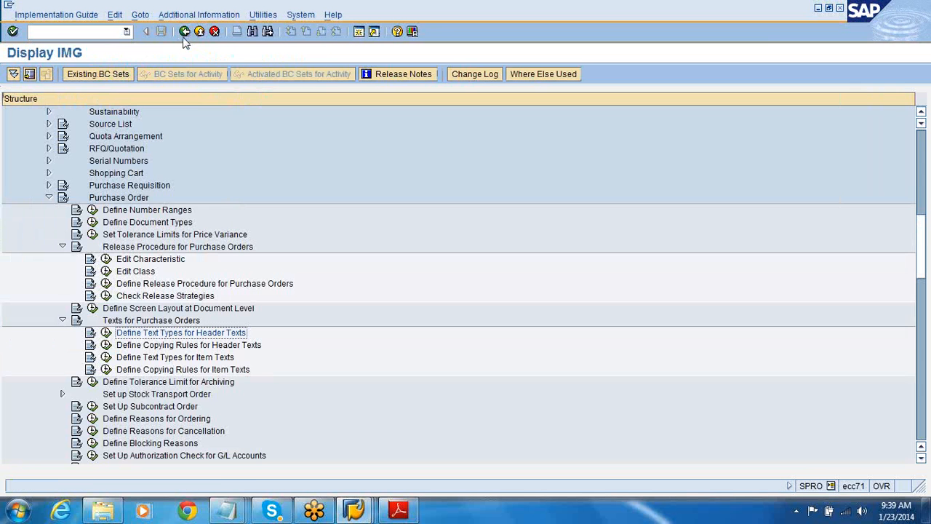
# Switch to the session showing the released standard PO and leave the order for SAP Easy Access.
pyautogui.click(360, 505)
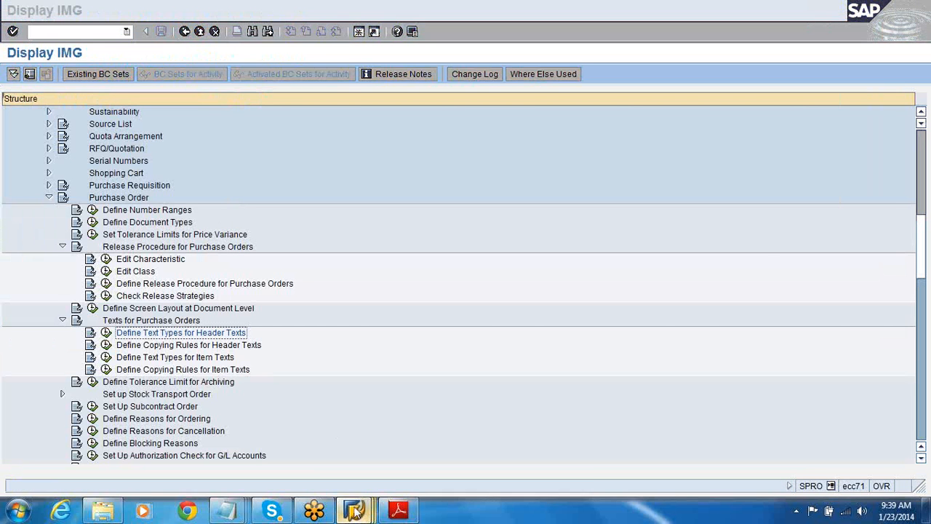
pyautogui.click(397, 454)
pyautogui.click(358, 511)
pyautogui.click(473, 452)
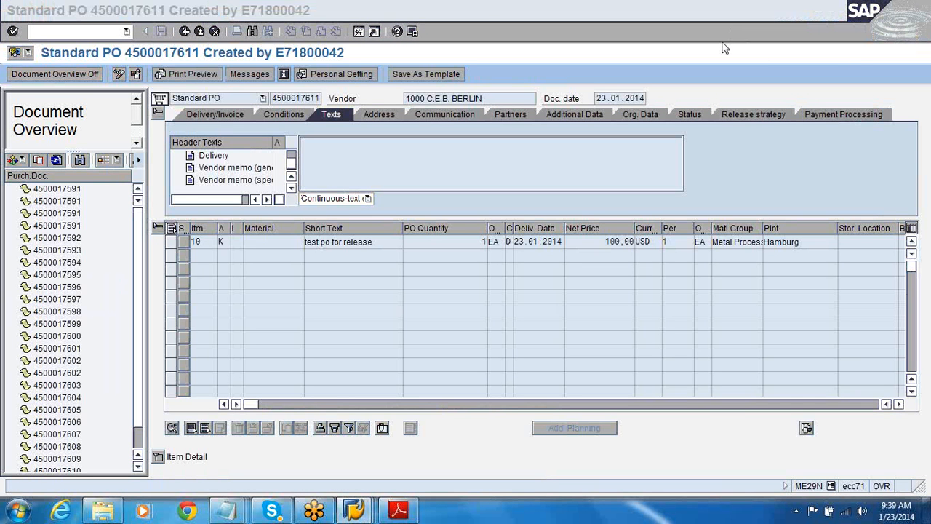
pyautogui.click(486, 6)
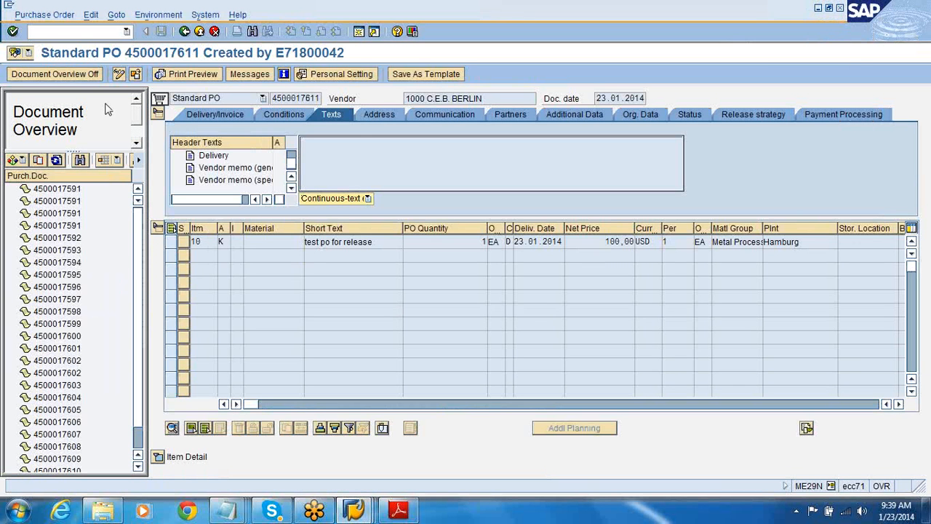
pyautogui.click(185, 31)
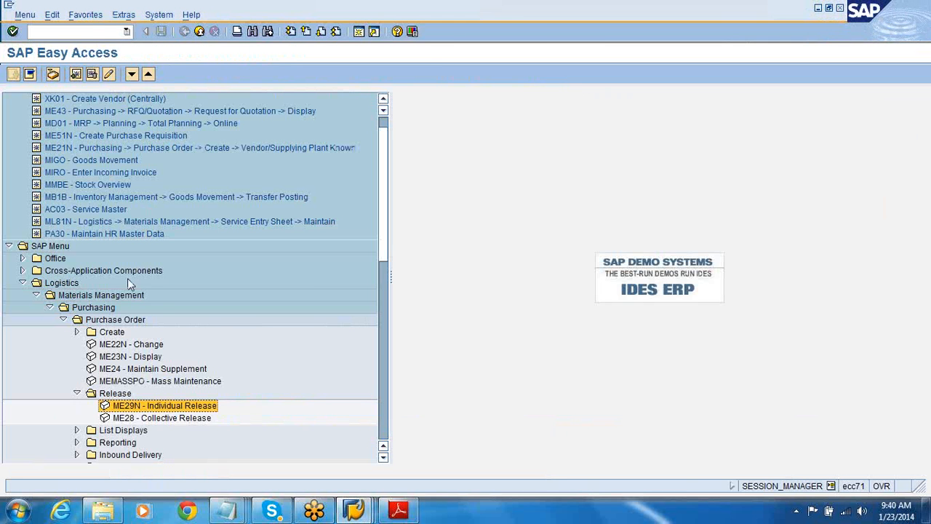
# Start a new purchase order with ME21N and enter "This is a dmeo for po text" under the header text Test text for demo.
pyautogui.click(89, 31)
pyautogui.write('me21n')
pyautogui.press('Return')
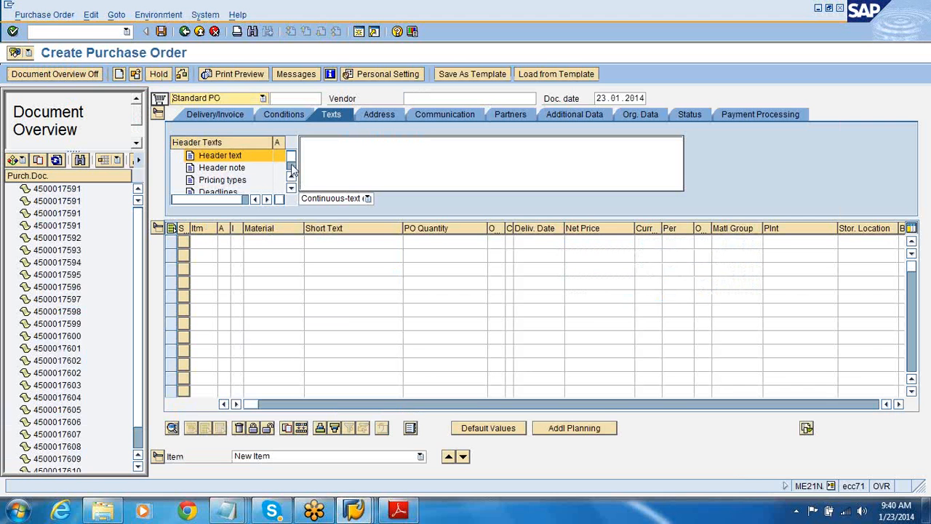
pyautogui.click(292, 169)
pyautogui.click(231, 182)
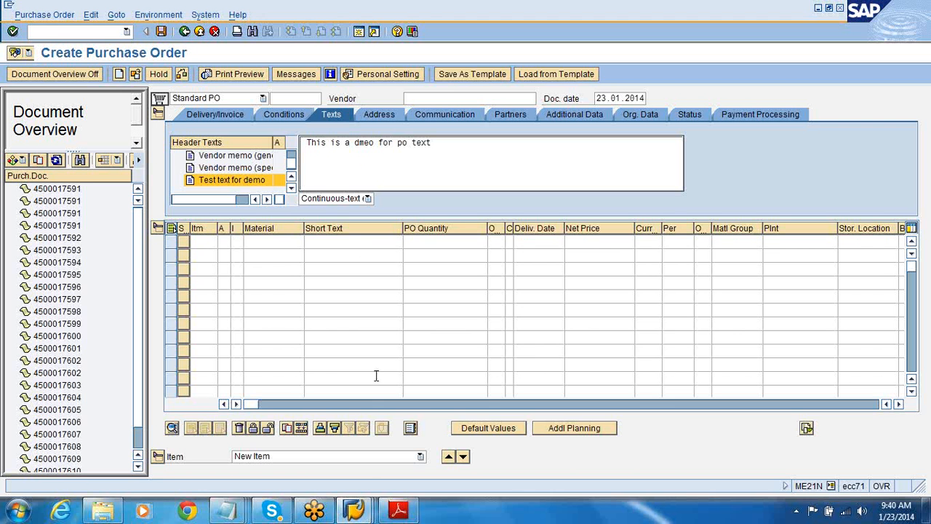
# Switch back to the IMG session and open Assign Document Type, One-Step Procedure, Underdelivery Tolerance under Set up Stock Transport Order.
pyautogui.moveTo(354, 509)
pyautogui.click(320, 429)
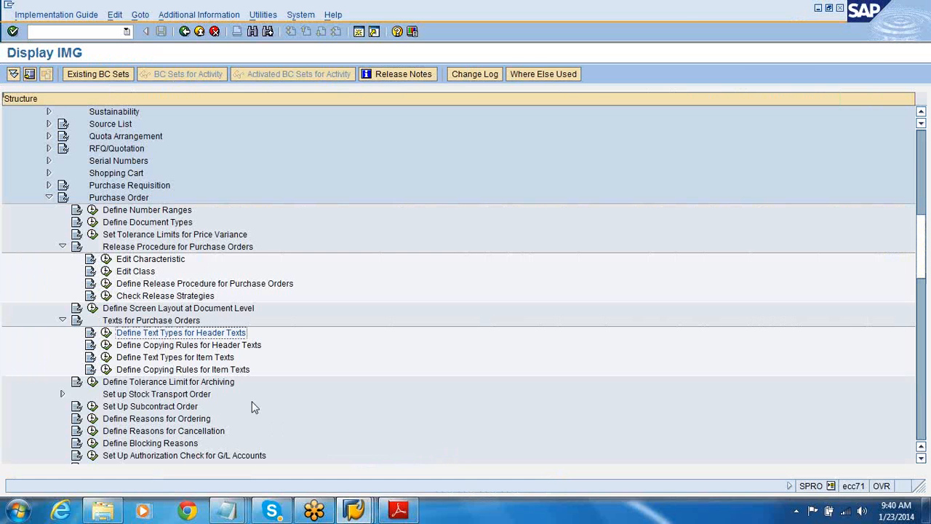
pyautogui.click(217, 358)
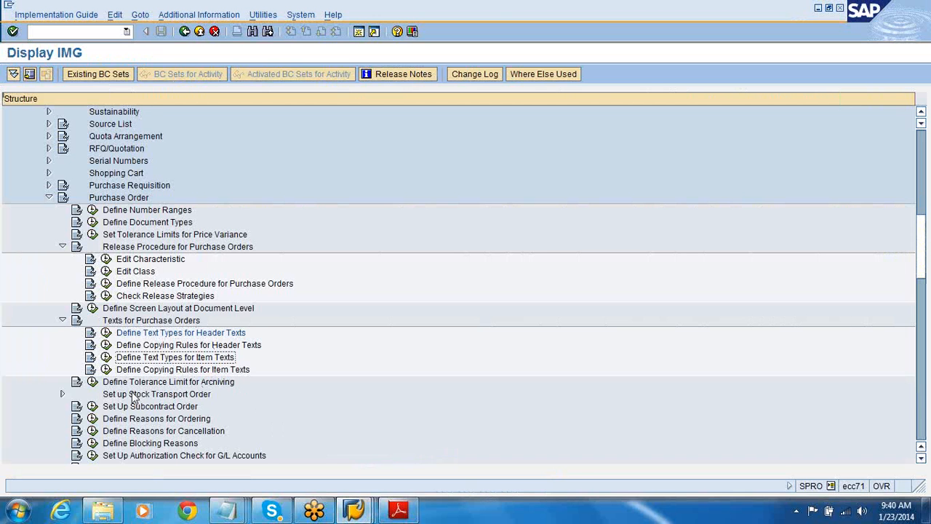
pyautogui.click(62, 395)
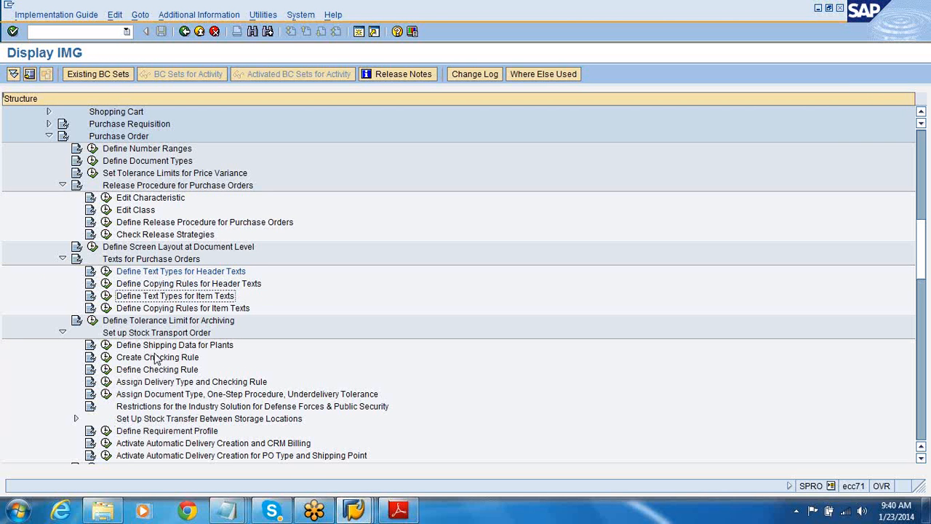
pyautogui.click(106, 394)
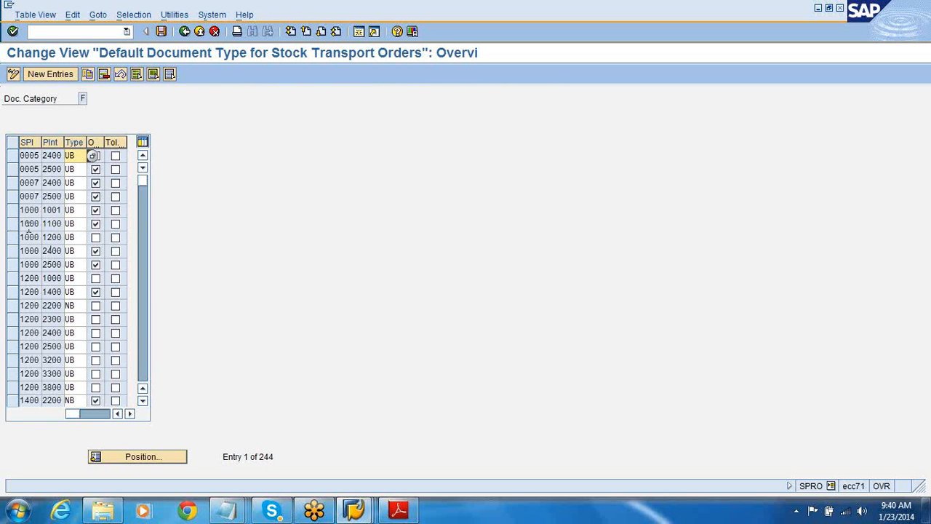
# Examine the document type and one-step settings for supplying plant 1000 with plants 1001 and 1100, and return to the IMG.
pyautogui.click(26, 211)
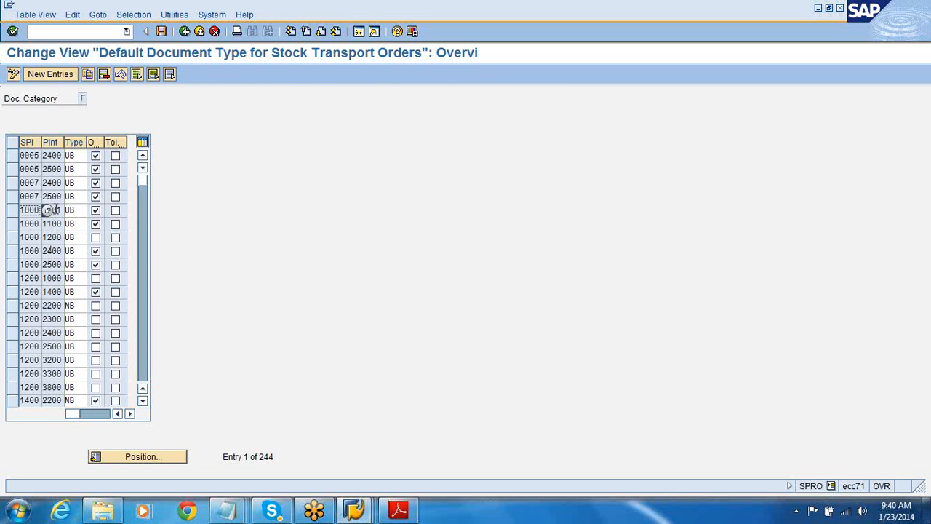
pyautogui.click(52, 210)
pyautogui.click(31, 223)
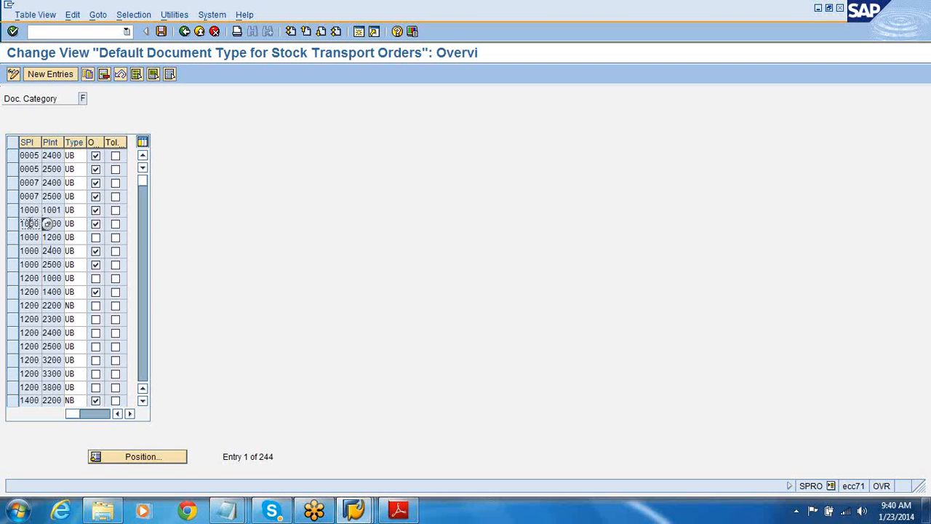
pyautogui.click(58, 224)
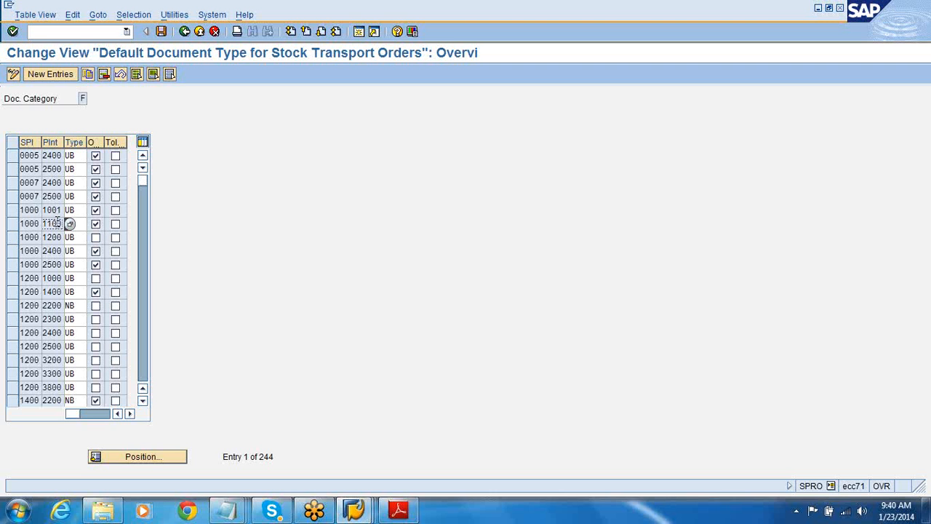
pyautogui.click(83, 209)
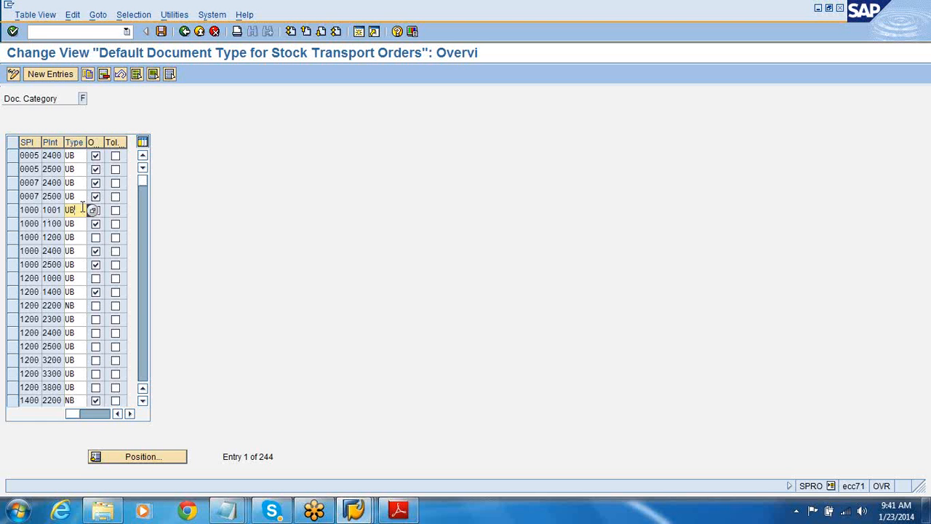
pyautogui.moveTo(104, 142); pyautogui.dragTo(110, 142)
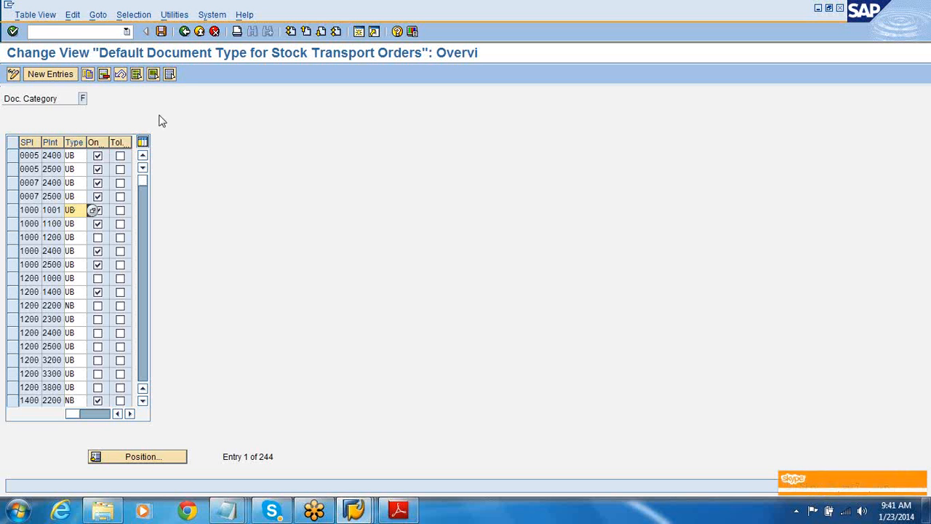
pyautogui.click(186, 33)
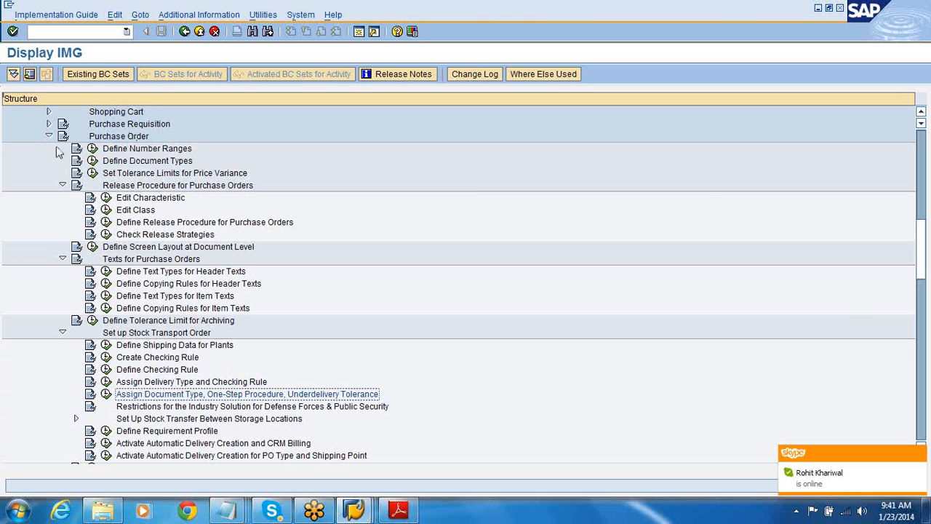
# Collapse the Release Procedure for Purchase Orders, Texts for Purchase Orders and Set up Stock Transport Order nodes.
pyautogui.click(62, 186)
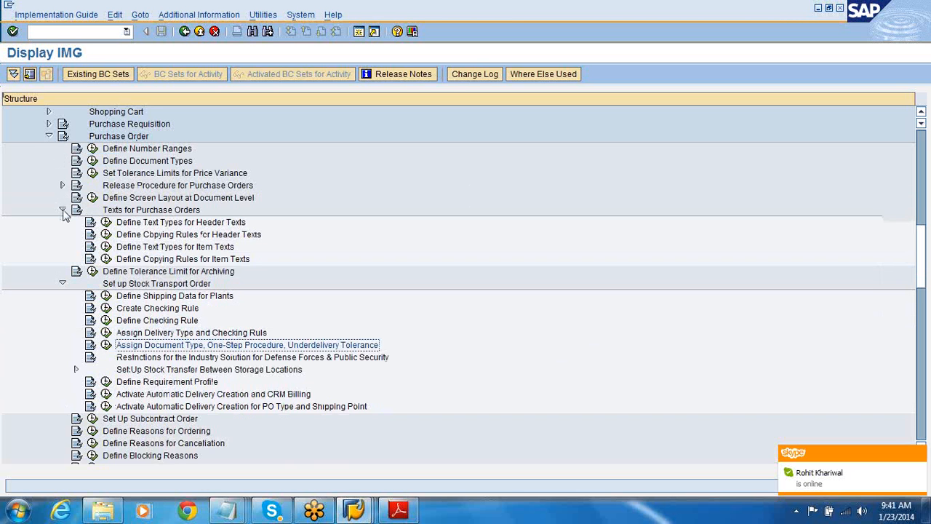
pyautogui.click(62, 210)
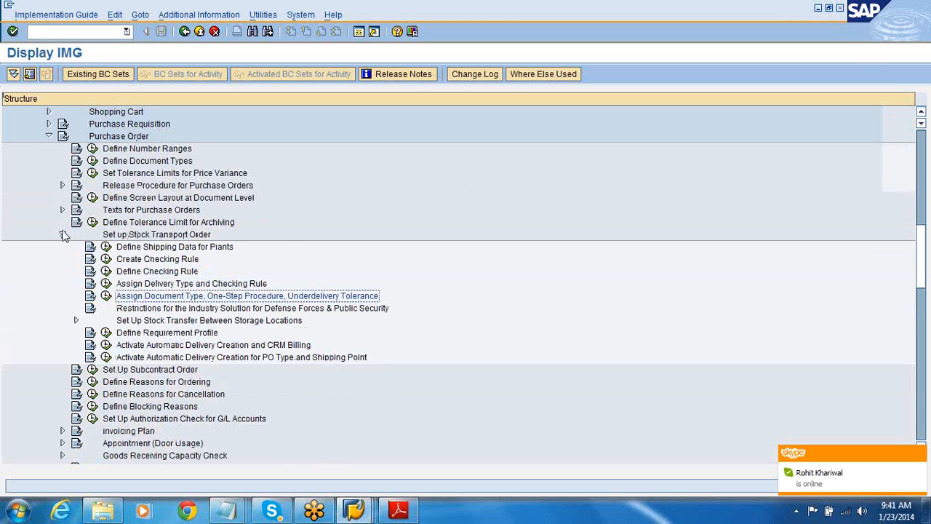
pyautogui.click(62, 234)
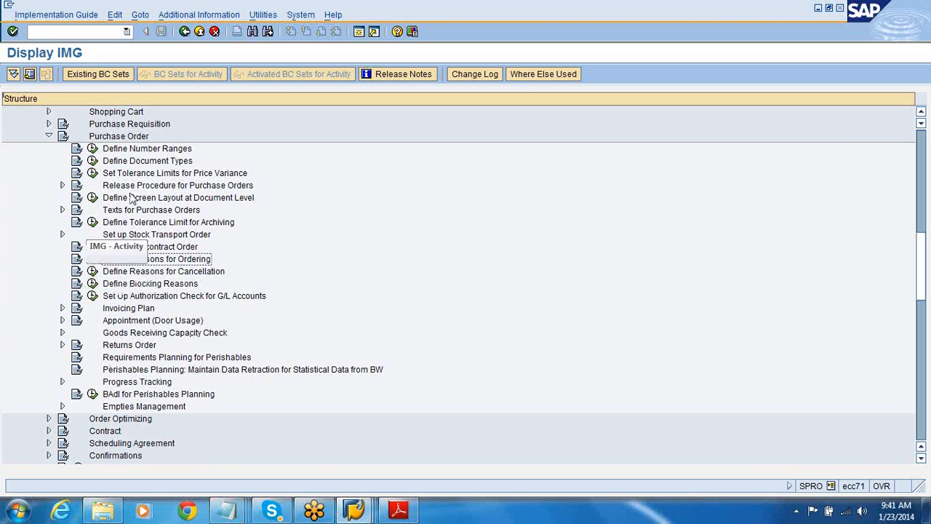
# Expand Purchase Requisition in the IMG, review its document type, release procedure, screen layout and text activities, and collapse it again.
pyautogui.click(49, 124)
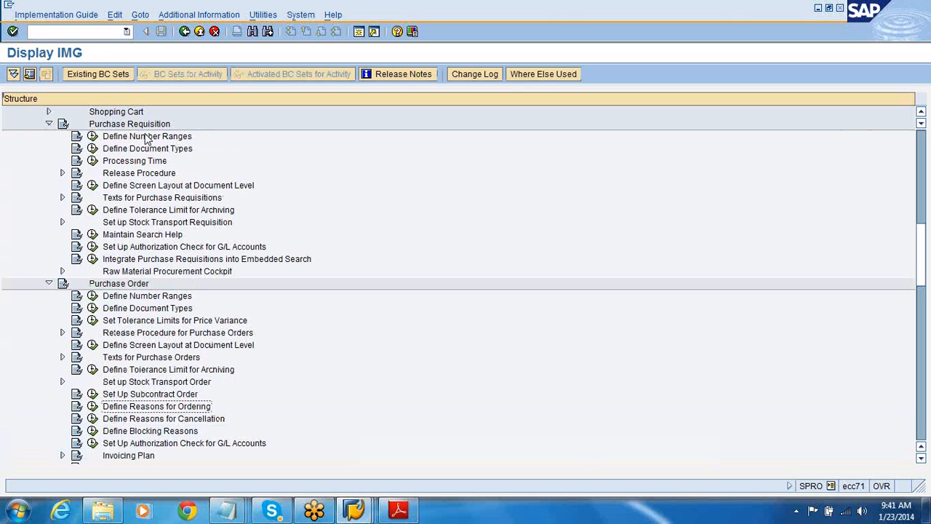
pyautogui.click(148, 149)
pyautogui.click(140, 172)
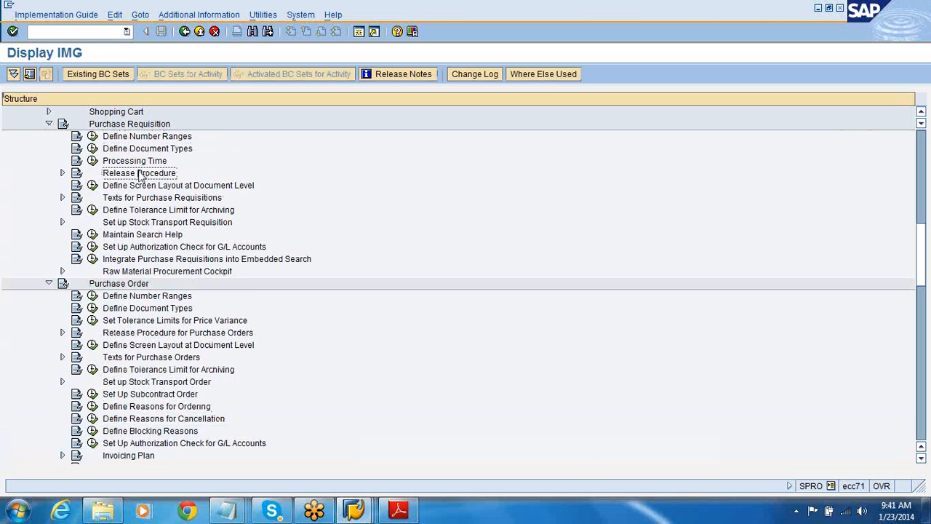
pyautogui.click(141, 185)
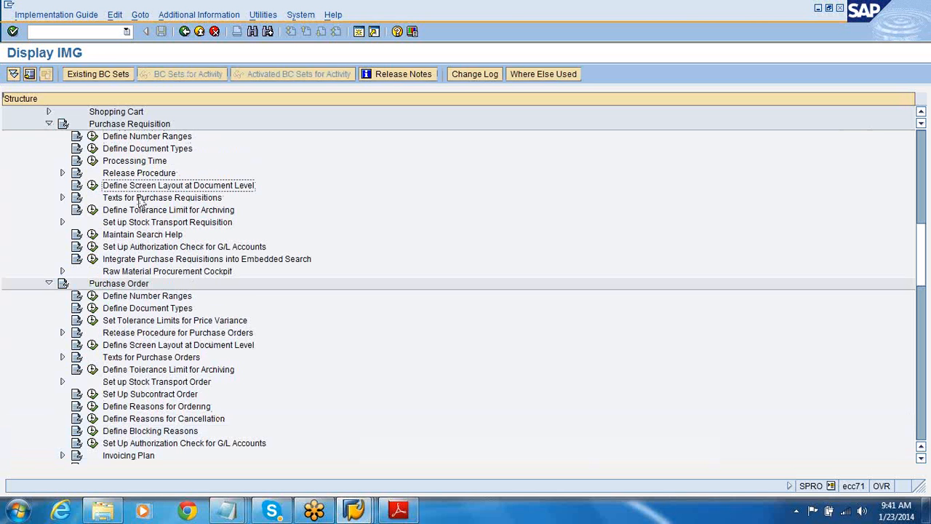
pyautogui.click(142, 198)
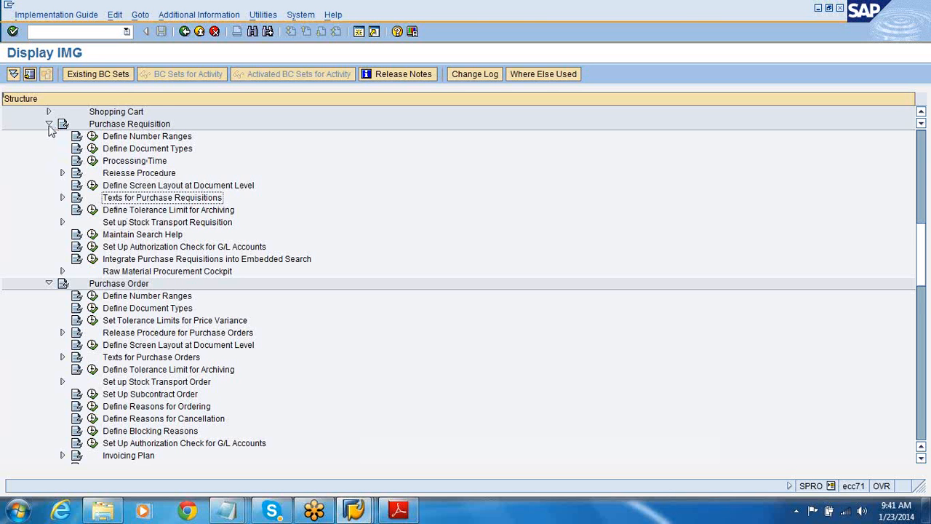
pyautogui.click(48, 124)
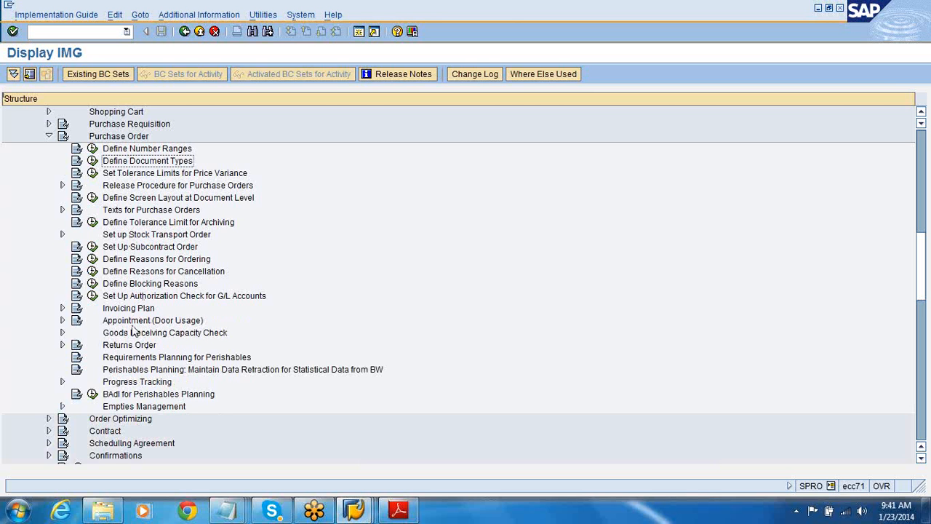
# Review the purchase order cancellation reasons in Define Reasons for Cancellation and return to the IMG.
pyautogui.click(92, 271)
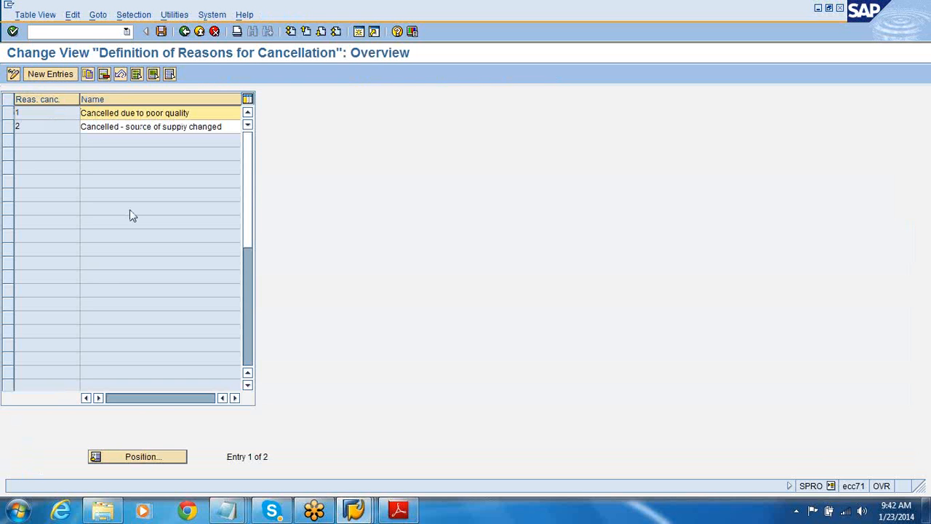
pyautogui.click(185, 31)
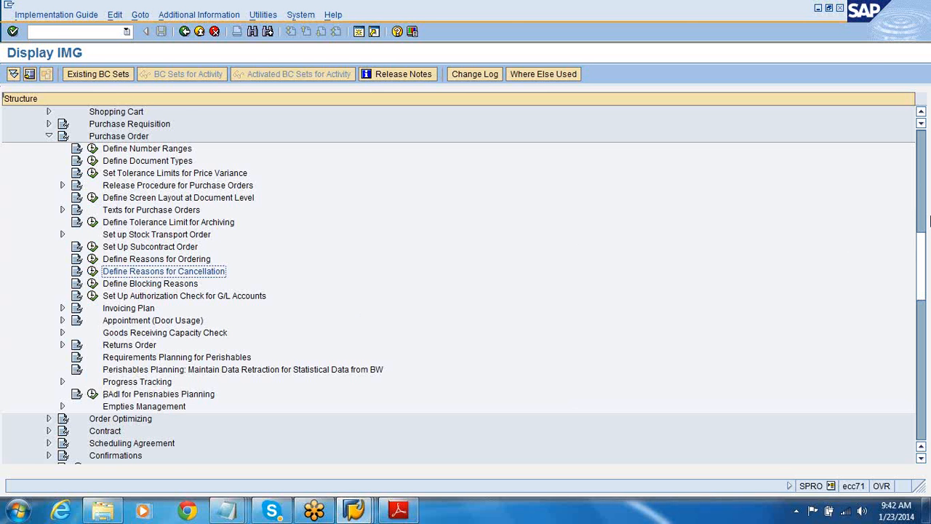
# Expand Logistics - General, Material Master, Field Selection, Basic Settings and Material Types in the IMG, and open Define Attributes of Material Types.
pyautogui.moveTo(923, 261); pyautogui.dragTo(923, 166)
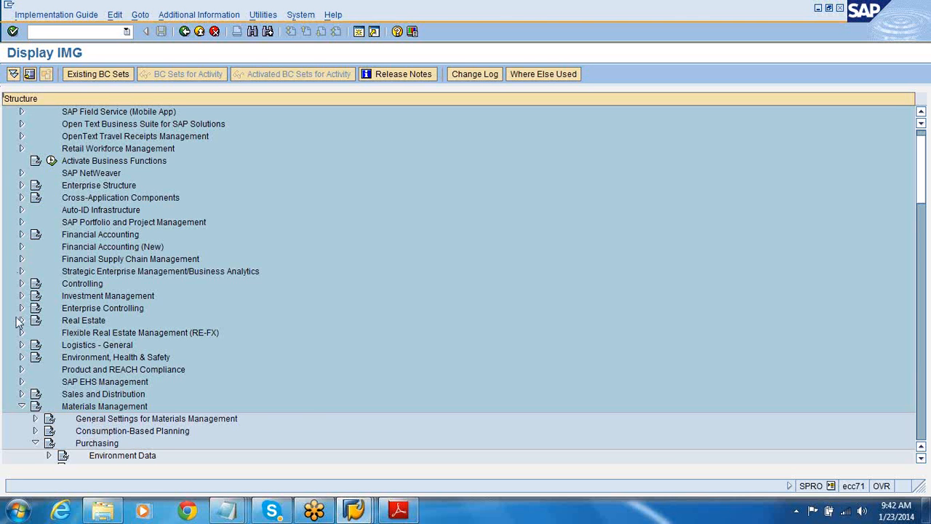
pyautogui.click(21, 345)
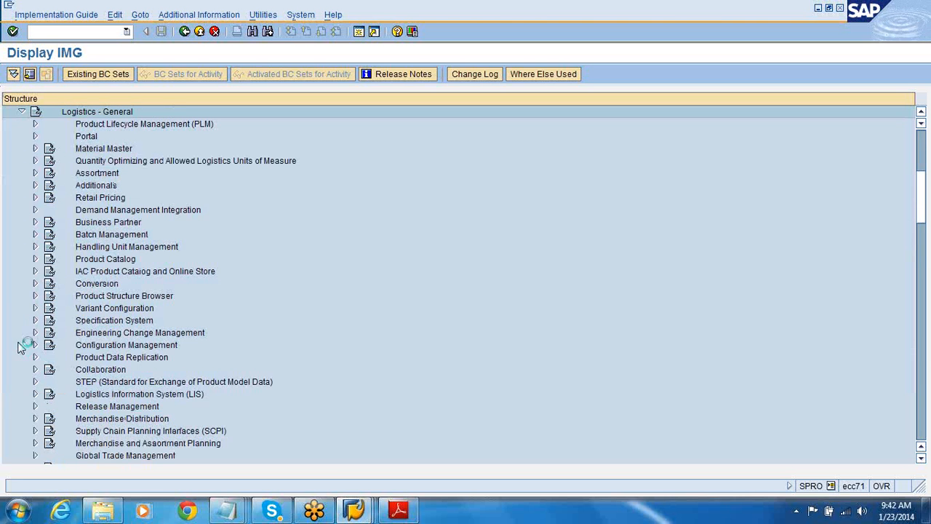
pyautogui.click(35, 149)
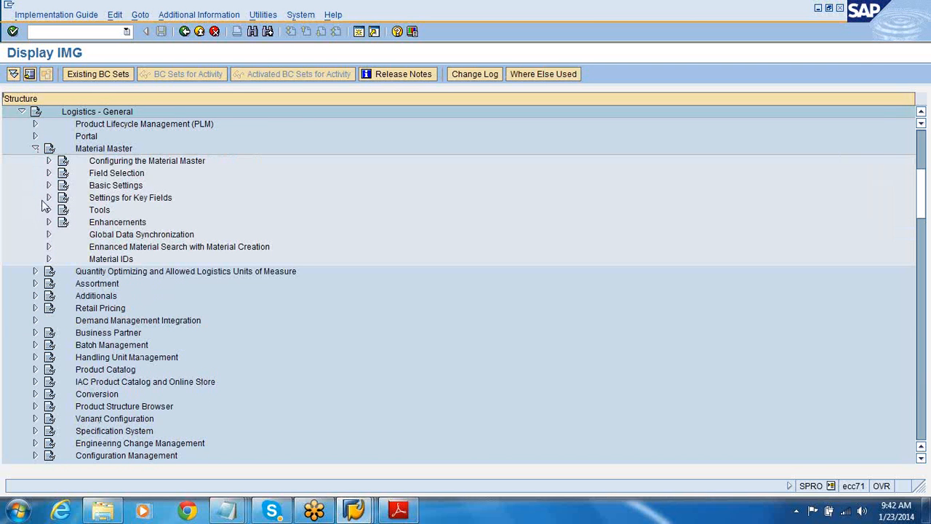
pyautogui.click(48, 173)
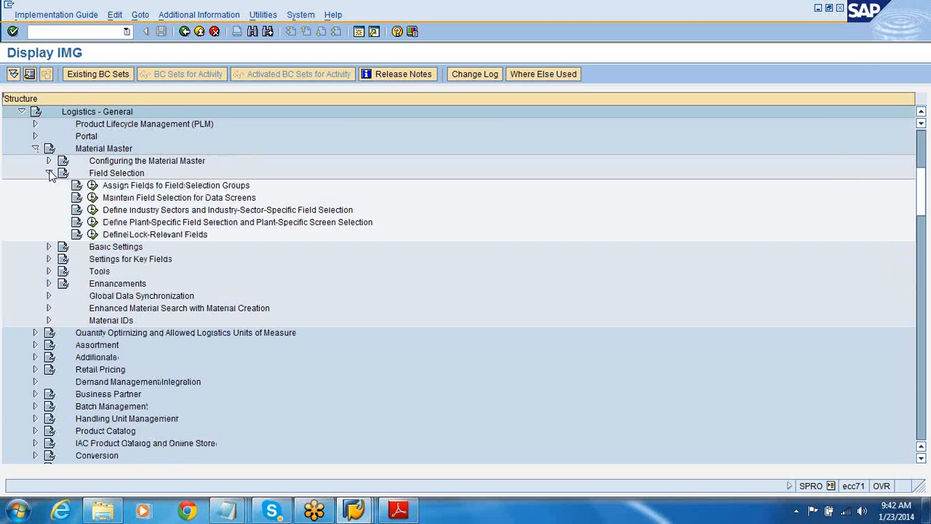
pyautogui.click(49, 248)
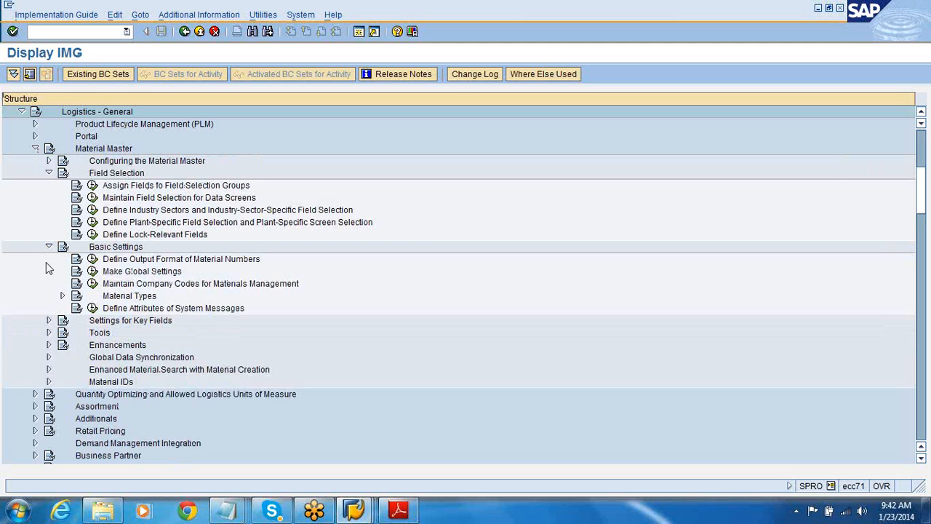
pyautogui.click(62, 296)
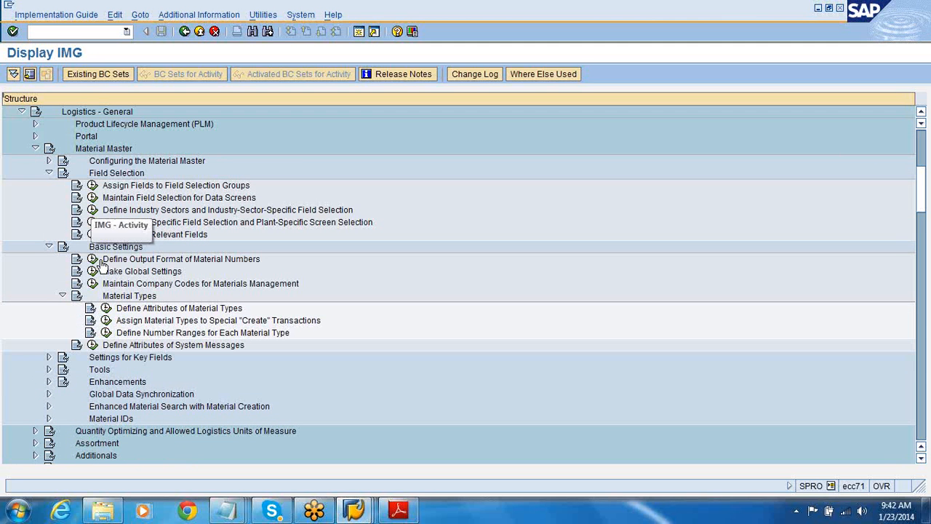
pyautogui.click(107, 308)
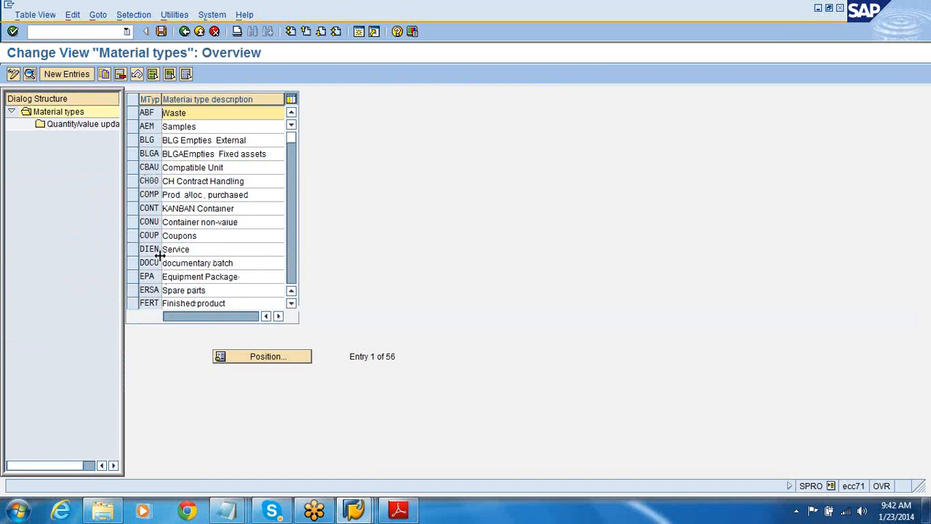
# Copy the DIEN Service material type and enter Z001 as the key of the copy.
pyautogui.click(133, 251)
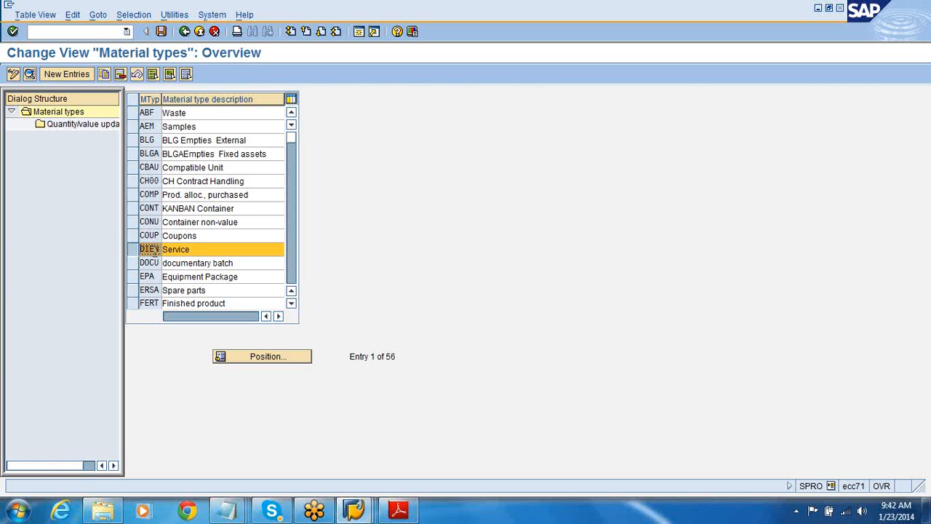
pyautogui.click(104, 73)
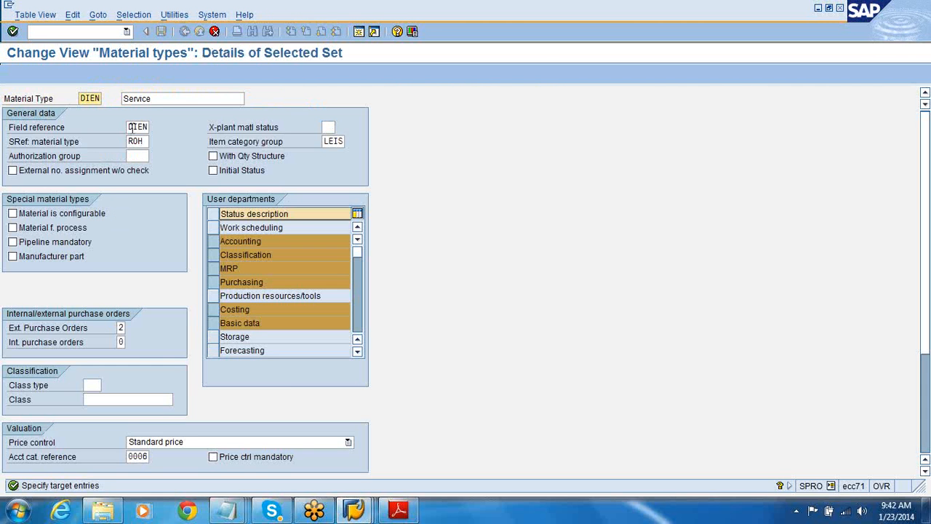
pyautogui.moveTo(130, 128); pyautogui.dragTo(151, 126)
pyautogui.moveTo(81, 98); pyautogui.dragTo(125, 100)
pyautogui.write('ZI')
pyautogui.press('Return')
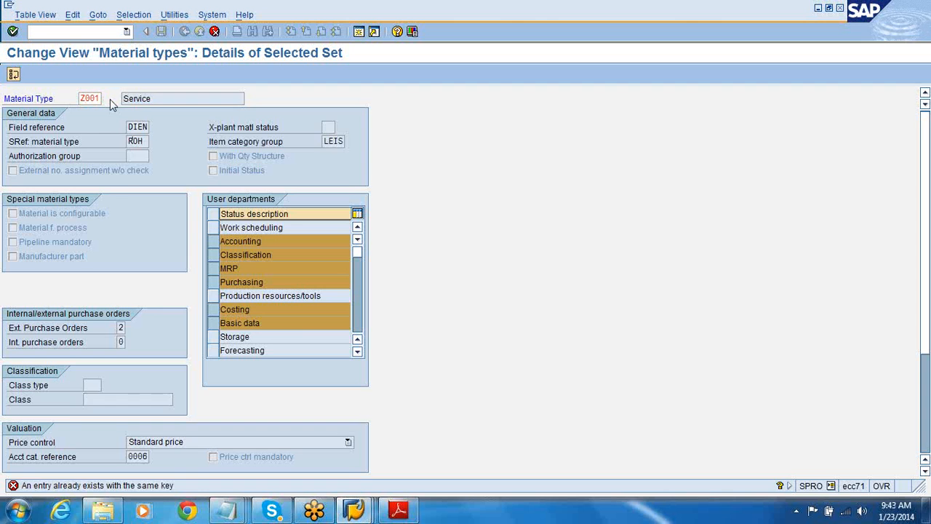
# Describe material type Z001 as "Test material type demo" and complete the copy together with its dependent entries.
pyautogui.press('Return')
pyautogui.moveTo(177, 98); pyautogui.dragTo(62, 116)
pyautogui.write('TE')
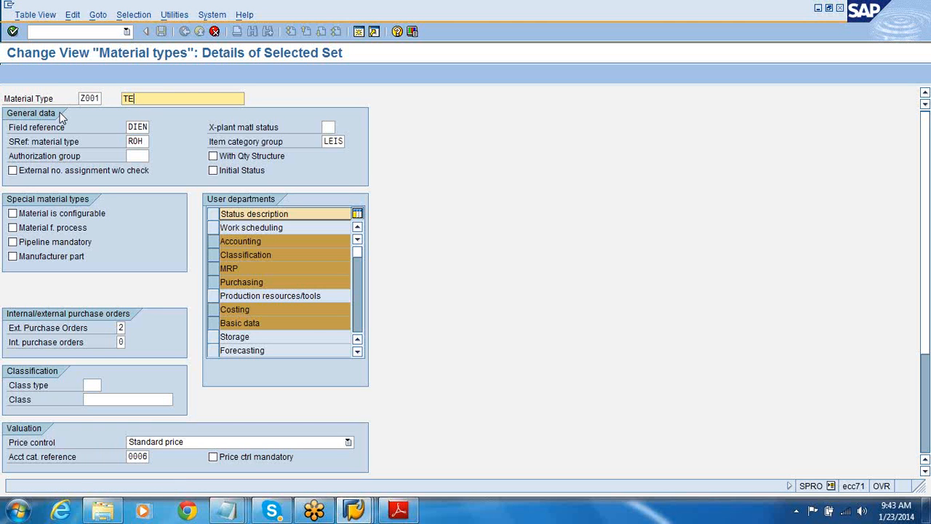
pyautogui.write('st material type for de')
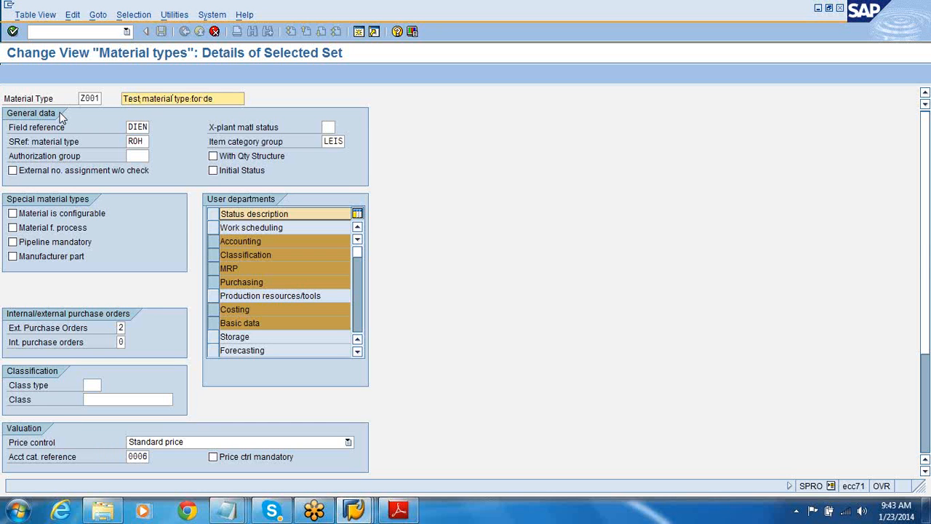
pyautogui.press('BackSpace')
pyautogui.press('BackSpace')
pyautogui.press('BackSpace')
pyautogui.press('BackSpace')
pyautogui.write('de')
pyautogui.press('Return')
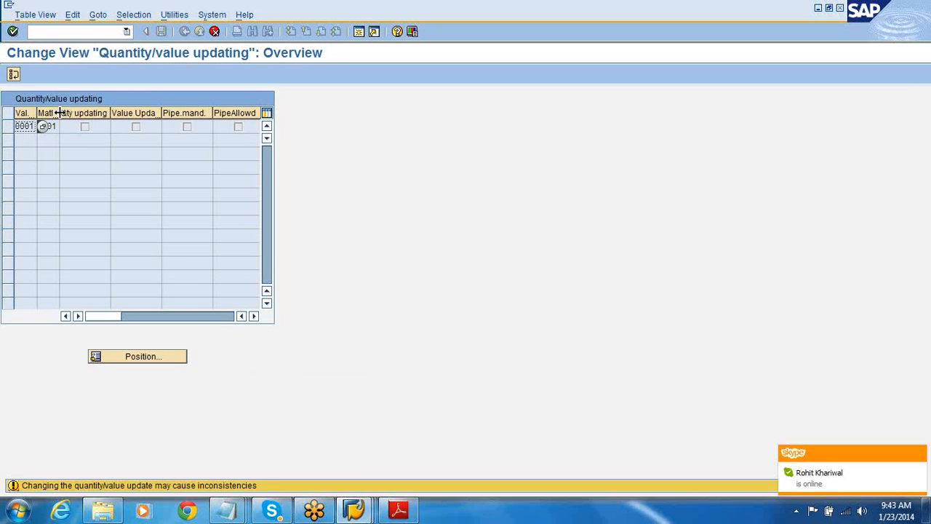
pyautogui.press('Return')
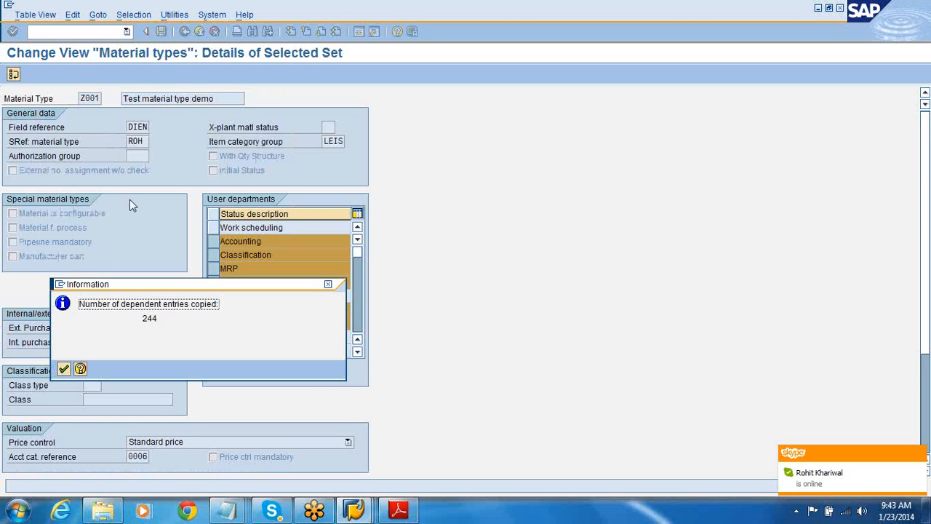
pyautogui.click(63, 370)
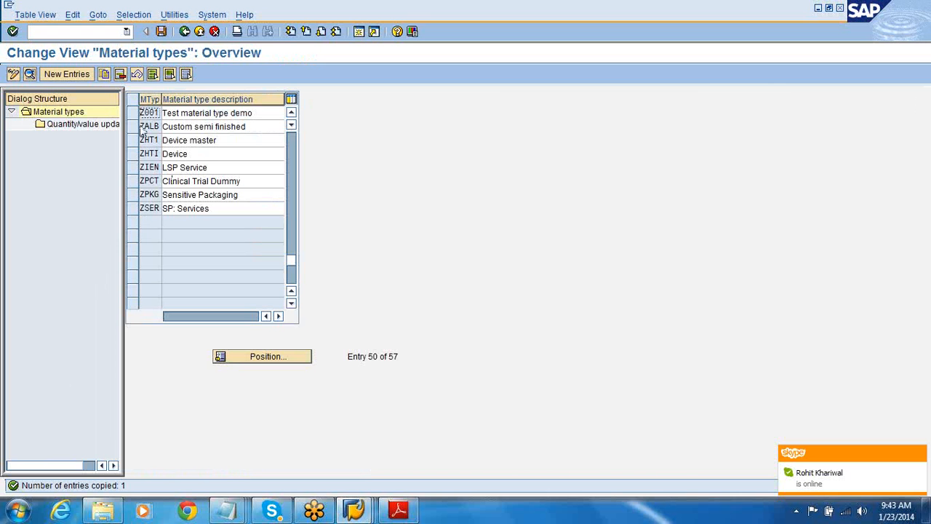
# In the details of material type Z001, deselect the MRP and Classification user departments and enable External no. assignment w/o check.
pyautogui.click(133, 113)
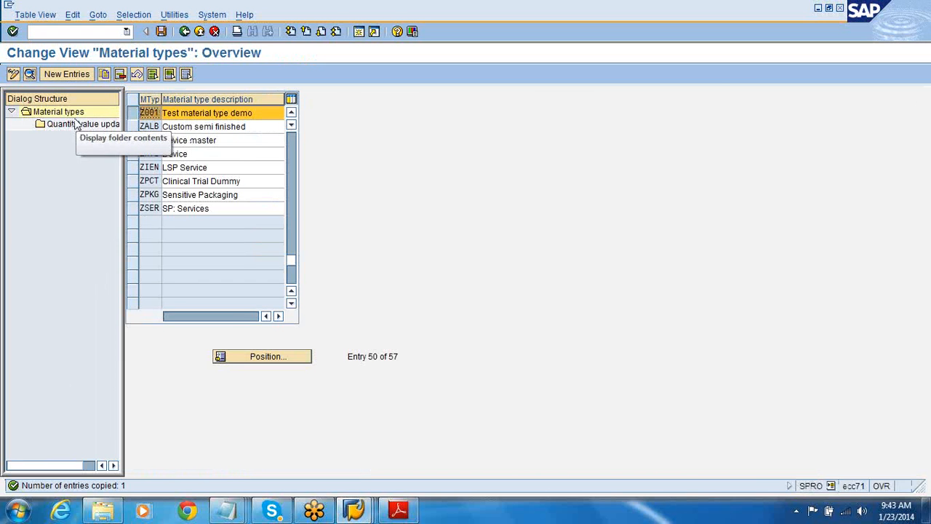
pyautogui.click(32, 77)
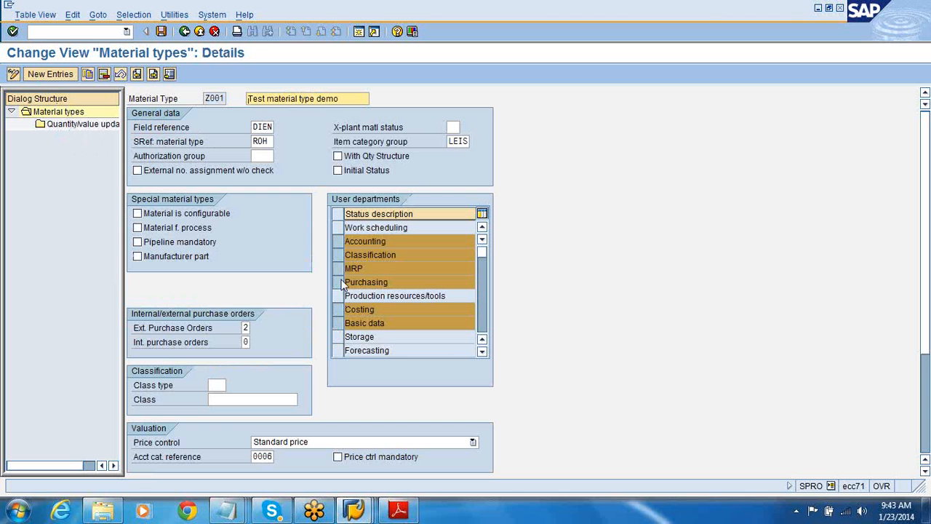
pyautogui.click(338, 269)
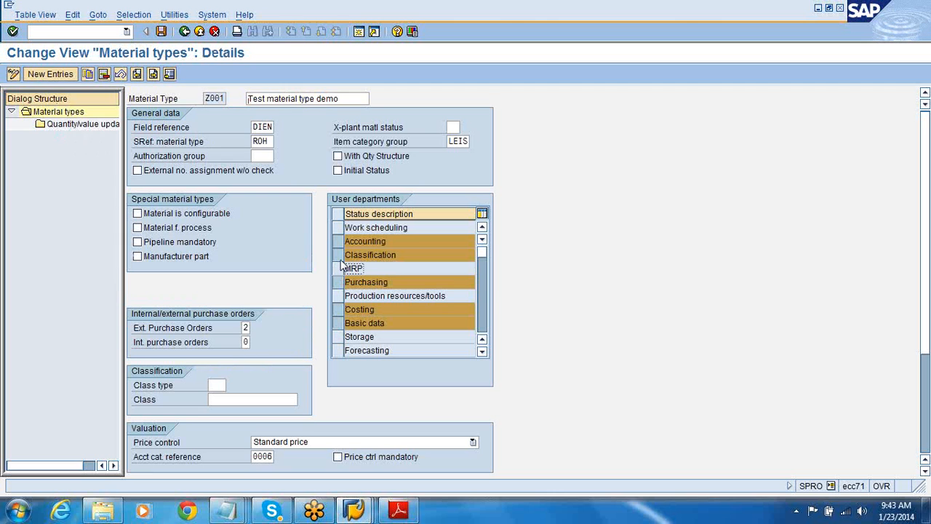
pyautogui.click(338, 261)
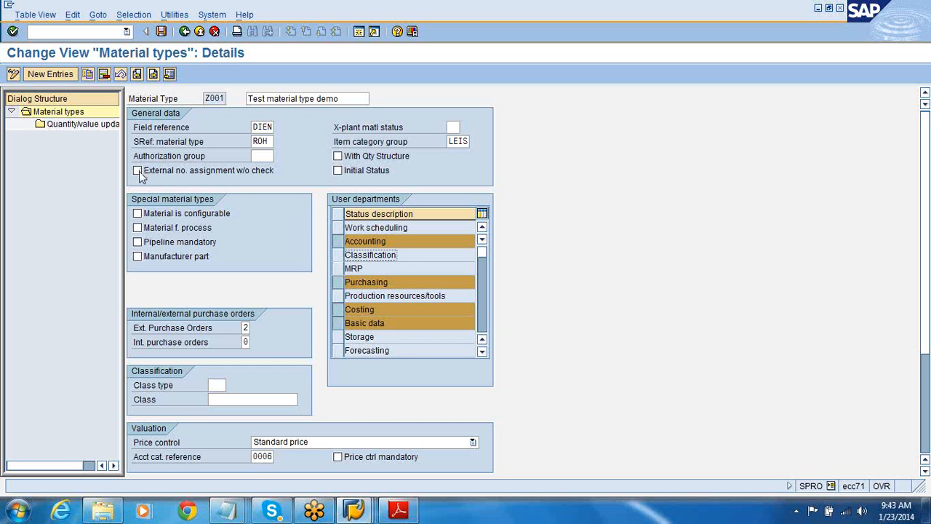
pyautogui.click(137, 171)
# Save material type Z001 in the HR Transport customizing request and return to the IMG.
pyautogui.click(161, 32)
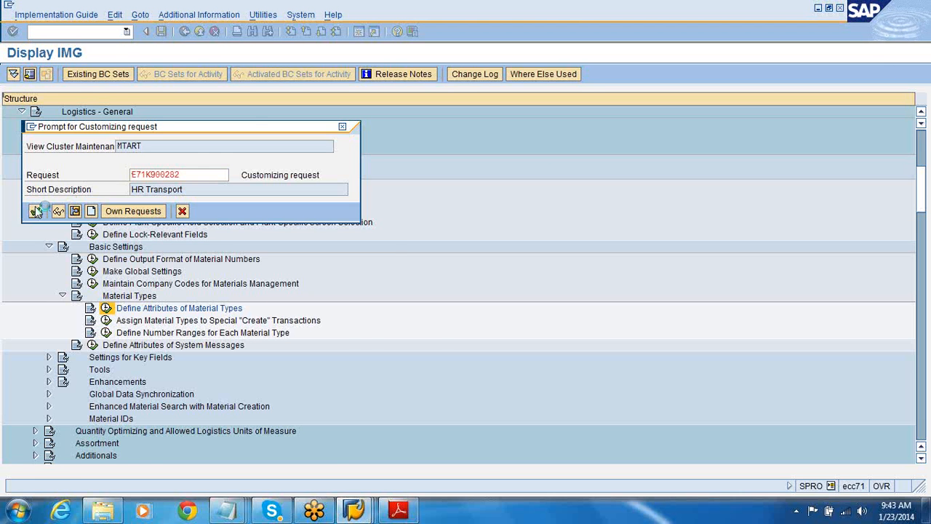
pyautogui.click(40, 211)
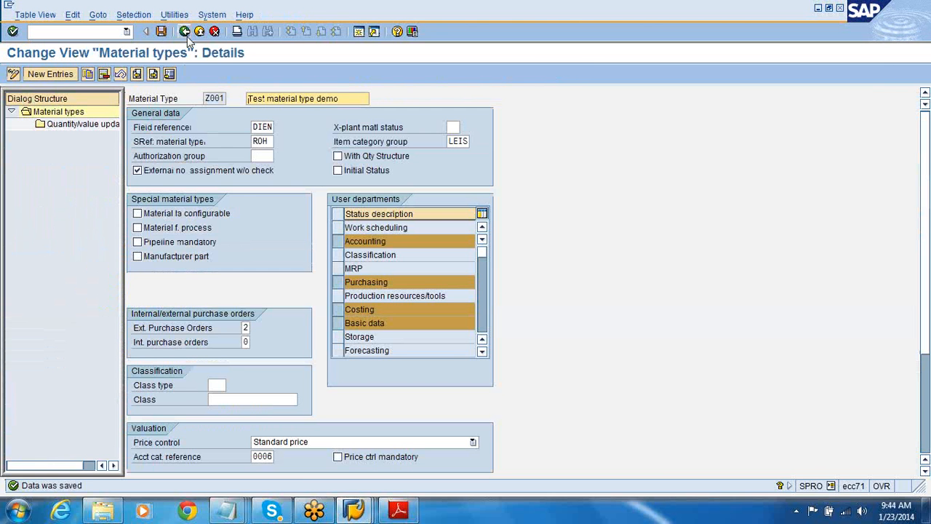
pyautogui.click(184, 32)
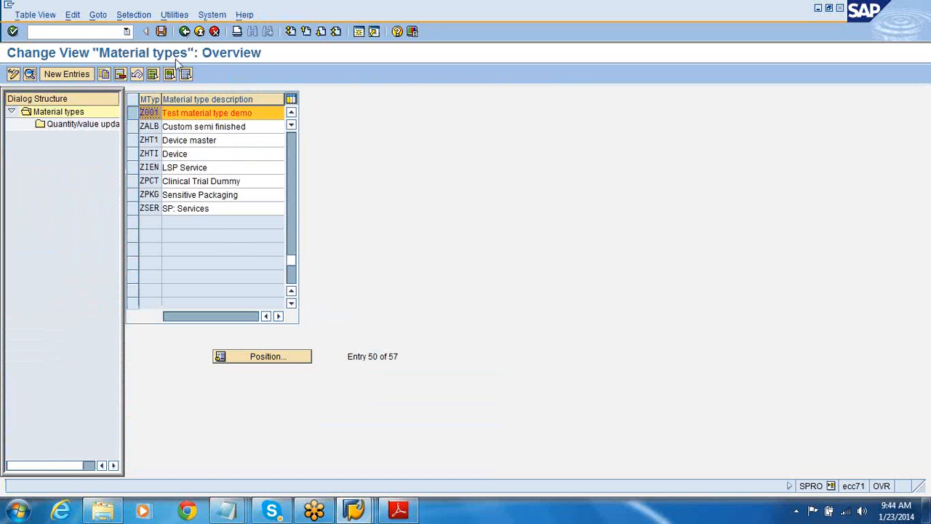
pyautogui.click(184, 31)
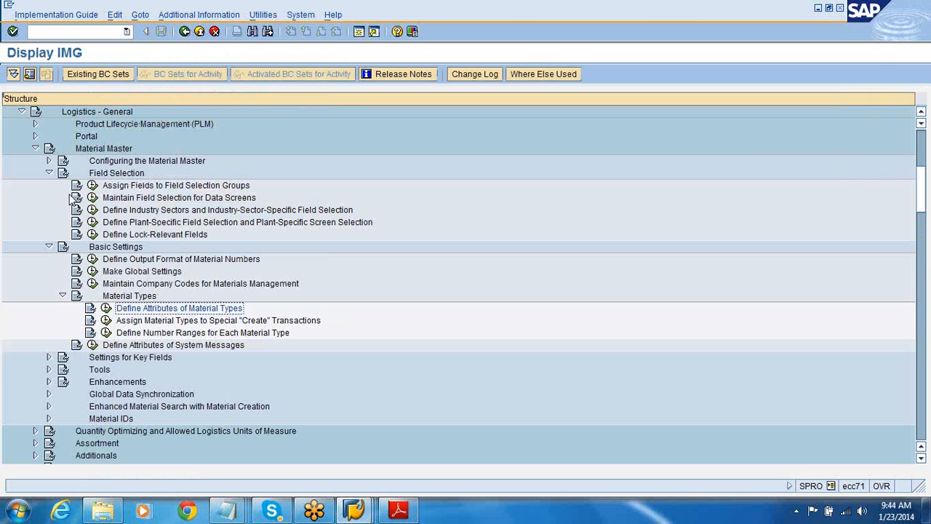
# Open Assign Fields to Field Selection Groups and examine the fields and field references of the purchasing organization's selection group 176.
pyautogui.click(92, 186)
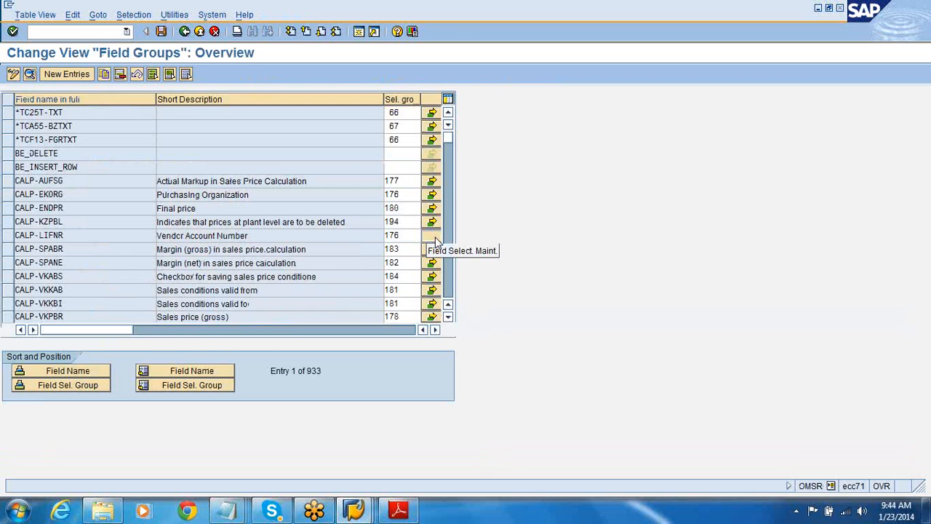
pyautogui.click(431, 196)
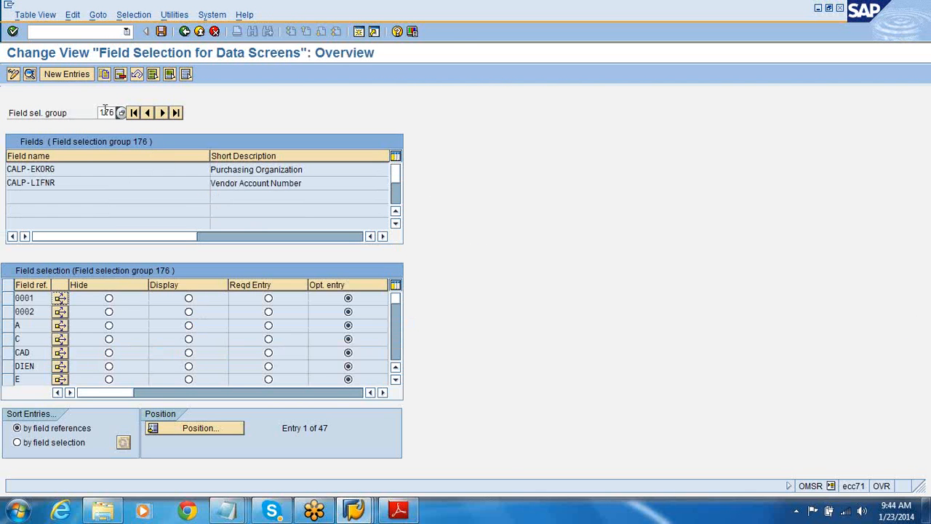
pyautogui.moveTo(100, 113); pyautogui.dragTo(120, 113)
pyautogui.click(80, 172)
pyautogui.click(80, 183)
pyautogui.click(738, 28)
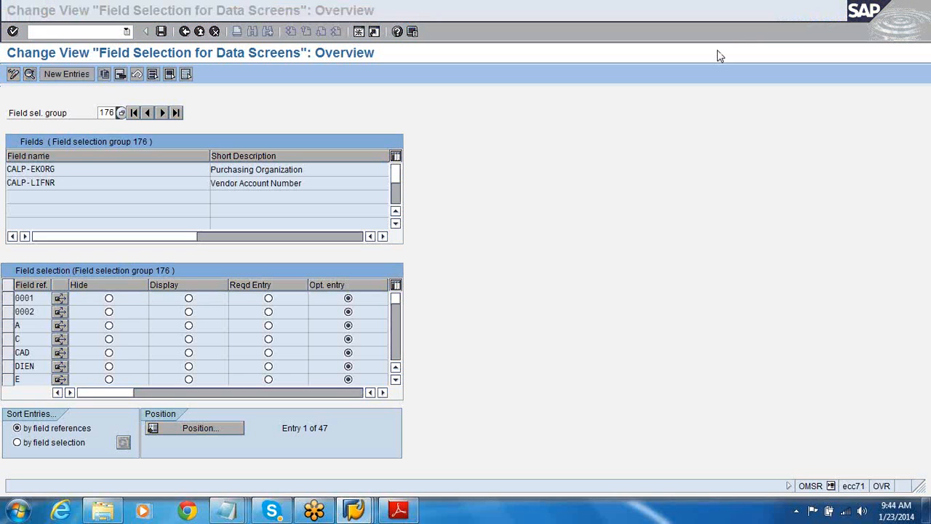
pyautogui.click(27, 319)
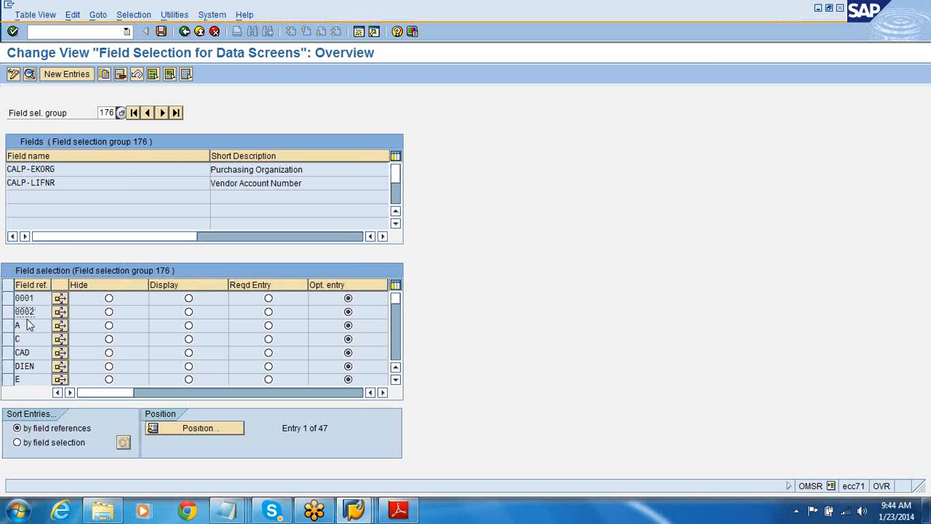
pyautogui.click(40, 366)
pyautogui.click(185, 33)
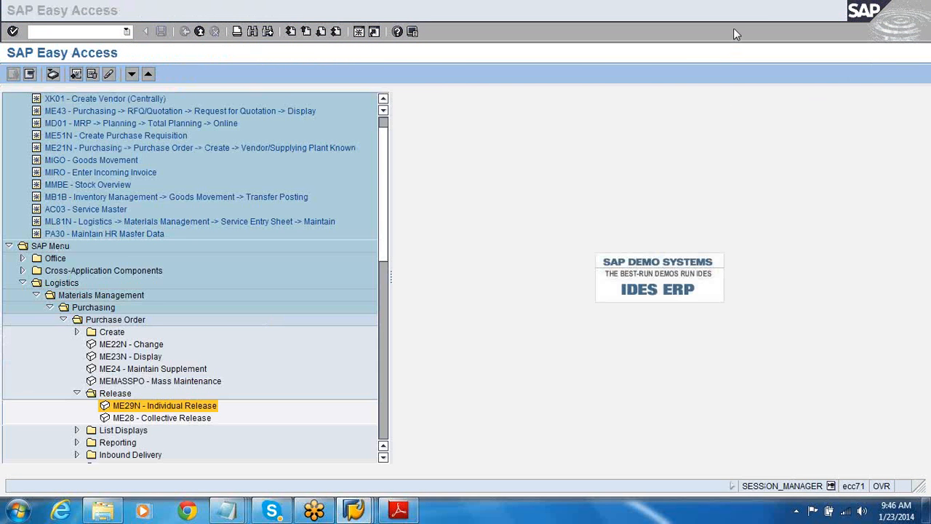
# Switch to the SAP Easy Access session and start transaction MM01 to create a material.
pyautogui.click(481, 108)
pyautogui.click(87, 32)
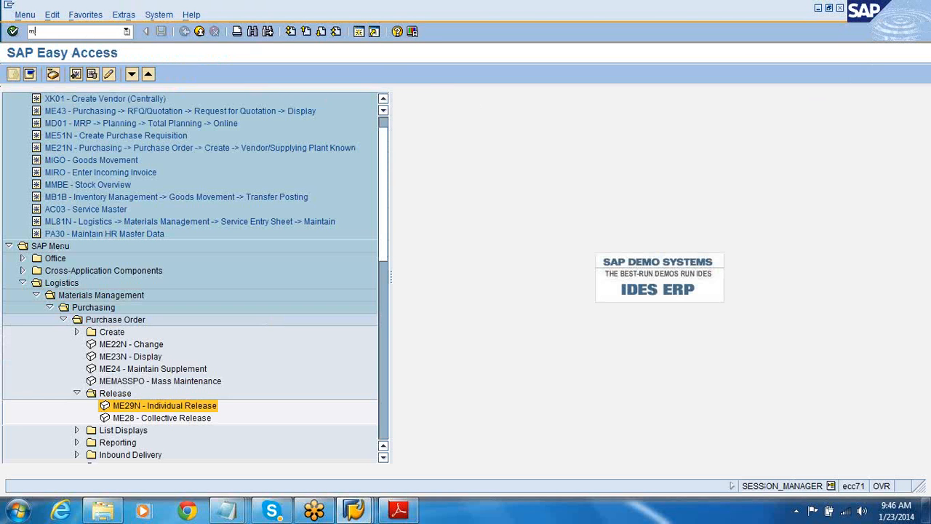
pyautogui.press('Return')
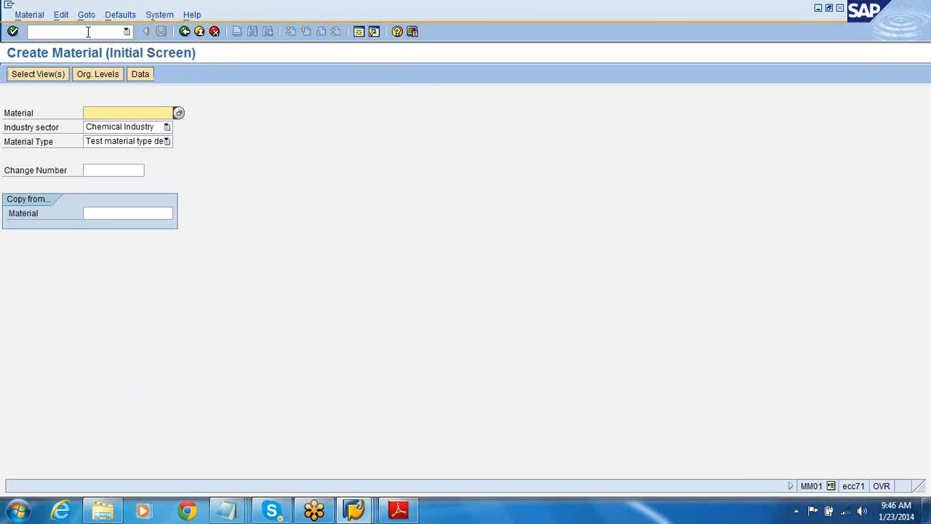
# Start creating material M0002 with the material type Test material type demo and proceed to the view selection.
pyautogui.click(116, 141)
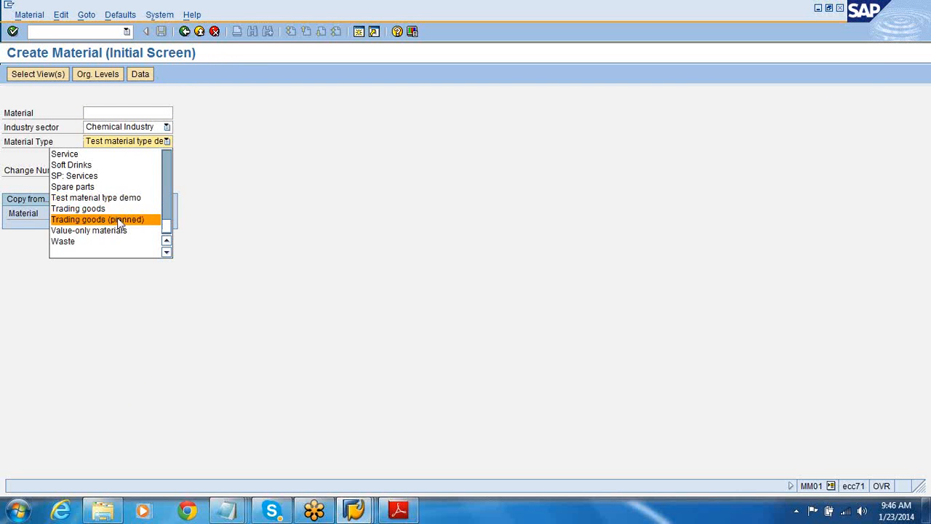
pyautogui.click(116, 201)
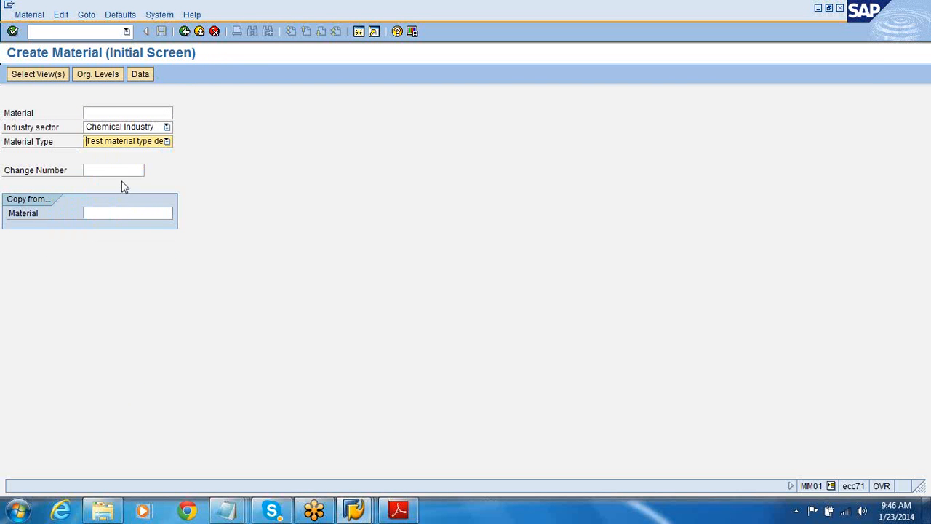
pyautogui.click(124, 112)
pyautogui.write('M')
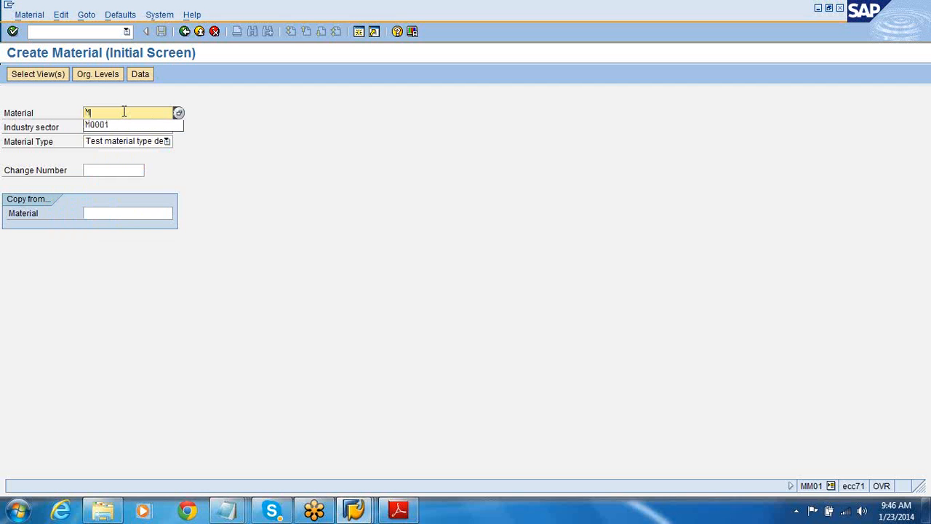
pyautogui.write('000')
pyautogui.write('2')
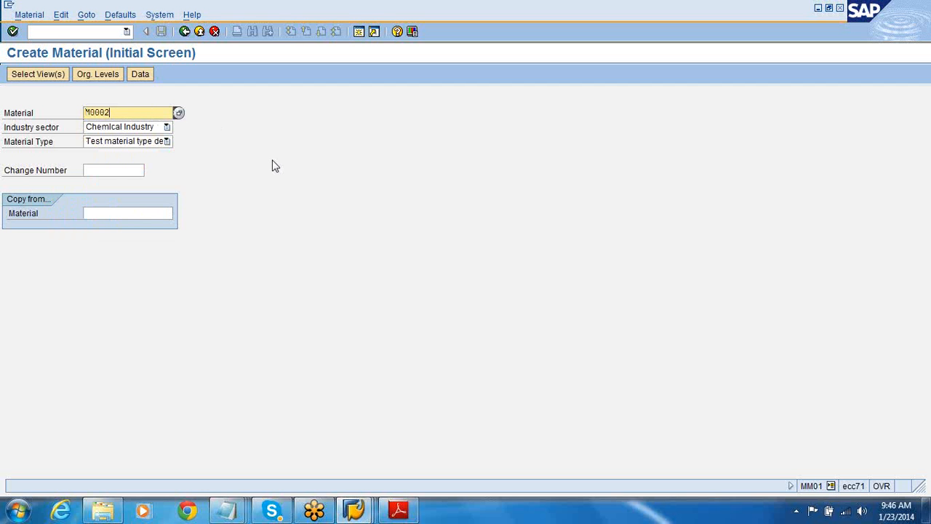
pyautogui.press('Return')
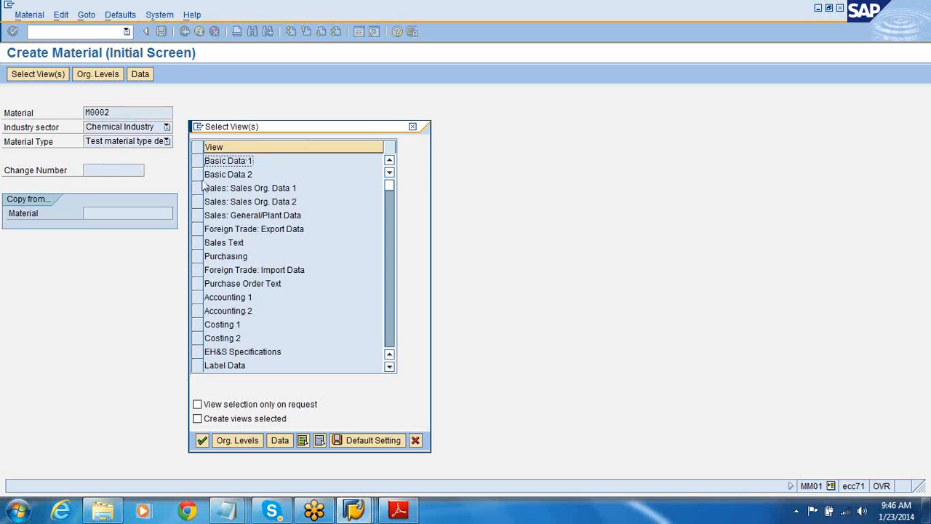
# Select the Basic Data 1 and Purchasing views for the material and enter plant 1000 as its organizational level.
pyautogui.click(197, 160)
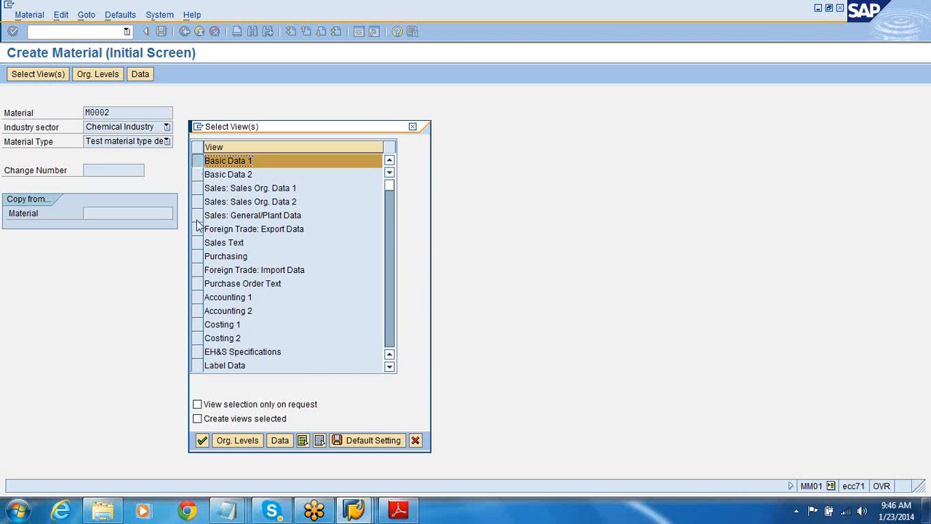
pyautogui.click(196, 259)
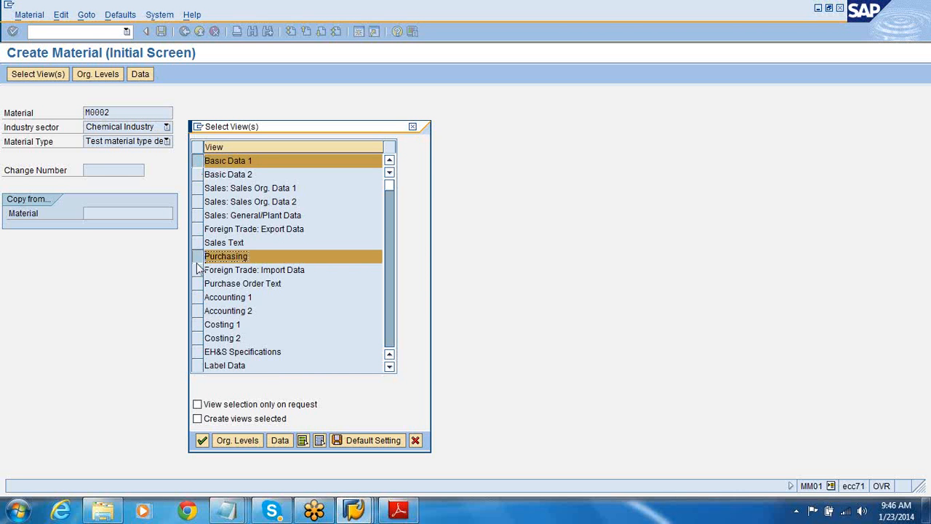
pyautogui.click(202, 440)
pyautogui.write('10')
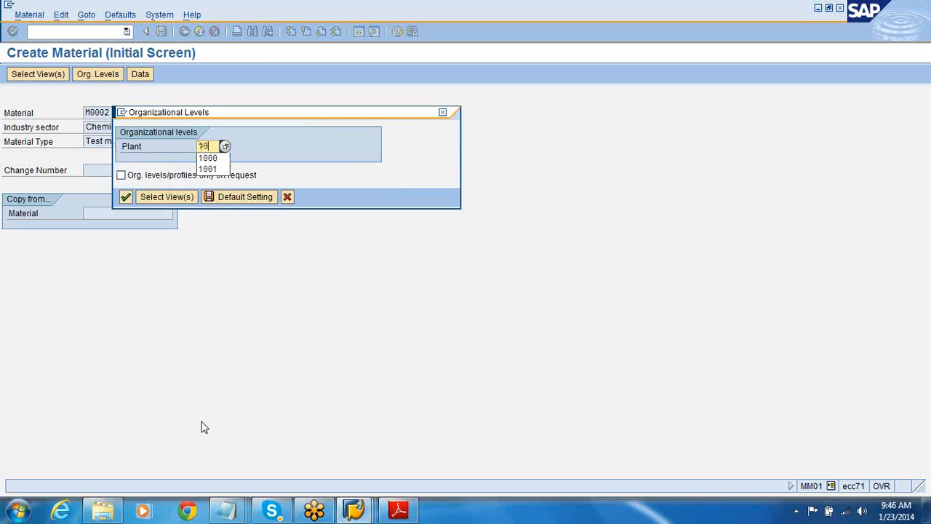
pyautogui.write('00')
pyautogui.press('Return')
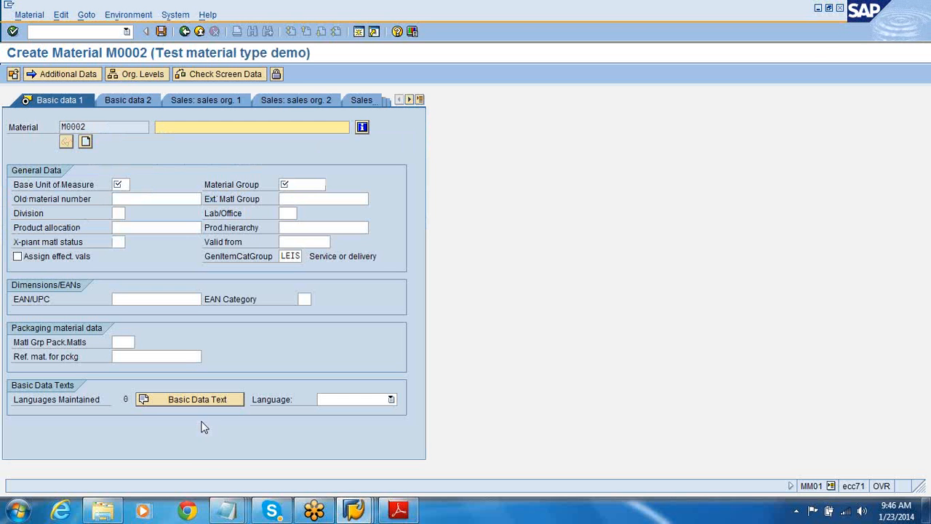
# Fill the basic data with base unit EA, description "test mat for demo" and material group 001, and continue to the purchasing view.
pyautogui.click(126, 186)
pyautogui.write('ea')
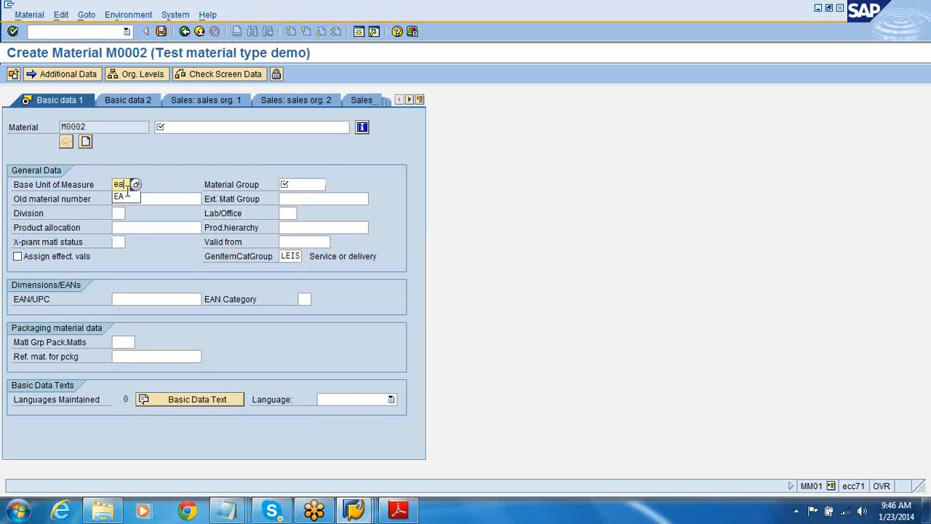
pyautogui.click(231, 126)
pyautogui.write('tst')
pyautogui.press('BackSpace')
pyautogui.press('BackSpace')
pyautogui.write('est')
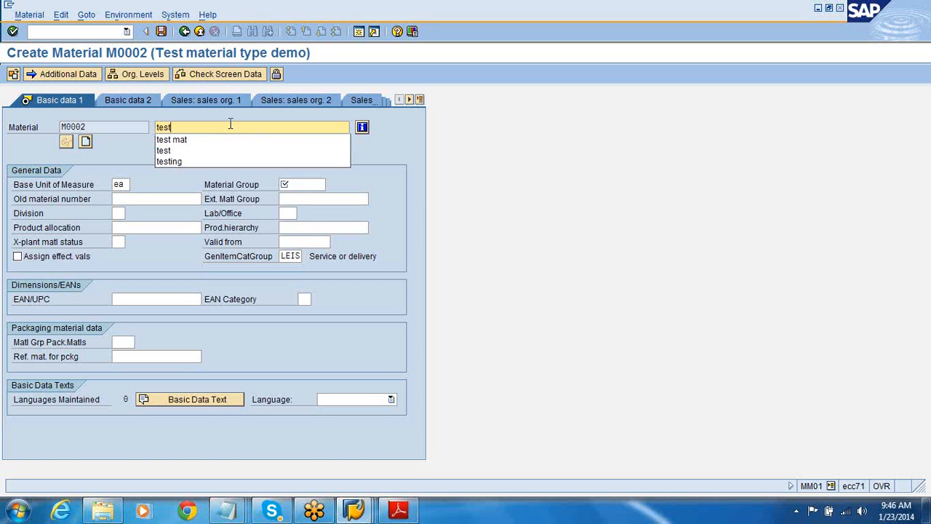
pyautogui.write(' mat for demo')
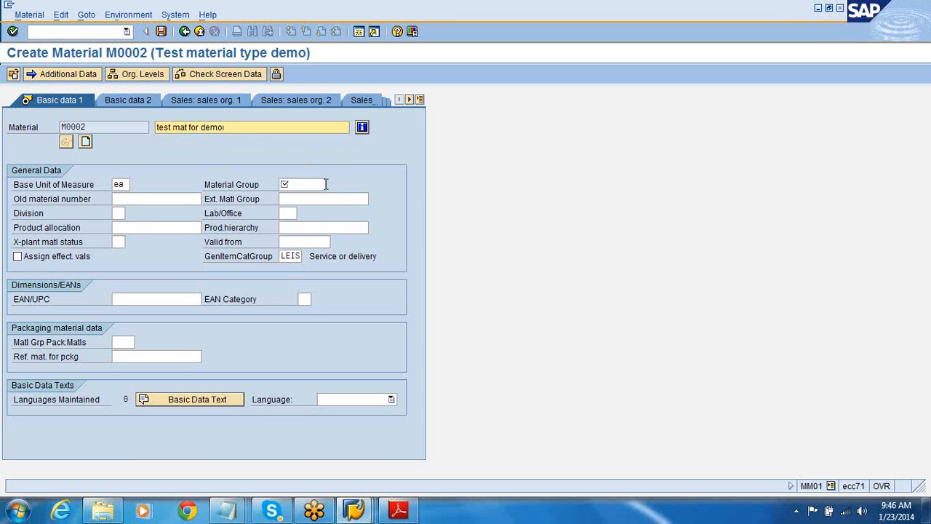
pyautogui.click(325, 184)
pyautogui.write('001')
pyautogui.press('Return')
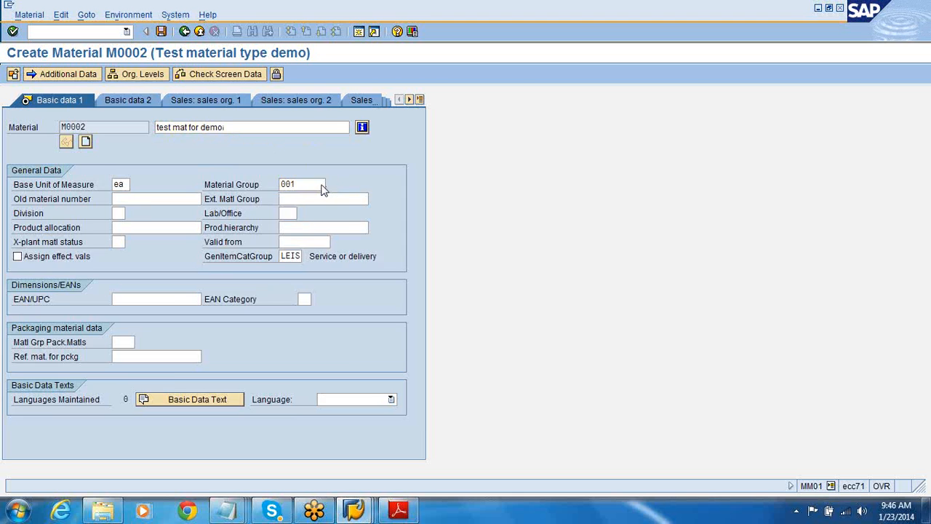
# Assign purchasing group 001 in the purchasing view and save the new material.
pyautogui.click(125, 213)
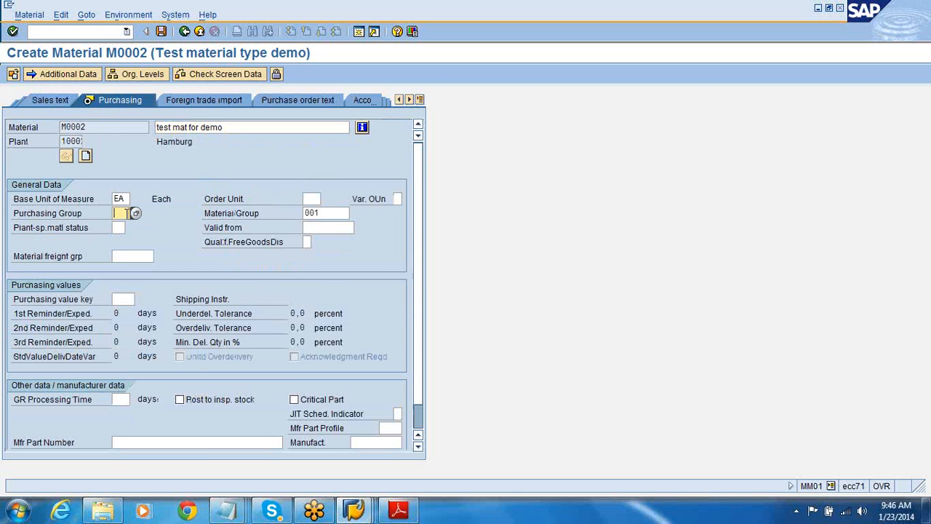
pyautogui.write('001')
pyautogui.press('Return')
pyautogui.click(177, 260)
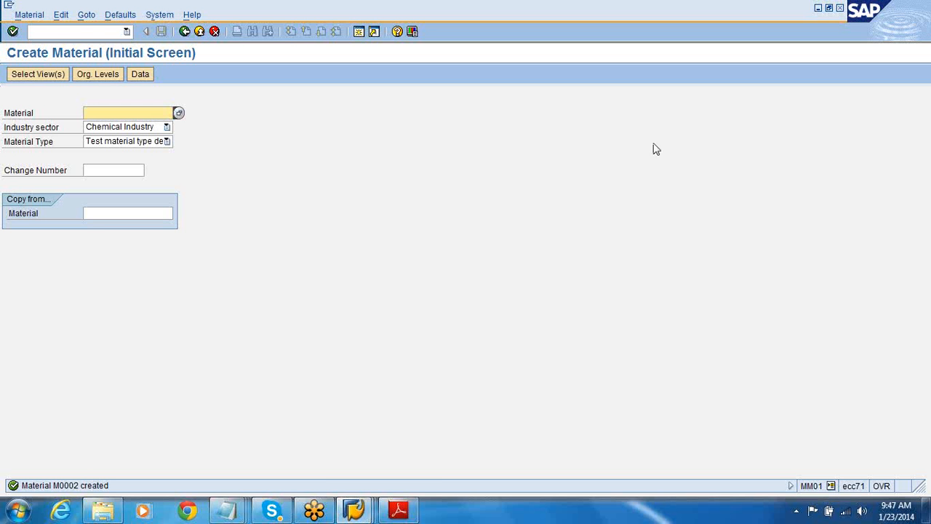
# Switch to the Field Groups session, return to the IMG, and collapse Field Selection and Basic Settings under Material Master.
pyautogui.click(354, 510)
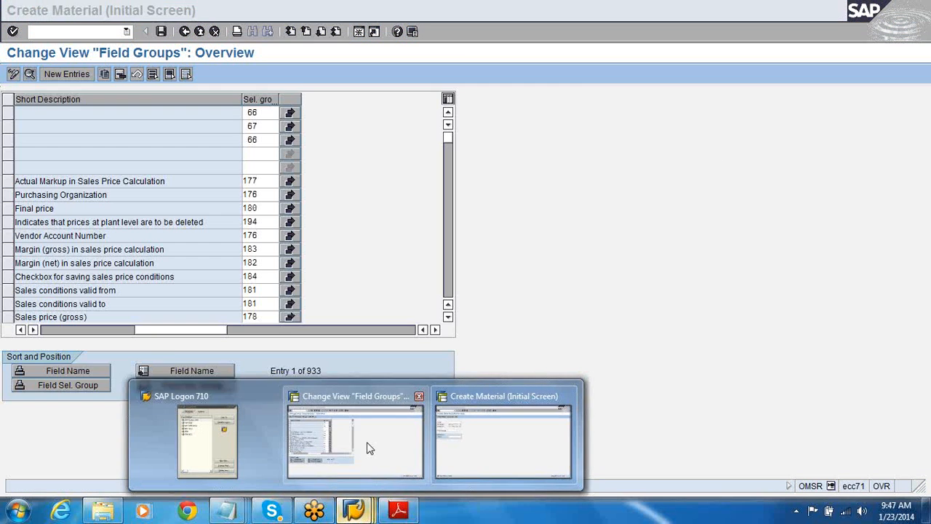
pyautogui.click(366, 445)
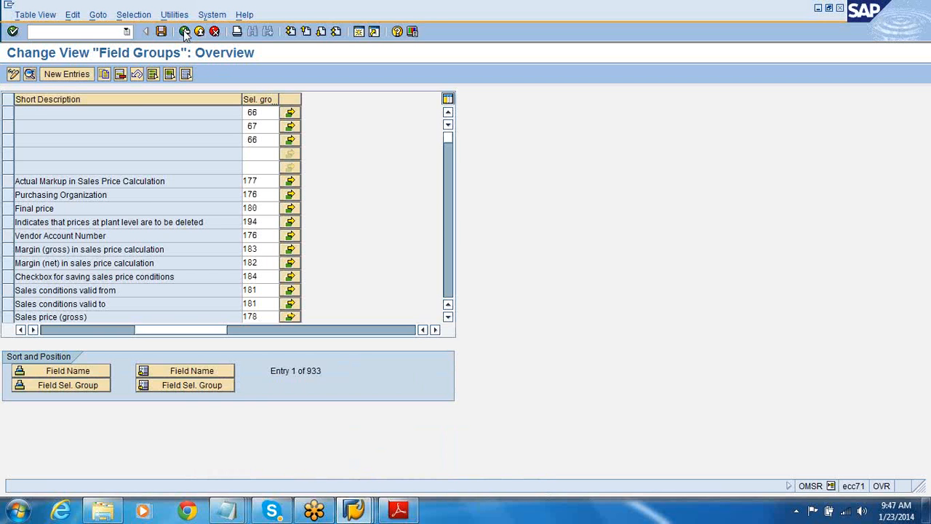
pyautogui.click(185, 32)
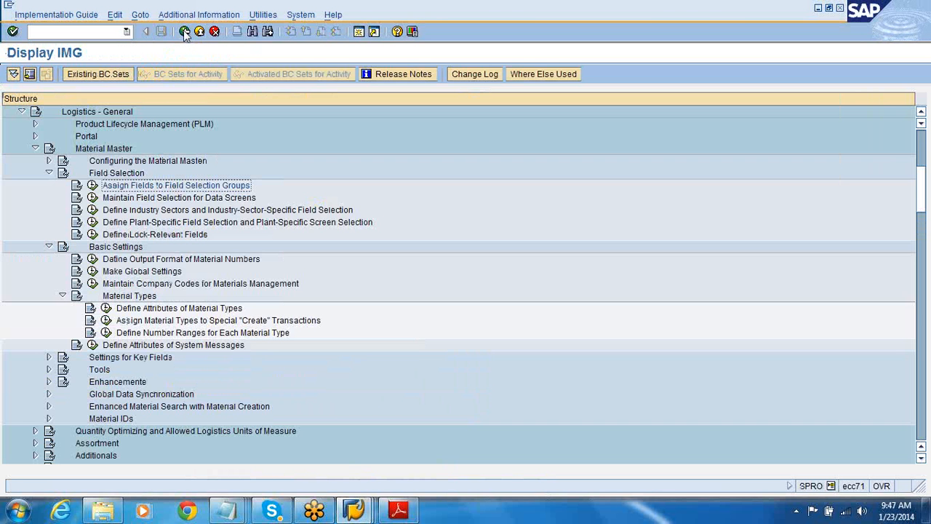
pyautogui.click(49, 173)
pyautogui.click(48, 185)
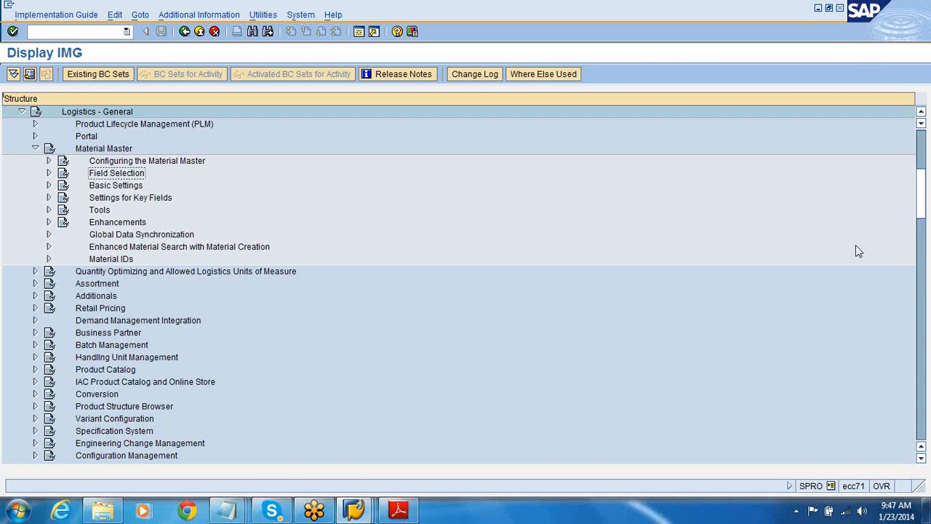
# Expand the Valuation and Account Assignment, External Services Management, and Inventory Management and Physical Inventory nodes in the IMG.
pyautogui.moveTo(920, 213); pyautogui.dragTo(924, 421)
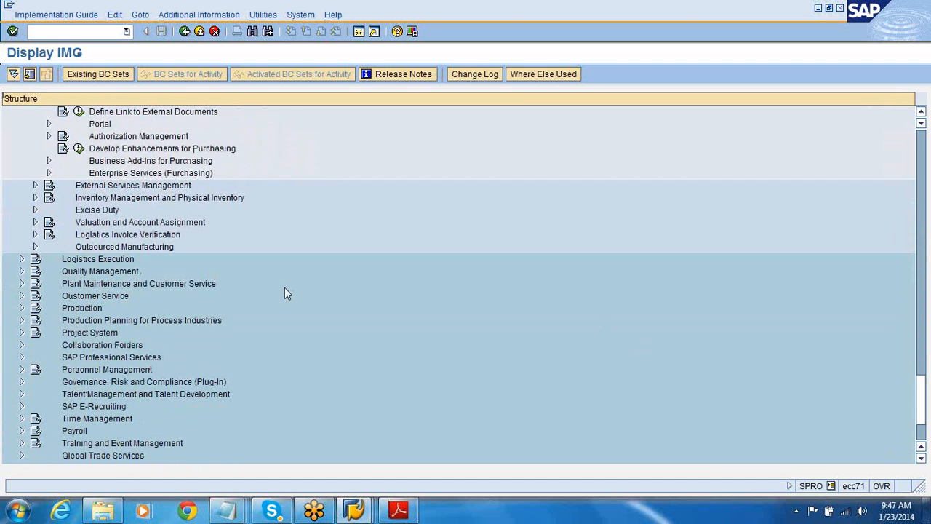
pyautogui.click(35, 222)
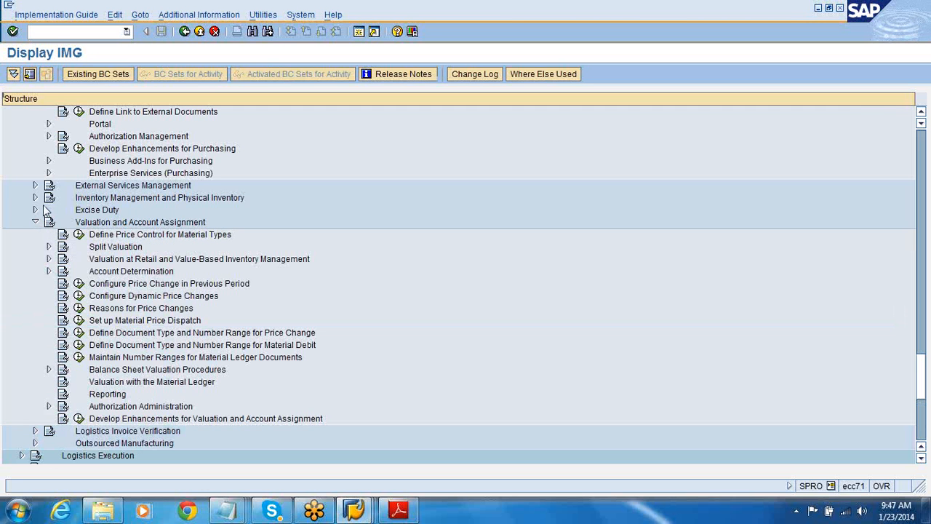
pyautogui.click(35, 186)
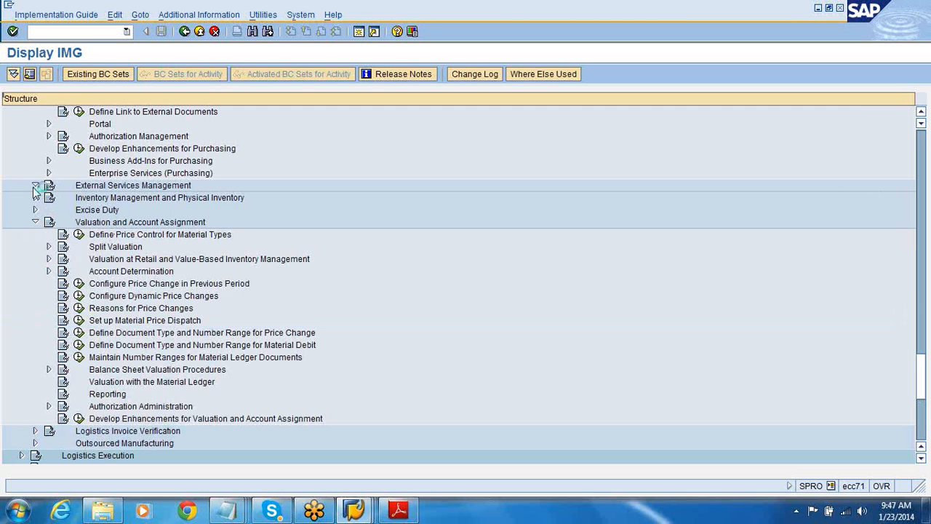
pyautogui.click(35, 356)
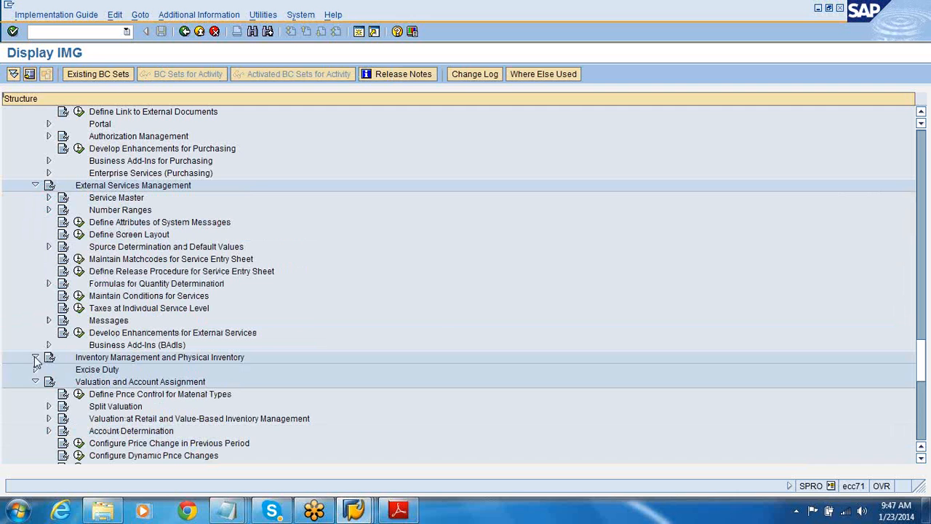